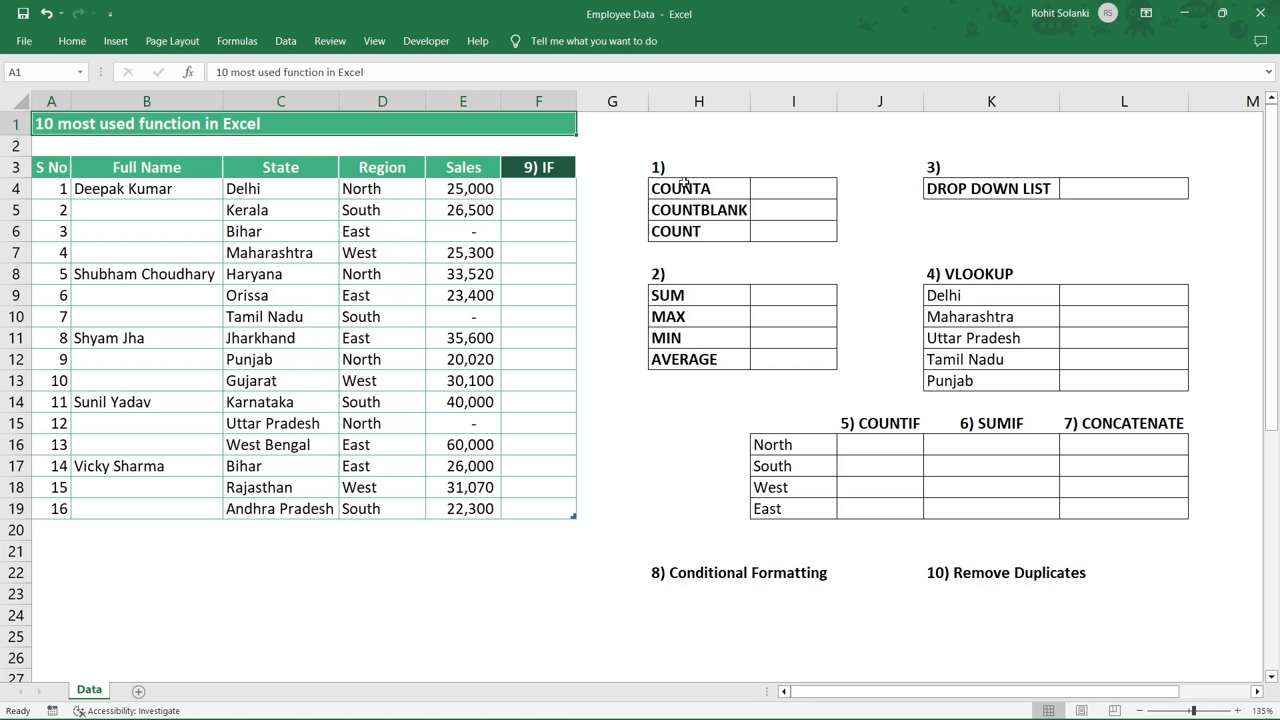
- Count the non-empty cells of the table's Sales column with a COUNTA formula in cell I4
left_click(735, 193)
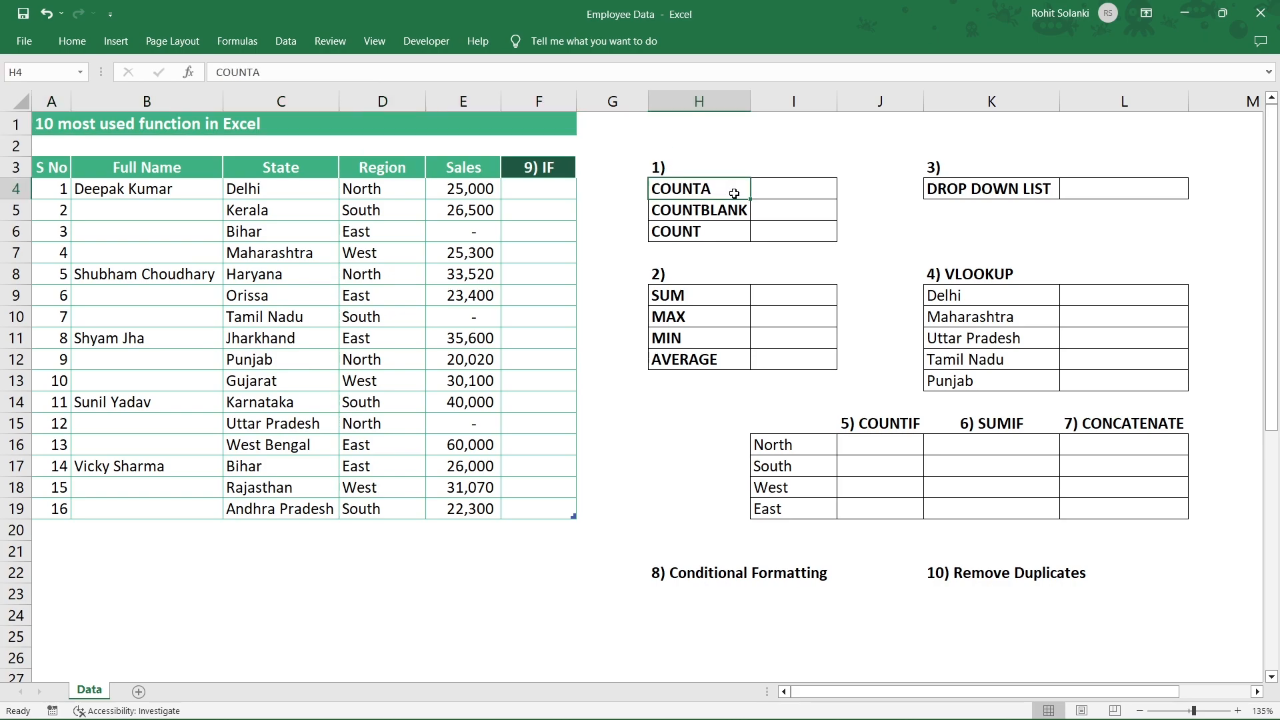
left_click(773, 192)
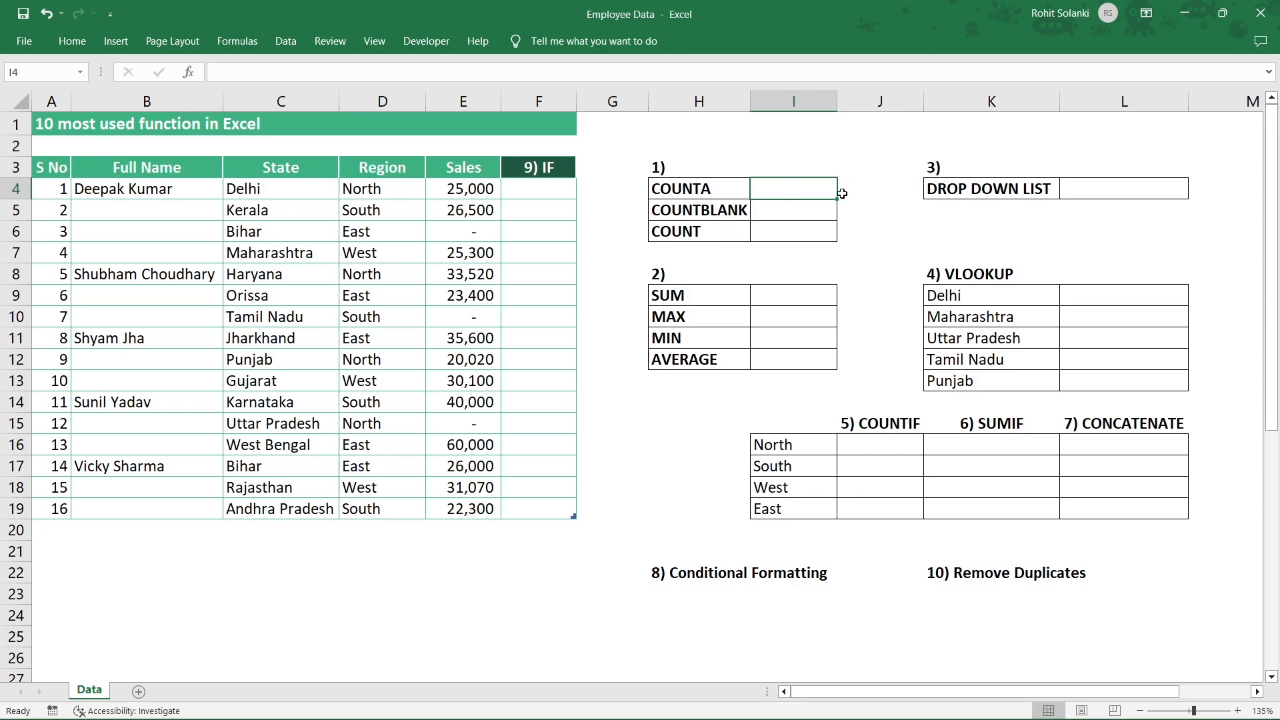
type("=")
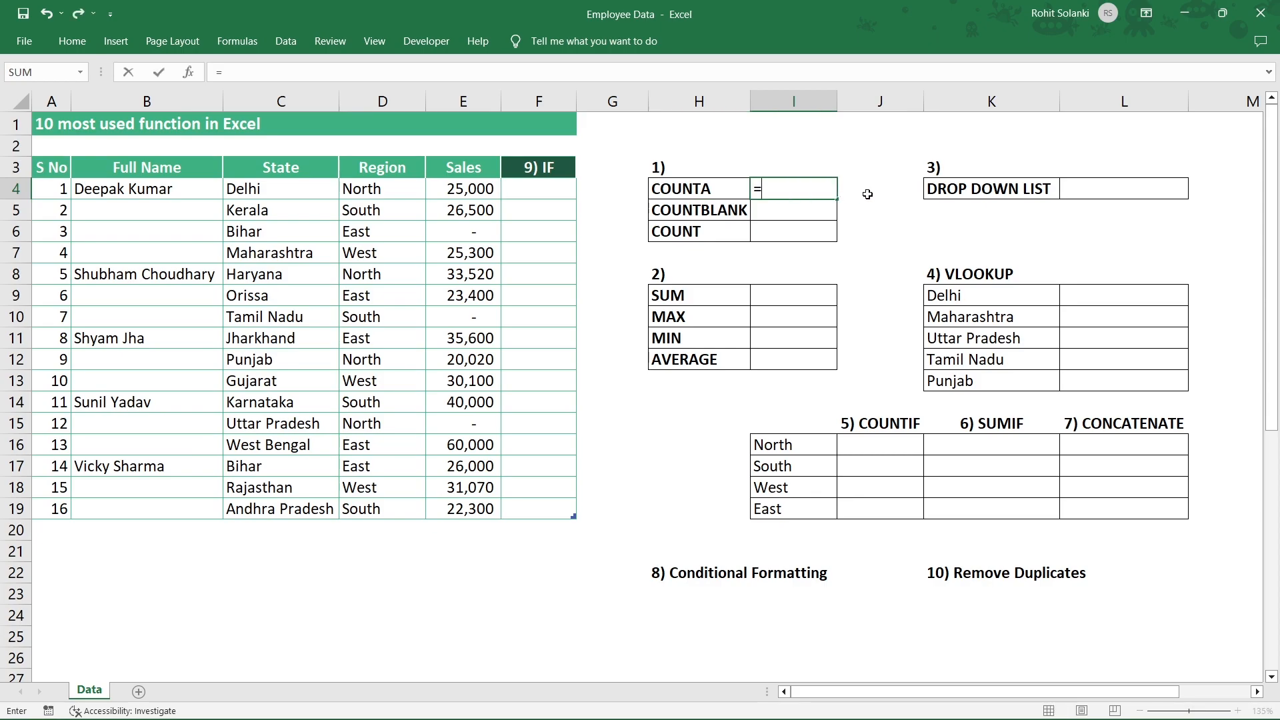
type("COUNT")
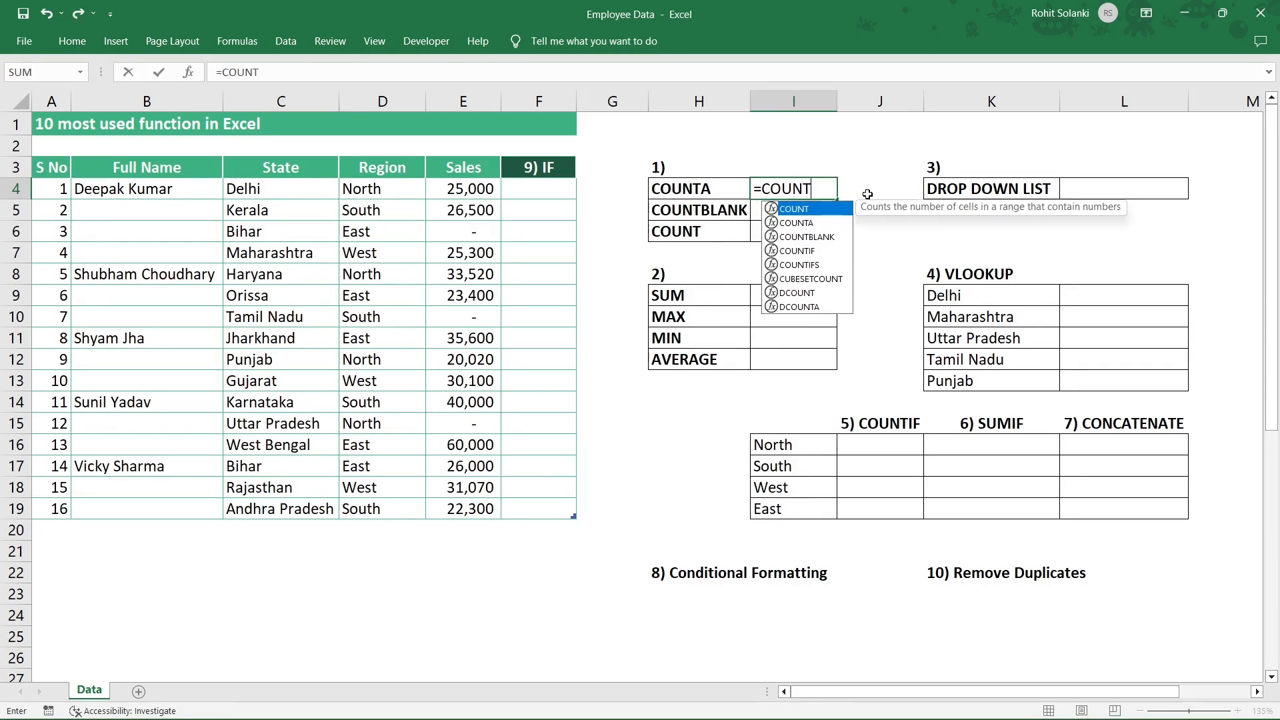
type("A(")
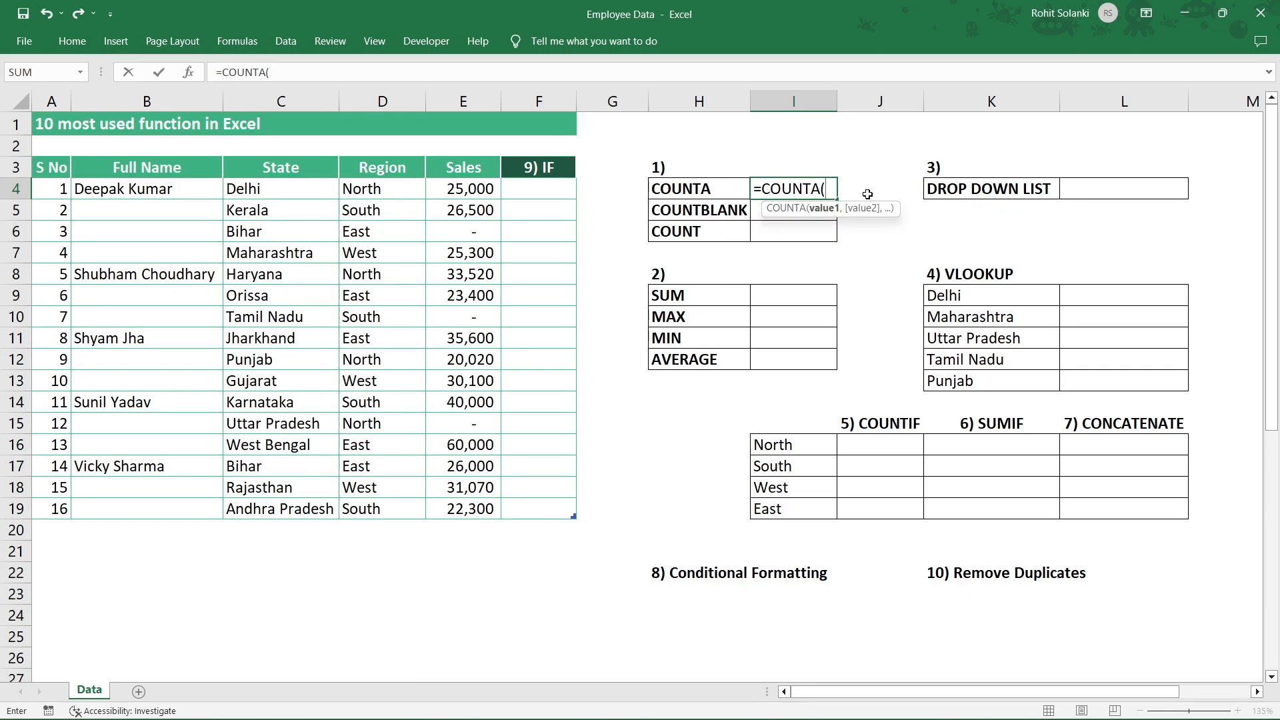
left_click(475, 192)
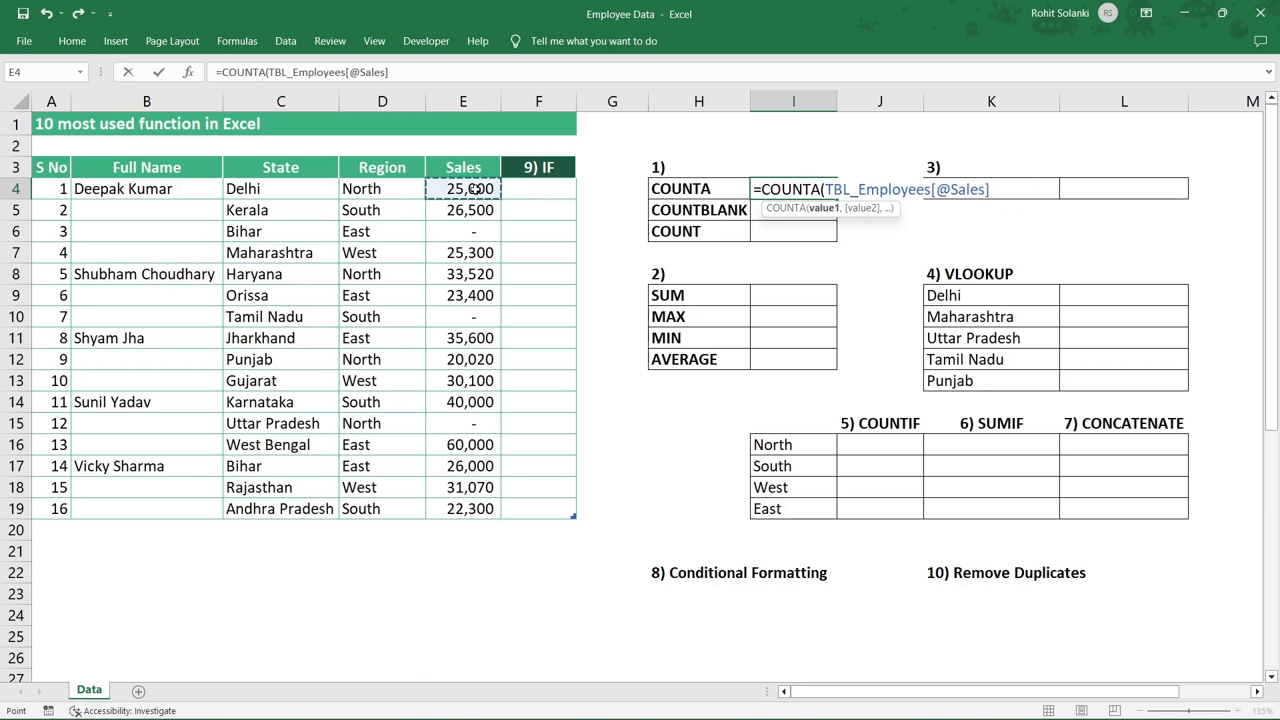
left_click_drag(475, 196, 450, 507)
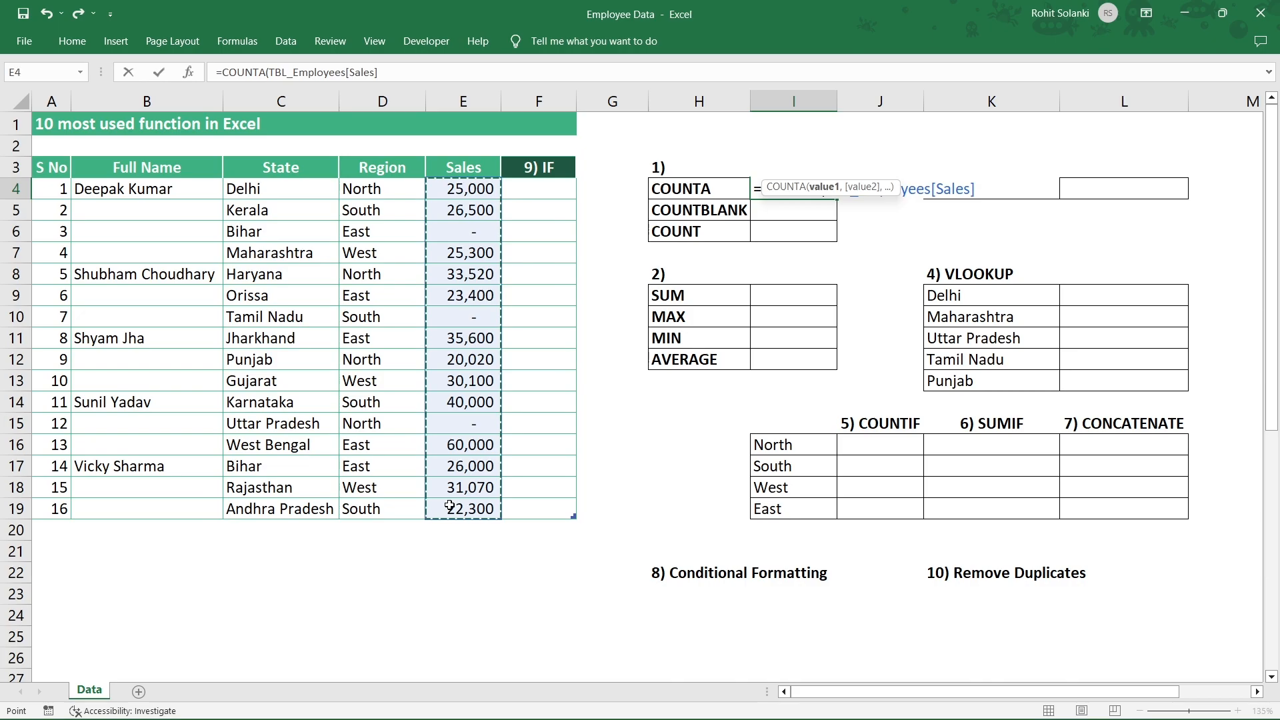
type(")")
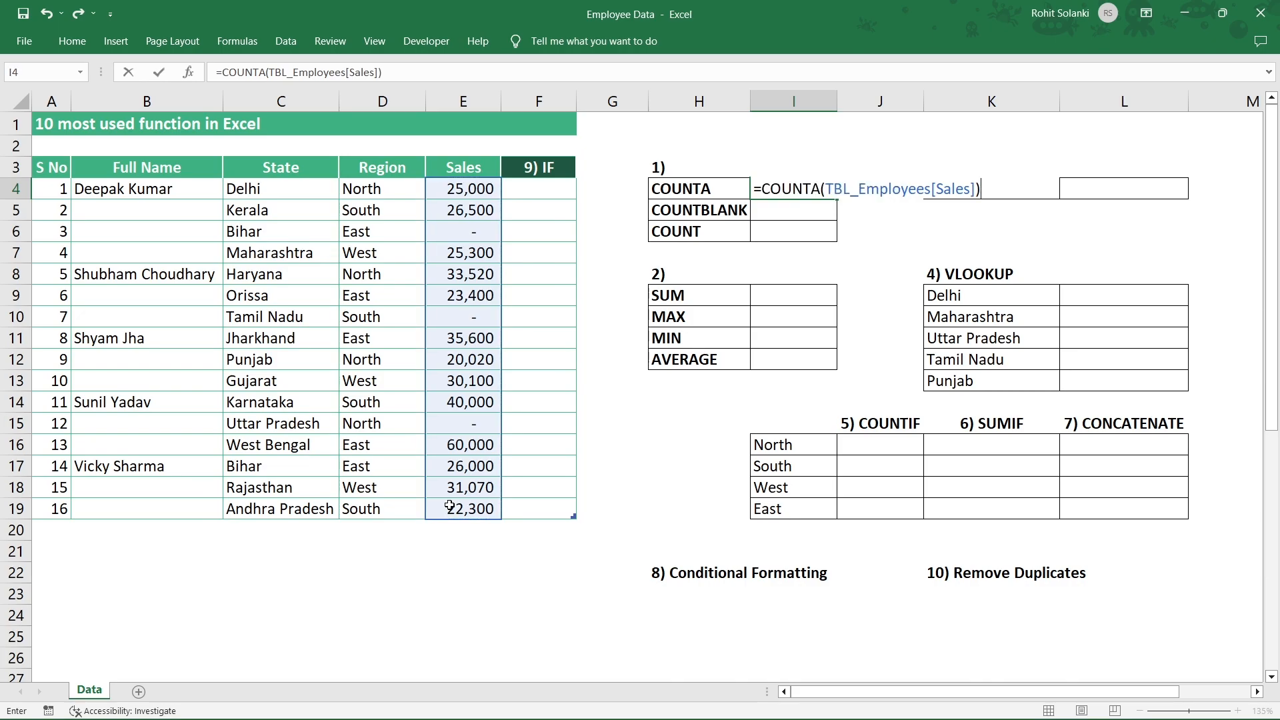
key("Return")
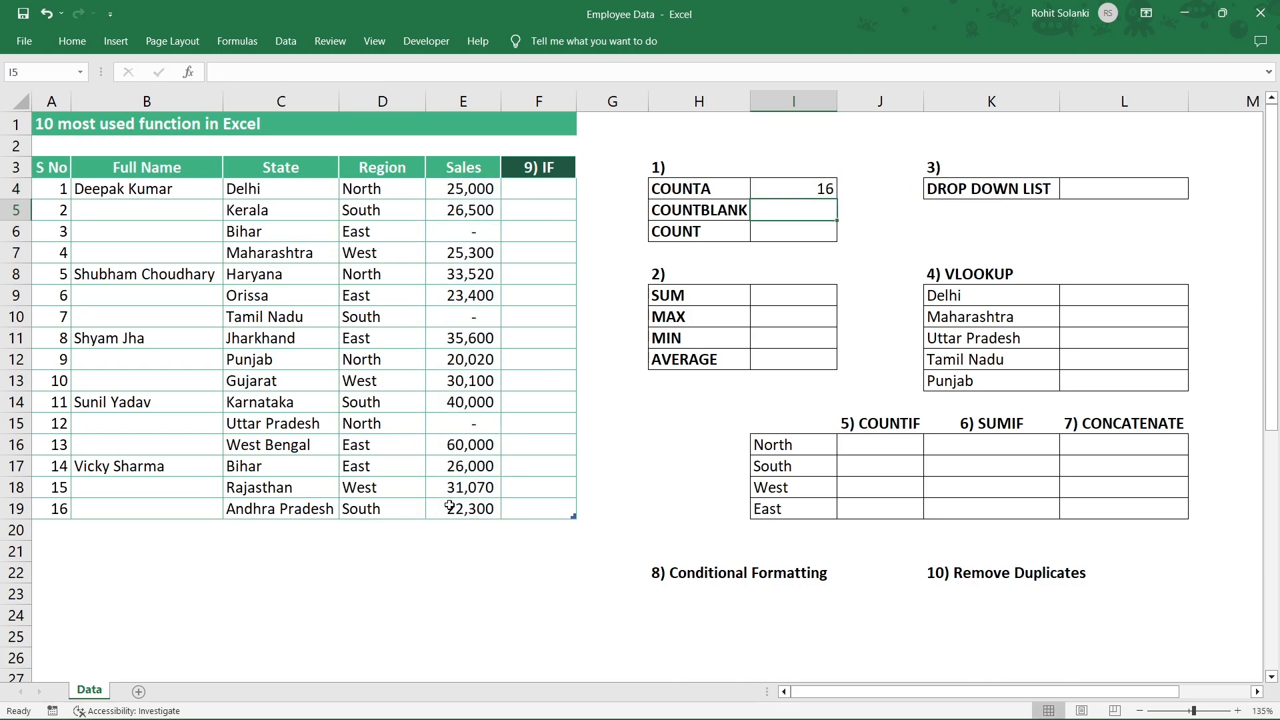
left_click(770, 189)
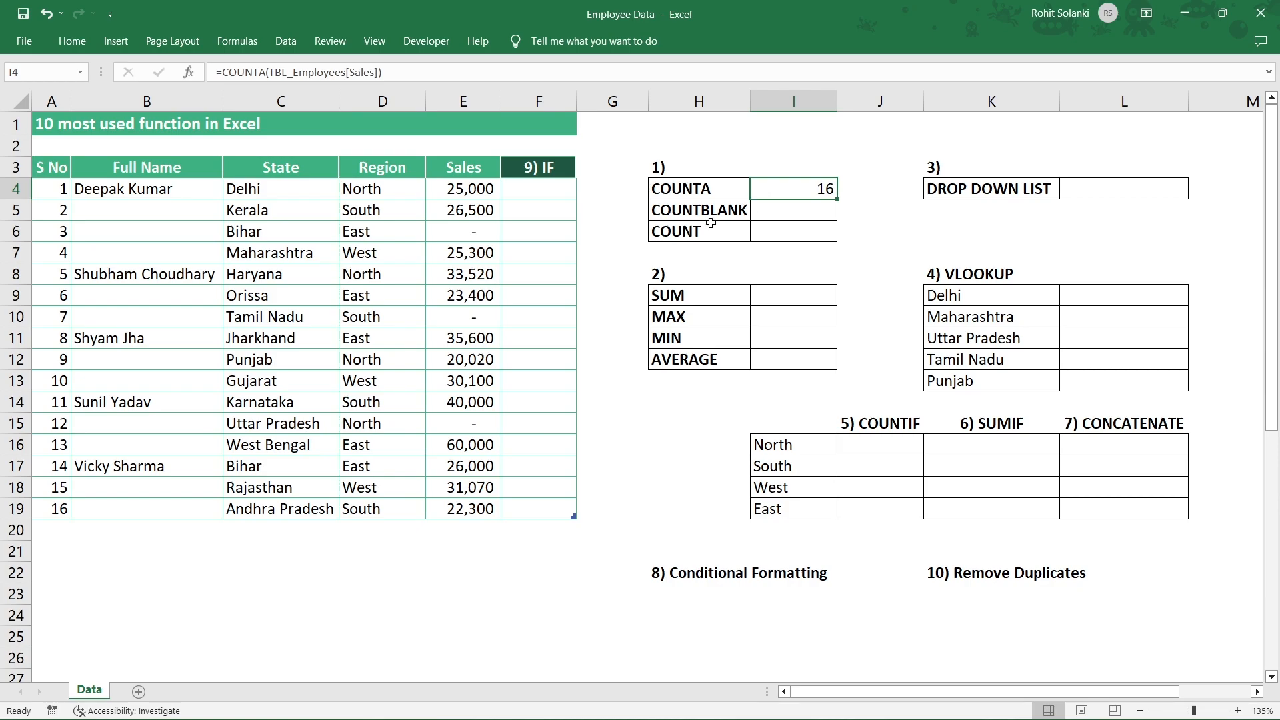
left_click(43, 510)
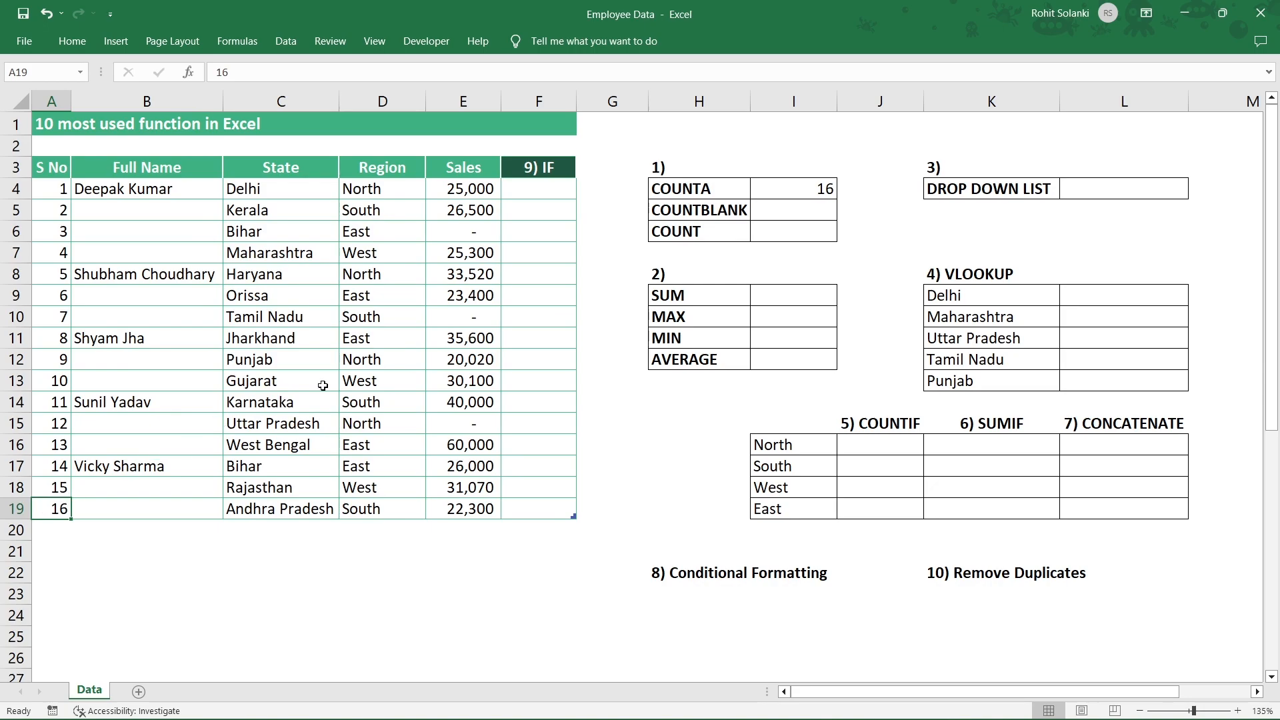
left_click(778, 194)
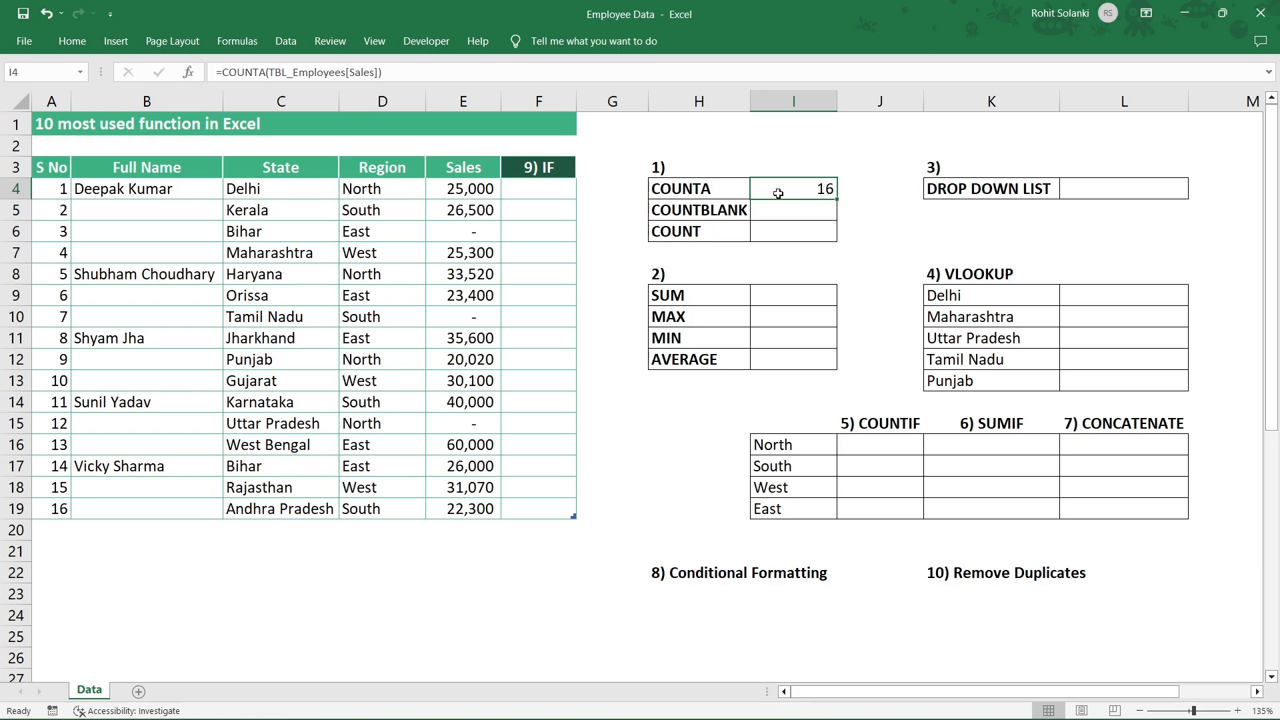
- Clear the zero Sales values in cells E6, E10 and E15, and check the COUNTA result
left_click(454, 232)
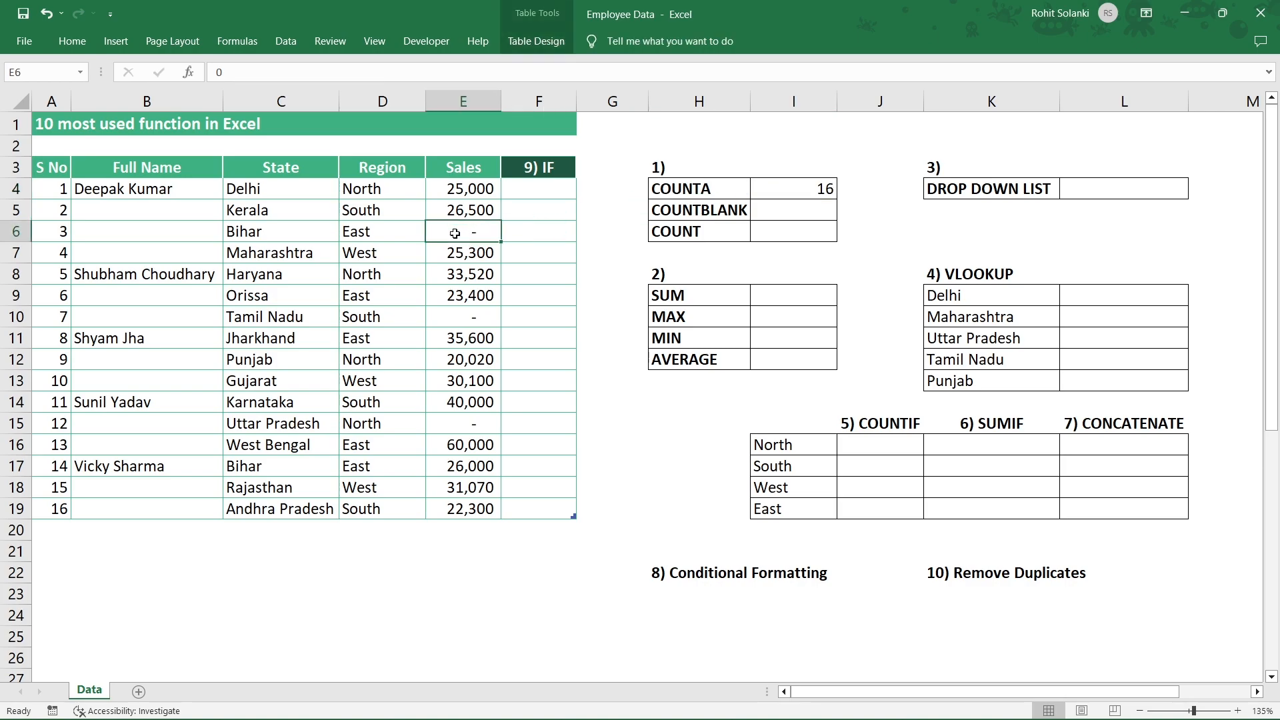
key("Delete")
left_click(451, 319)
key("Delete")
left_click(441, 427)
key("Delete")
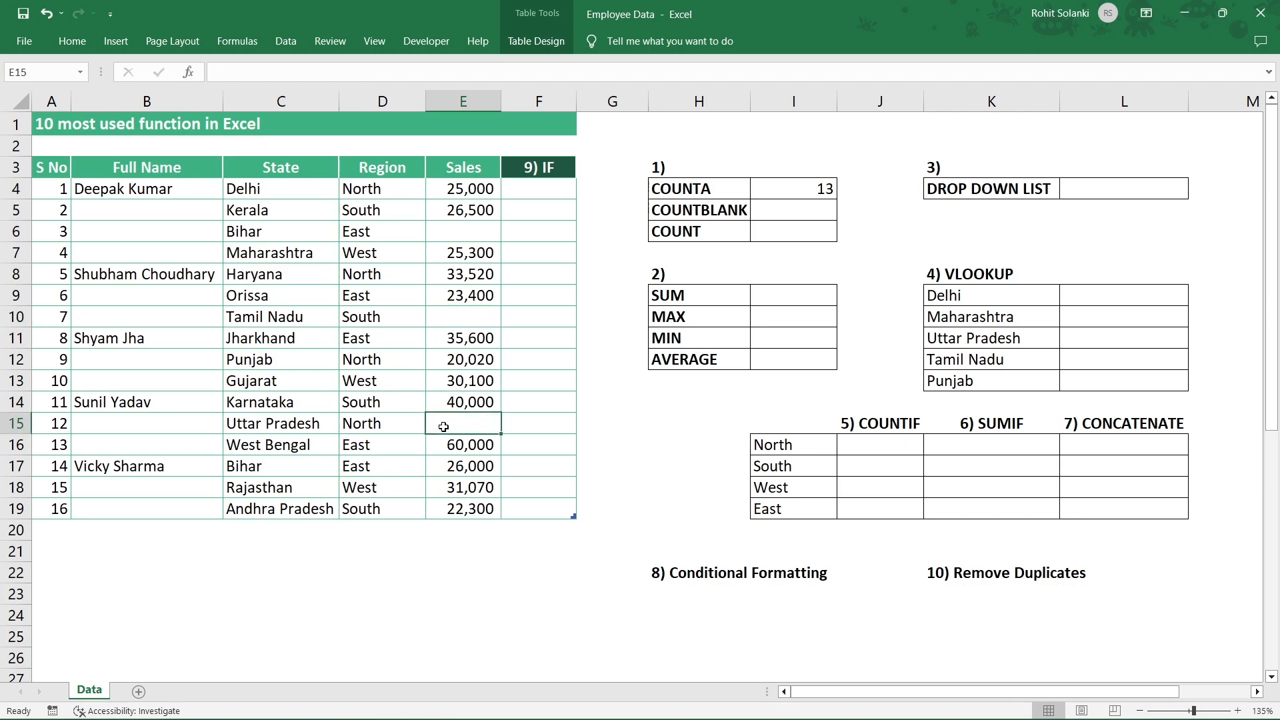
left_click(772, 192)
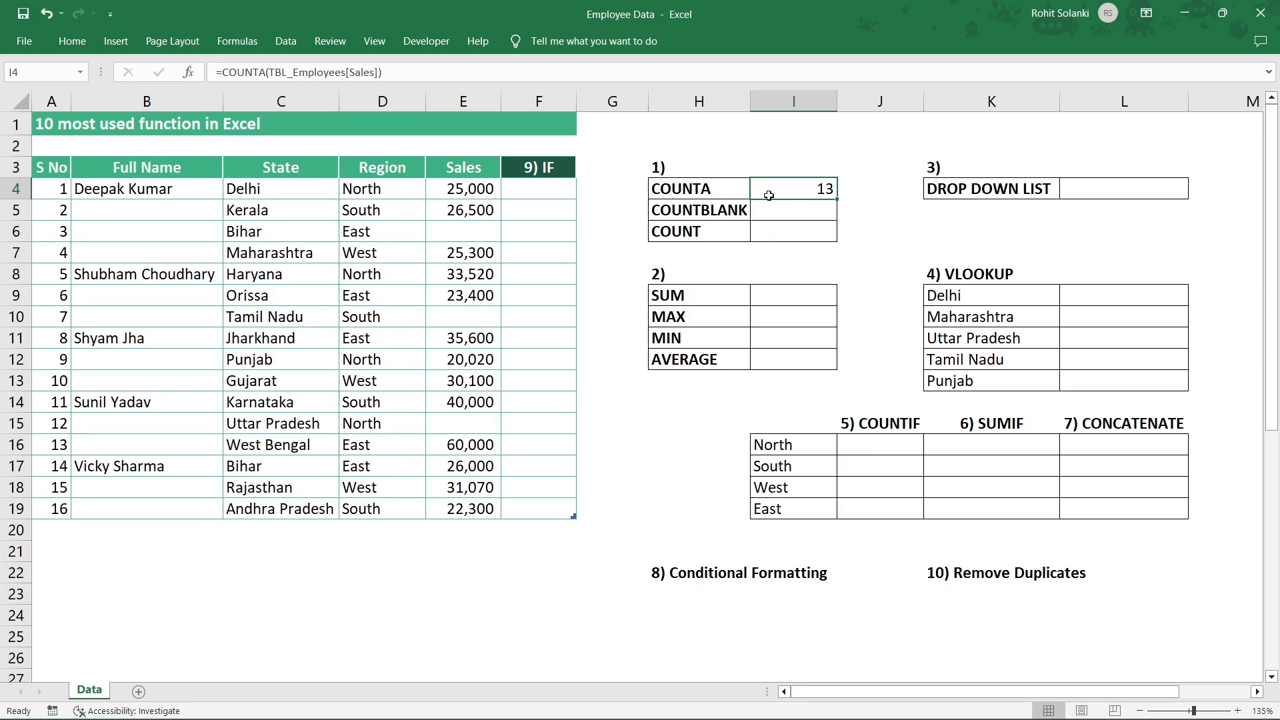
- Count the empty cells of the Sales column with a COUNTBLANK formula in cell I5, and check it against the blank cells
left_click(737, 210)
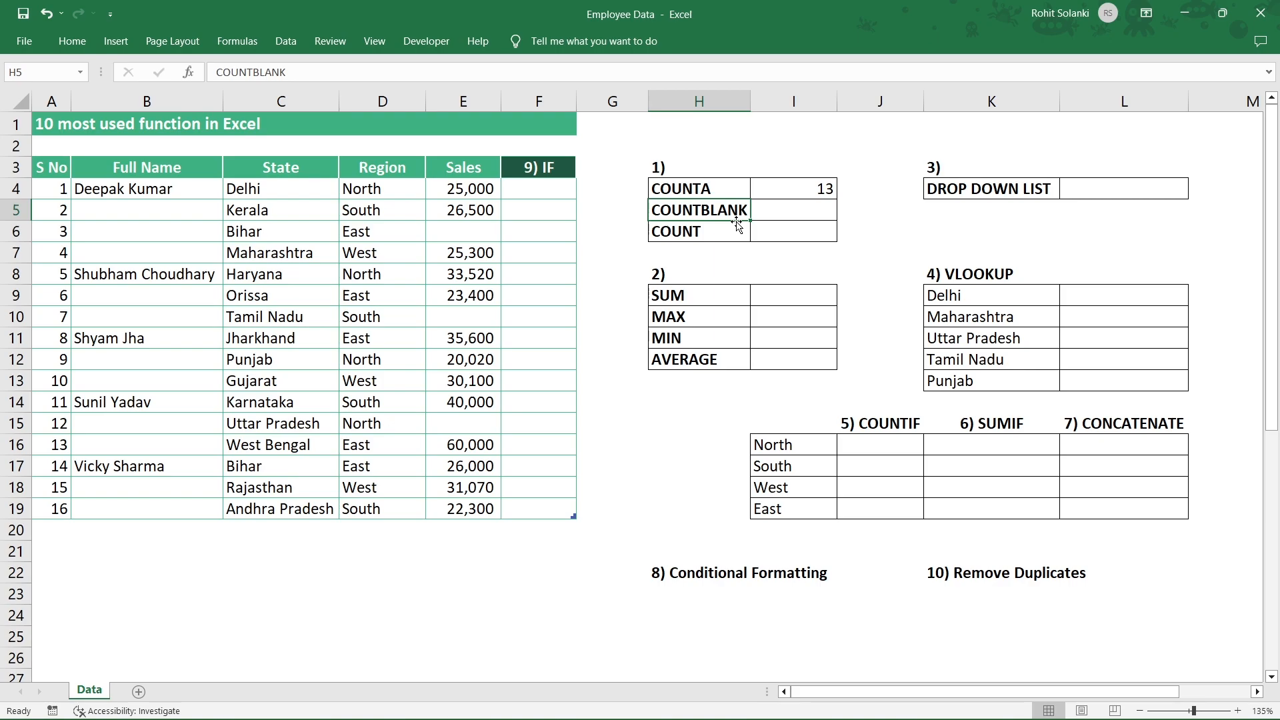
left_click(771, 215)
type("=")
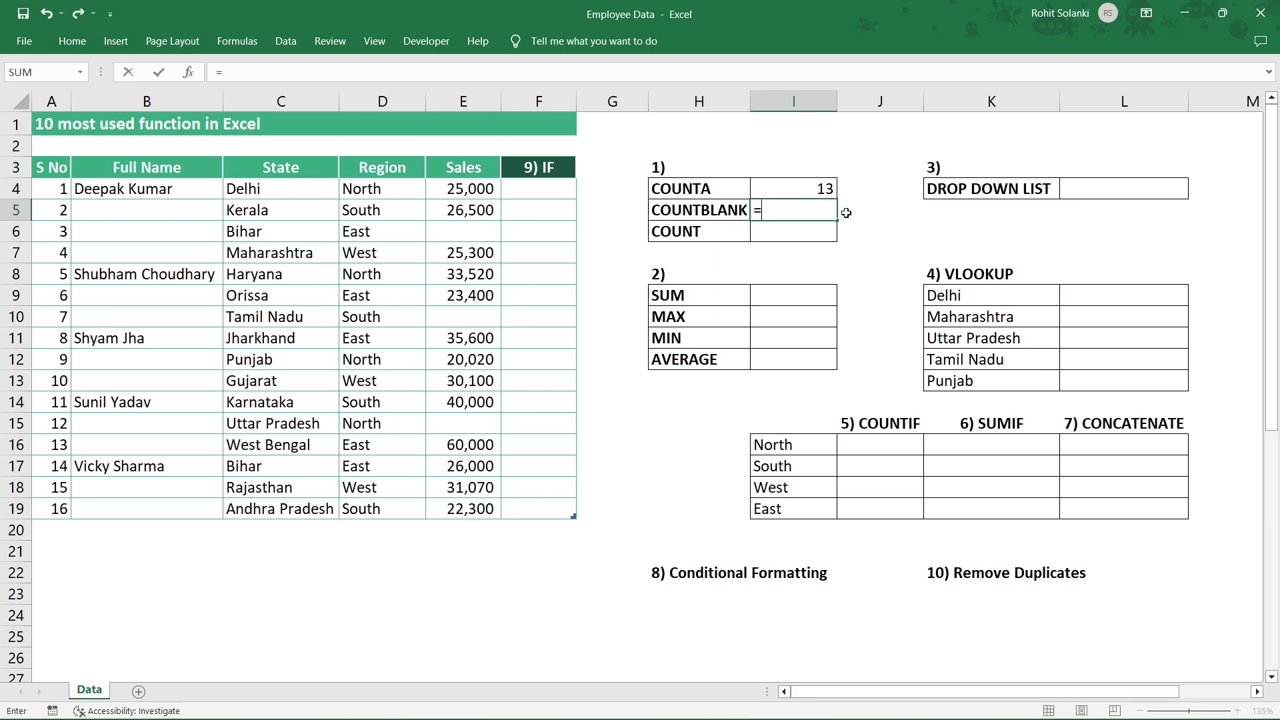
type("COUNTBL")
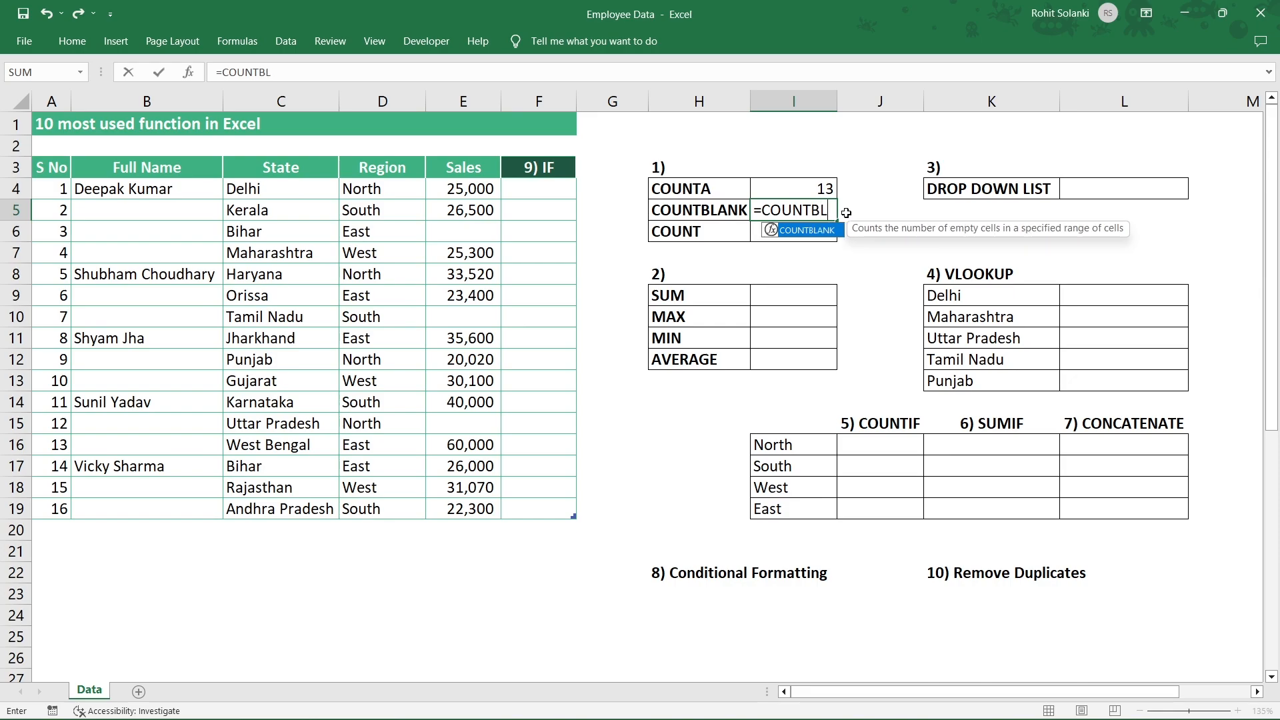
type("ANK(")
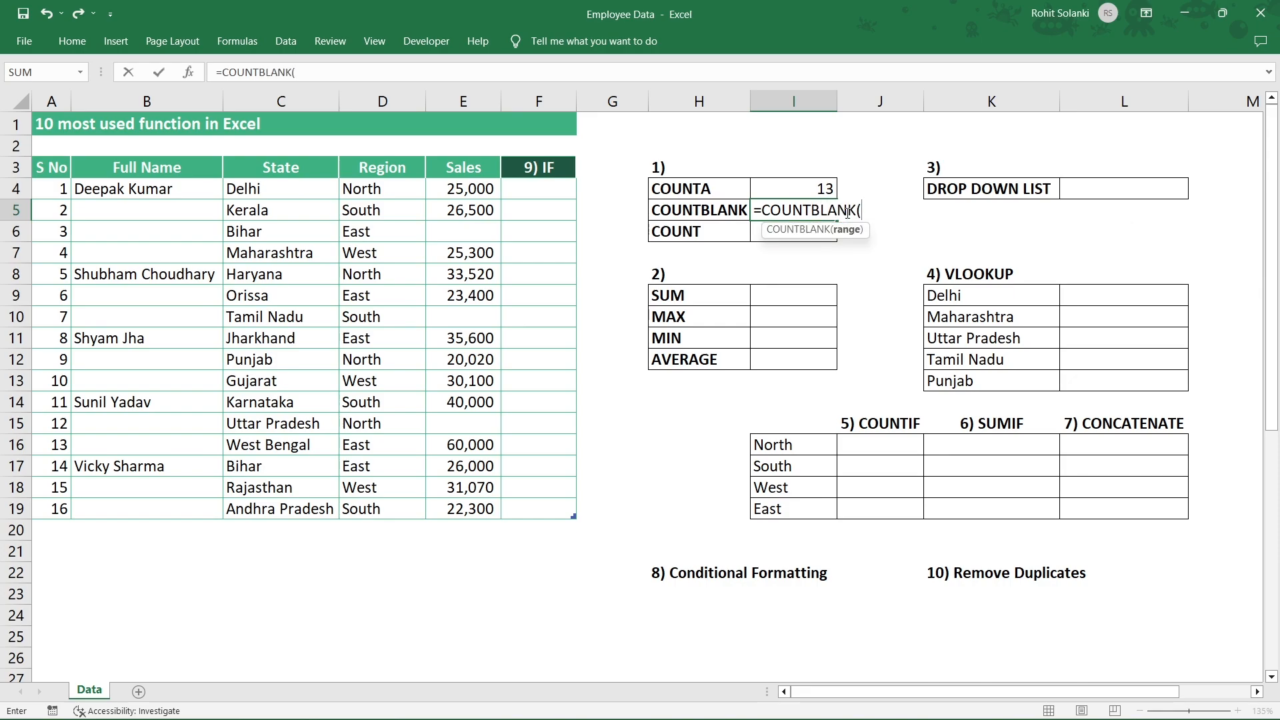
left_click_drag(467, 192, 443, 508)
key("Return")
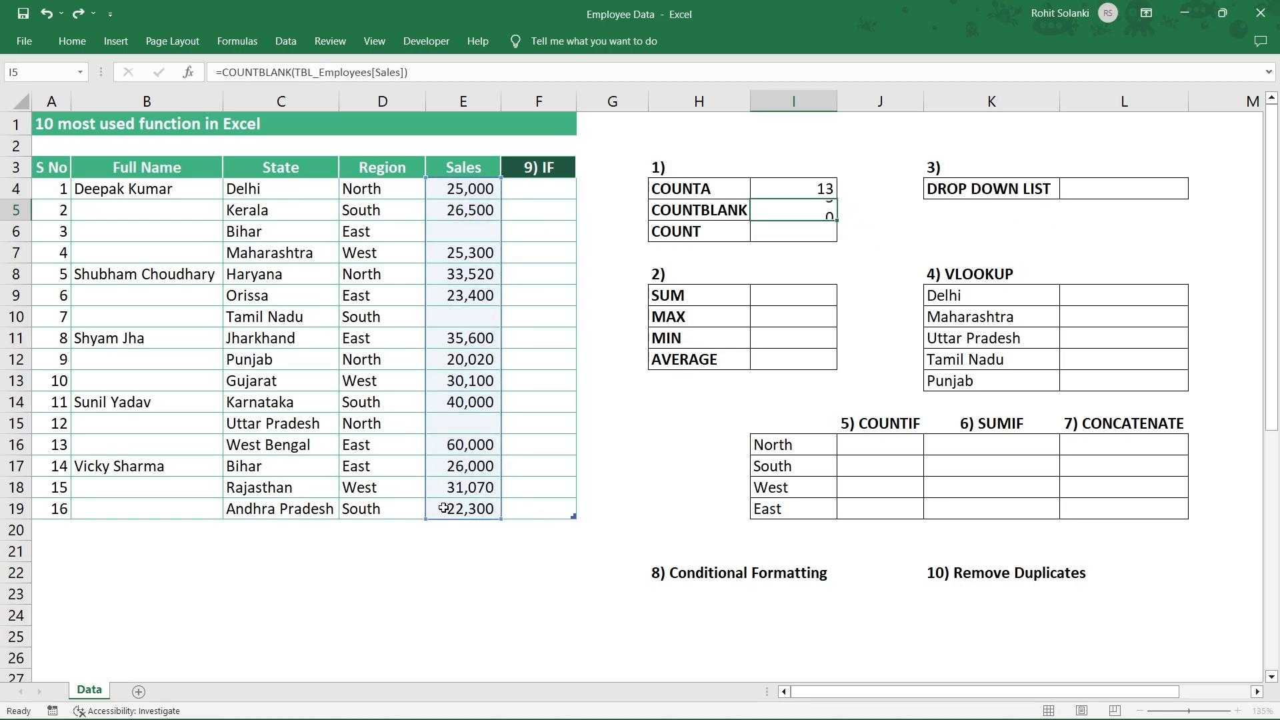
left_click(768, 207)
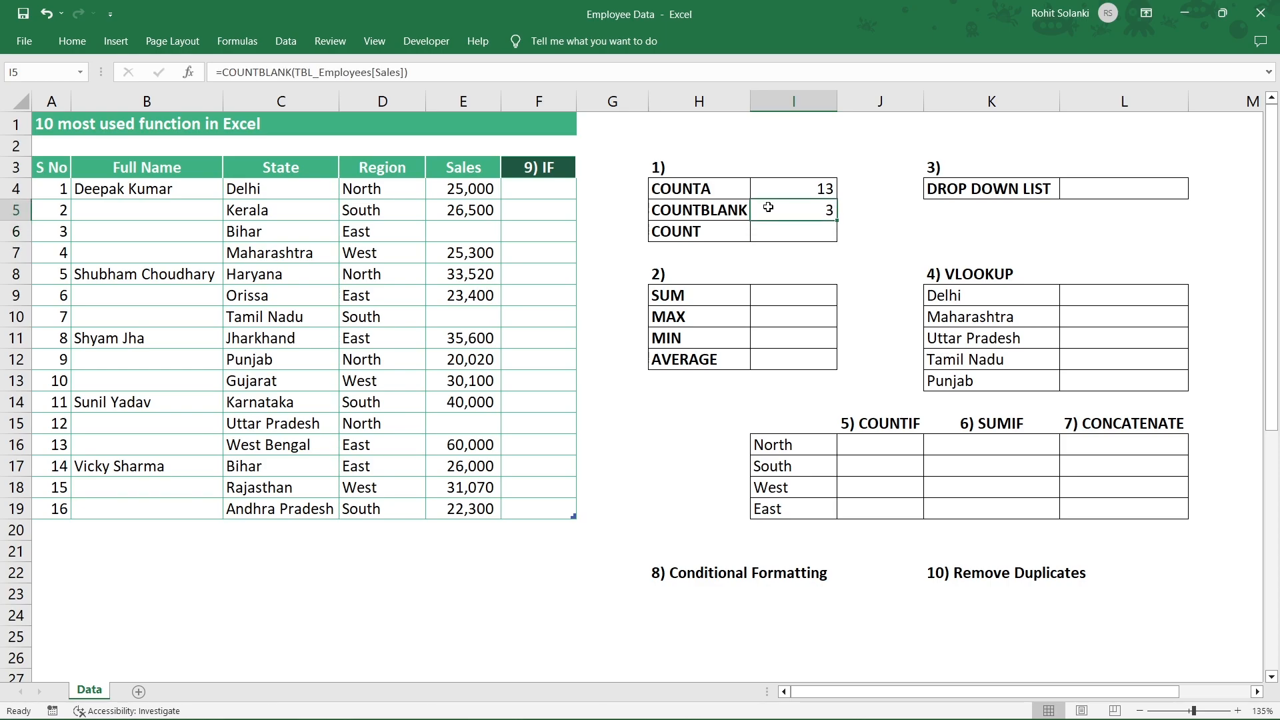
left_click(460, 234)
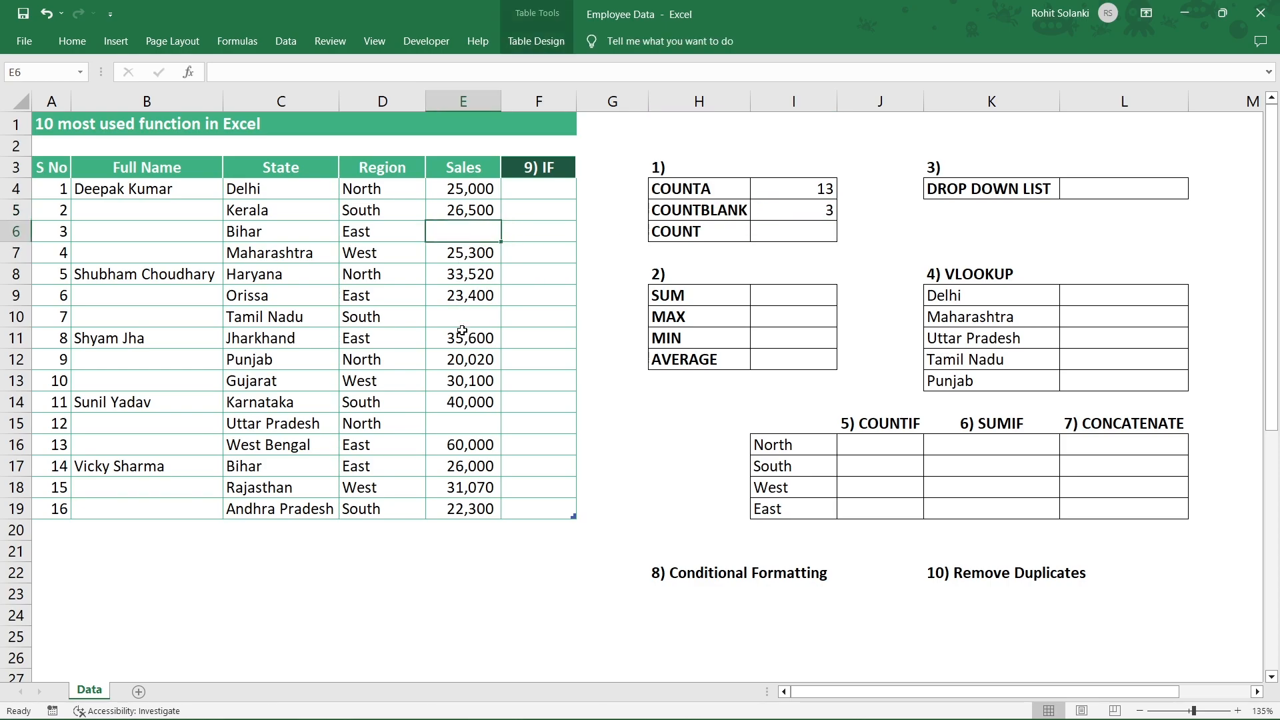
left_click(462, 319)
left_click(456, 421)
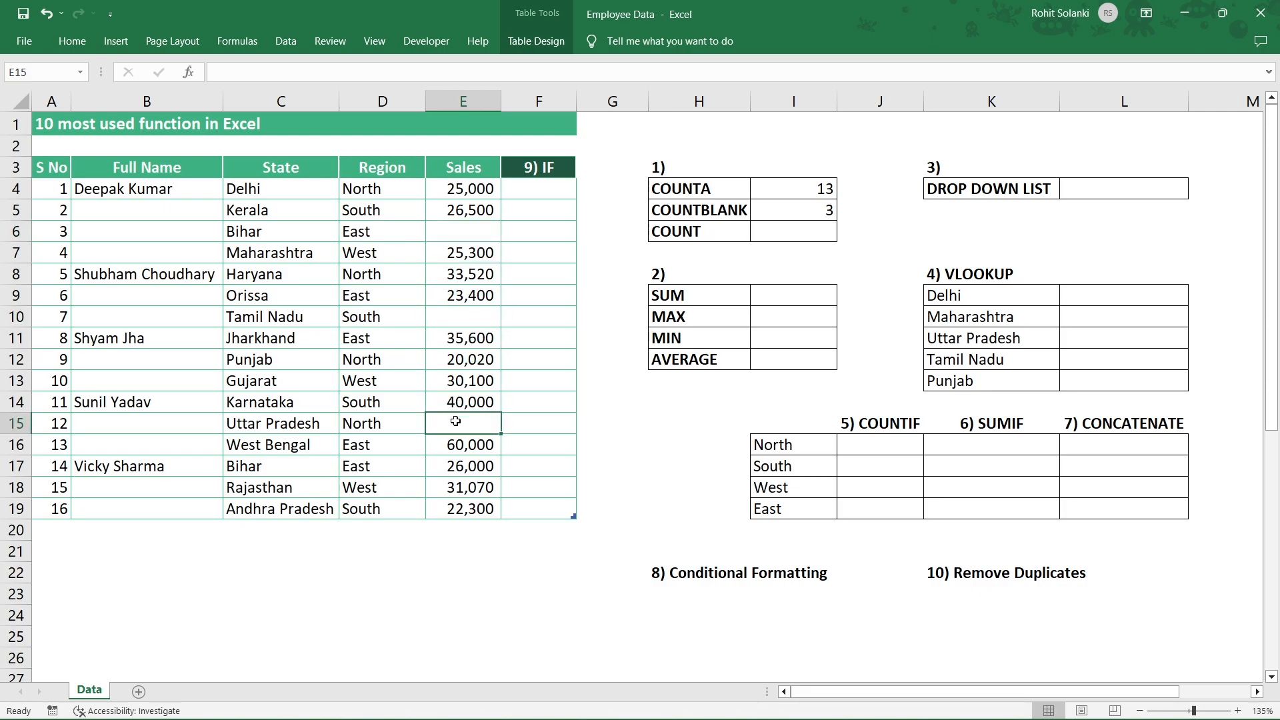
- Enter 42500 as the Sales value for Uttar Pradesh in E15, and check the COUNTBLANK and COUNTA results against the column
left_click(411, 425)
left_click(465, 430)
type("42500")
key("Return")
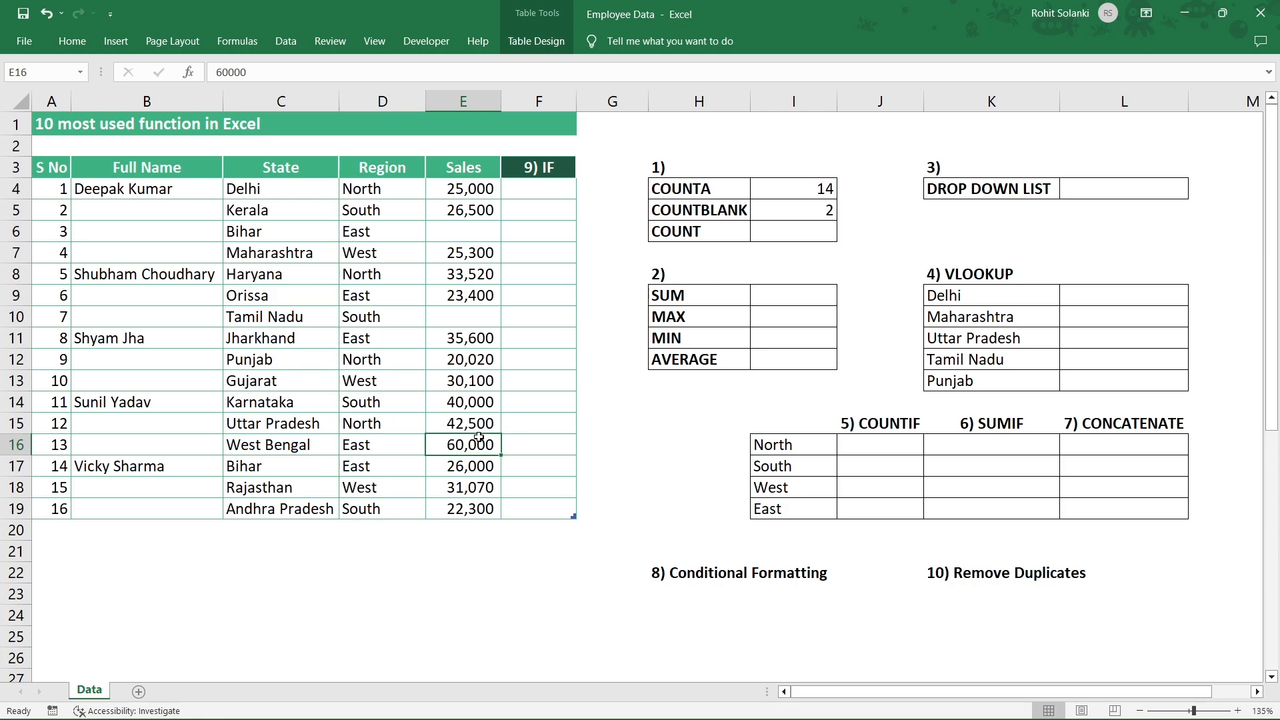
left_click(782, 210)
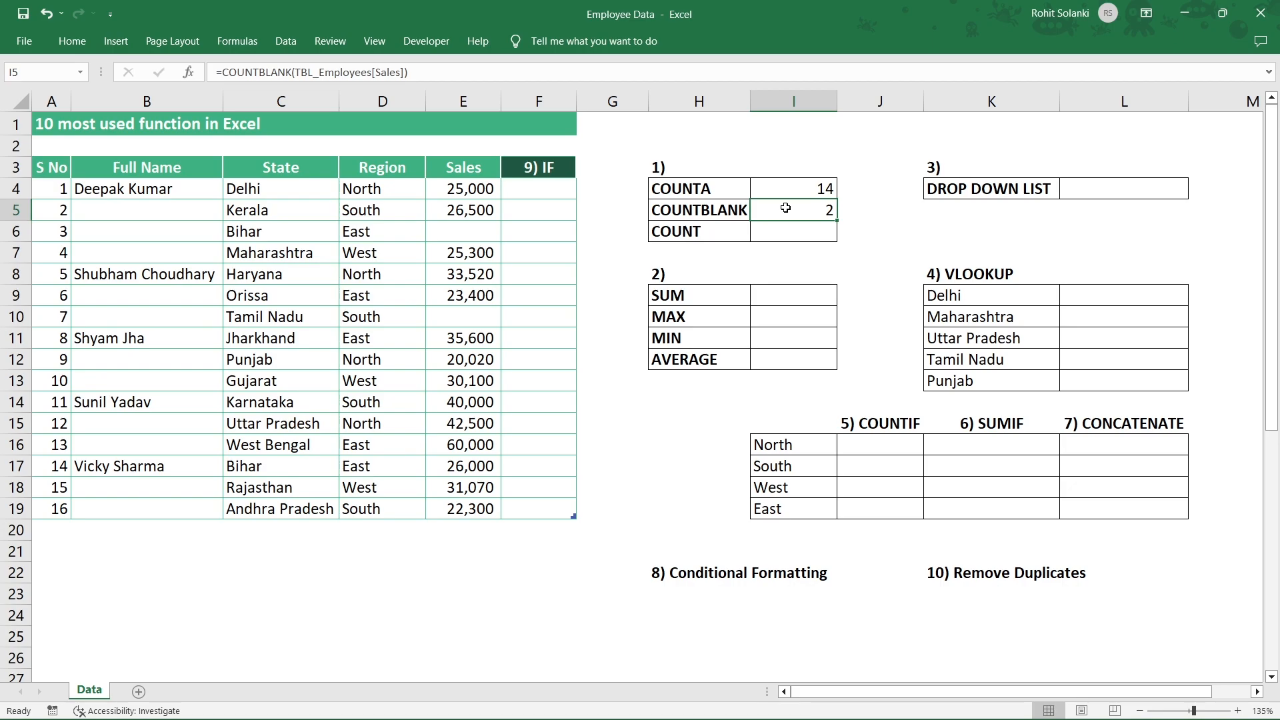
left_click(495, 226)
left_click(460, 311)
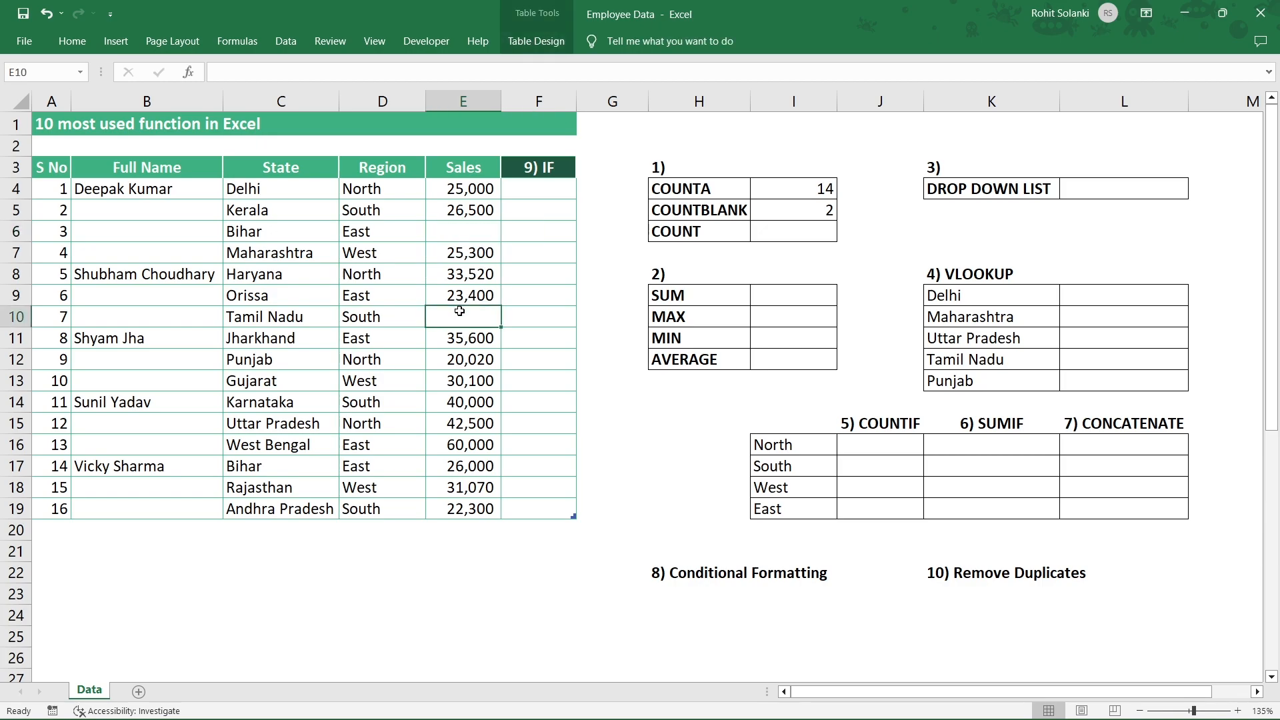
left_click_drag(460, 189, 467, 513)
left_click(769, 191)
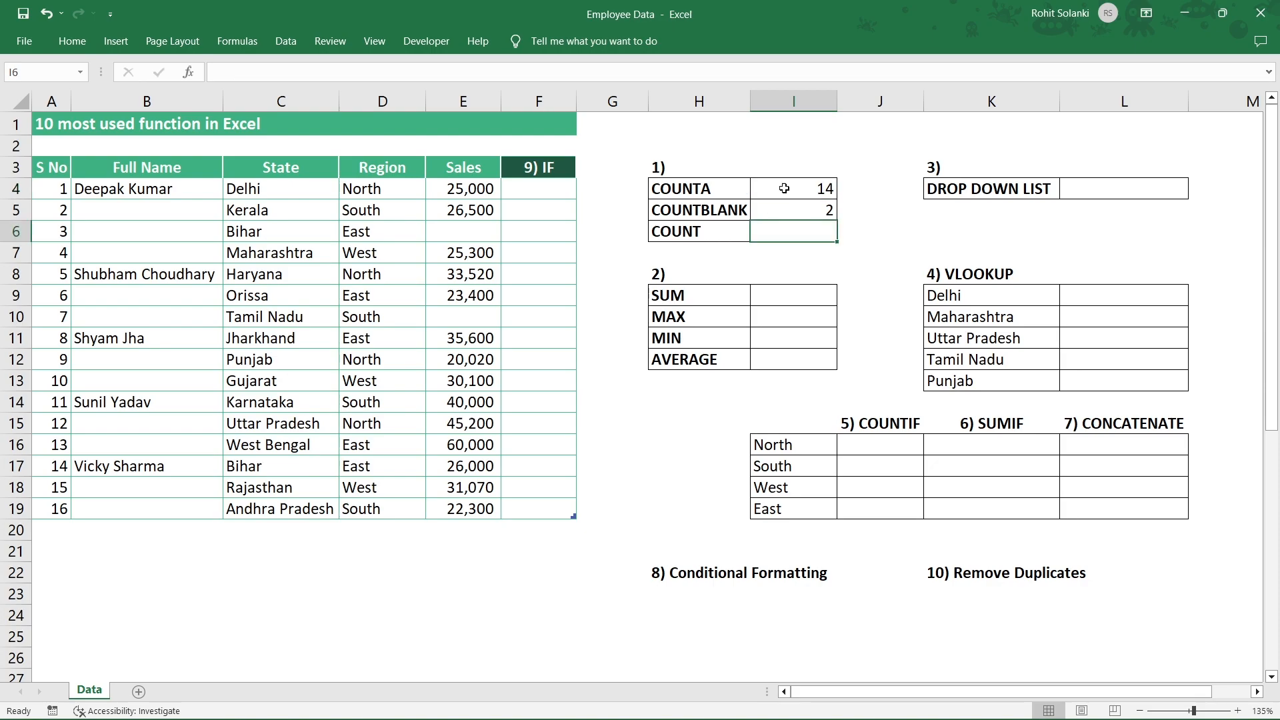
- Count the numeric cells of the Sales column with a COUNT formula in cell I6
left_click(720, 234)
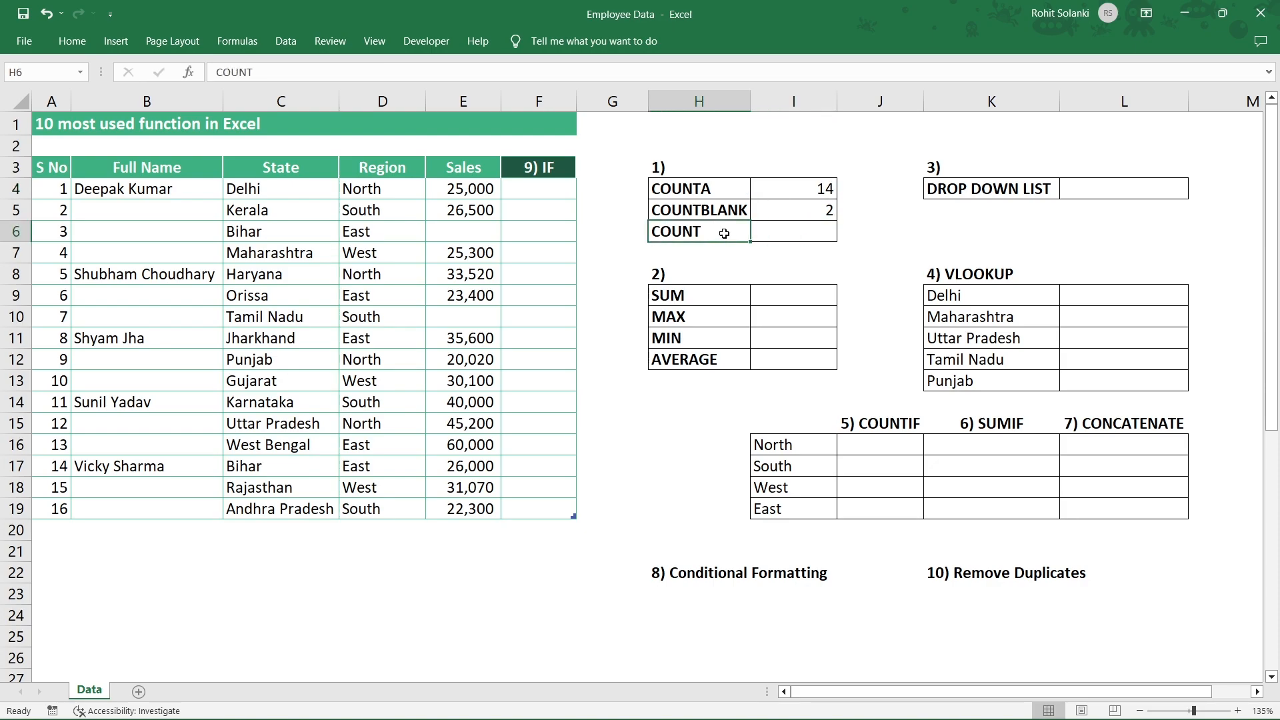
left_click(773, 233)
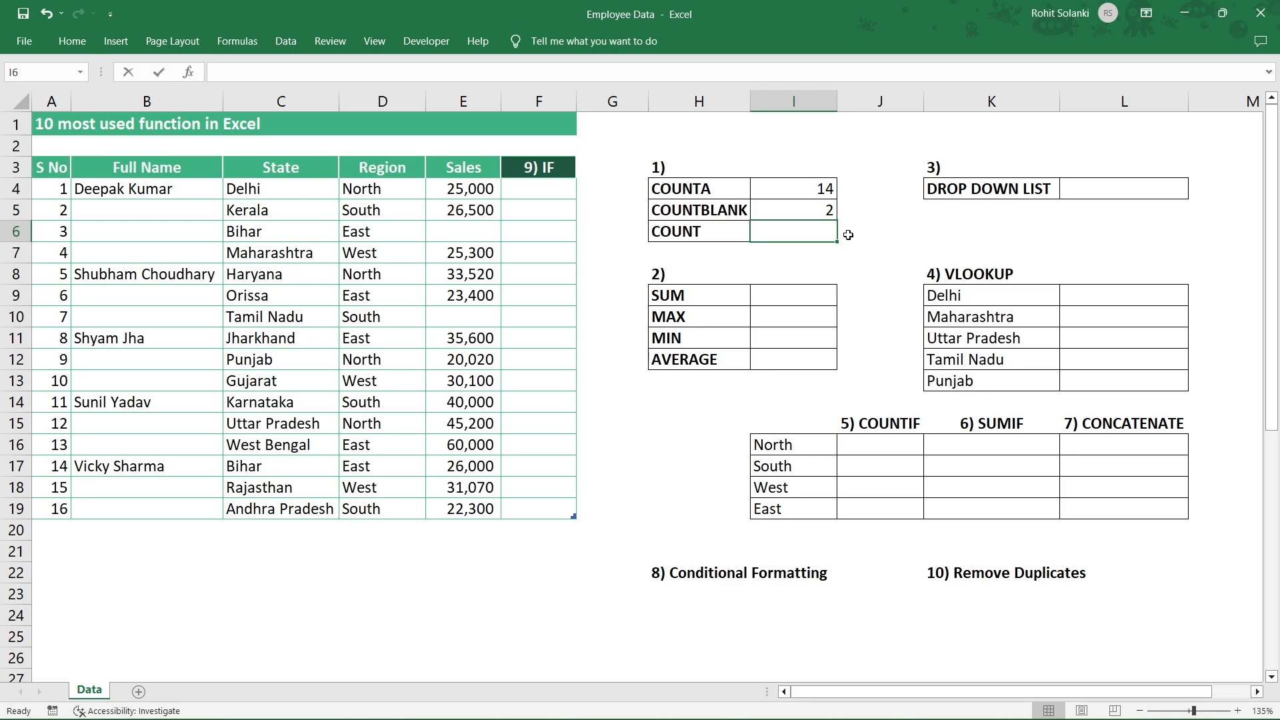
type("=COUNT")
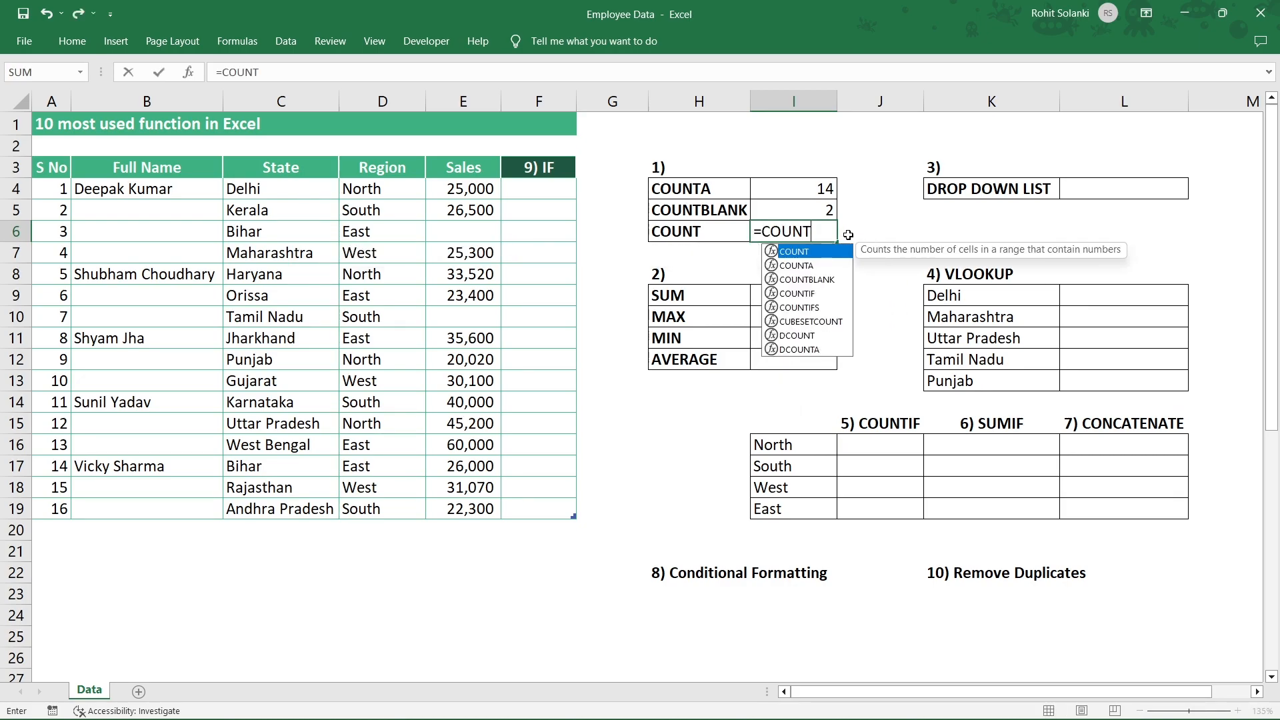
type("(")
left_click_drag(467, 190, 460, 512)
type(")")
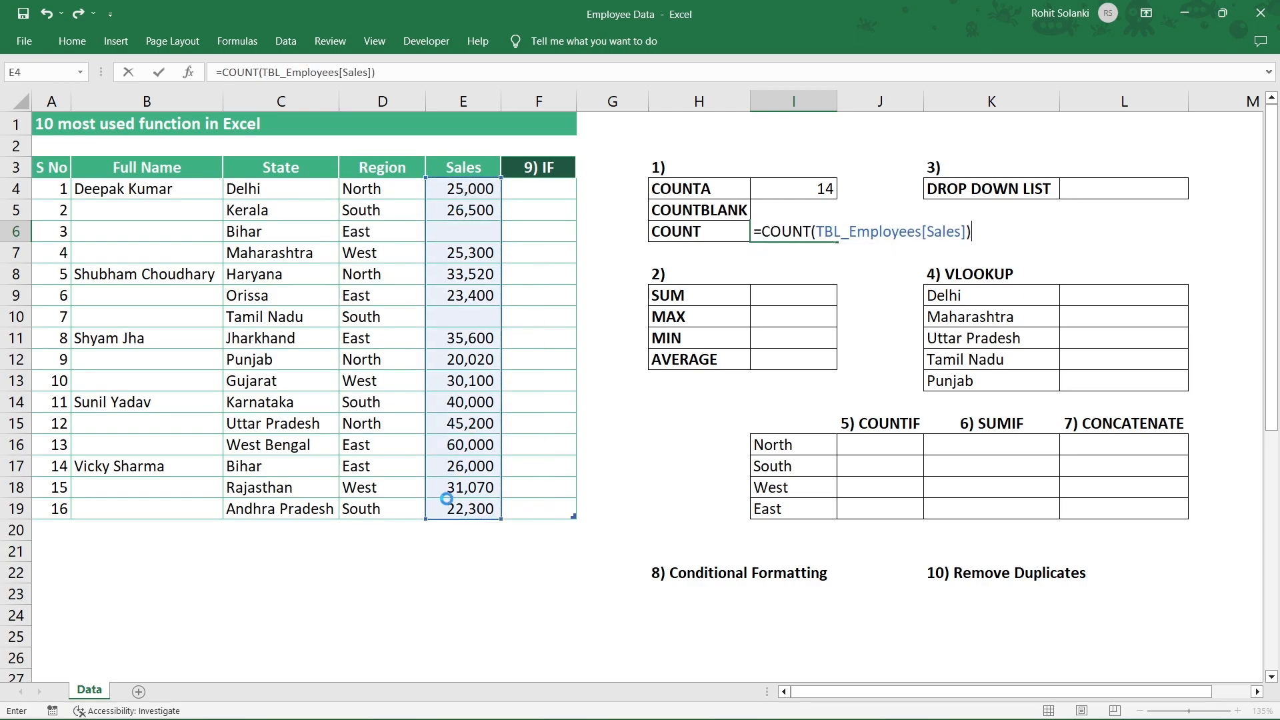
key("Return")
left_click(787, 230)
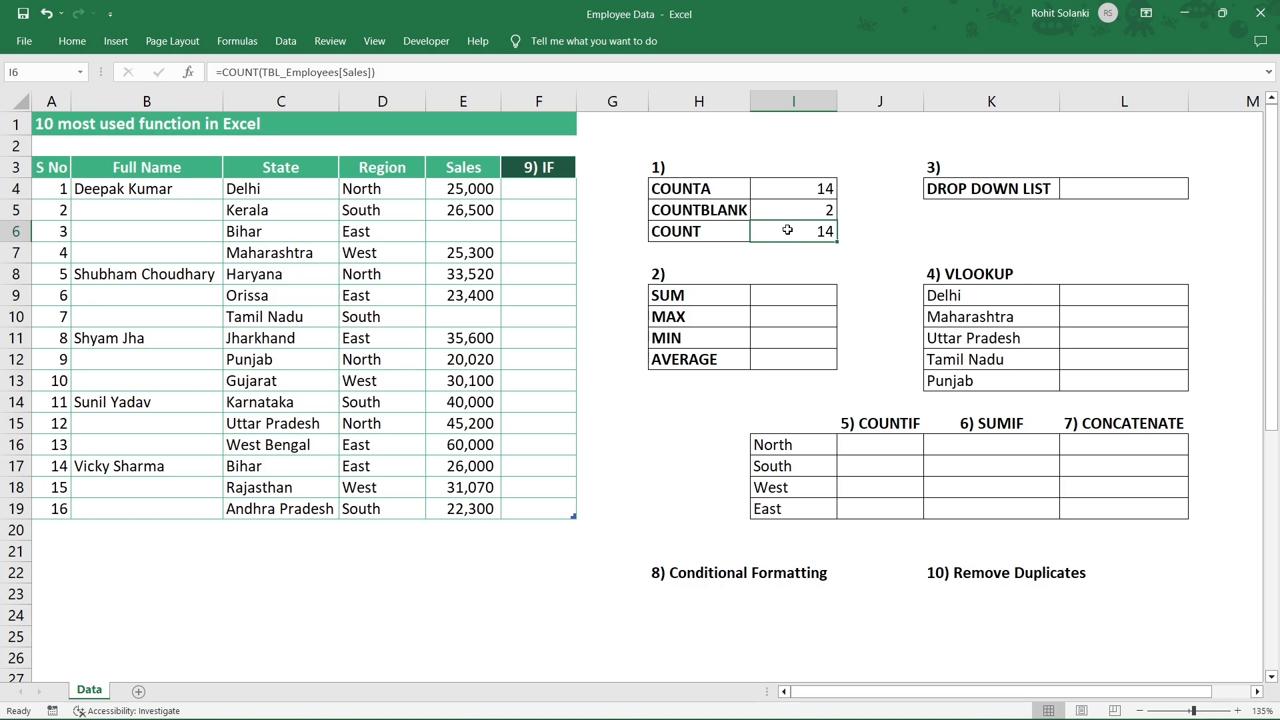
- Enter NO DATA as the Sales value for Bihar in E6 and for Tamil Nadu in E10
left_click(492, 234)
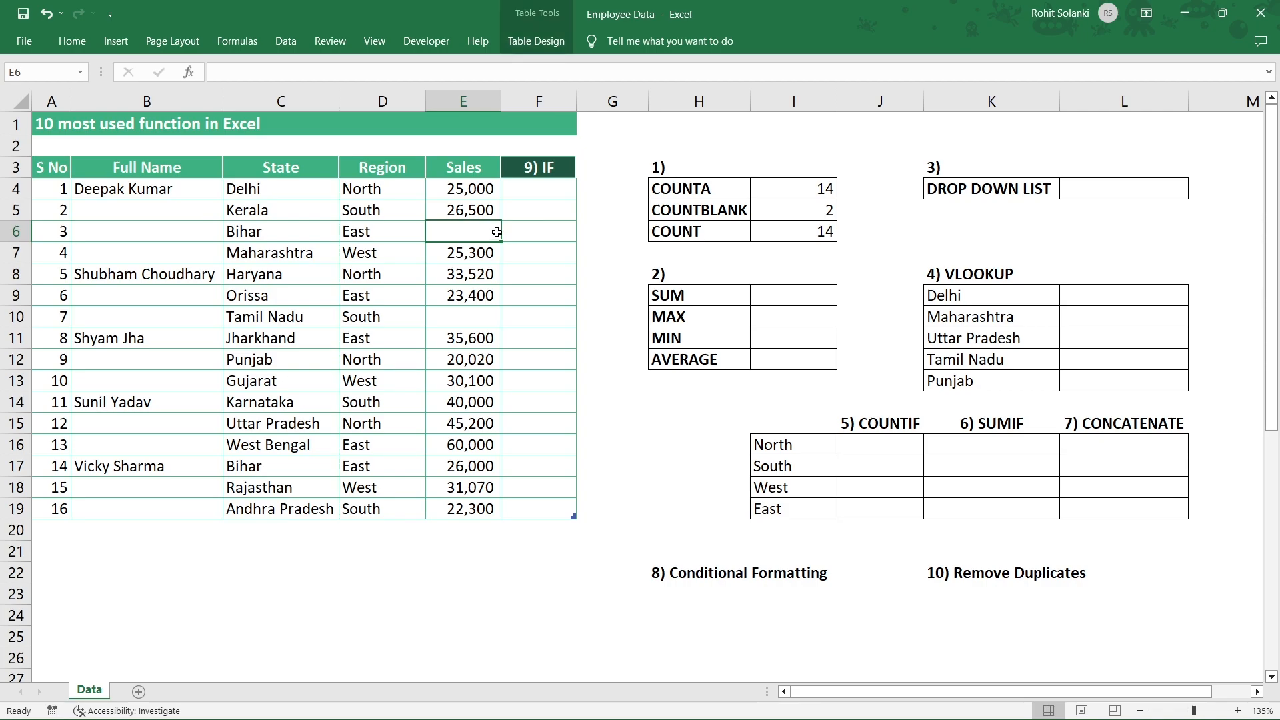
type("NO DATA")
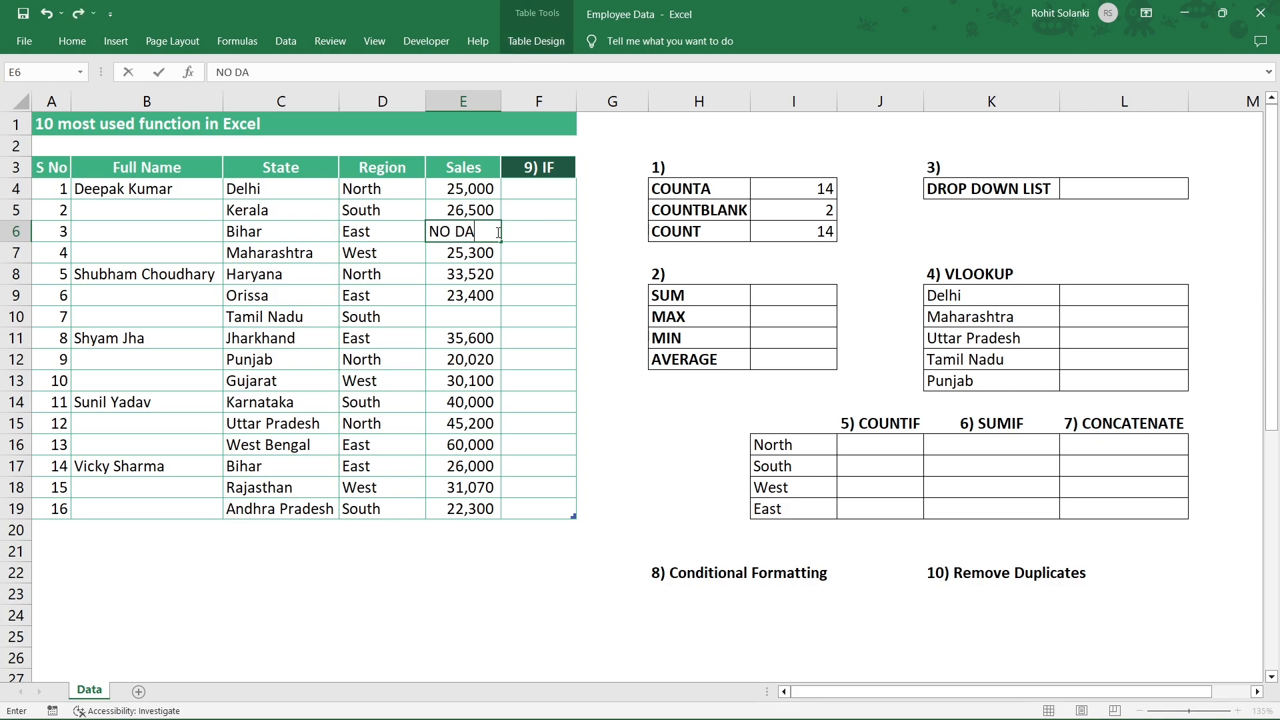
key("Return")
key("Return")
key("Down")
key("Down")
type("NO DATA")
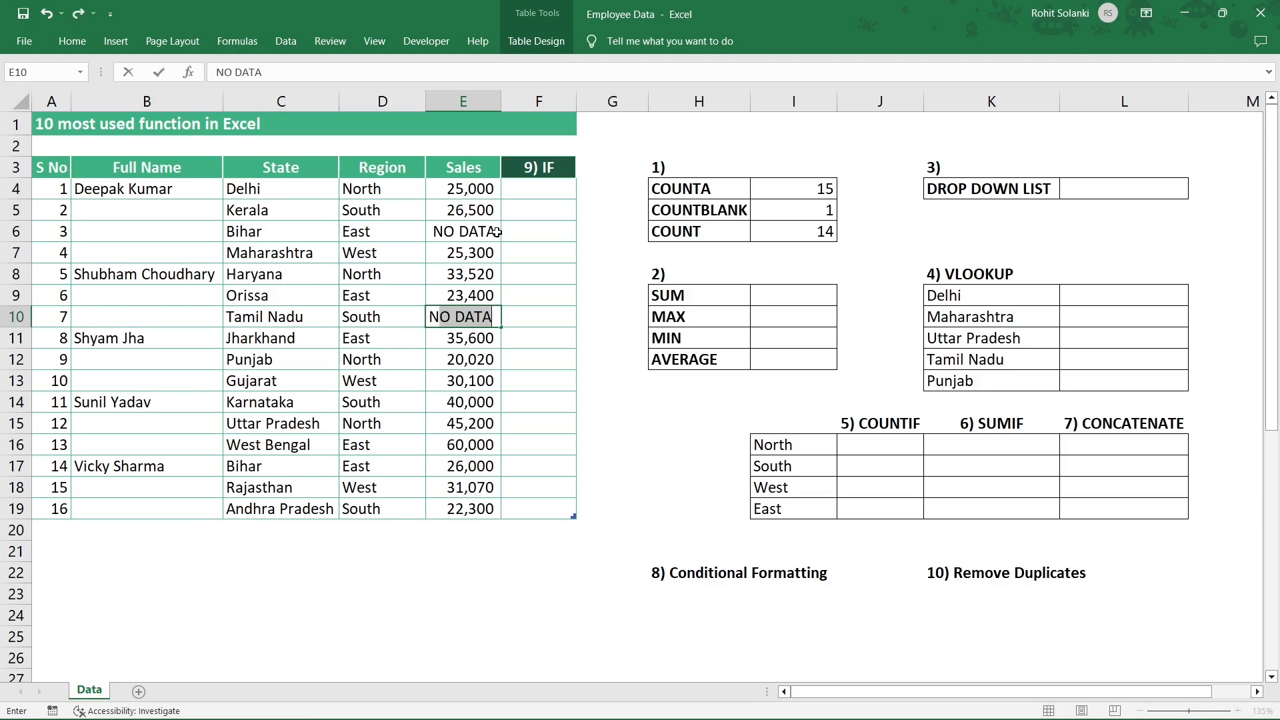
key("Return")
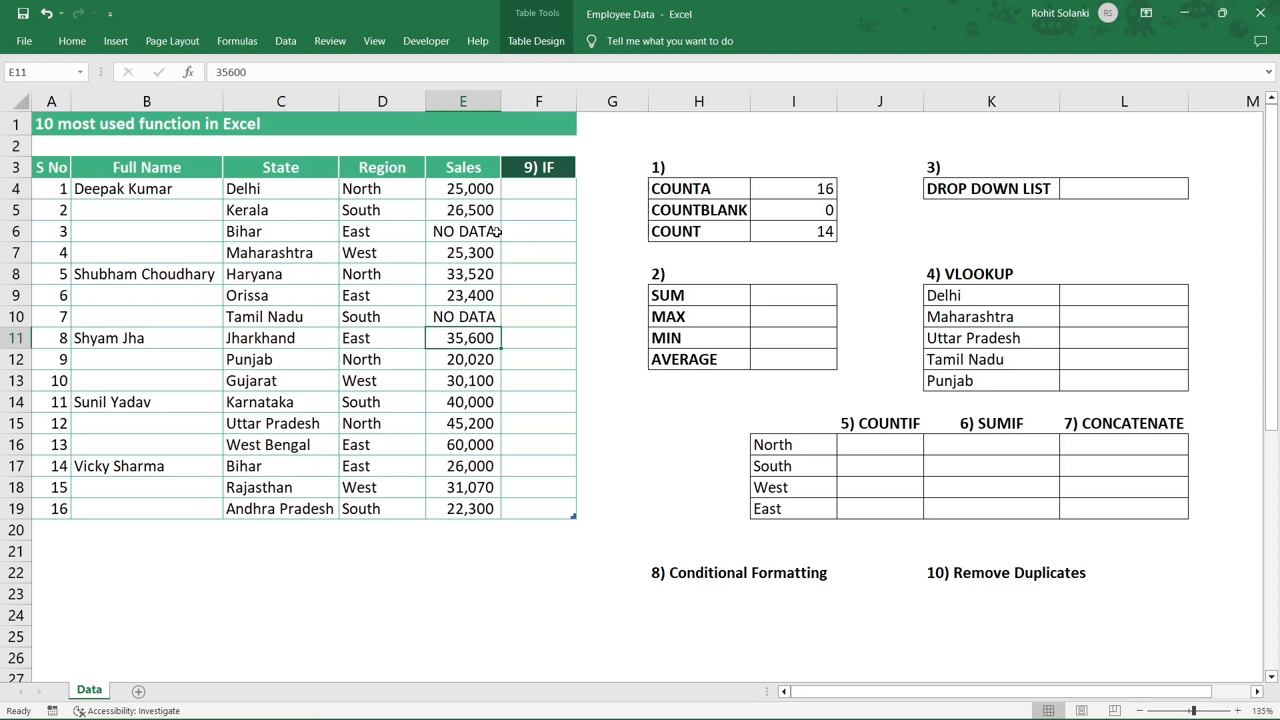
- Compare the COUNTA, COUNTBLANK and COUNT formulas and their results in I4 to I6 against the Sales column
left_click(693, 196)
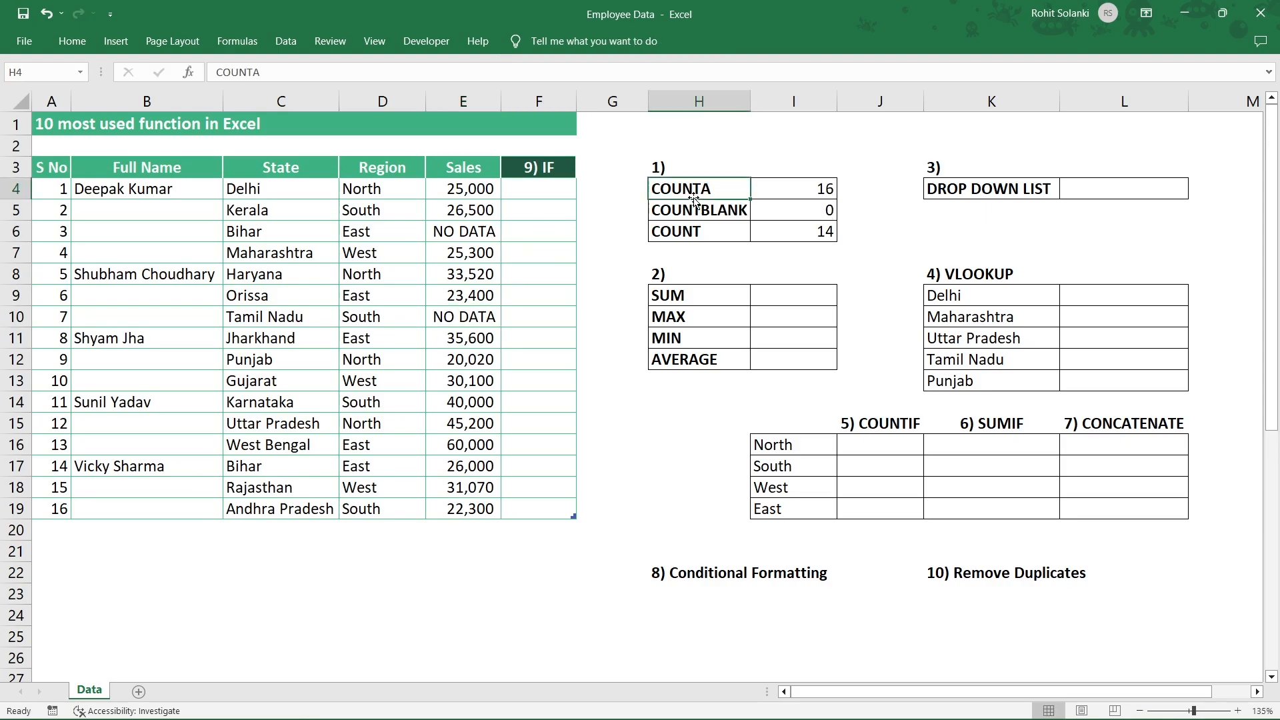
left_click(768, 195)
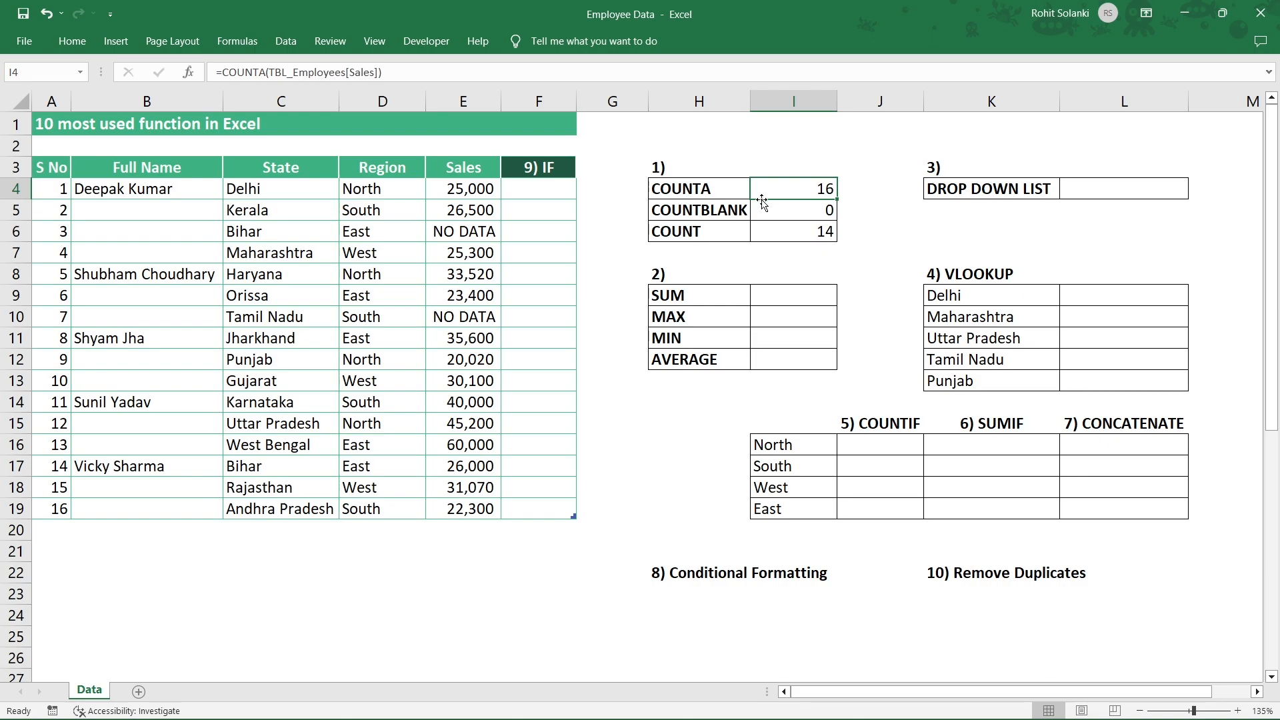
left_click(725, 211)
left_click(774, 209)
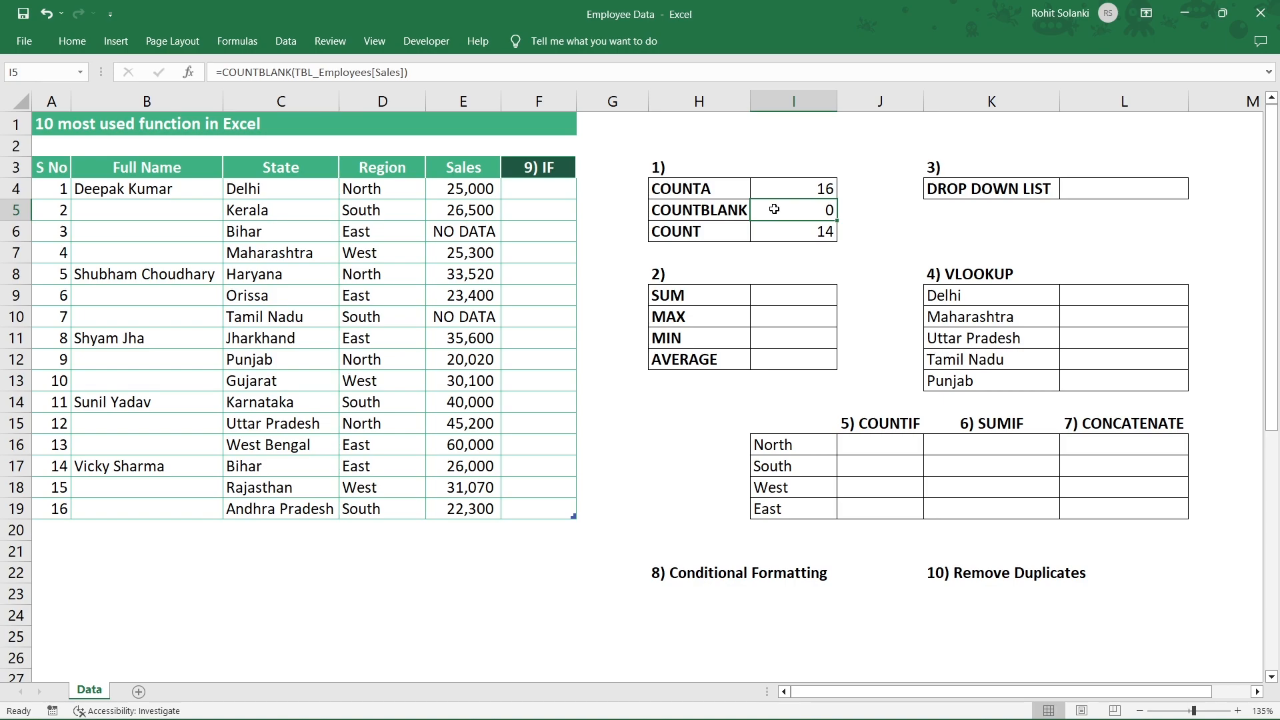
left_click(739, 230)
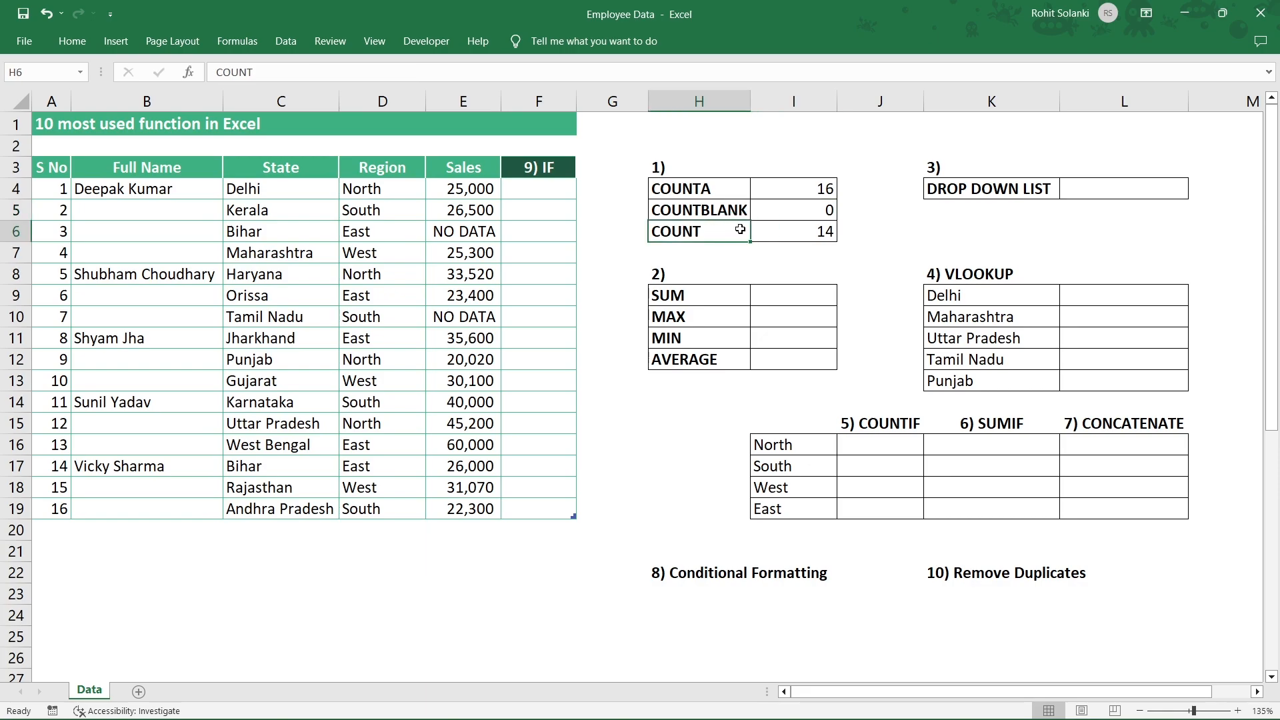
left_click(737, 193)
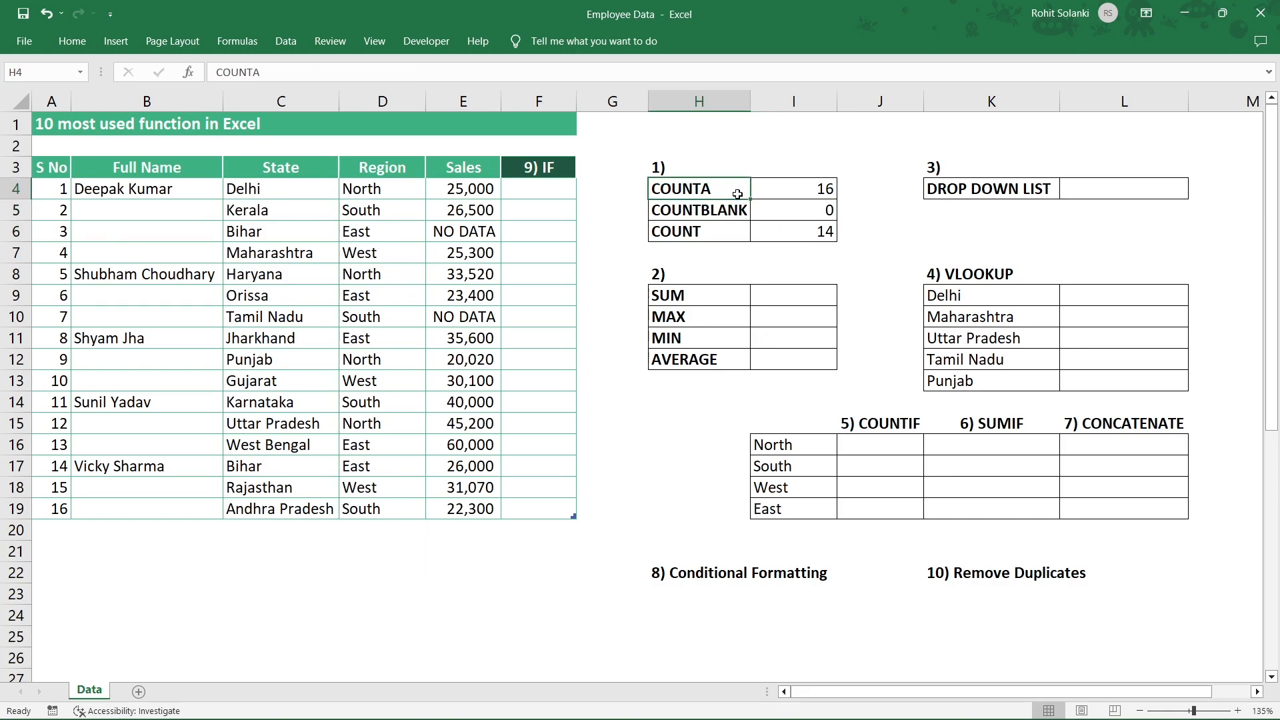
left_click(791, 195)
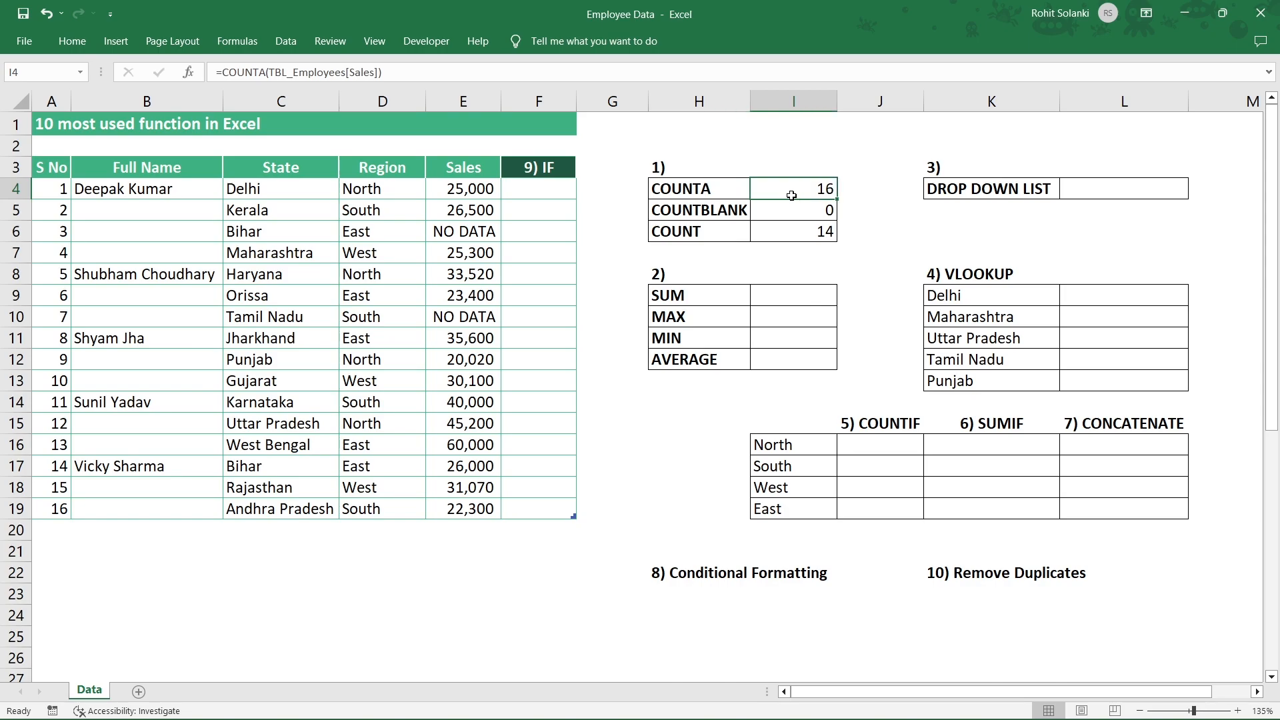
left_click(722, 237)
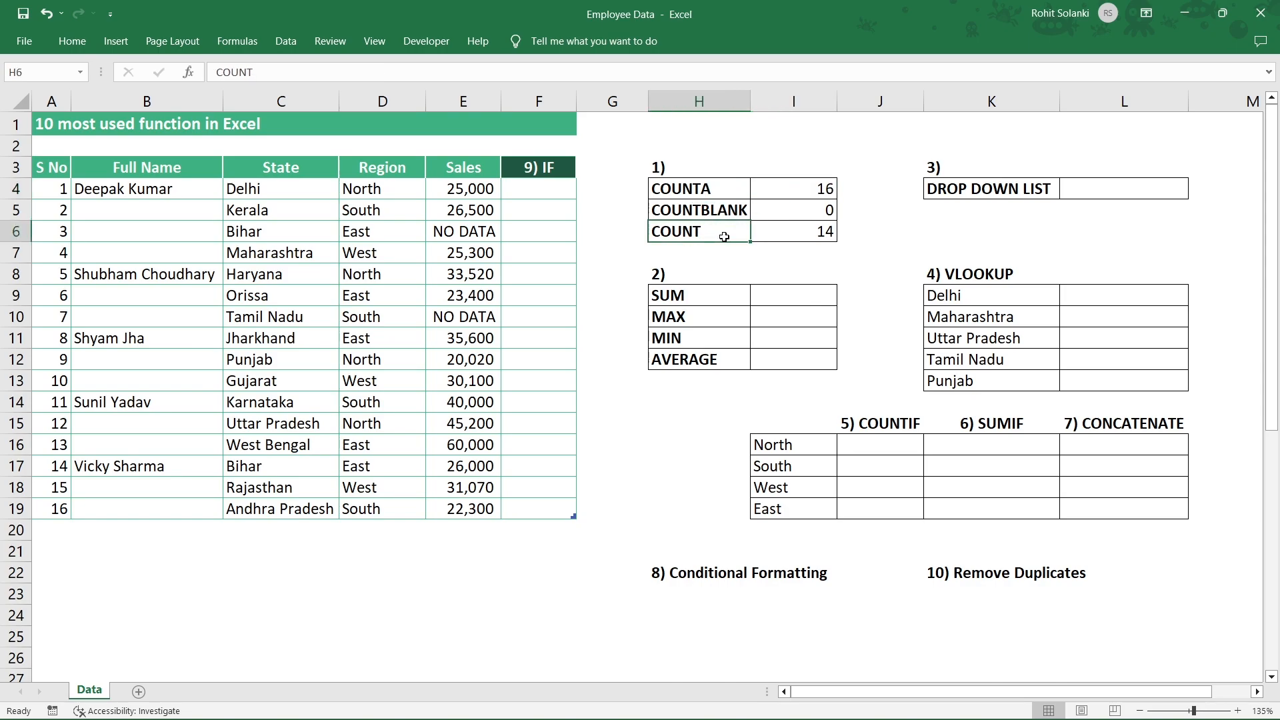
left_click(791, 230)
left_click(800, 189)
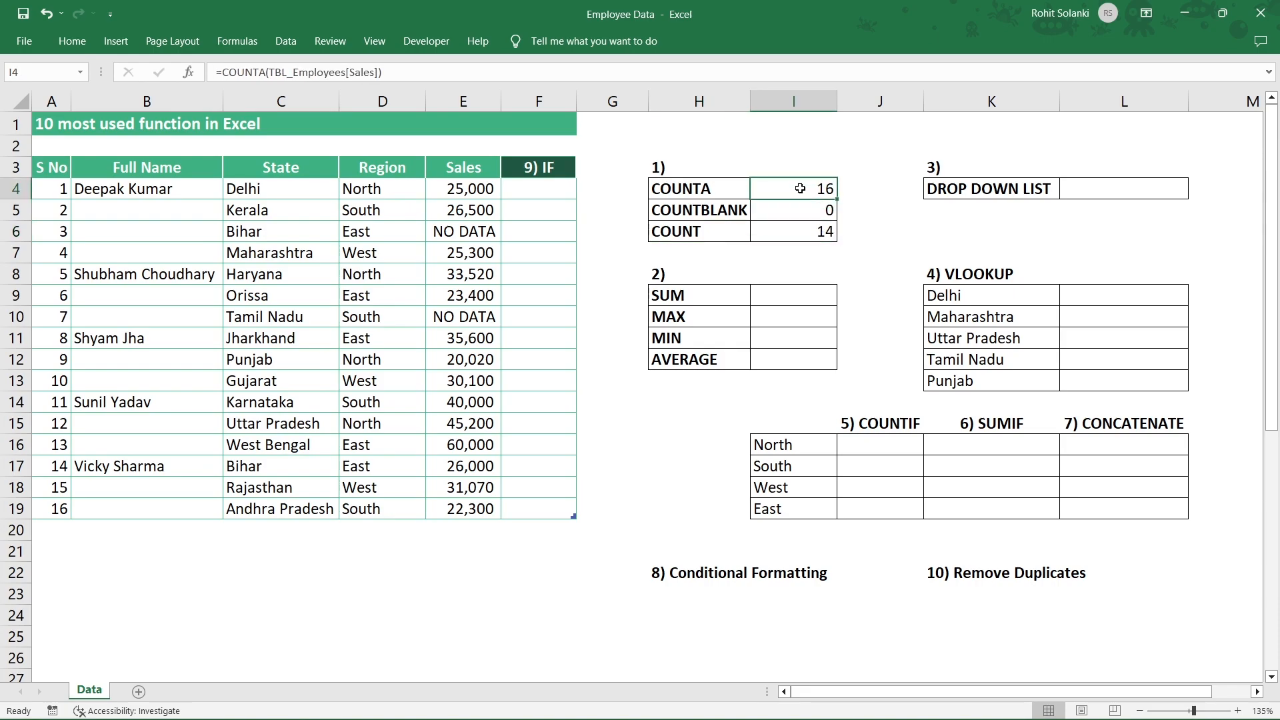
left_click(790, 232)
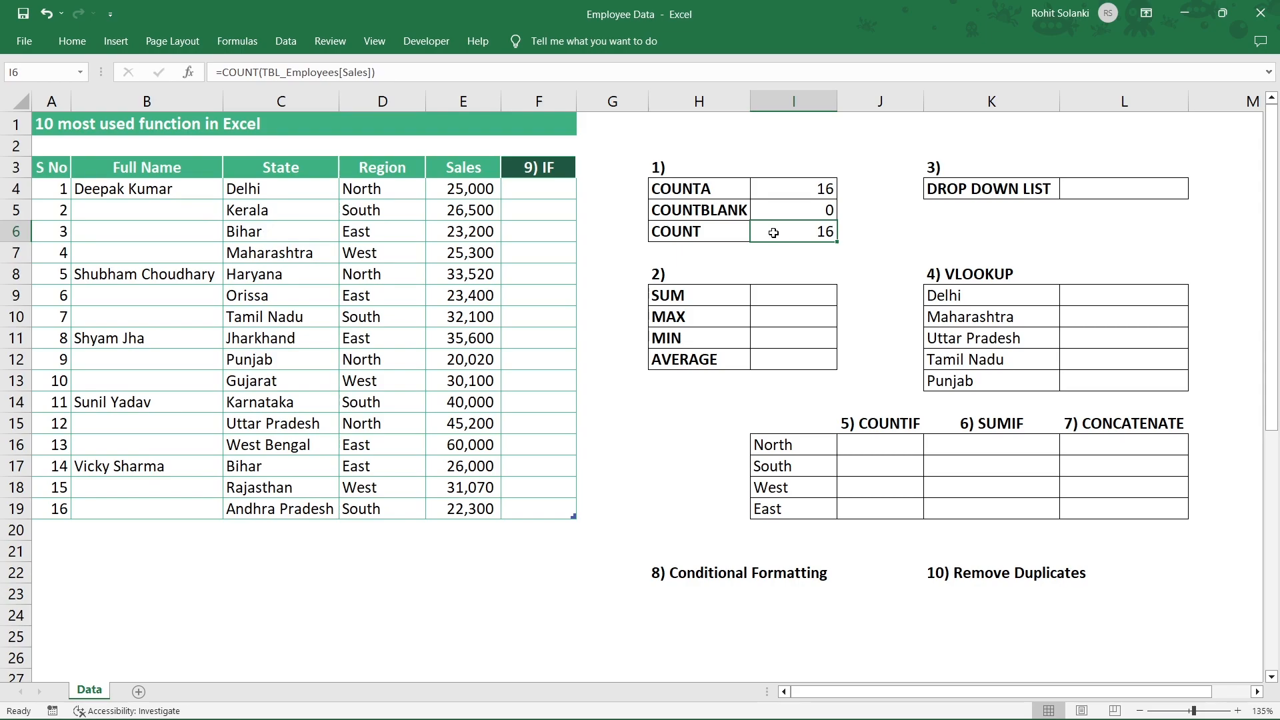
- Total the Sales column with a SUM formula in cell I9, and check the result
left_click(728, 293)
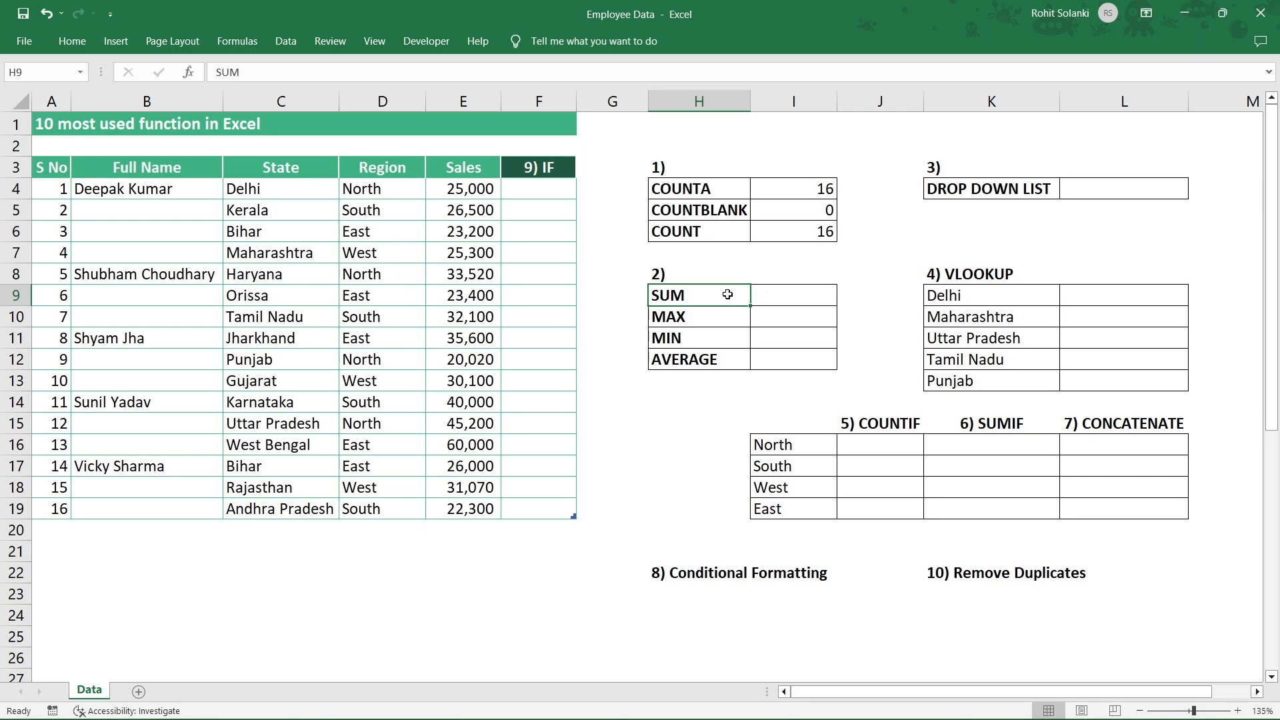
left_click(770, 295)
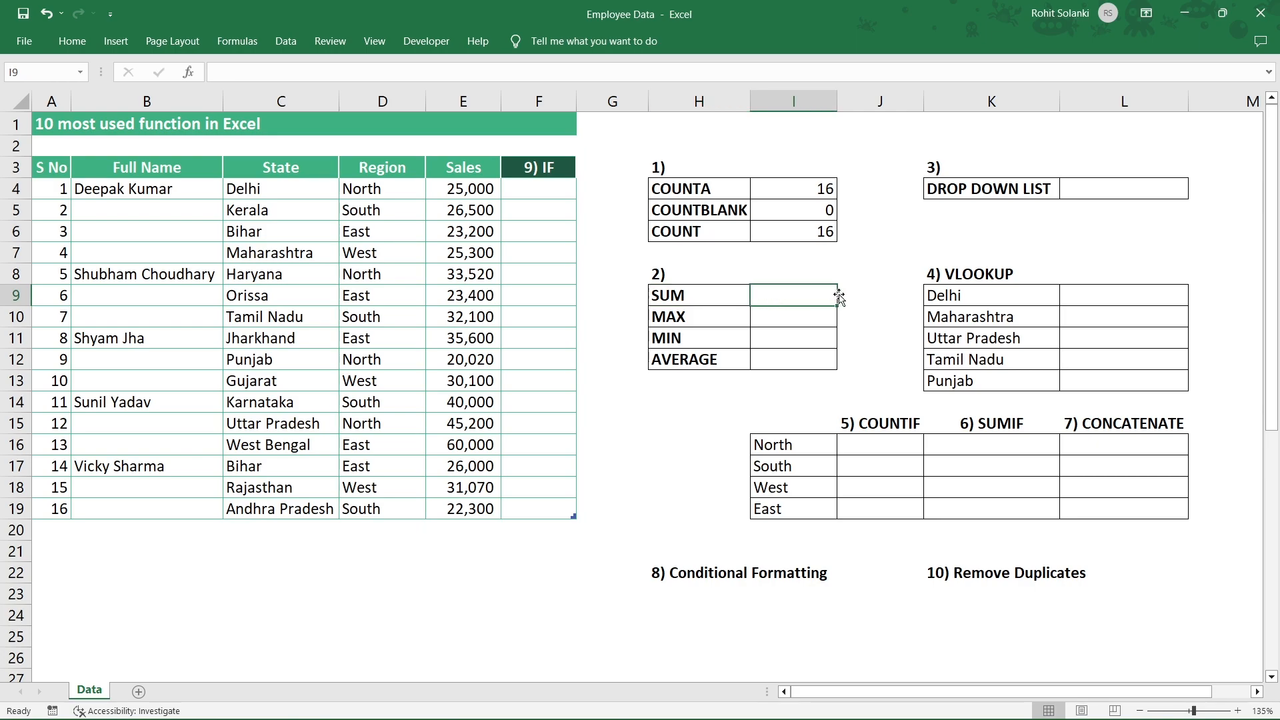
type("=SUM(")
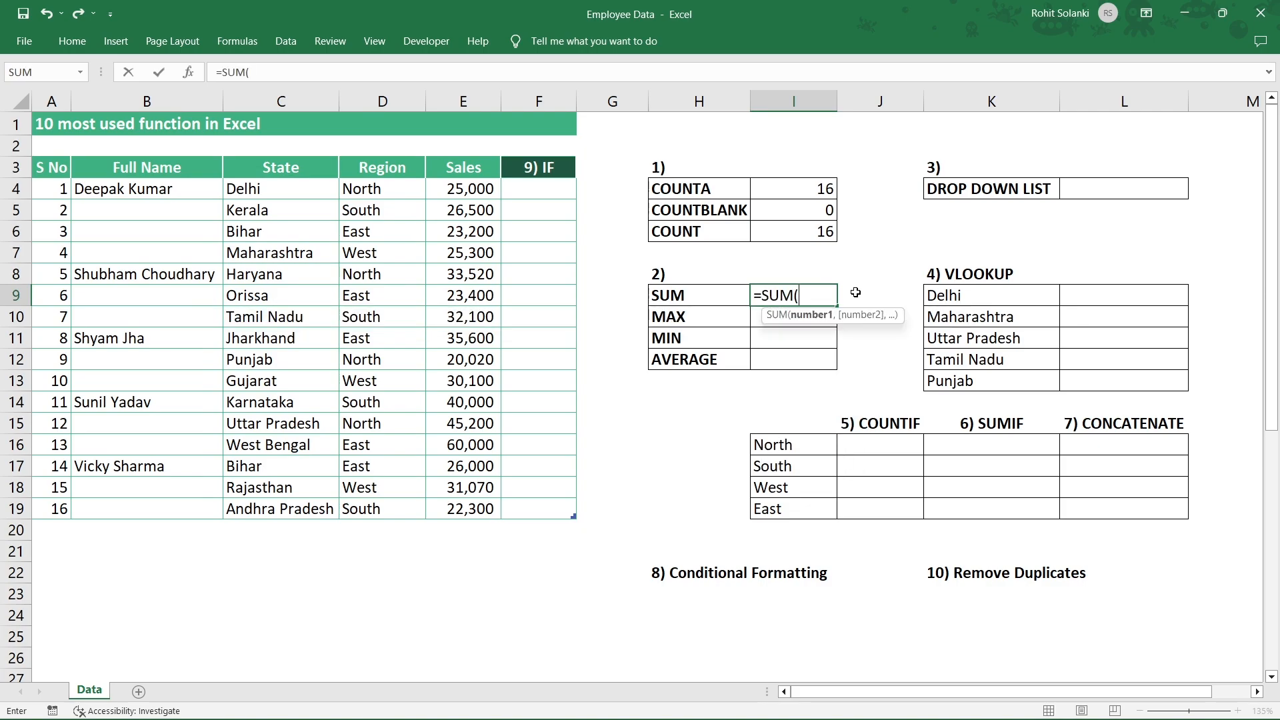
left_click(472, 188)
left_click_drag(472, 189, 470, 496)
type(")")
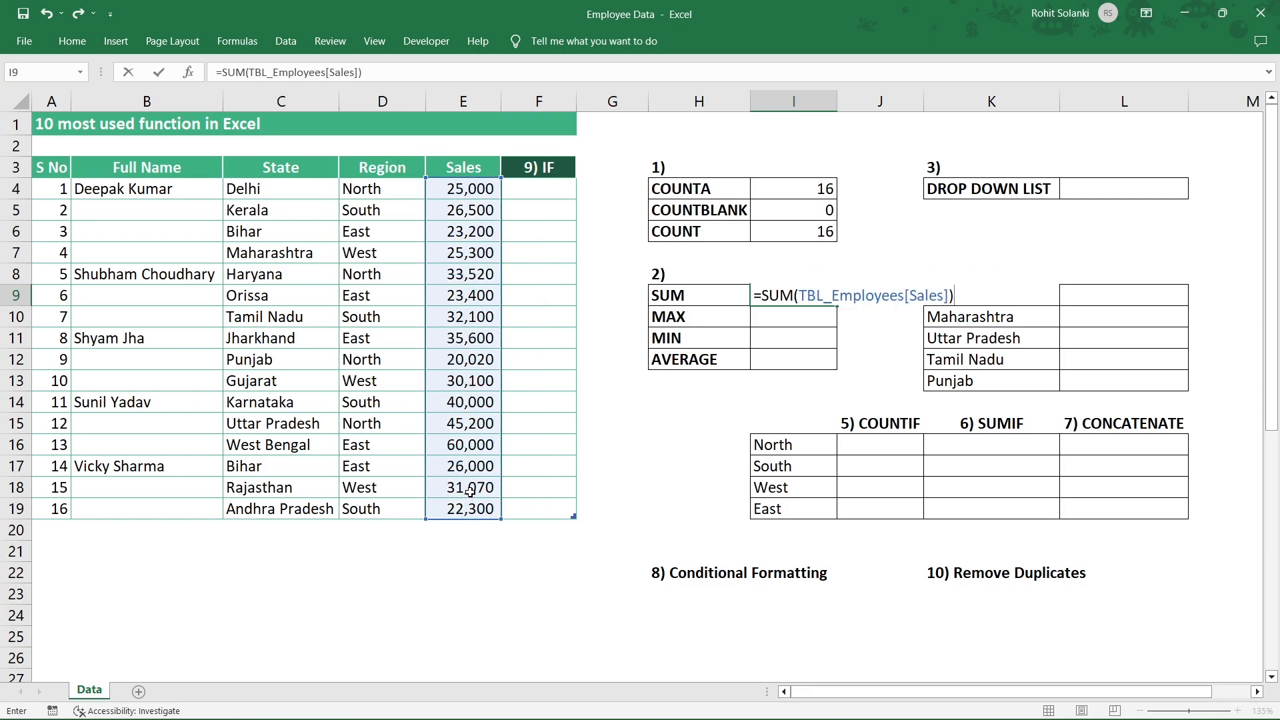
key("Return")
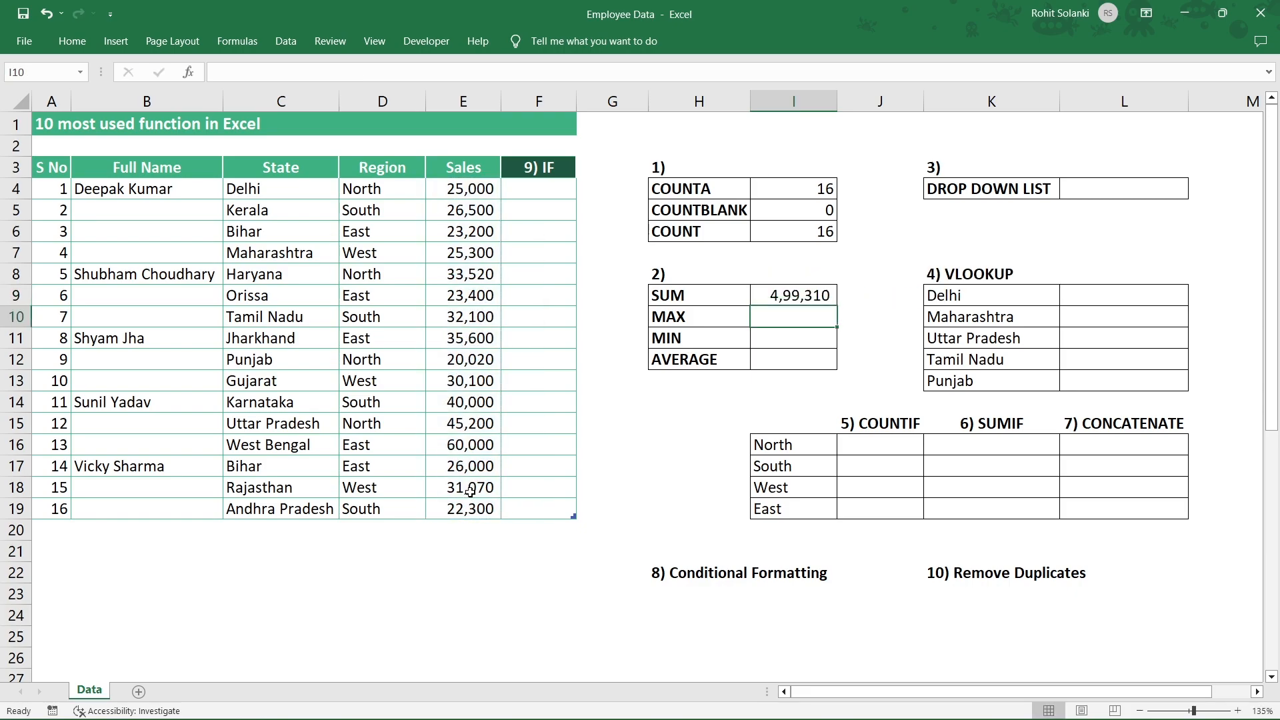
left_click(763, 296)
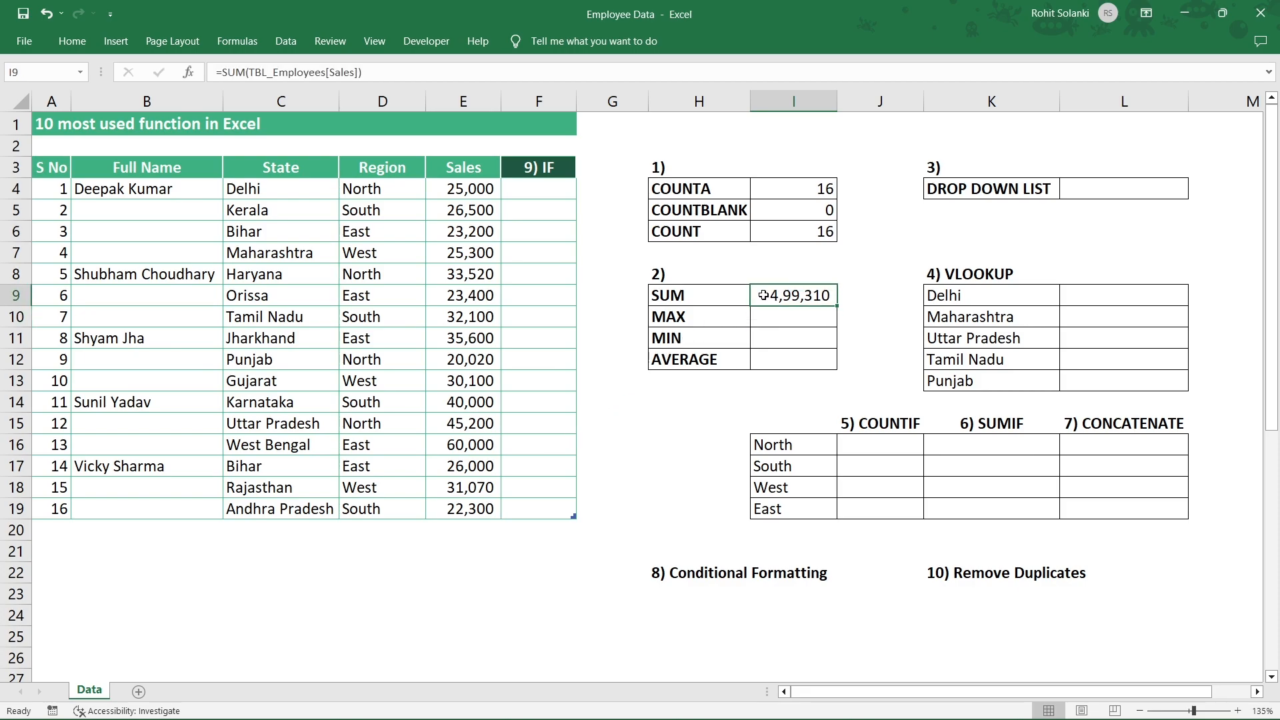
- Find the highest value of the Sales column with a MAX formula in cell I10, and check the result
left_click(737, 317)
left_click(733, 336)
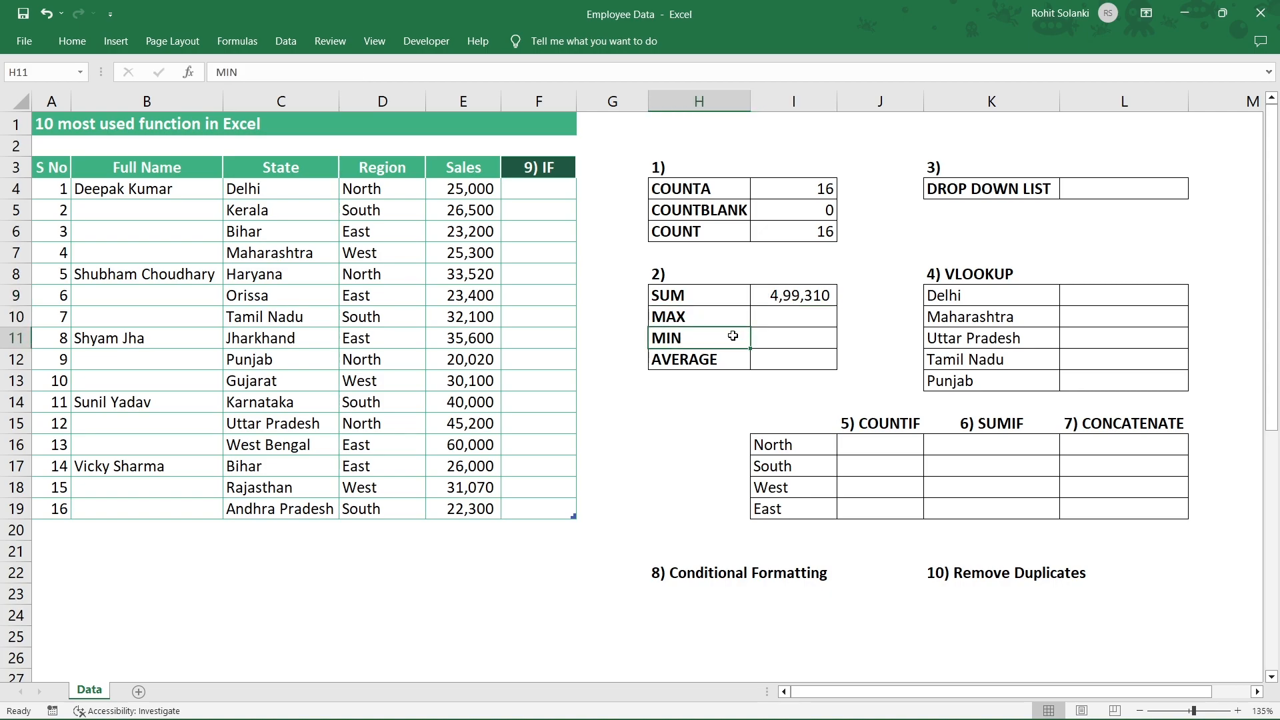
left_click(733, 318)
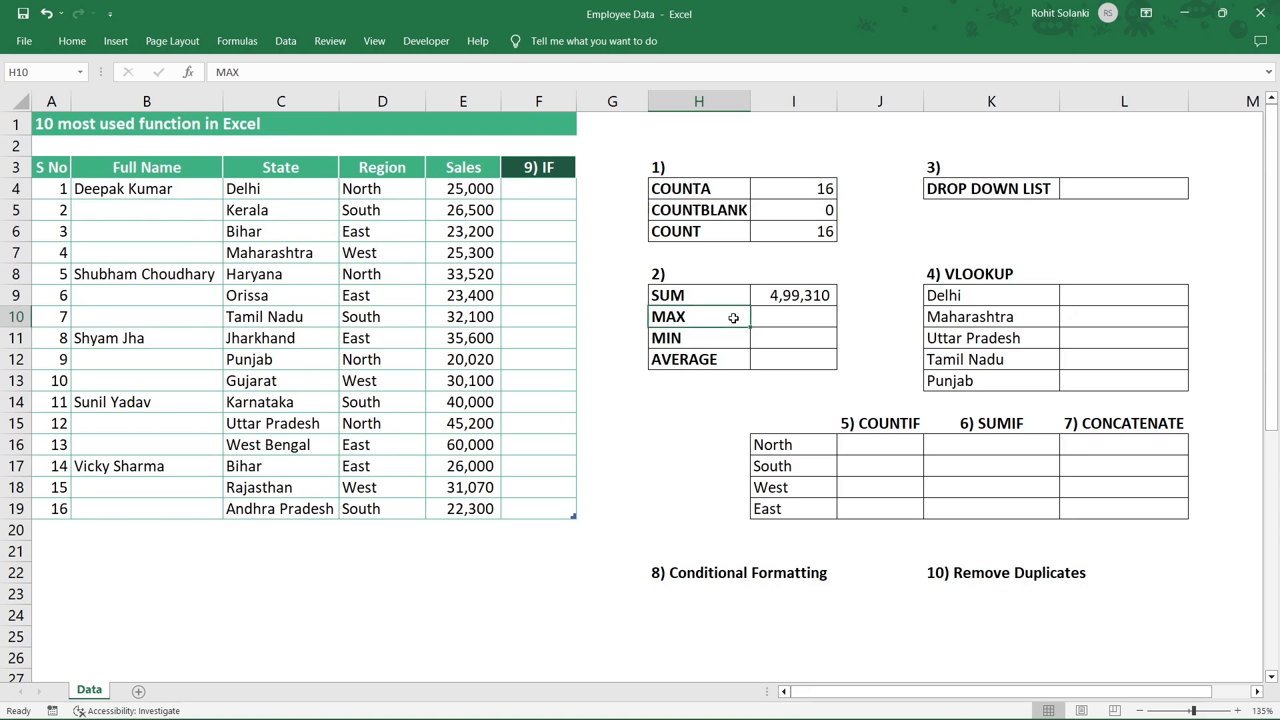
left_click(728, 340)
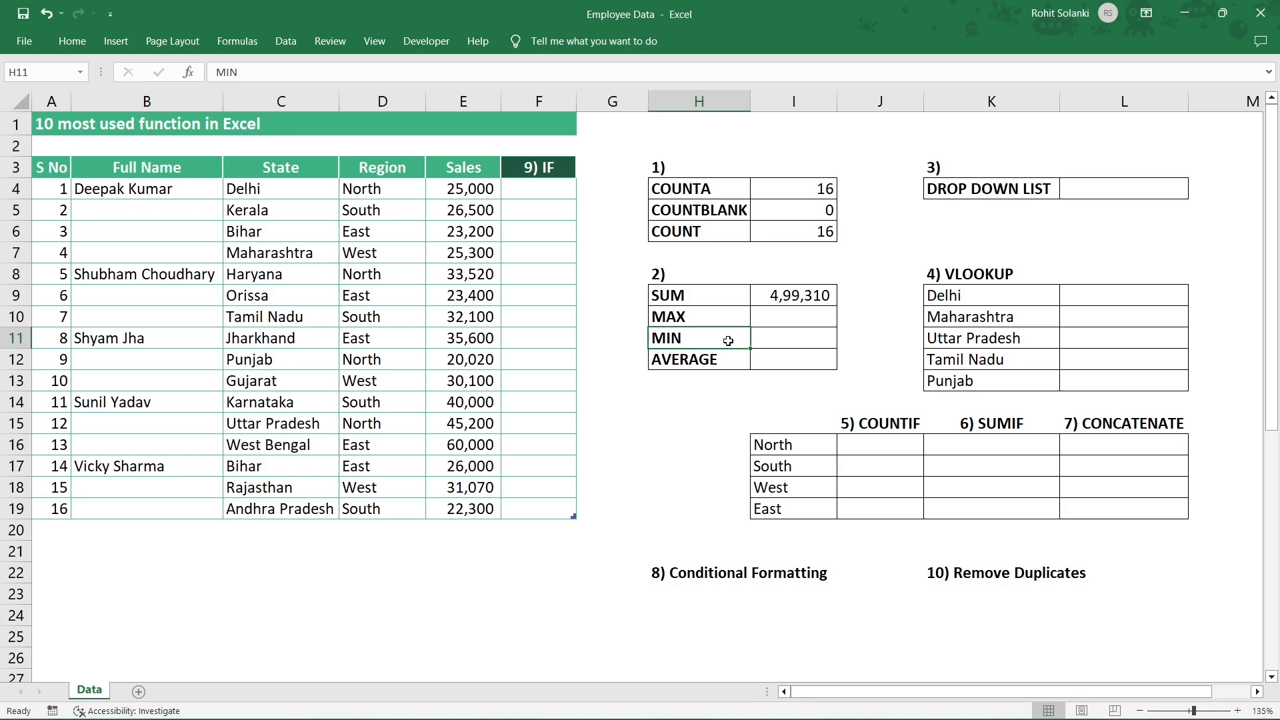
left_click(773, 316)
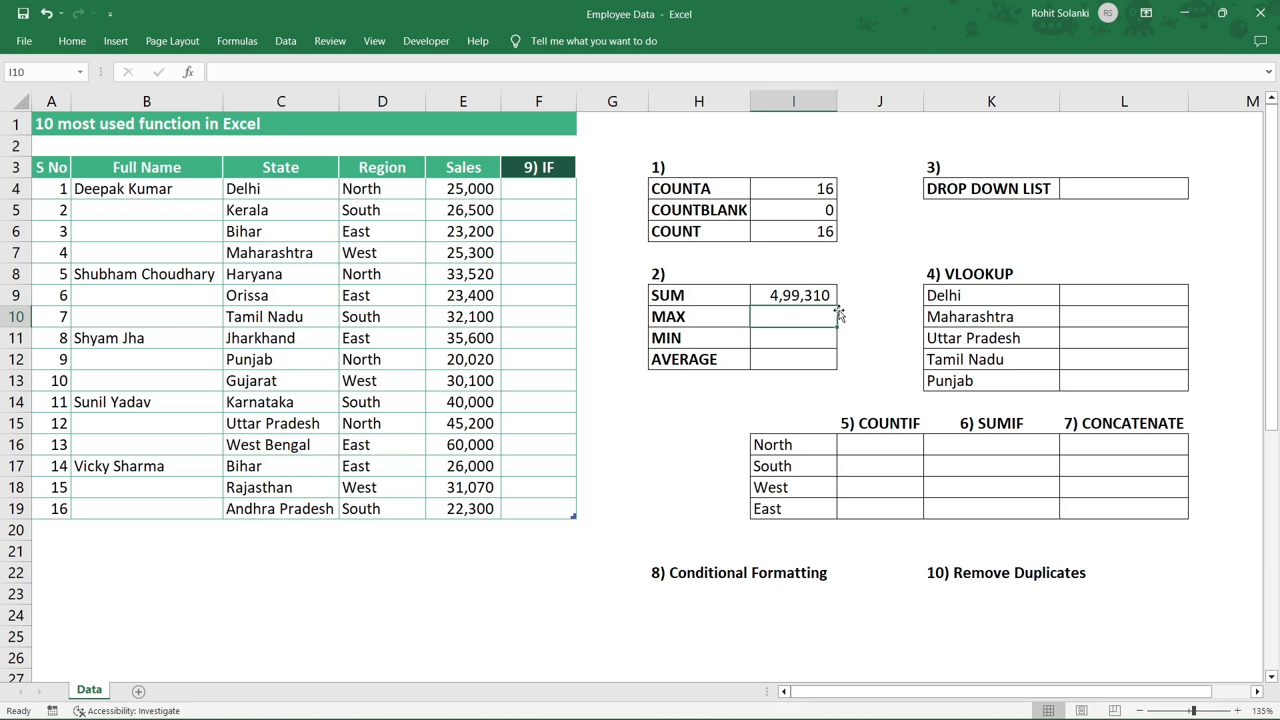
type("=")
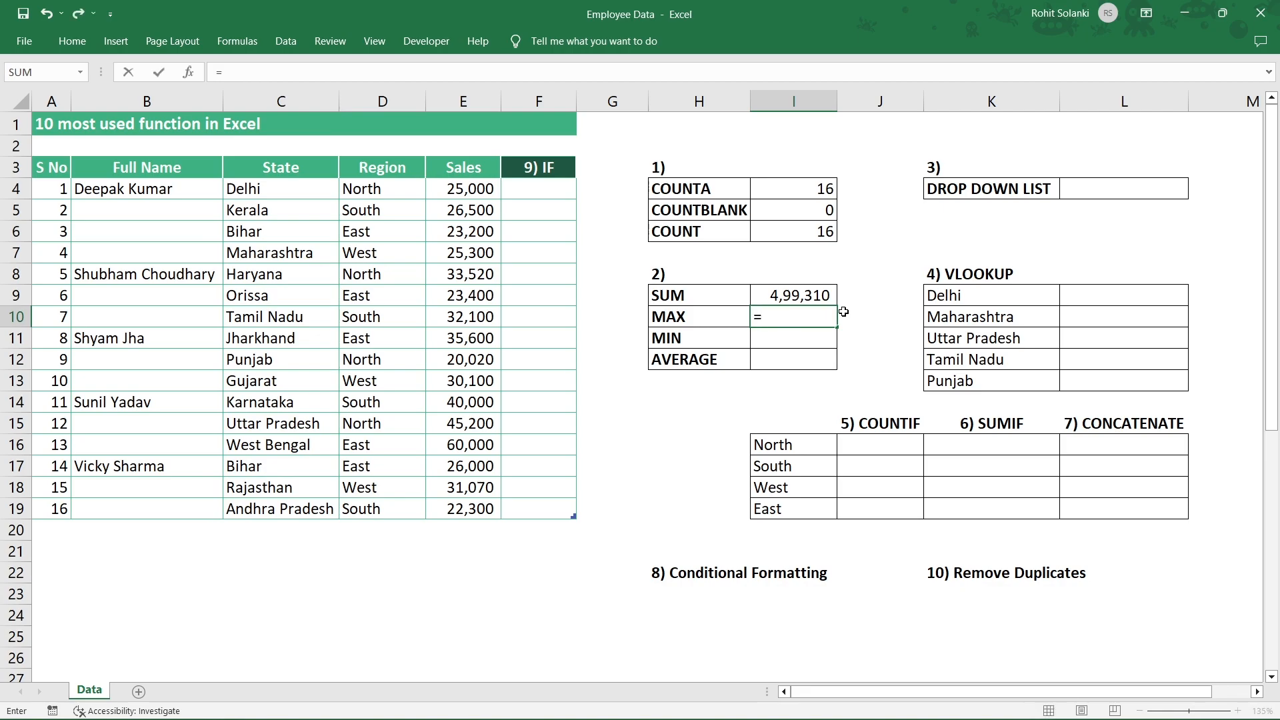
type("MAX(")
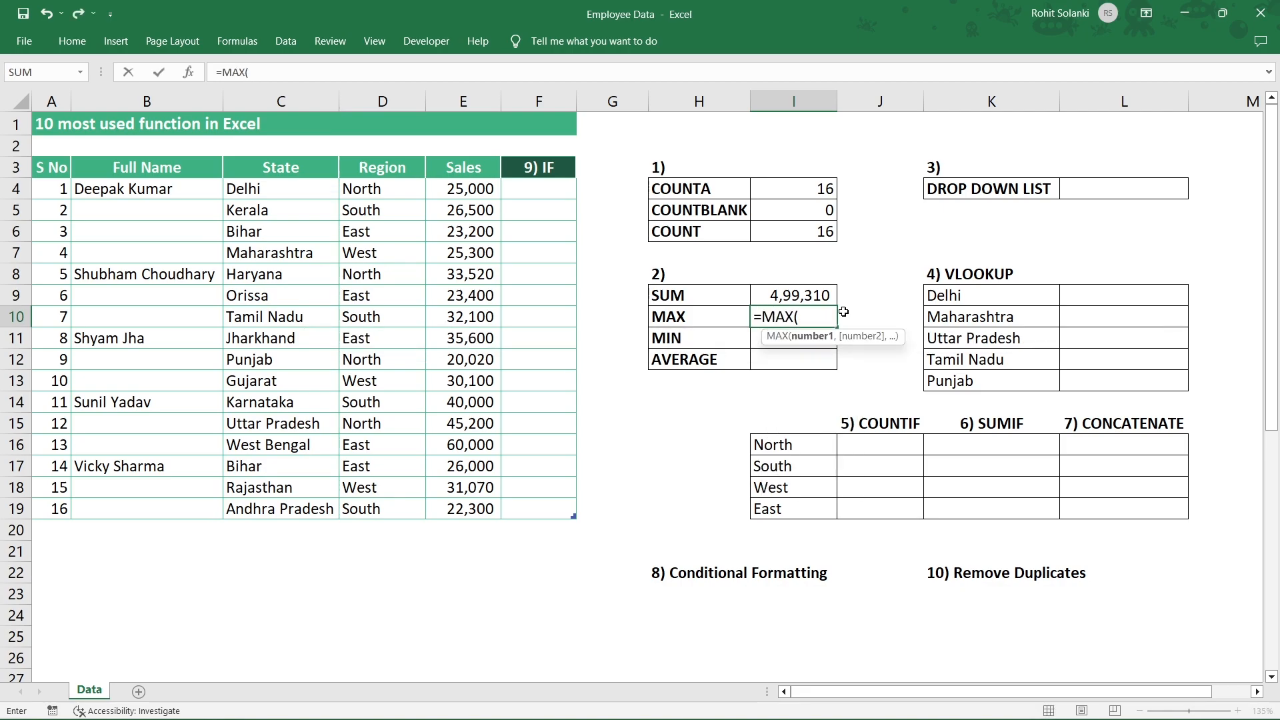
left_click(469, 191)
left_click_drag(468, 192, 460, 506)
type(")")
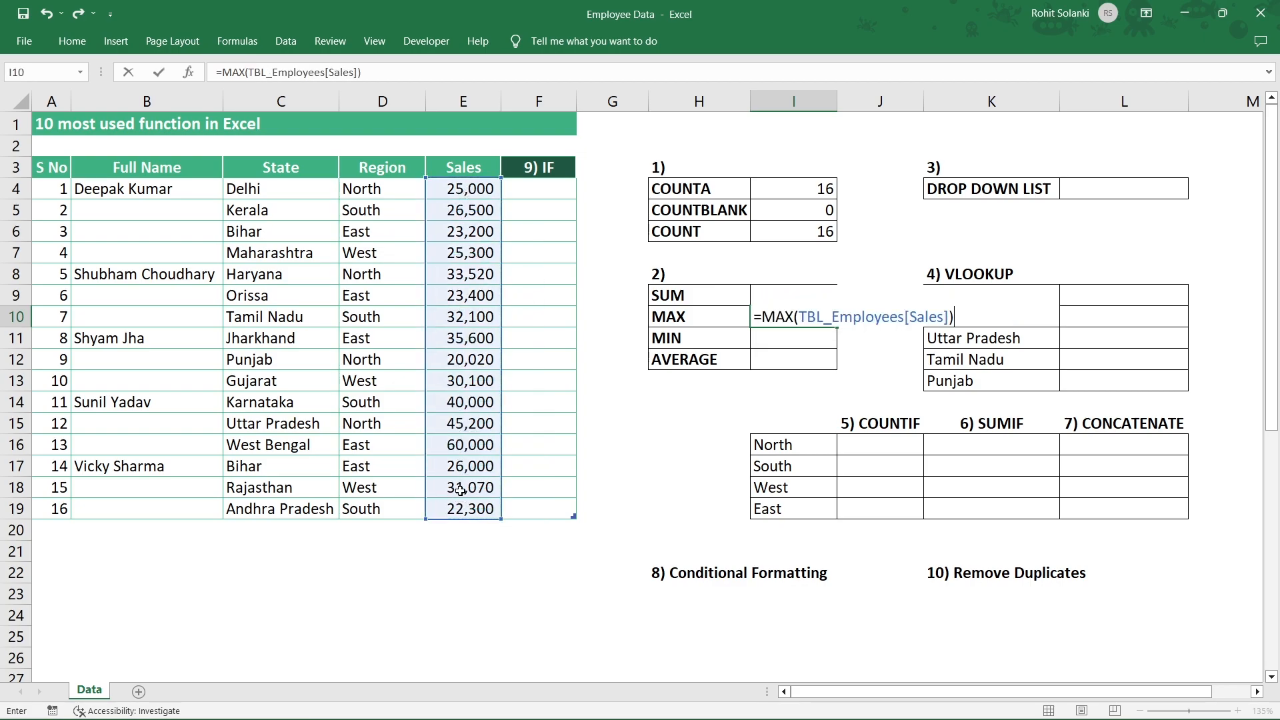
key("Return")
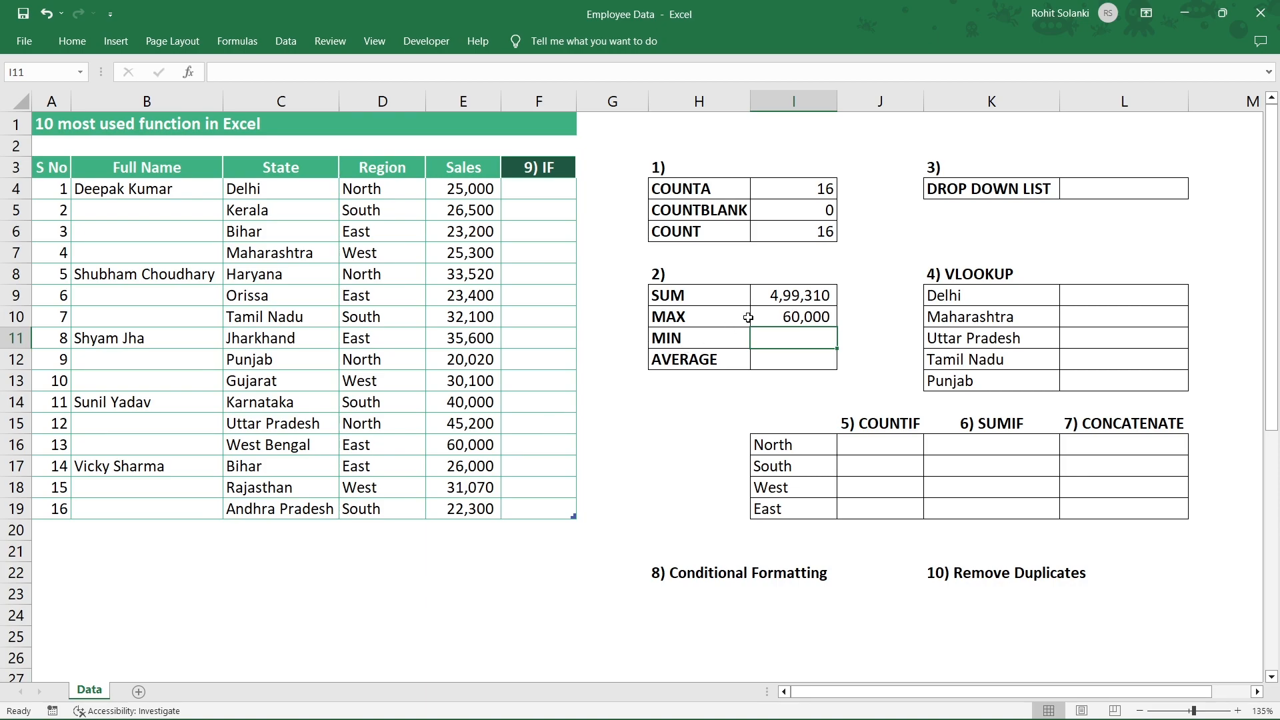
left_click(771, 313)
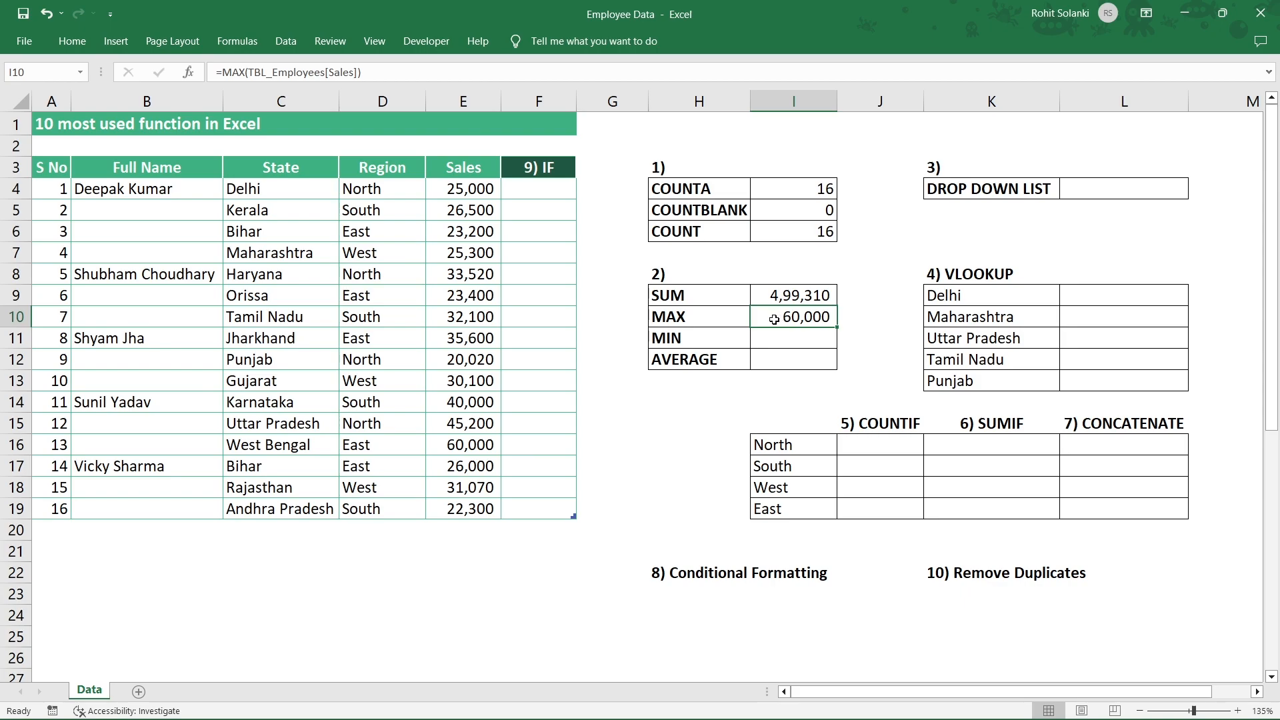
- Find the lowest value of the Sales column with a MIN formula in cell I11, and check the result
left_click(768, 332)
type("=MIN")
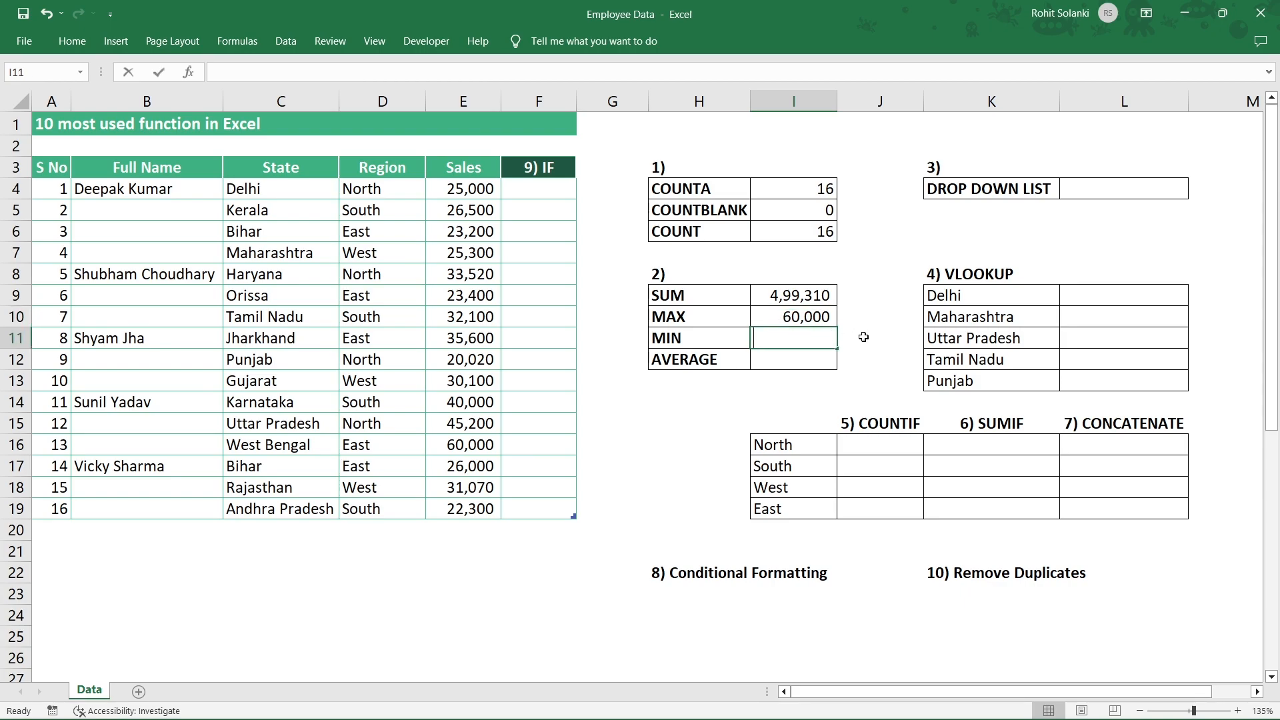
type("(")
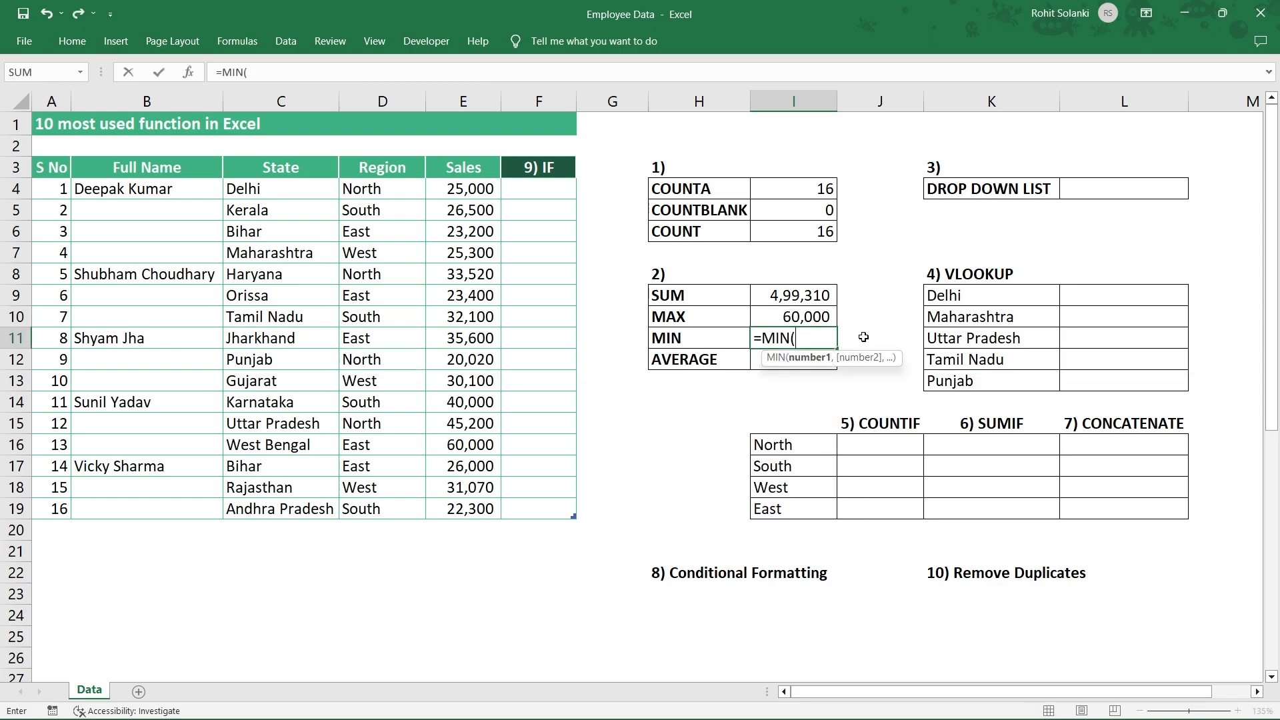
left_click(463, 193)
left_click_drag(463, 193, 463, 508)
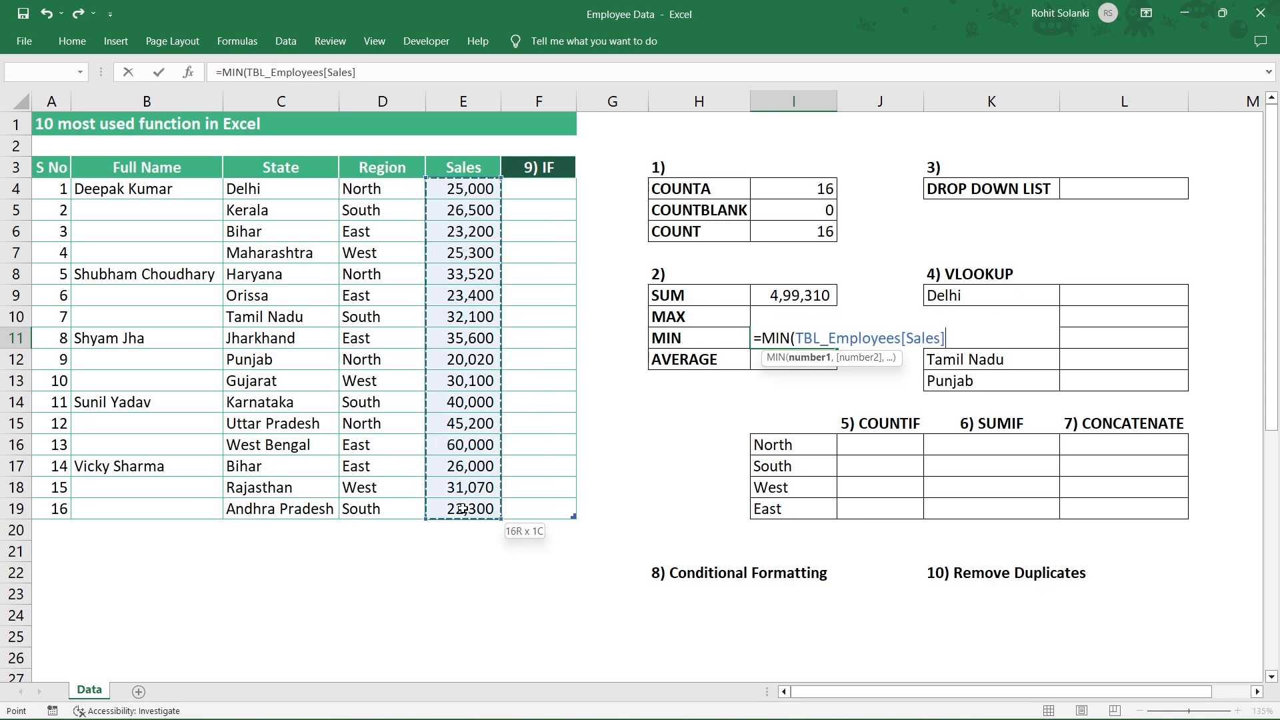
type(")")
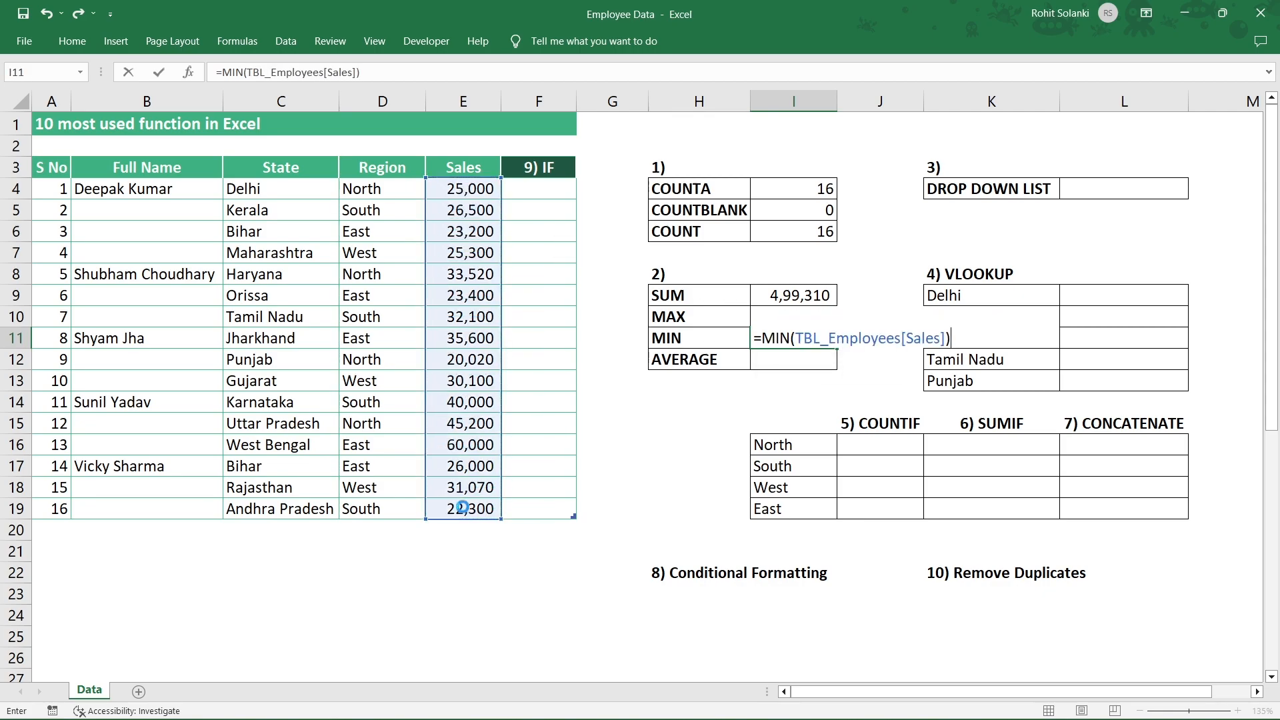
key("Return")
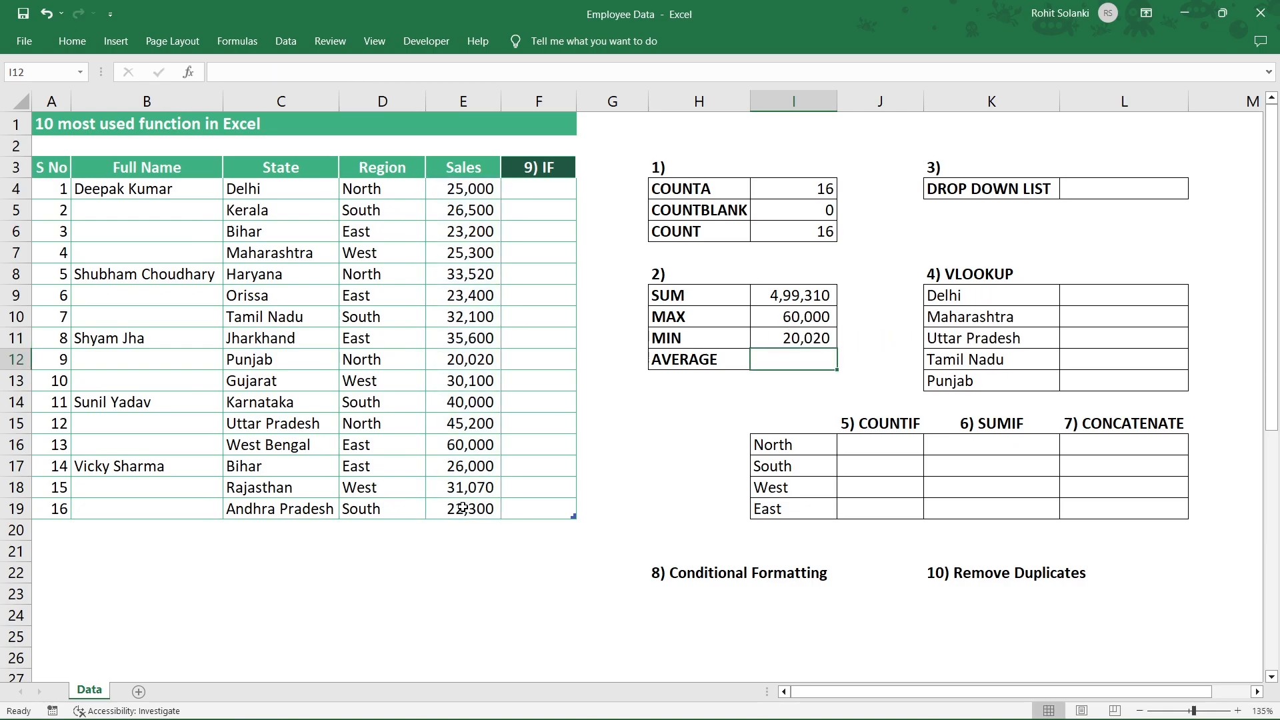
left_click(767, 338)
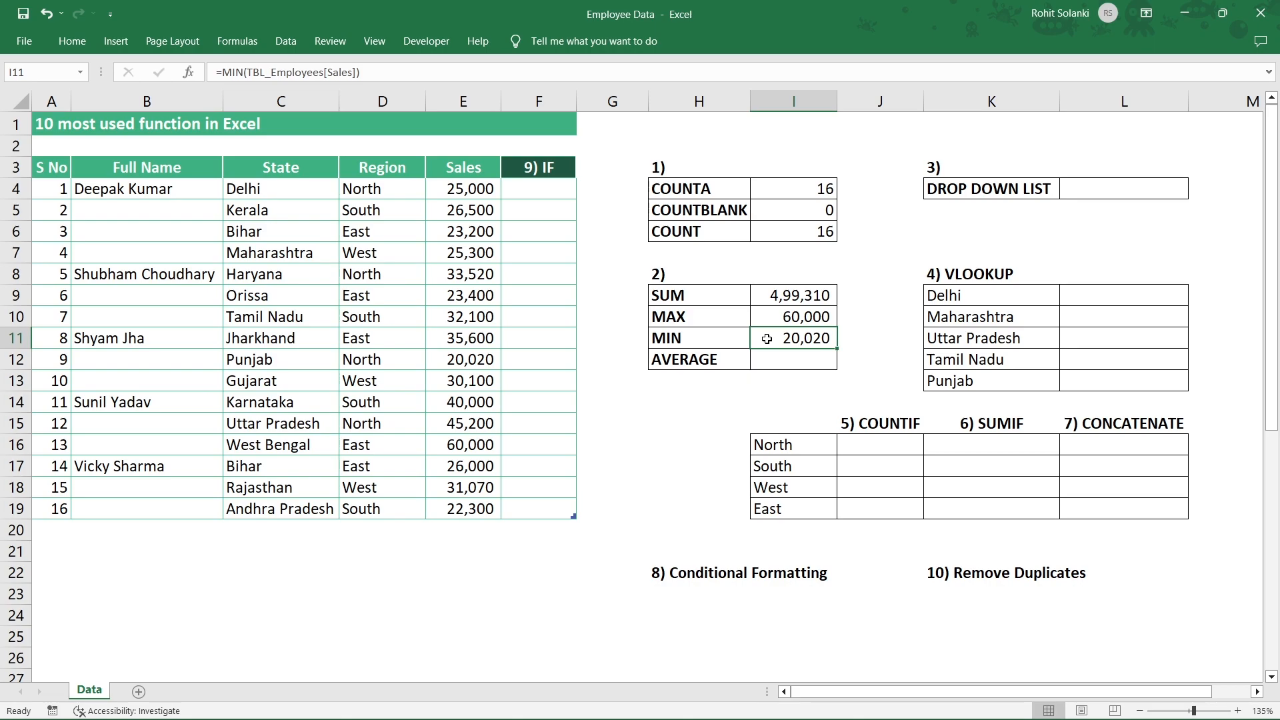
- Examine the values of the Sales column from E4 to E19 as the data for the AVERAGE calculation
left_click(728, 360)
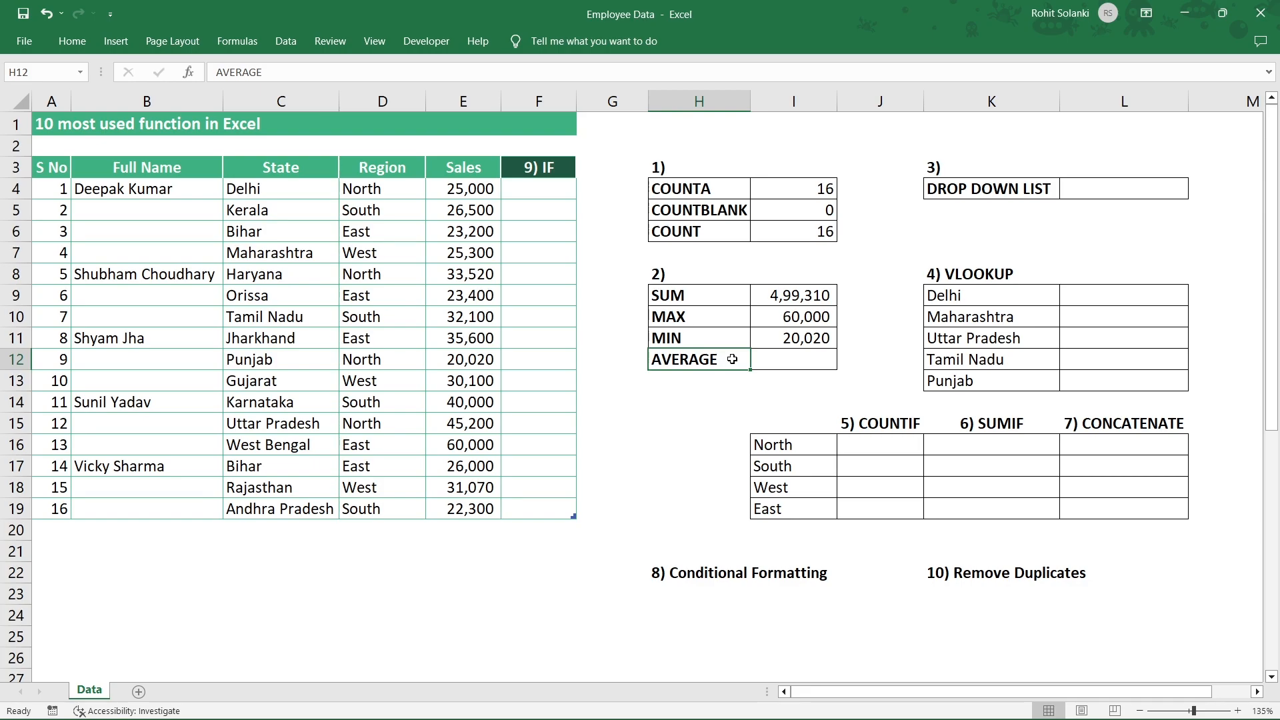
left_click(483, 173)
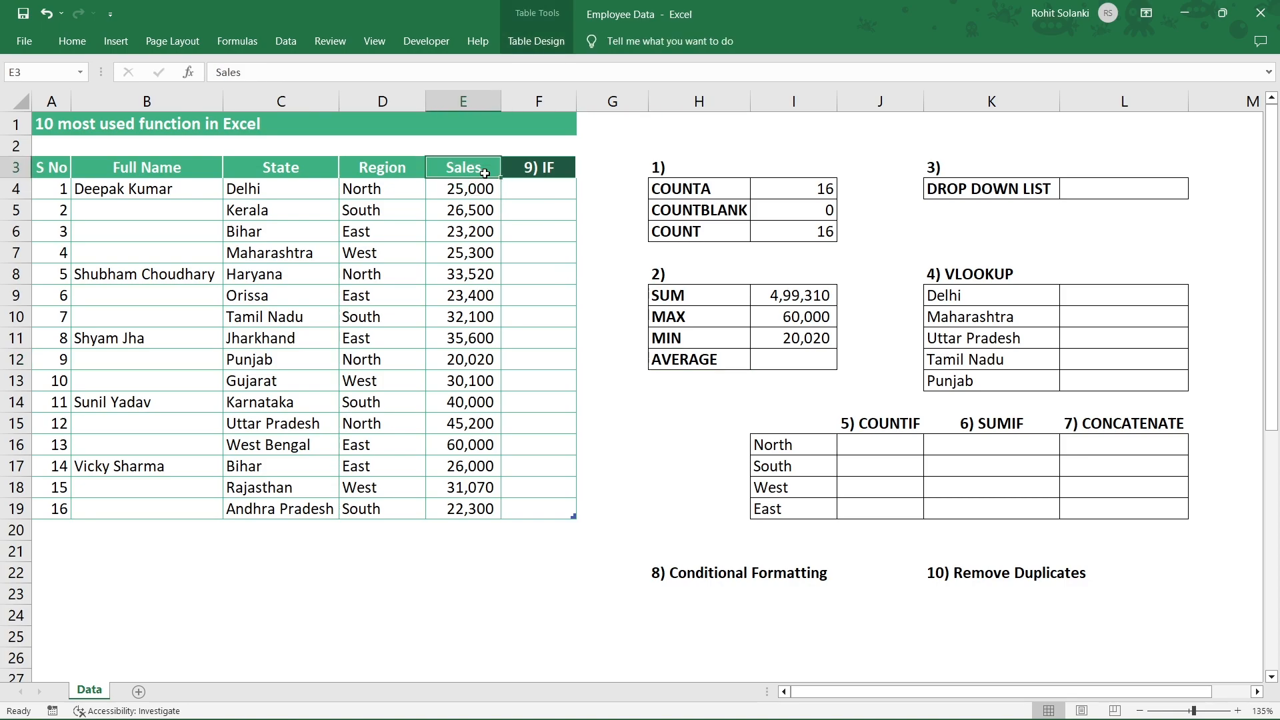
left_click(486, 190)
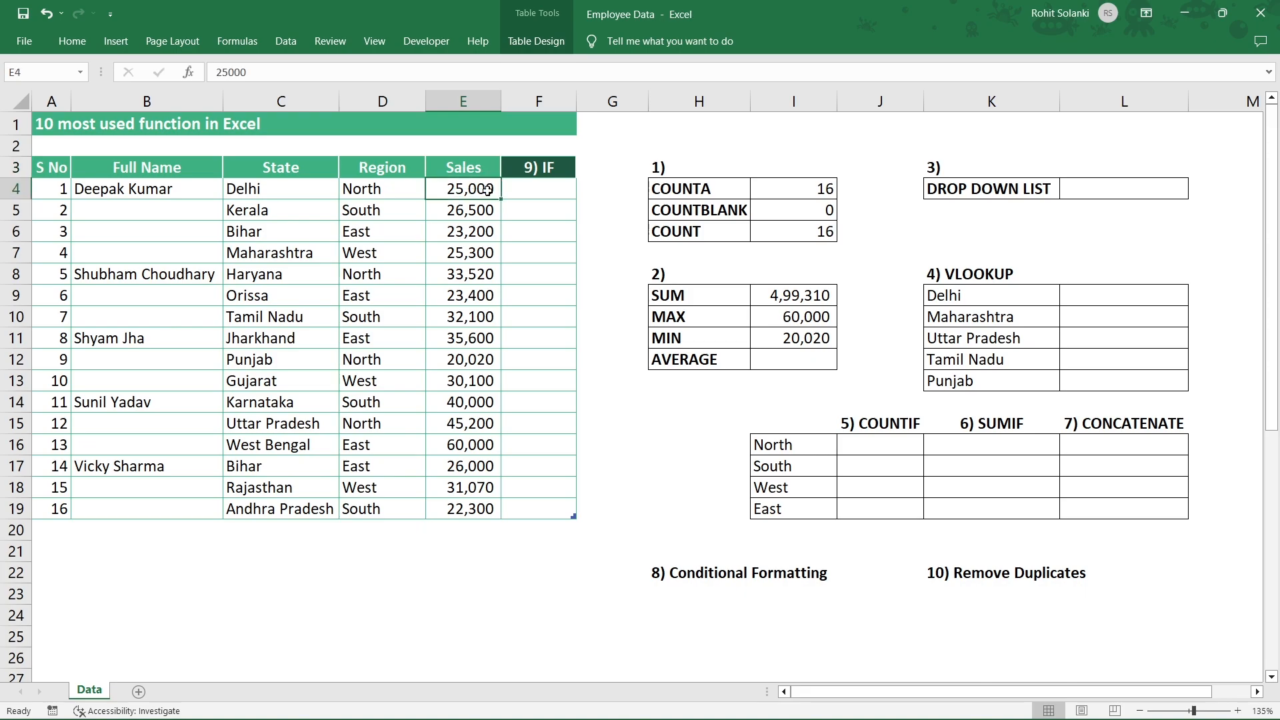
left_click(485, 209)
left_click(484, 226)
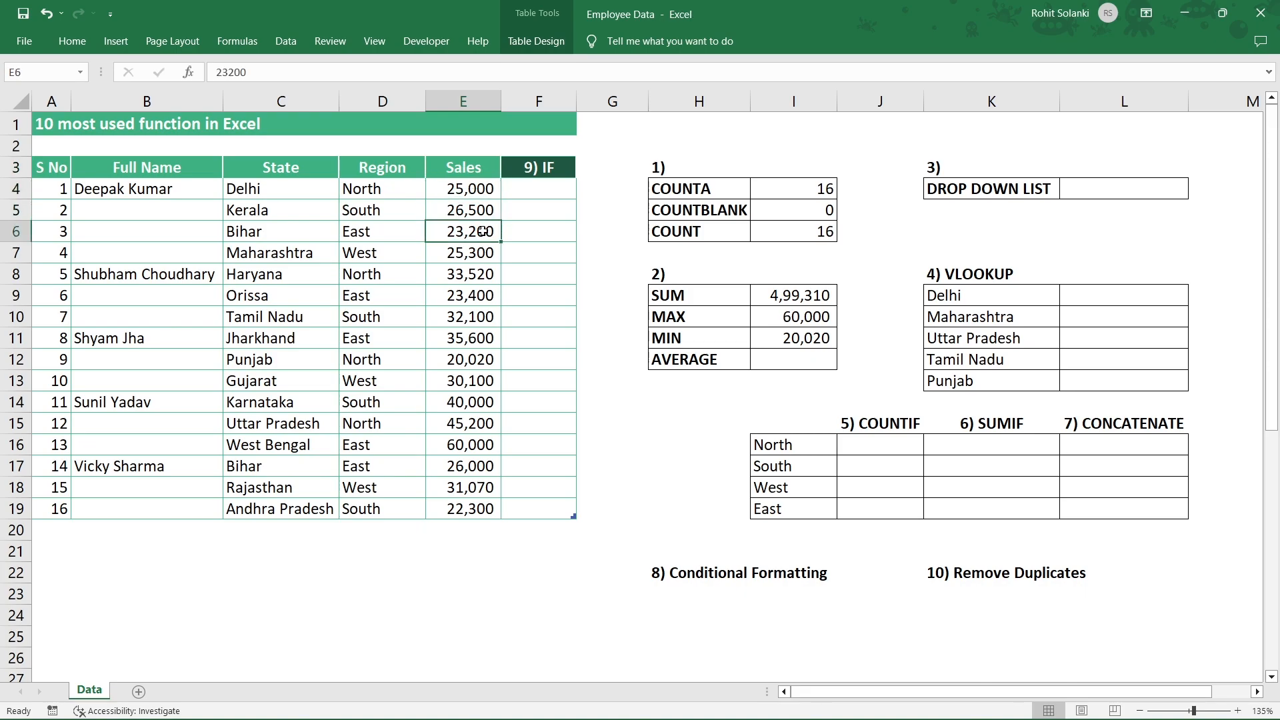
left_click_drag(476, 251, 468, 511)
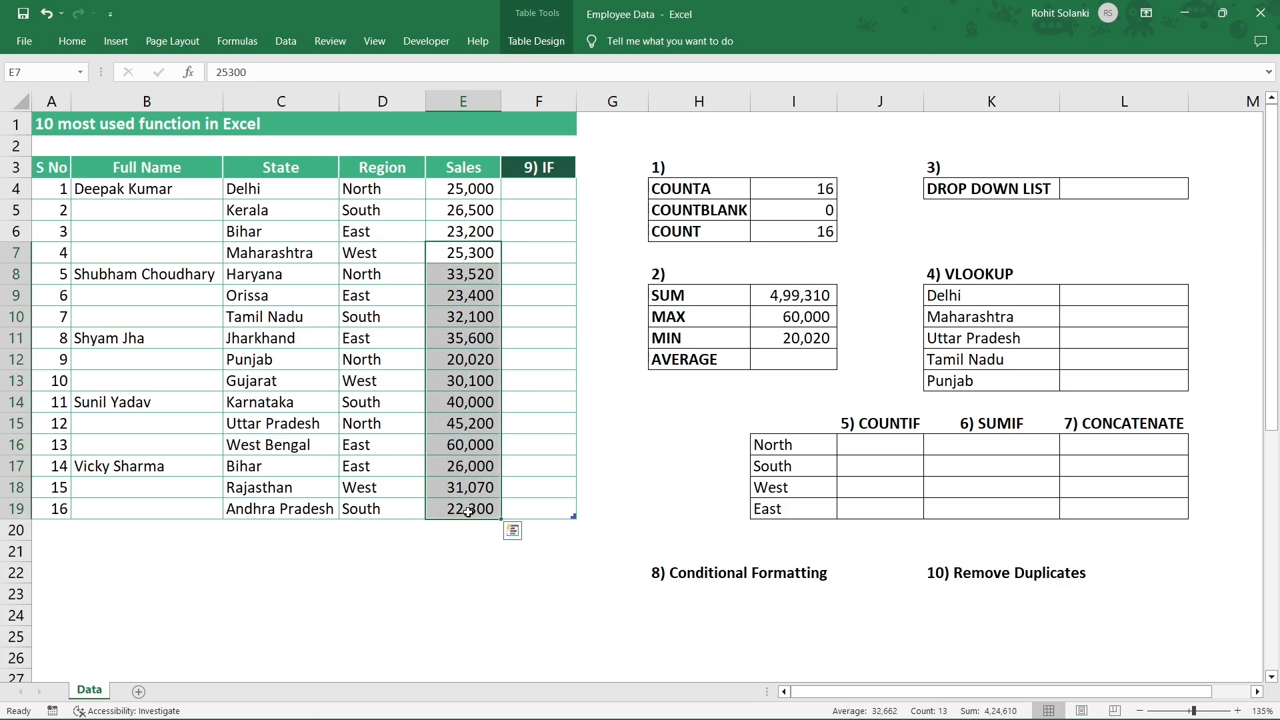
left_click(468, 511)
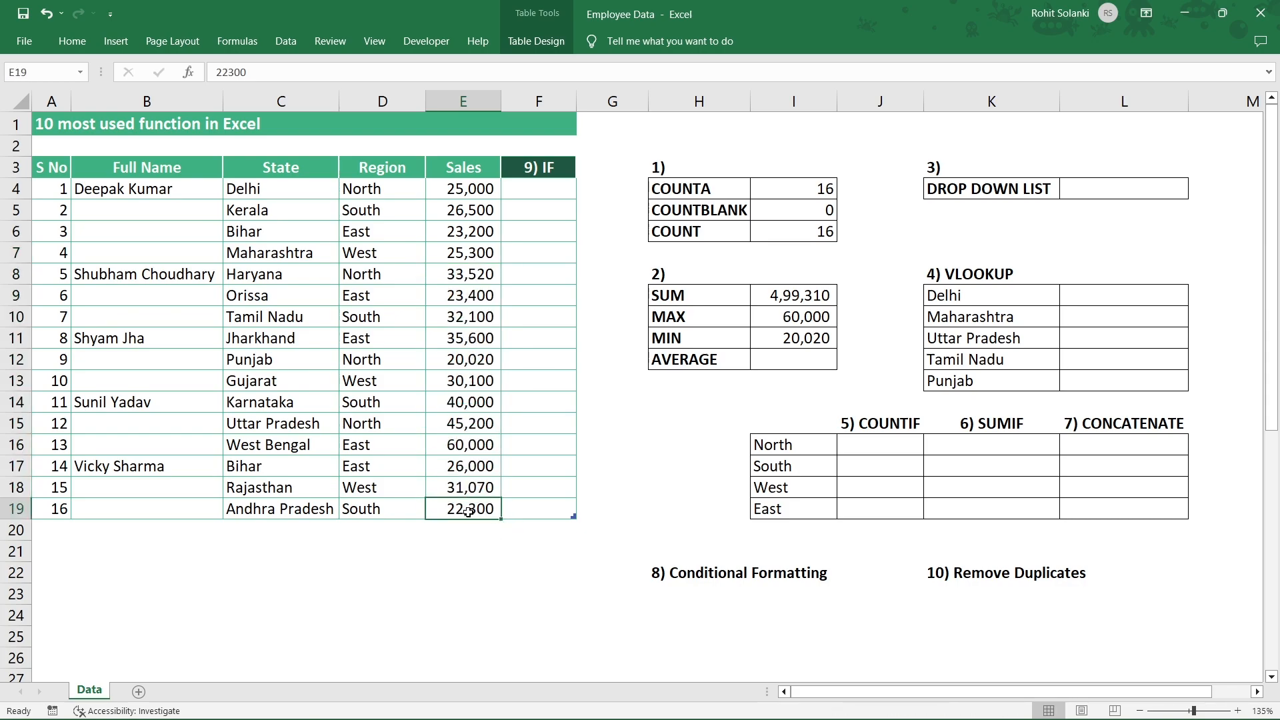
left_click(488, 168)
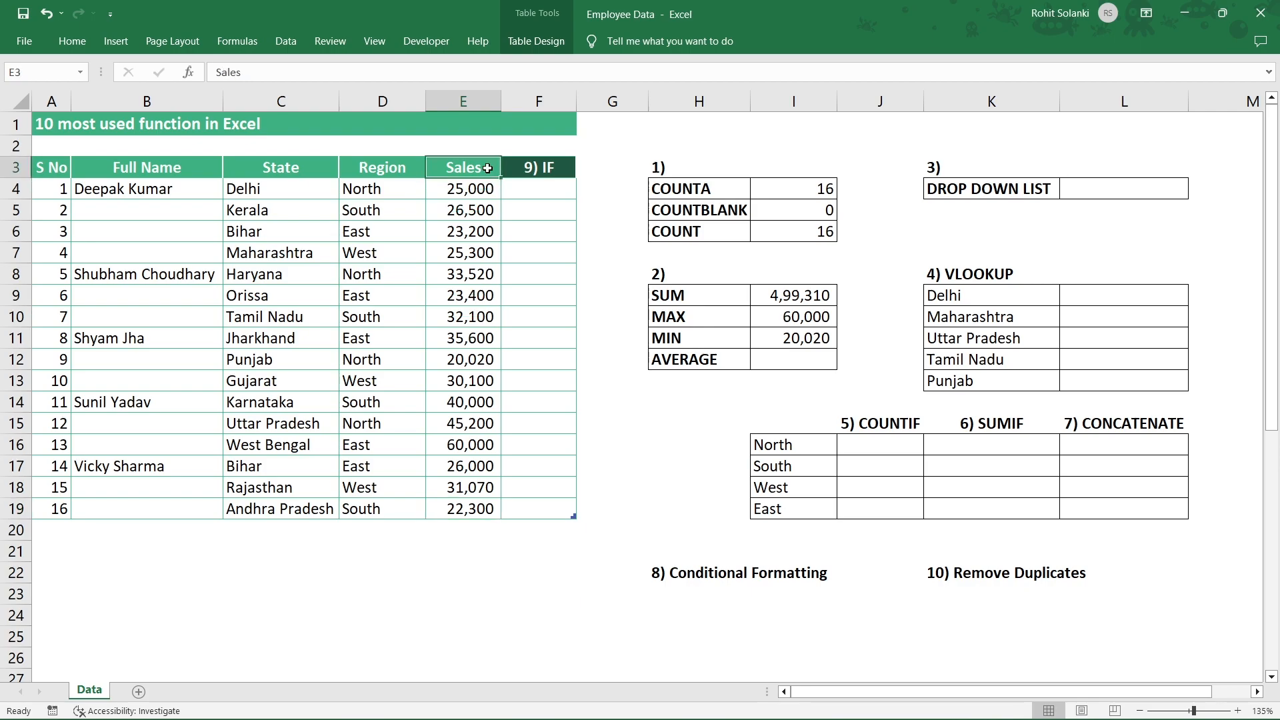
left_click(486, 235)
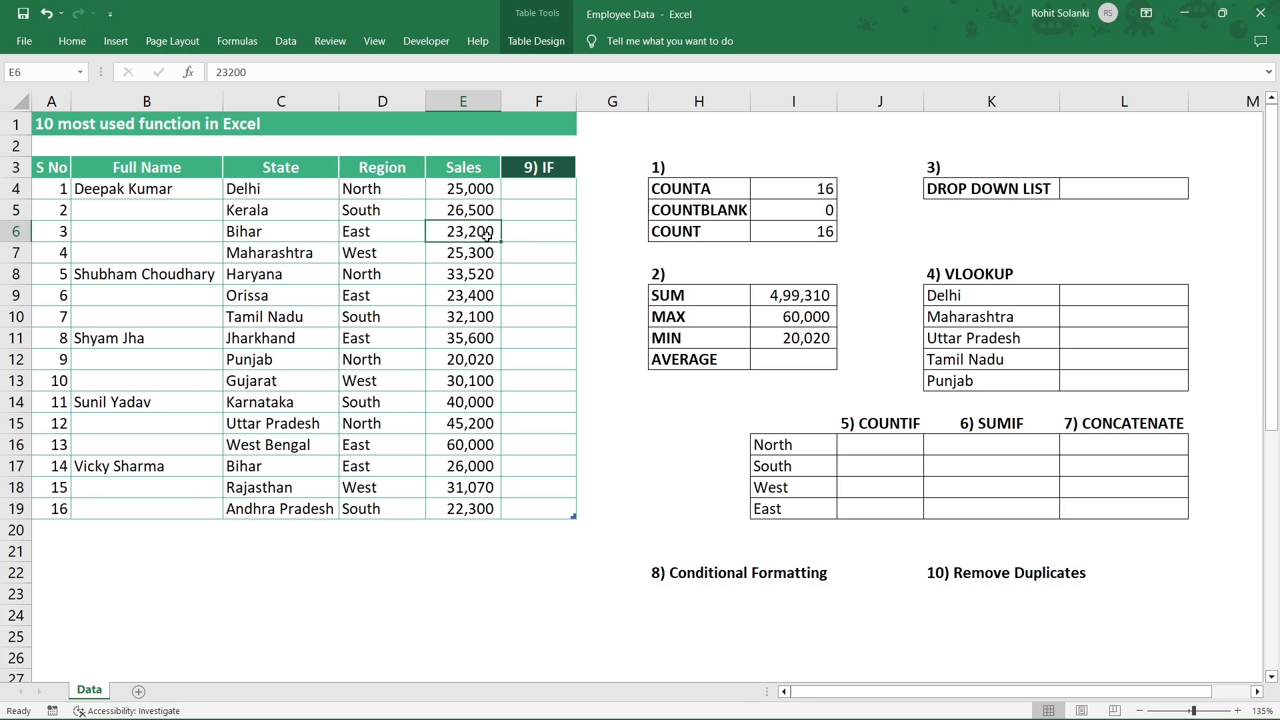
left_click(489, 211)
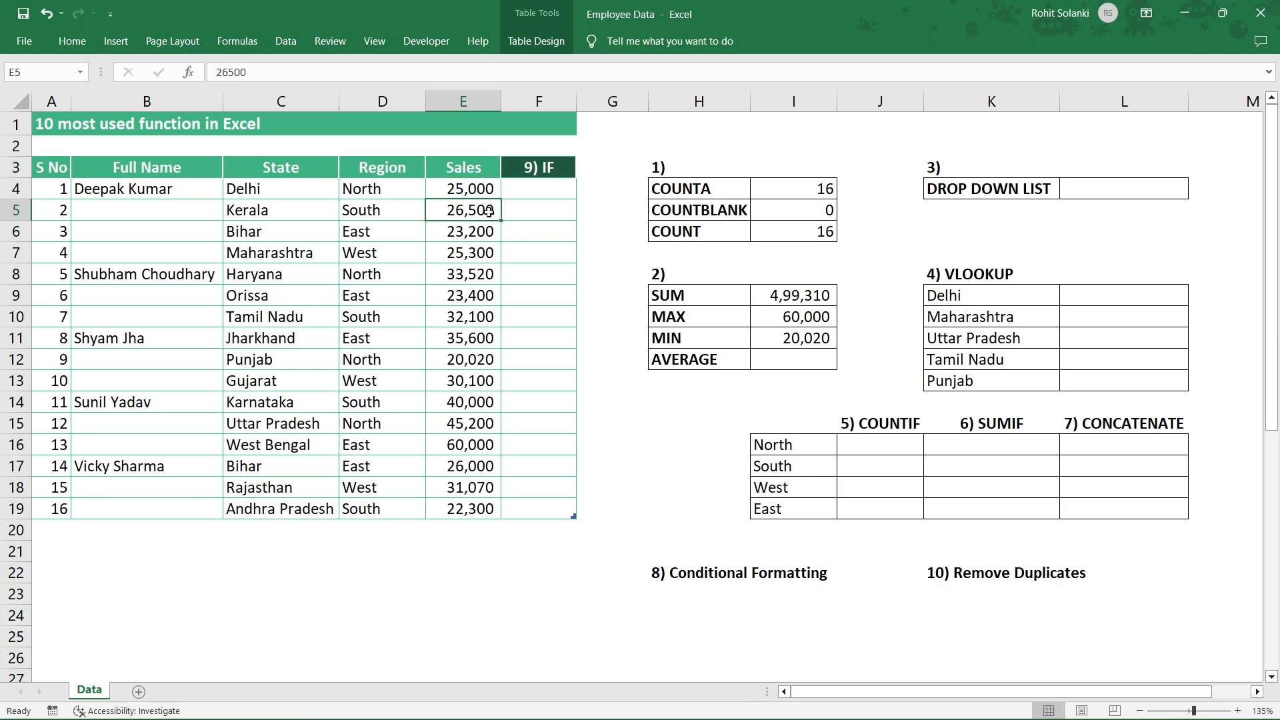
left_click(485, 186)
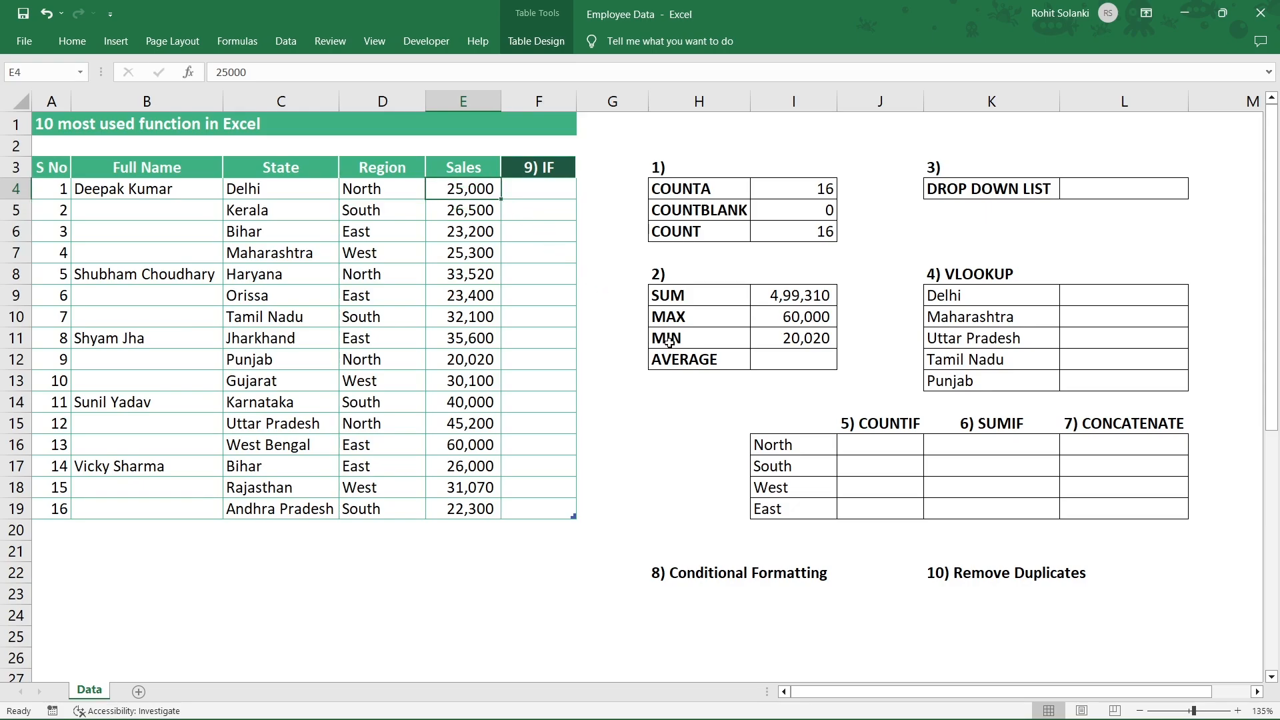
- Calculate the average of the Sales column with an AVERAGE formula in cell I12, and check the result
left_click(696, 362)
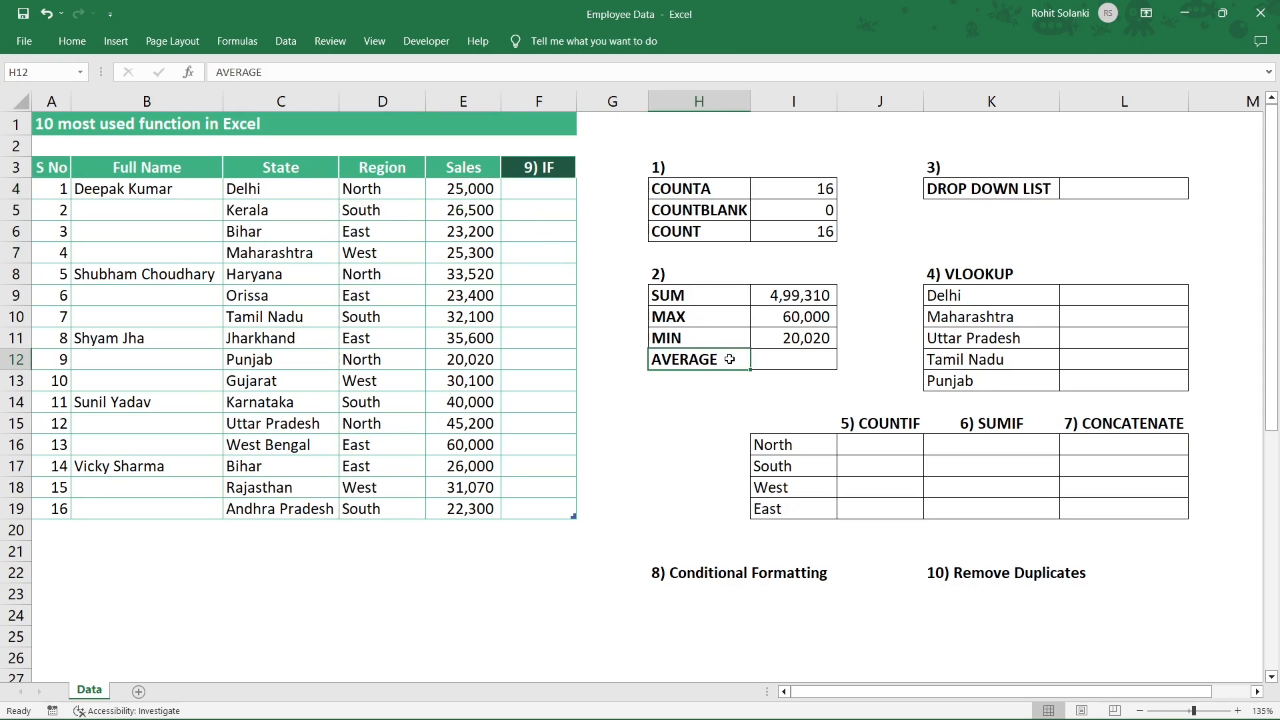
left_click(763, 359)
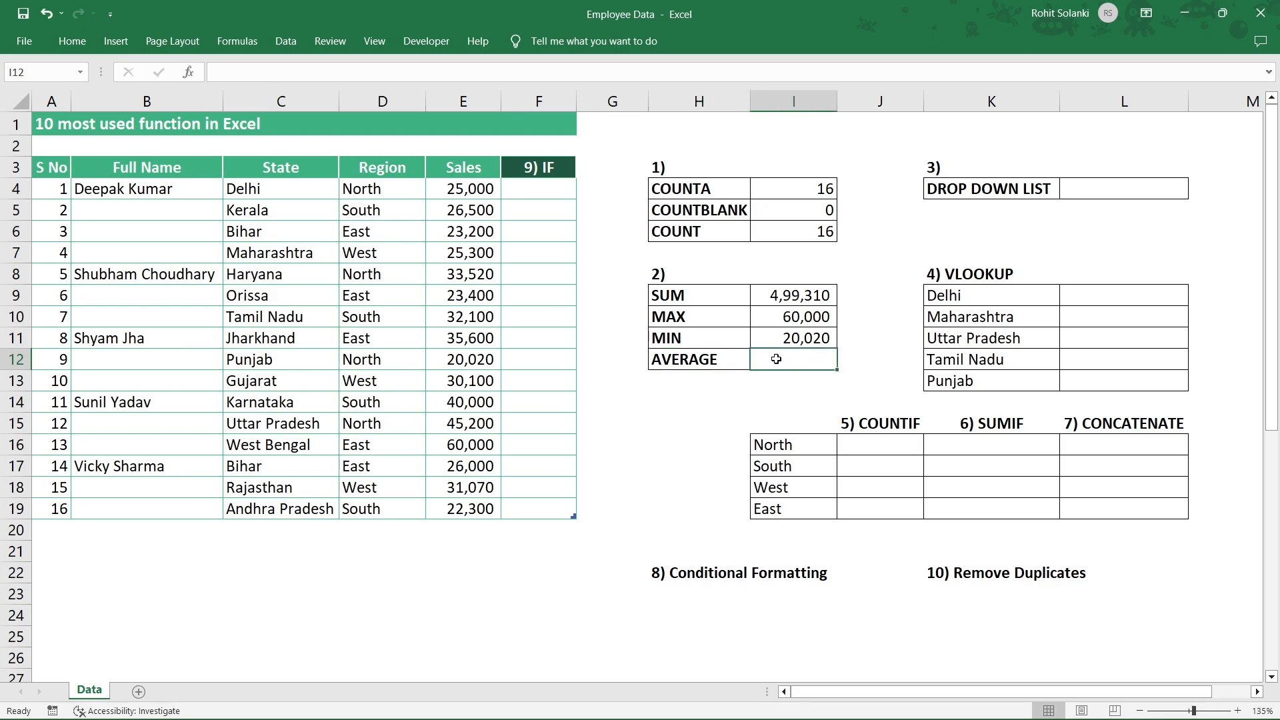
type("=")
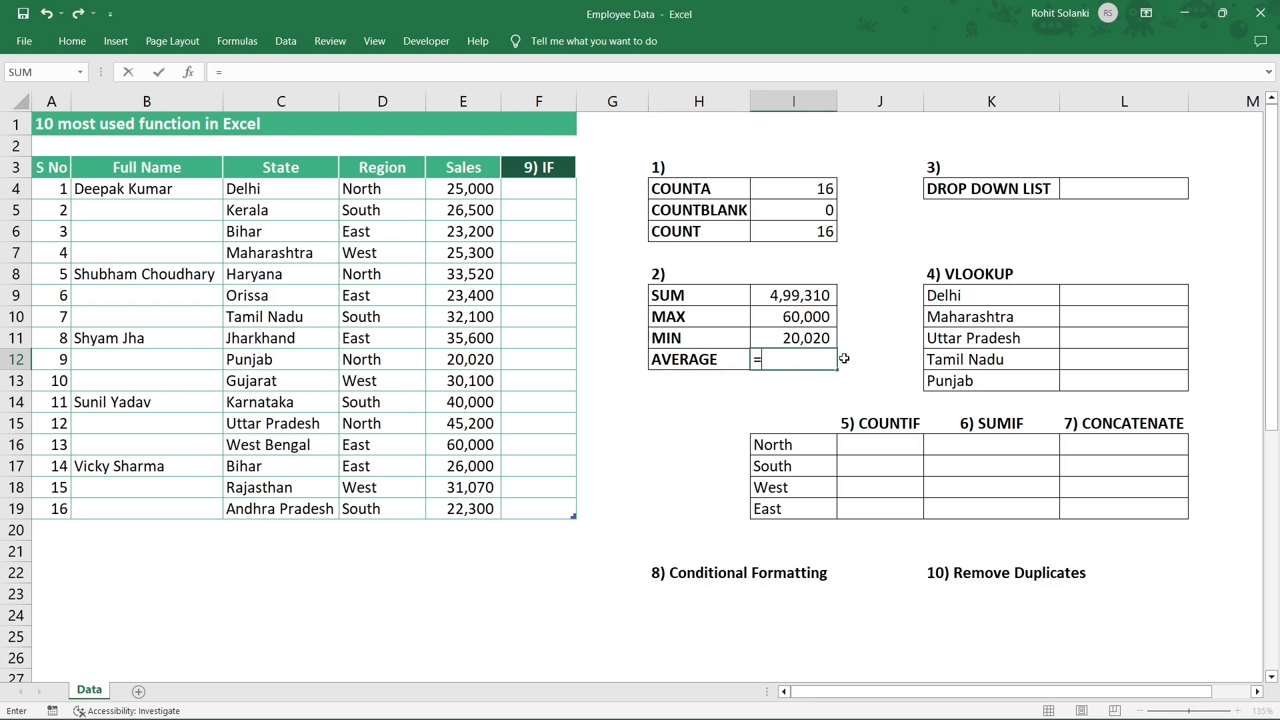
type("AVERAGE(")
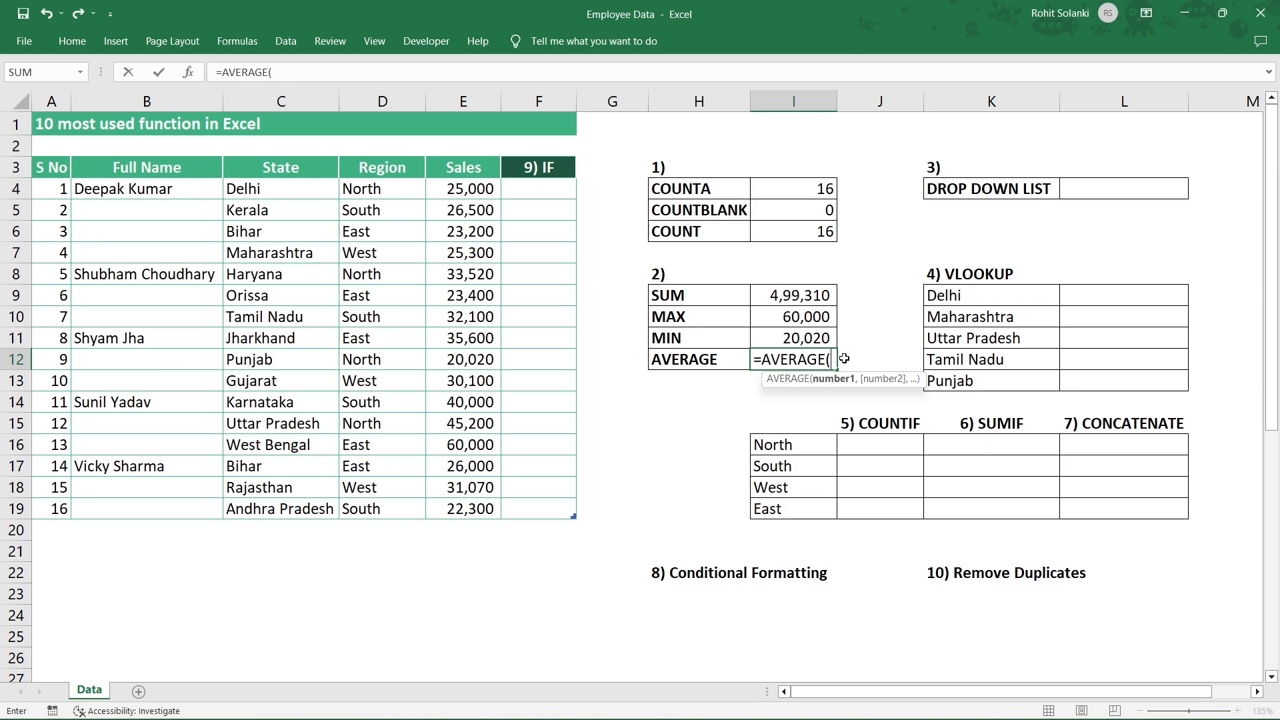
left_click(474, 189)
left_click_drag(474, 190, 459, 501)
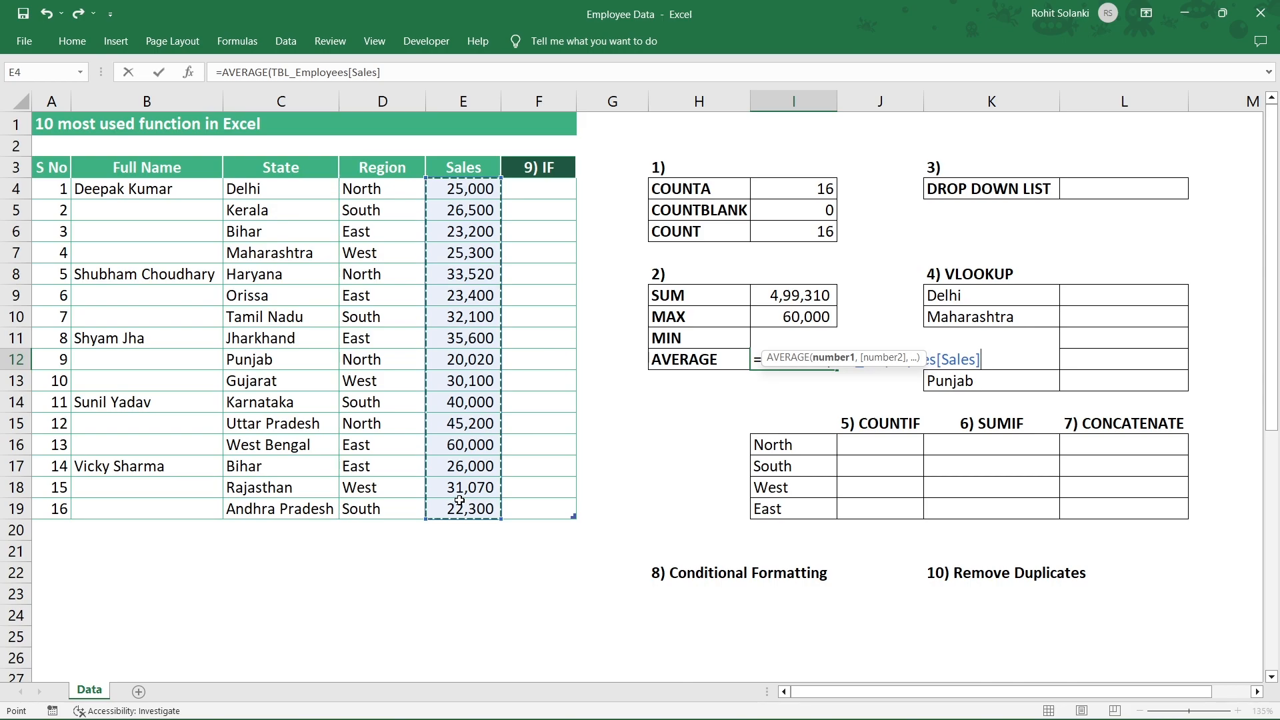
type(")")
key("Return")
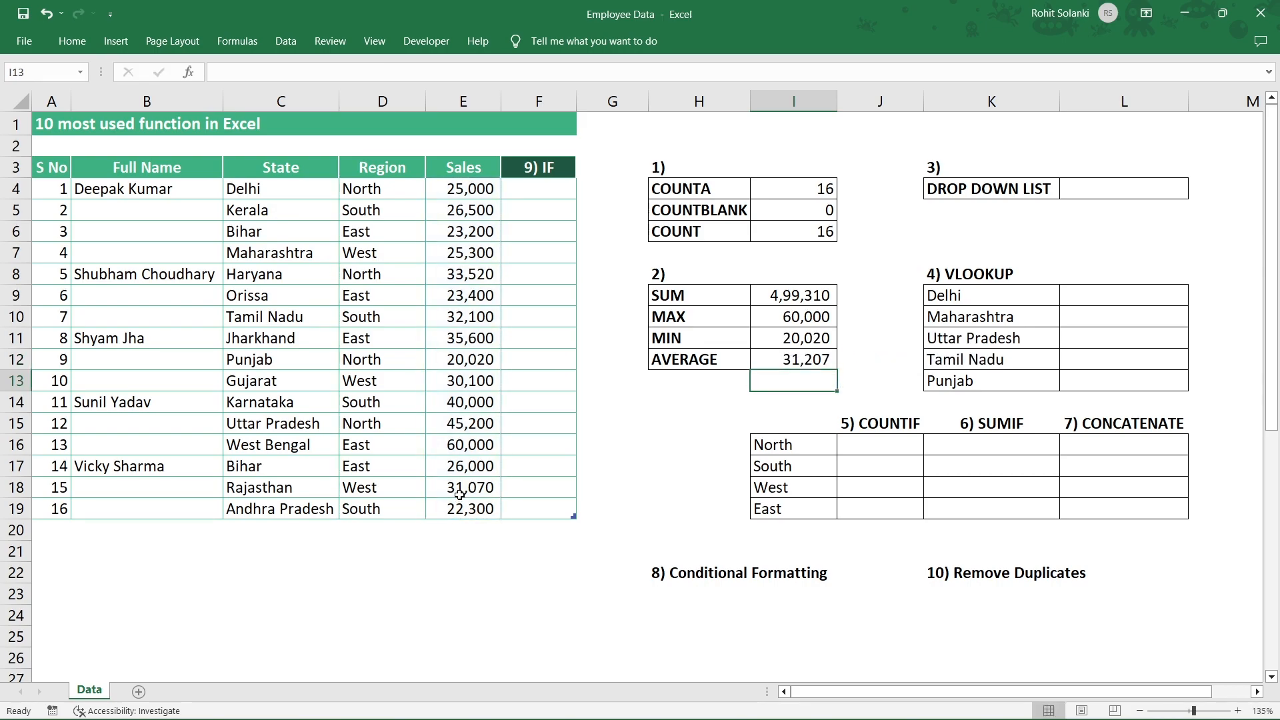
left_click(765, 361)
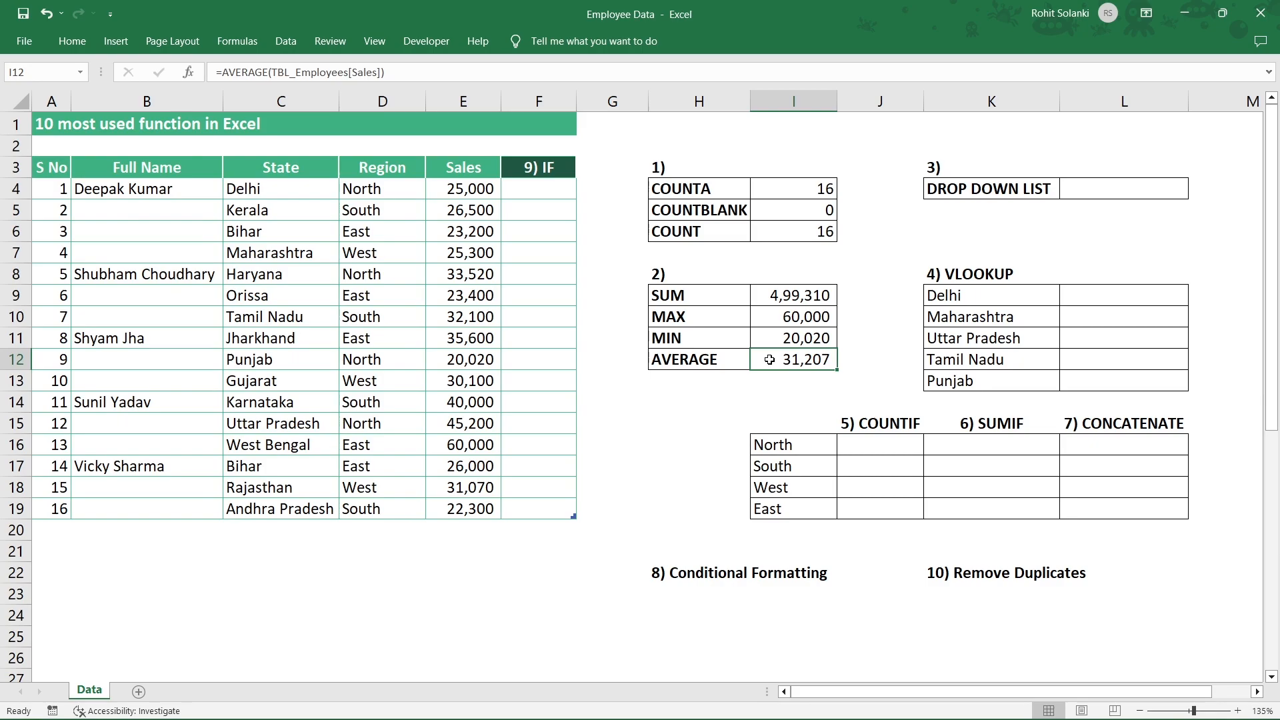
- Set the sales values in E6 and E11 to 0, and check the AVERAGE result in I12
left_click(487, 232)
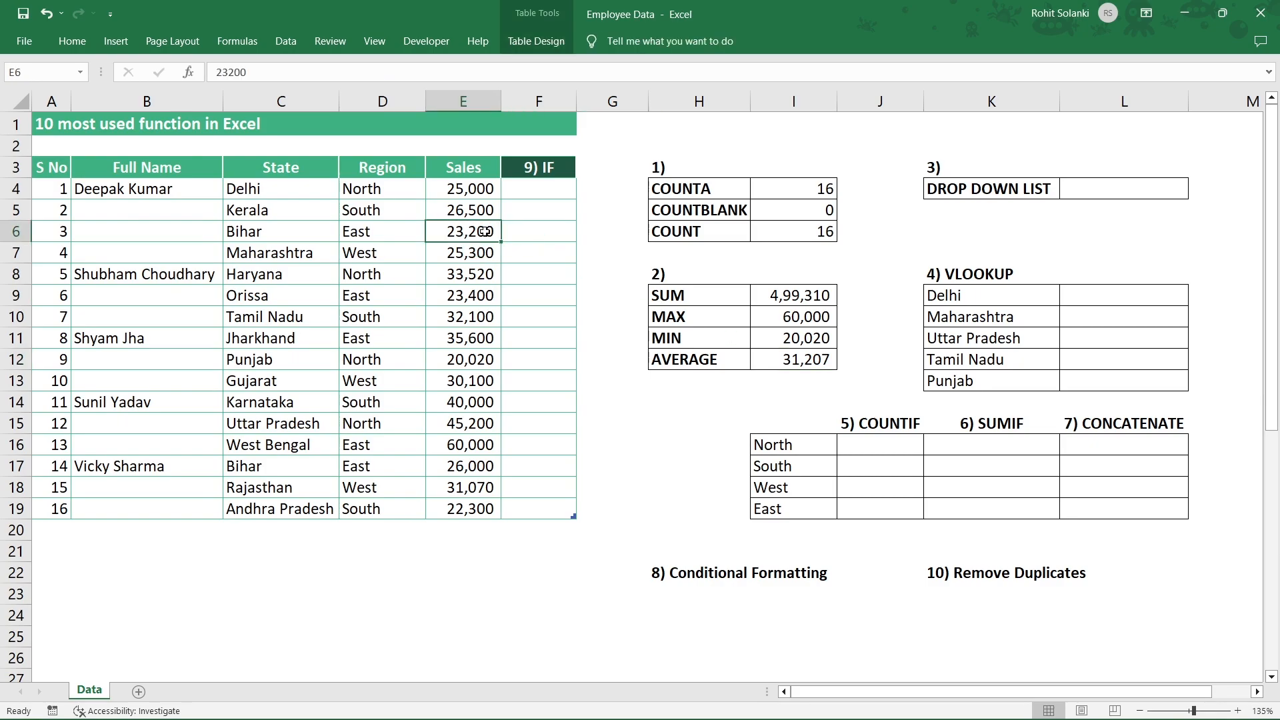
type("0")
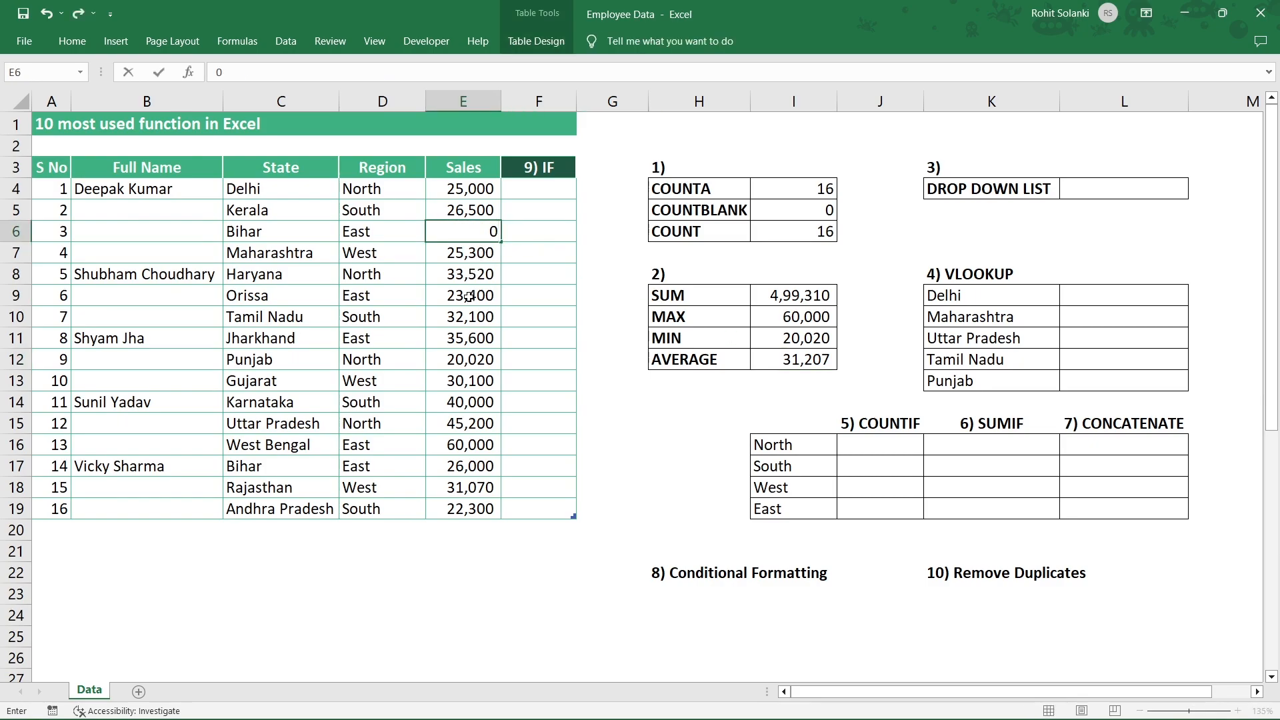
left_click(465, 327)
type("0")
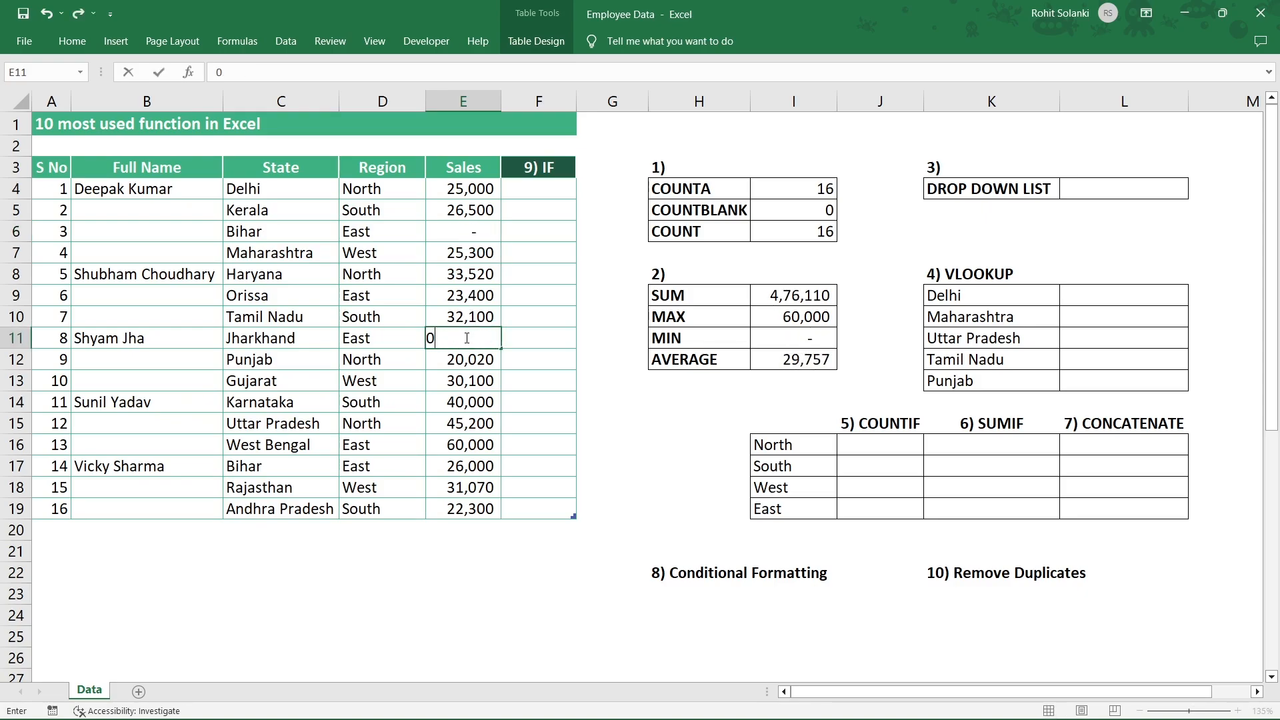
key("Return")
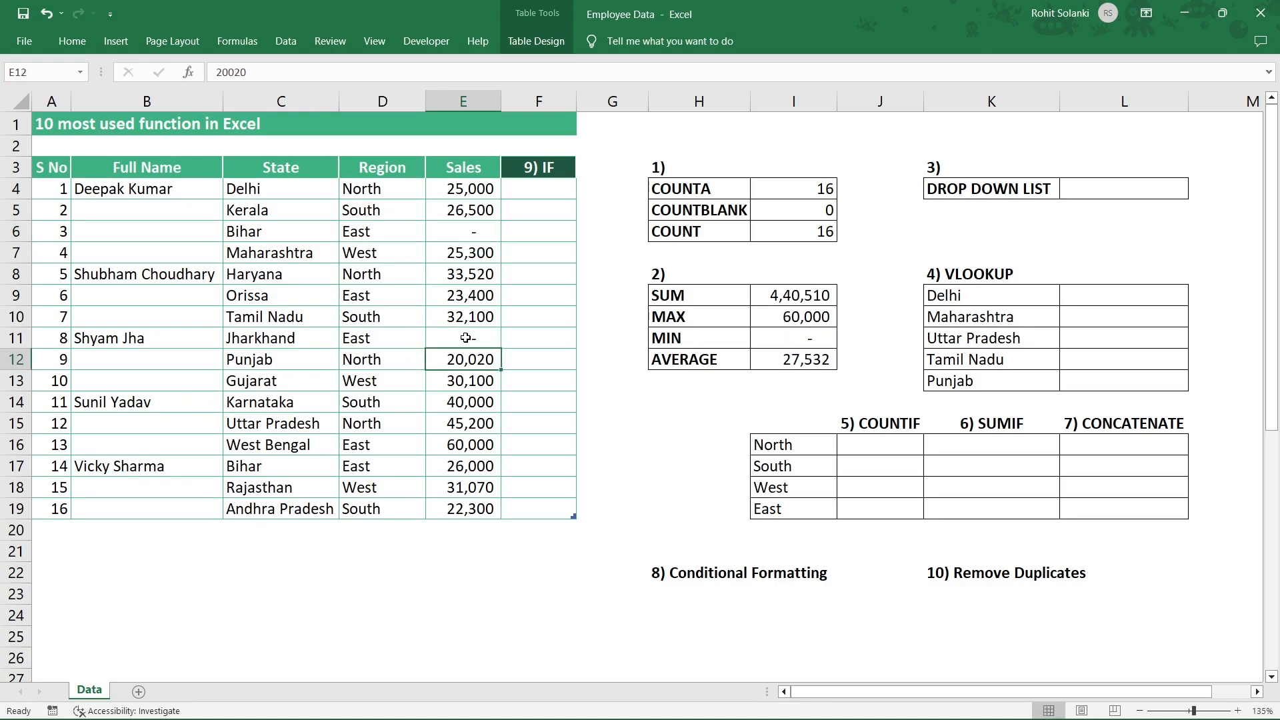
left_click(762, 364)
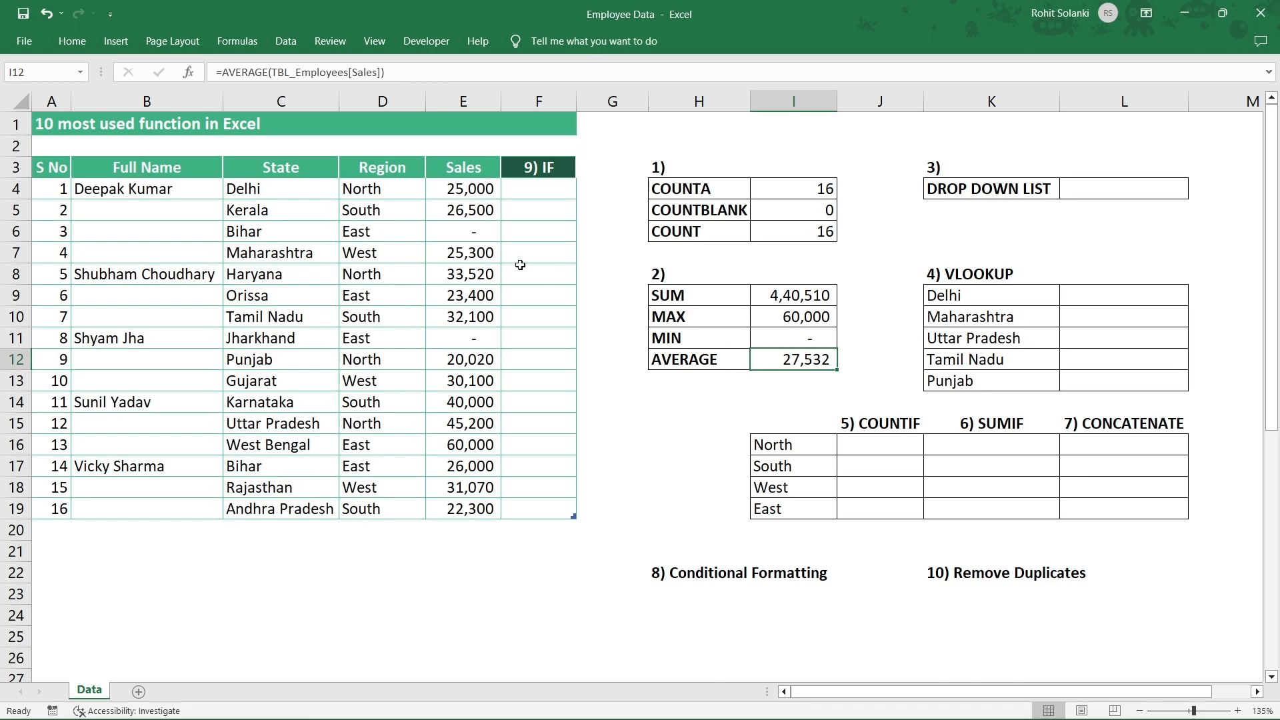
- Clear the sales values in E6 and E11, and check how the AVERAGE in I12 treats blank cells
left_click(459, 234)
key("Delete")
left_click(456, 333)
key("Delete")
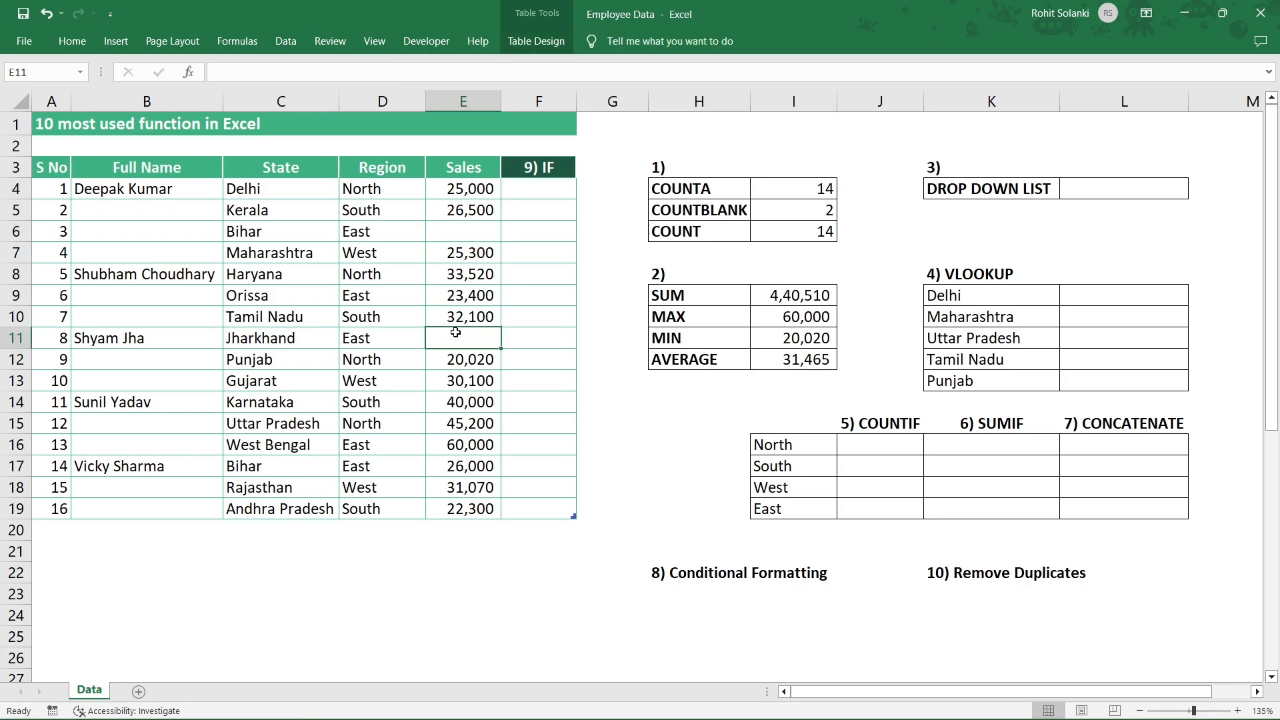
left_click(763, 368)
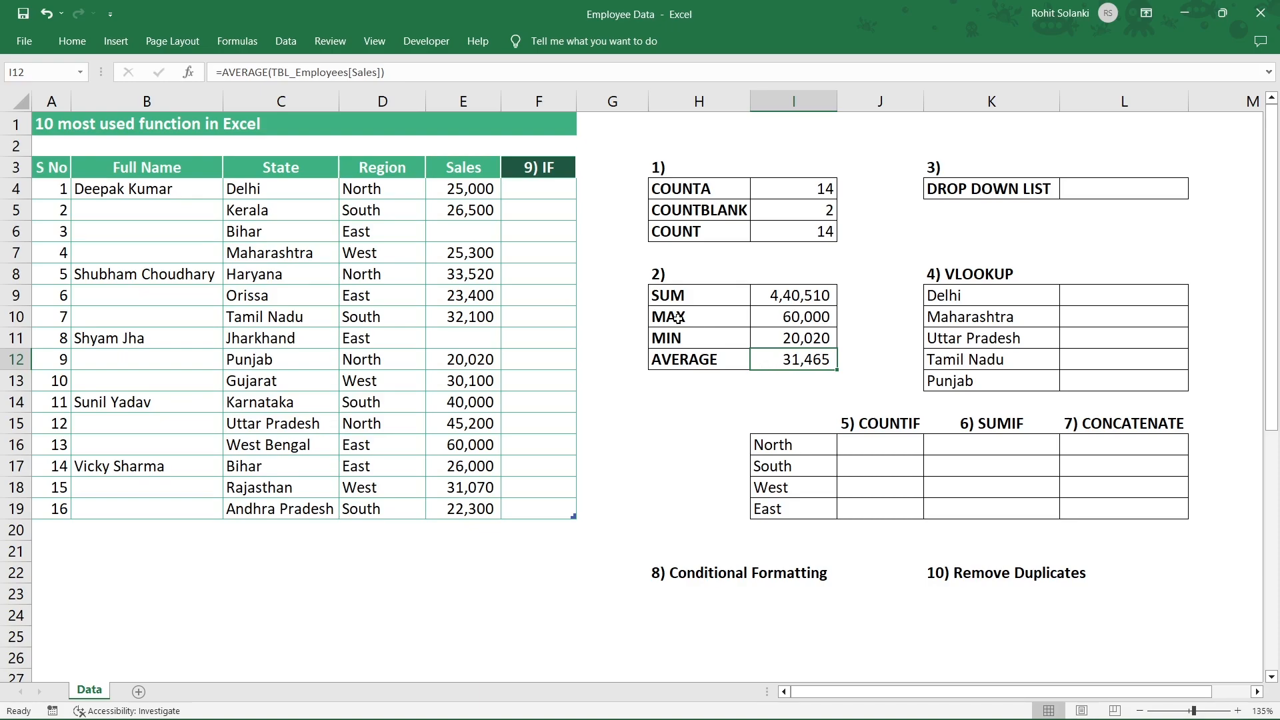
- Enter 0 again in the blank Sales cells E6 and E11 to compare the effect on the average
left_click(467, 236)
type("0")
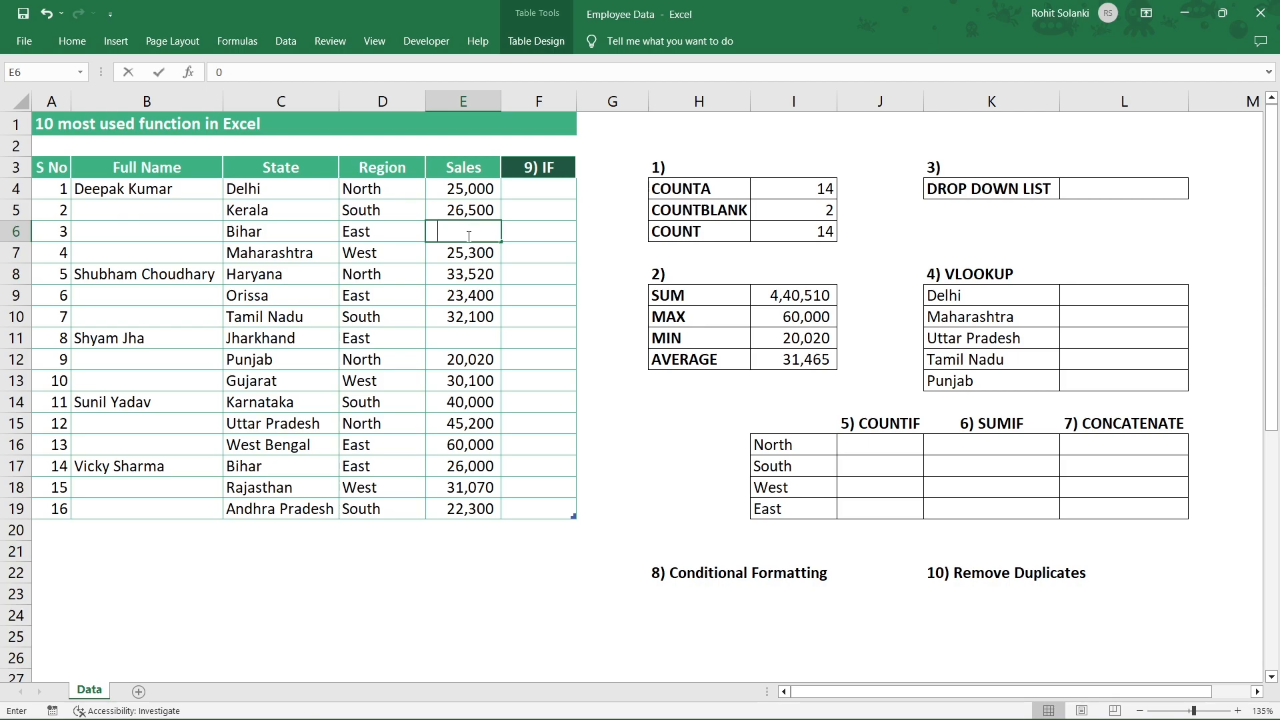
key("Return")
key("Return")
key("Return")
key("Return")
key("Return")
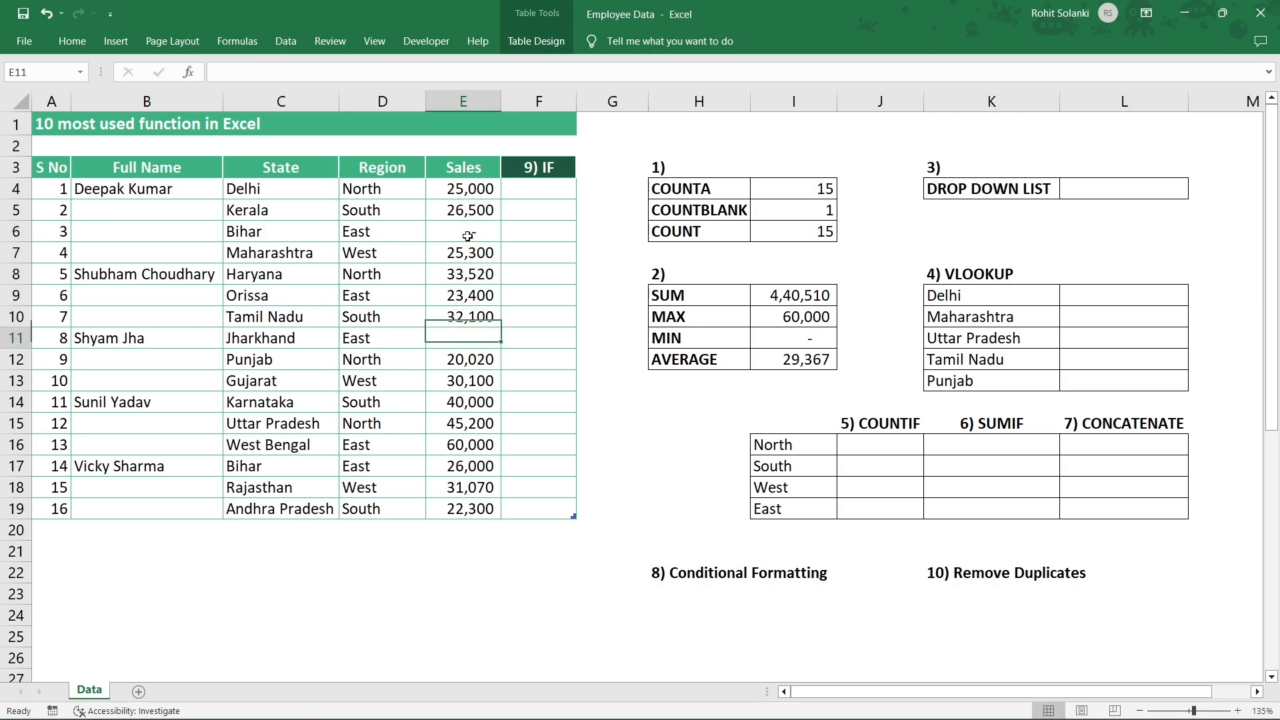
type("0")
key("Return")
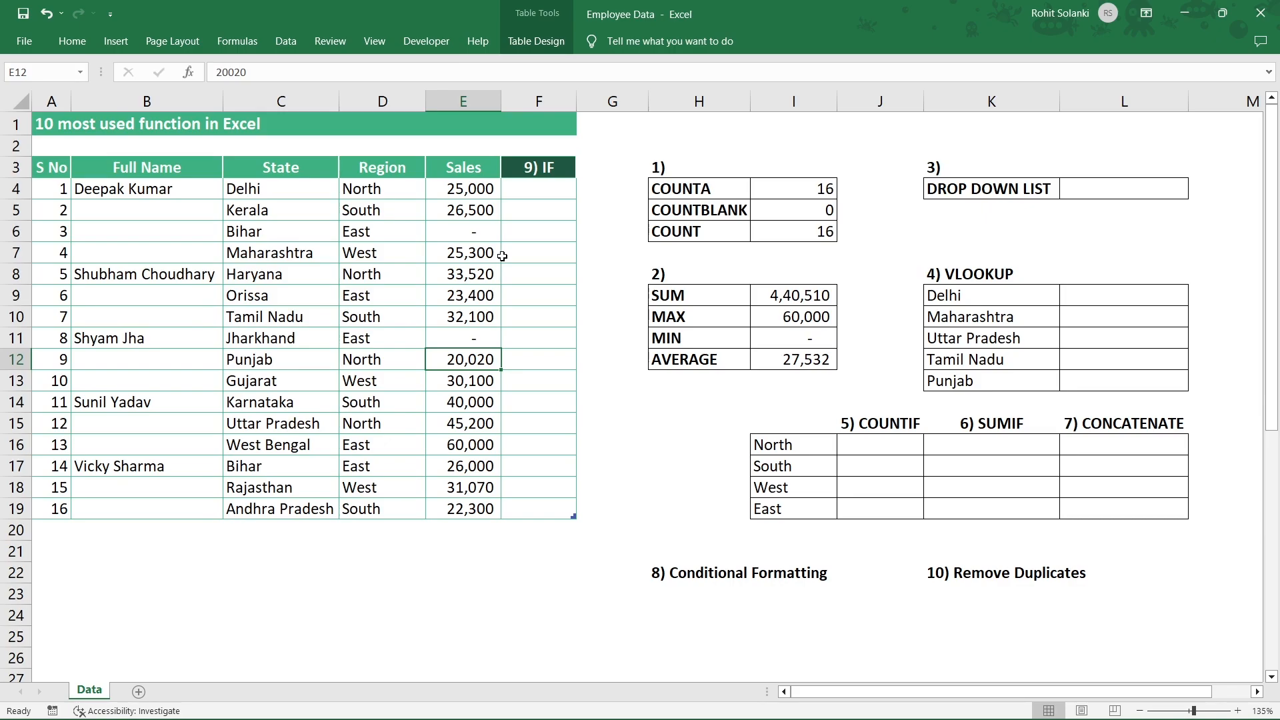
- Delete the zeros from Sales cells E6 and E11 so that both are blank
left_click(482, 237)
key("Delete")
left_click(491, 336)
key("Delete")
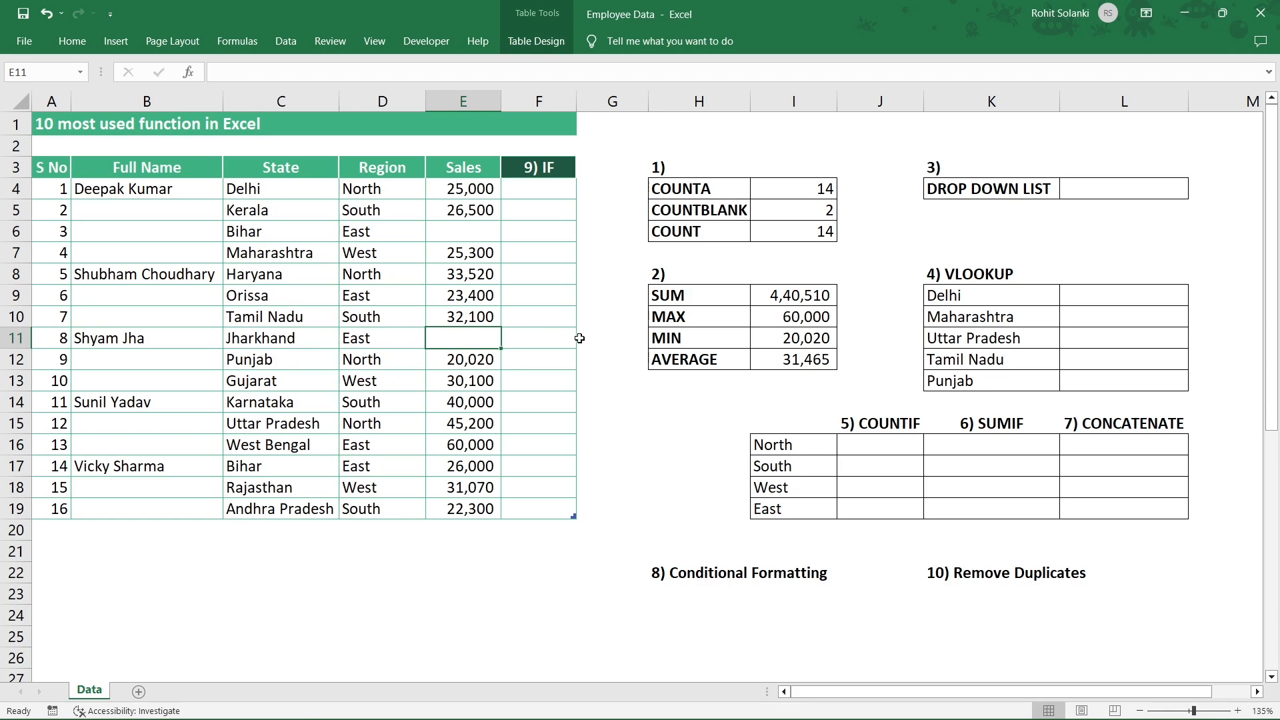
- Check the AVERAGE in I12, and undo all test edits to restore the original sales in E6 and E11
left_click(762, 362)
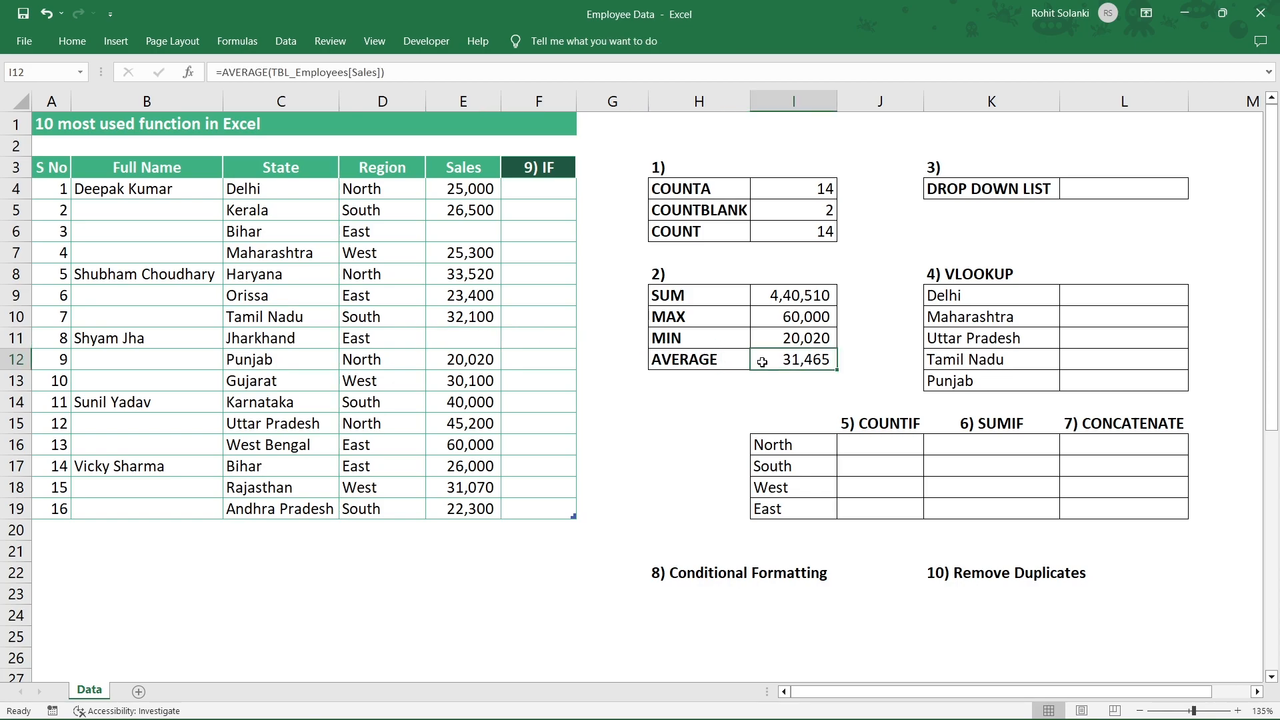
key("ctrl+z")
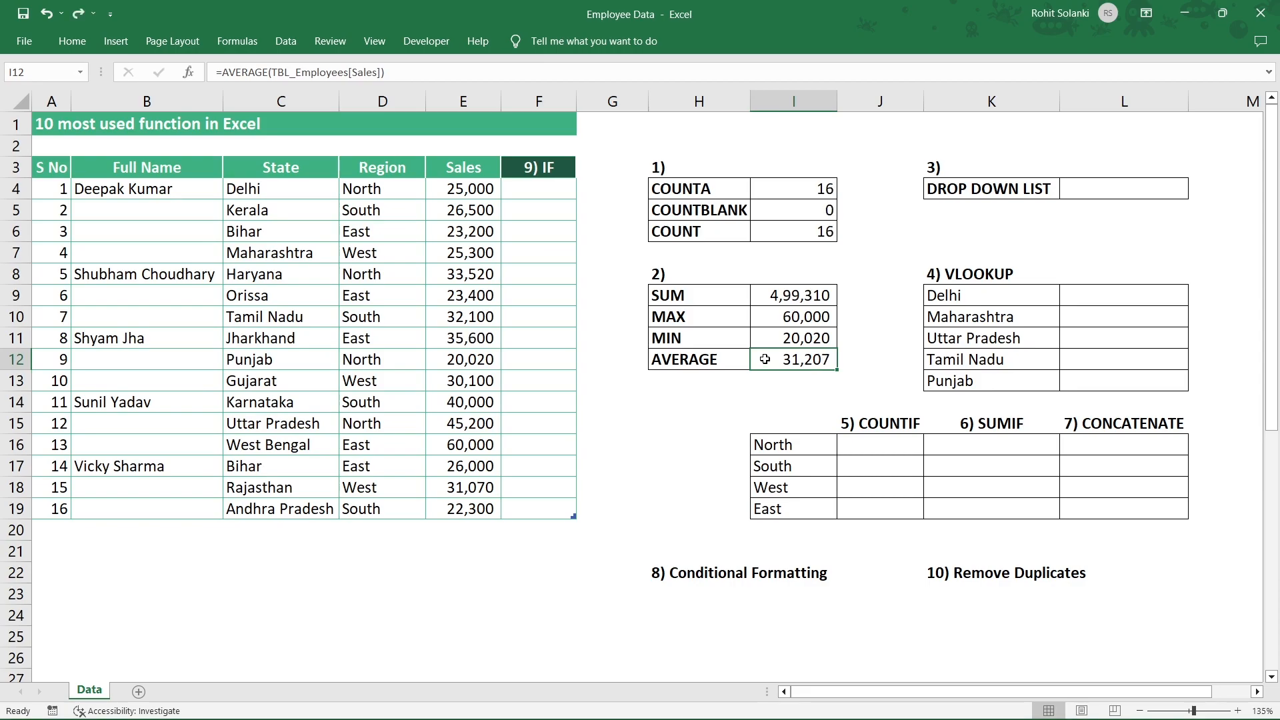
- Add list data validation to cell L4 using the State range =$C$4:$C$19 as its source
left_click(936, 195)
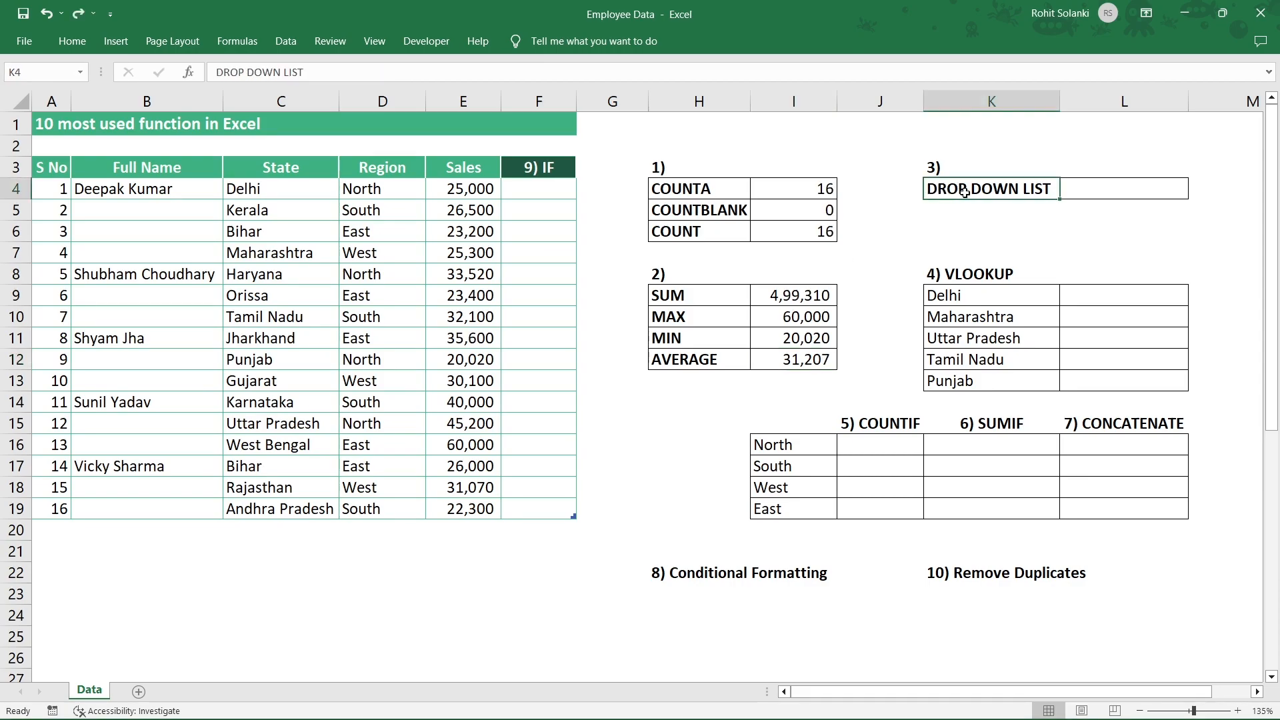
left_click(1084, 189)
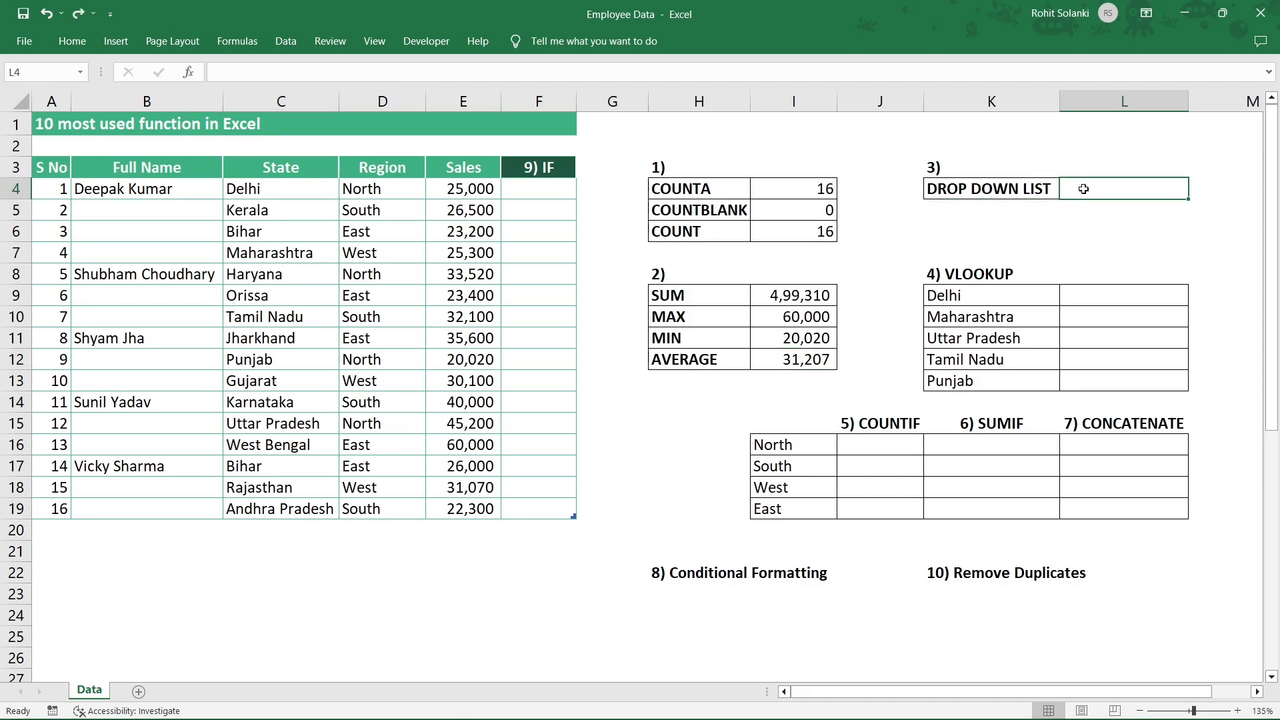
left_click(297, 43)
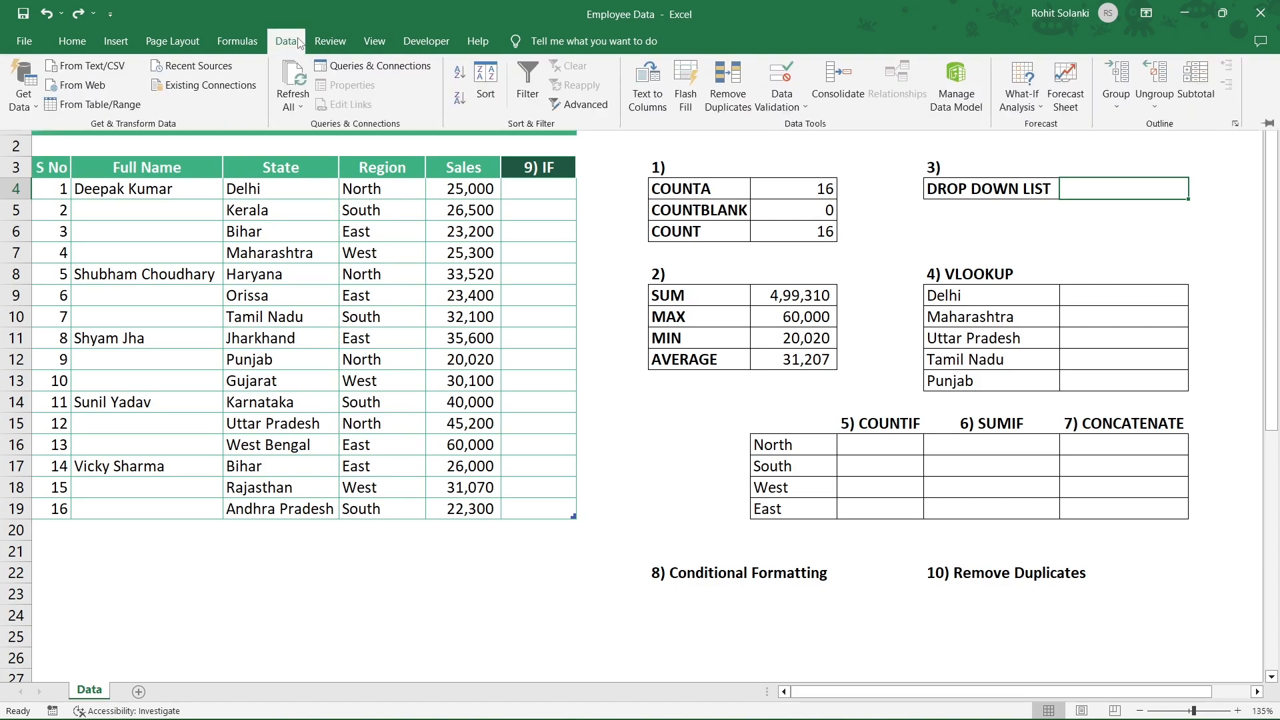
left_click(780, 84)
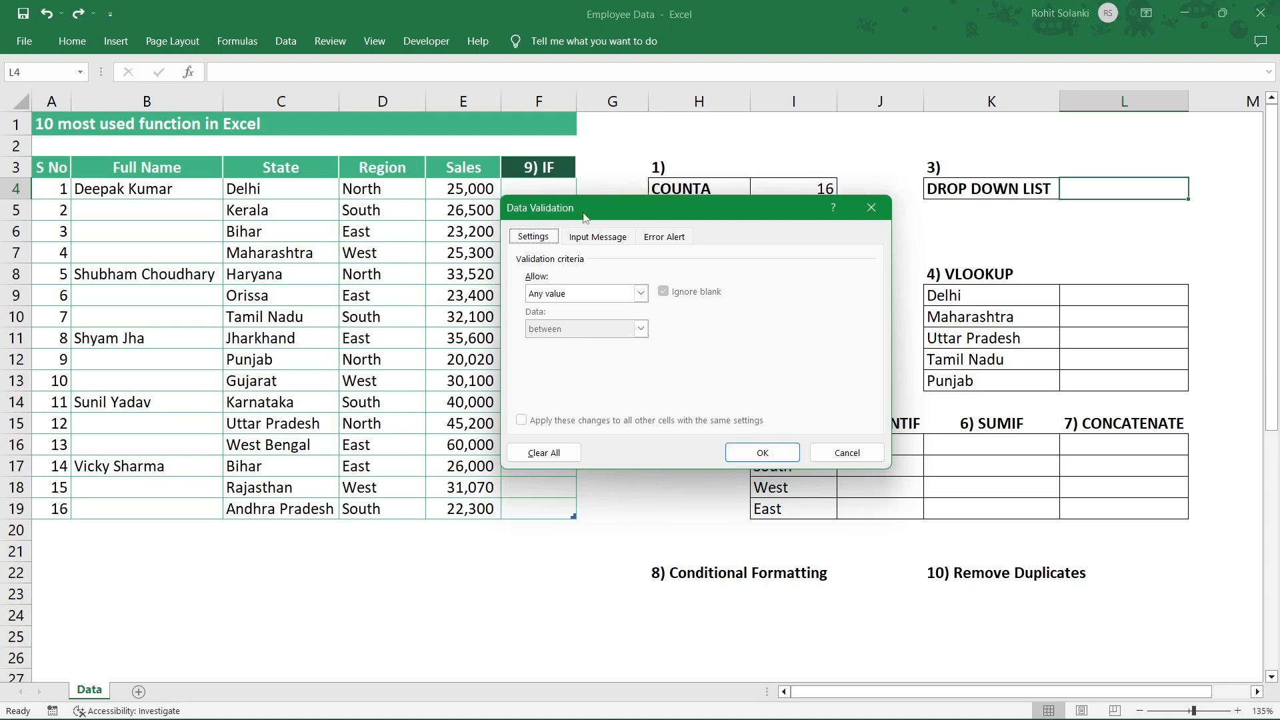
left_click(640, 293)
left_click(610, 351)
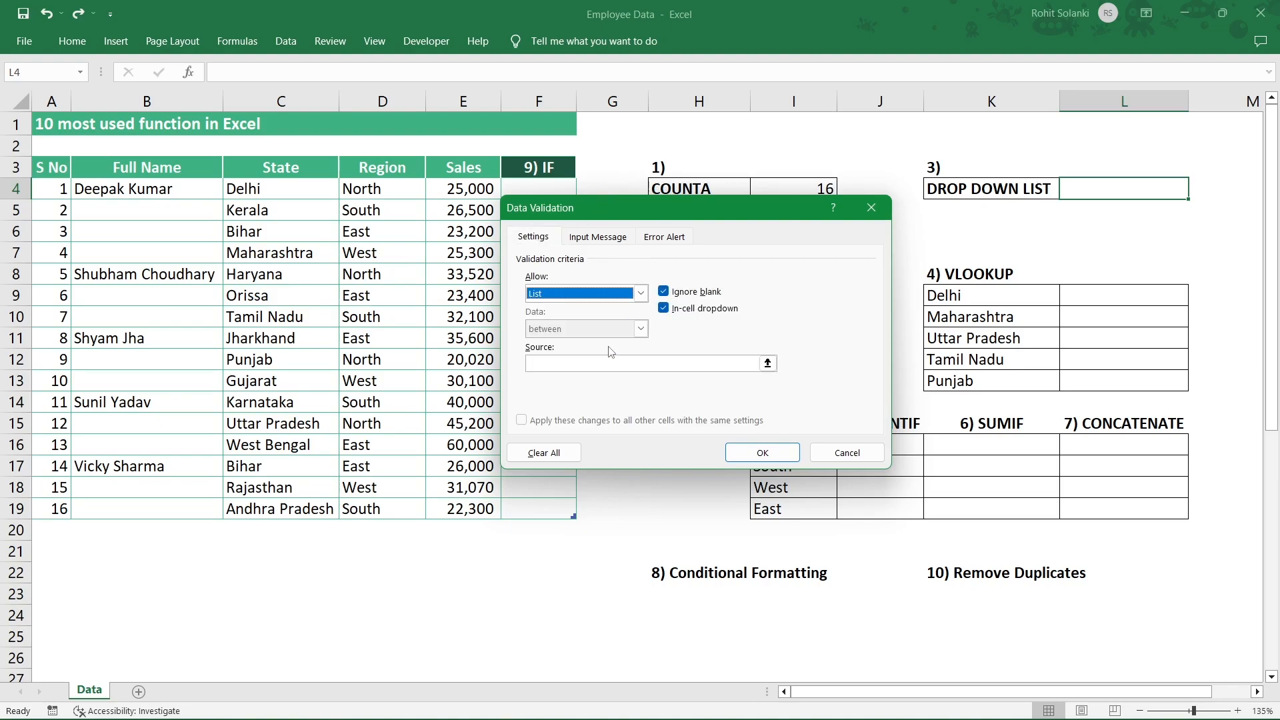
left_click(595, 363)
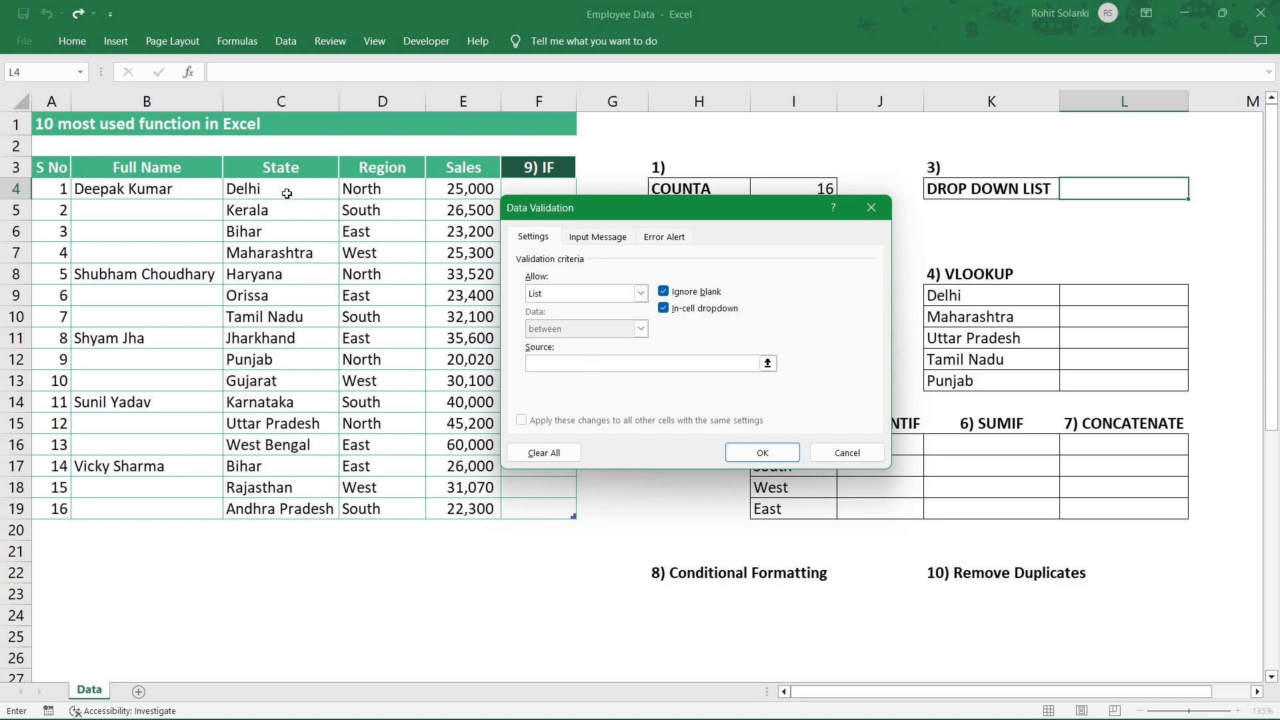
left_click_drag(286, 187, 295, 510)
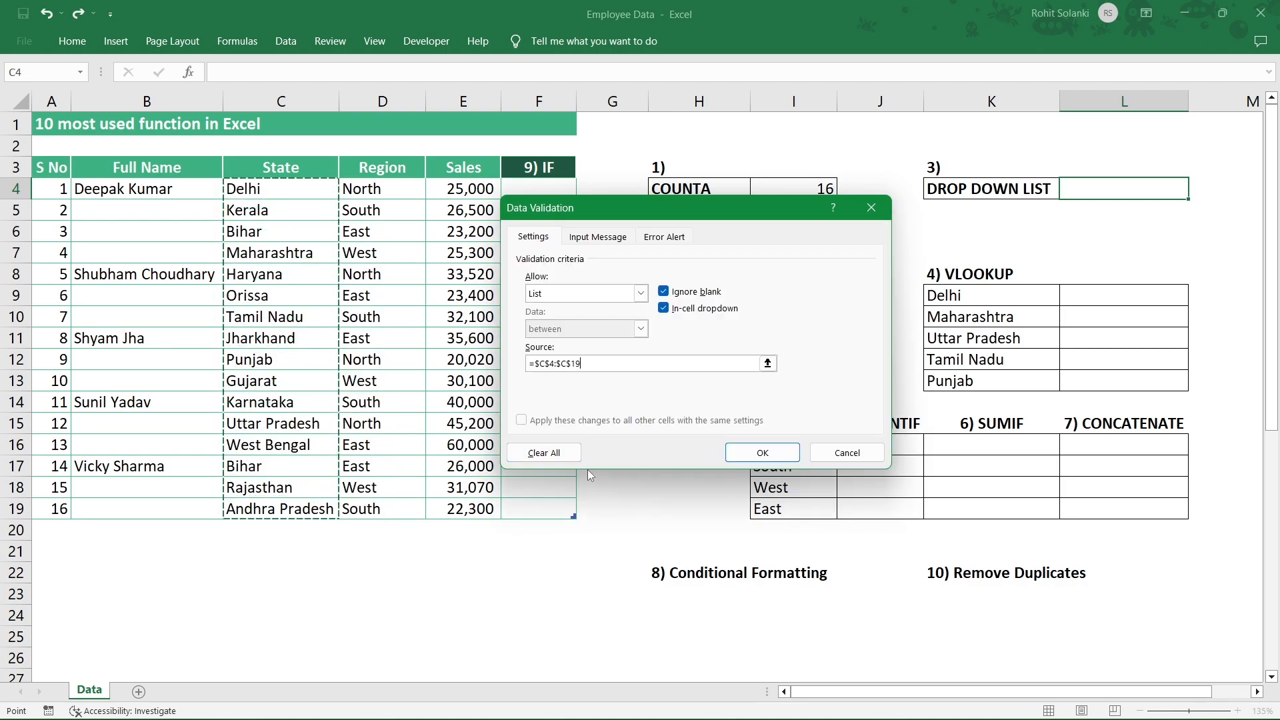
left_click(767, 453)
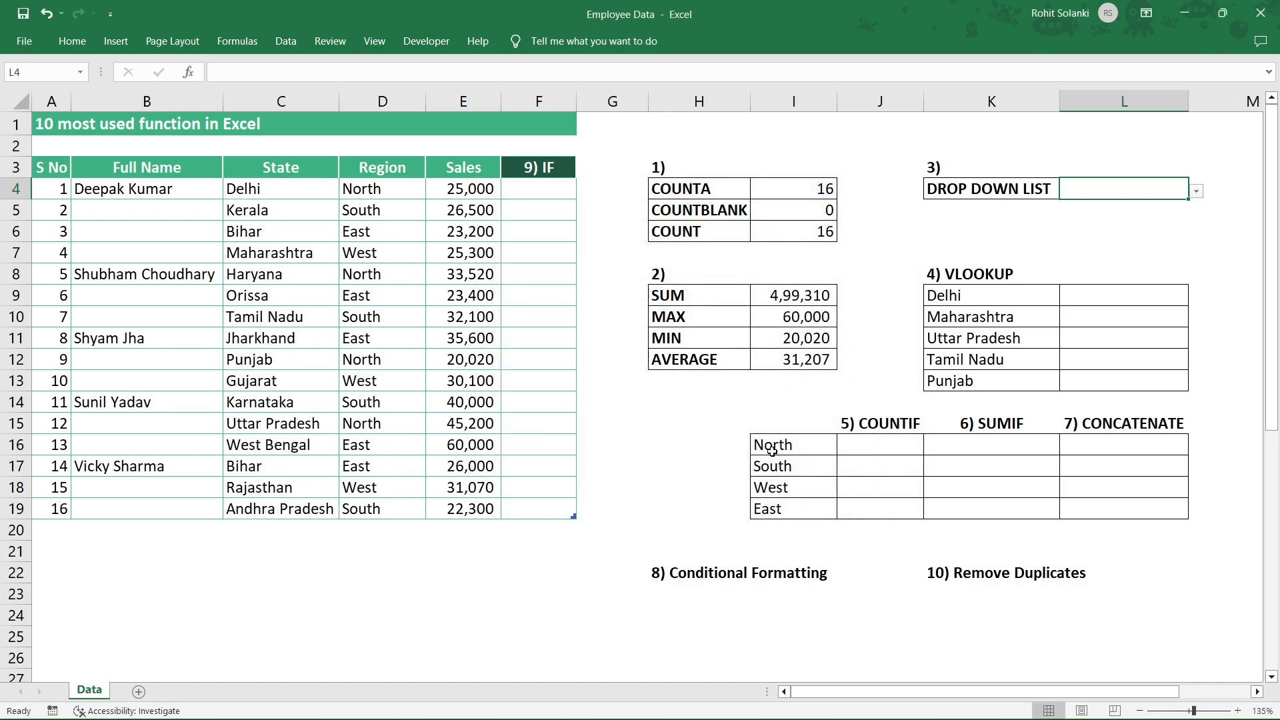
- Choose Delhi from the drop-down list in L4
left_click(1197, 193)
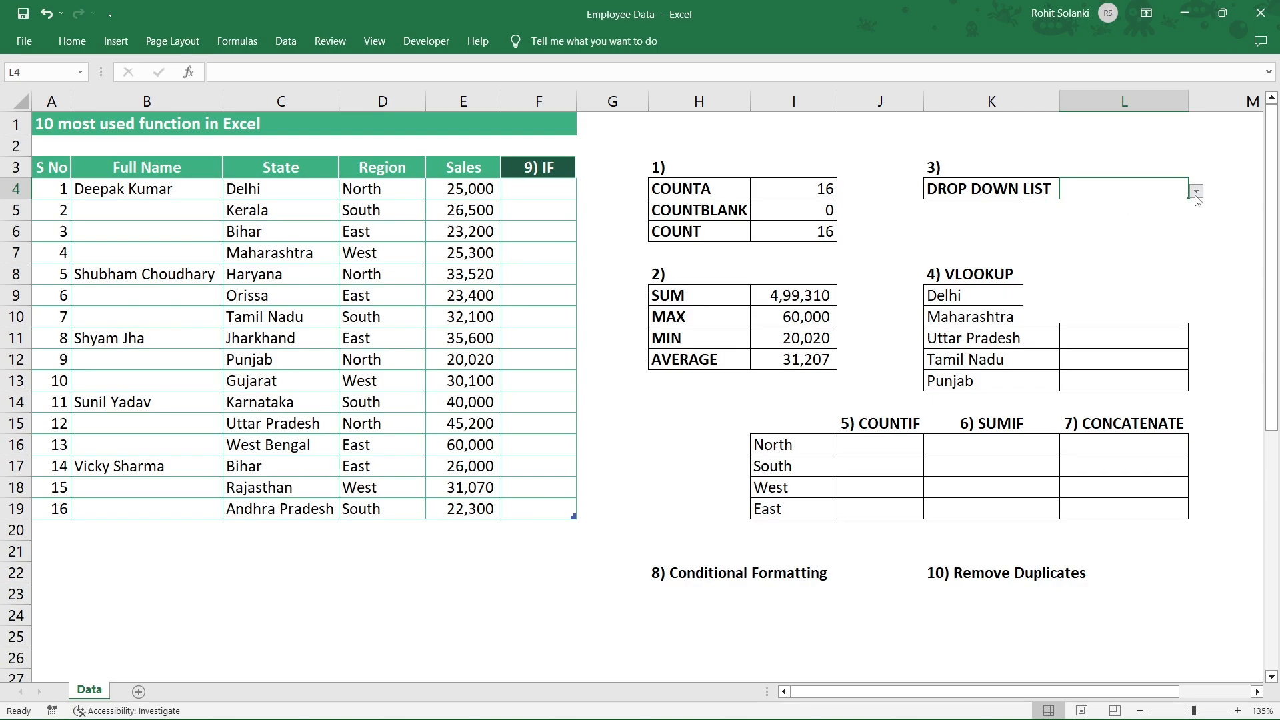
mouse_move(1192, 250)
left_mouse_down()
mouse_move(1187, 302)
mouse_move(1190, 227)
left_mouse_up()
left_click(1132, 207)
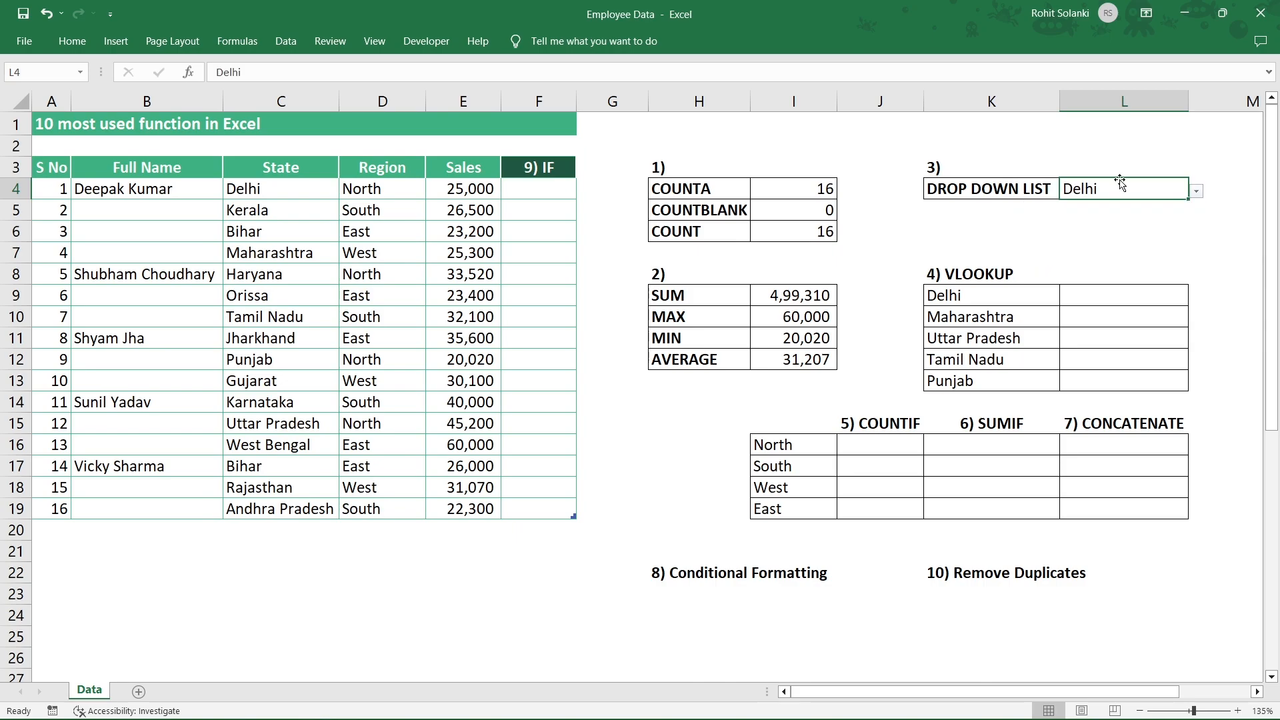
- Review the states in K9 to K13 whose sales the VLOOKUP section should return
left_click(1005, 274)
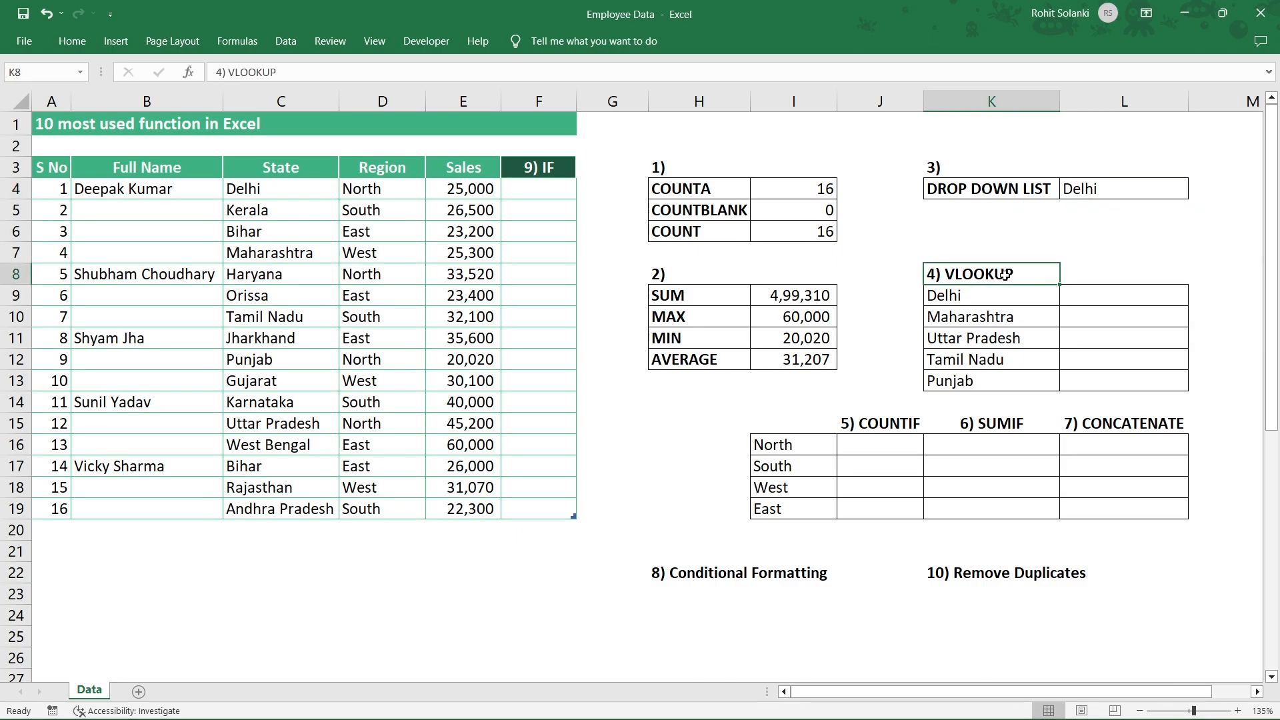
left_click(1013, 297)
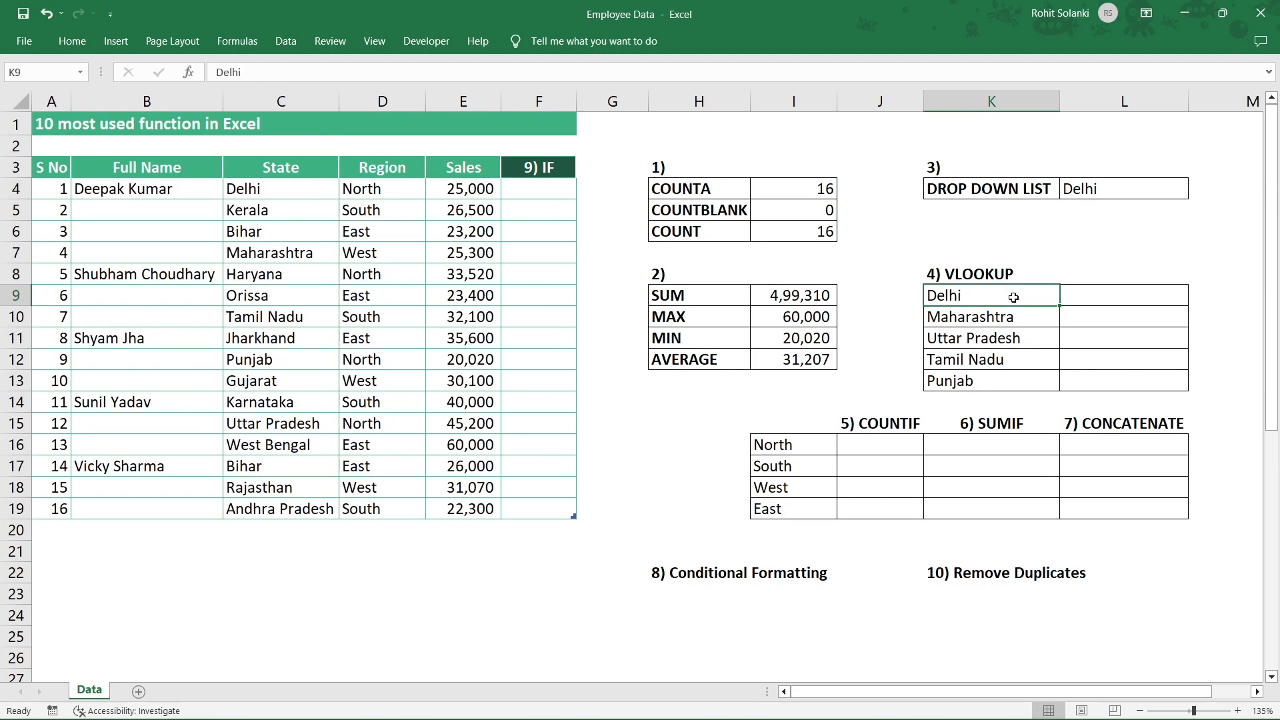
left_click(1020, 315)
left_click(1030, 339)
left_click(1030, 358)
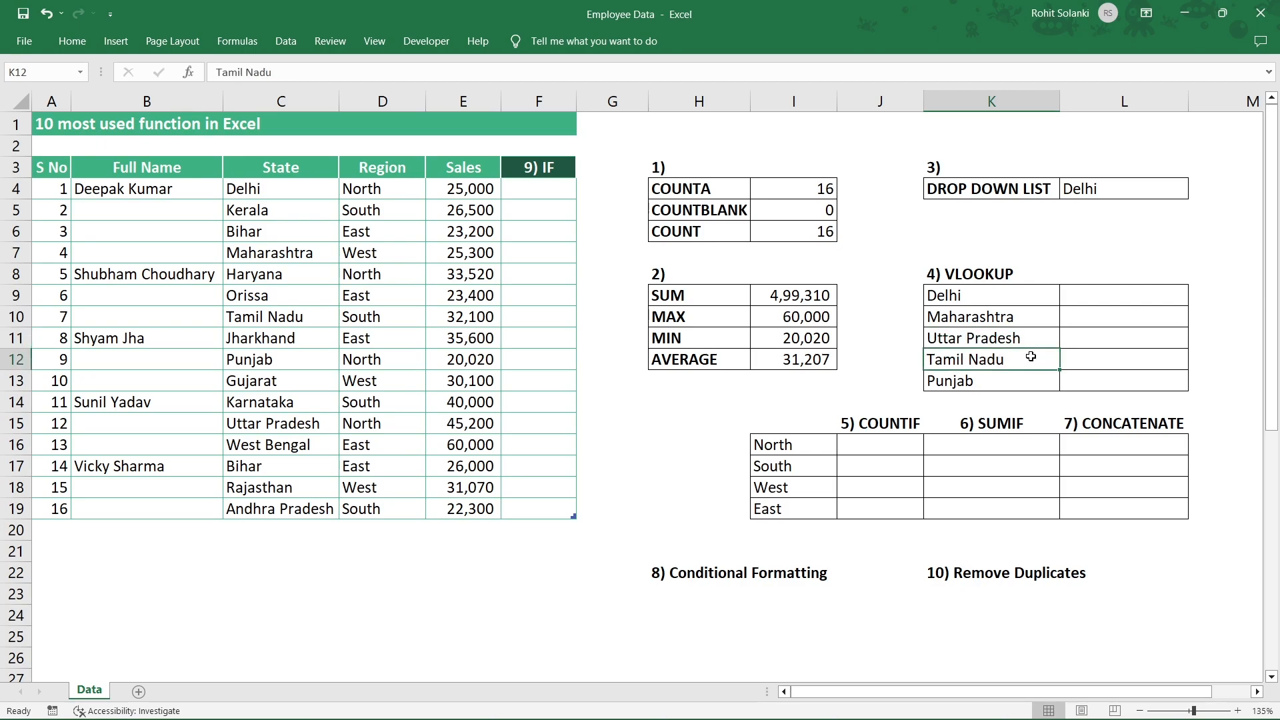
left_click(1028, 382)
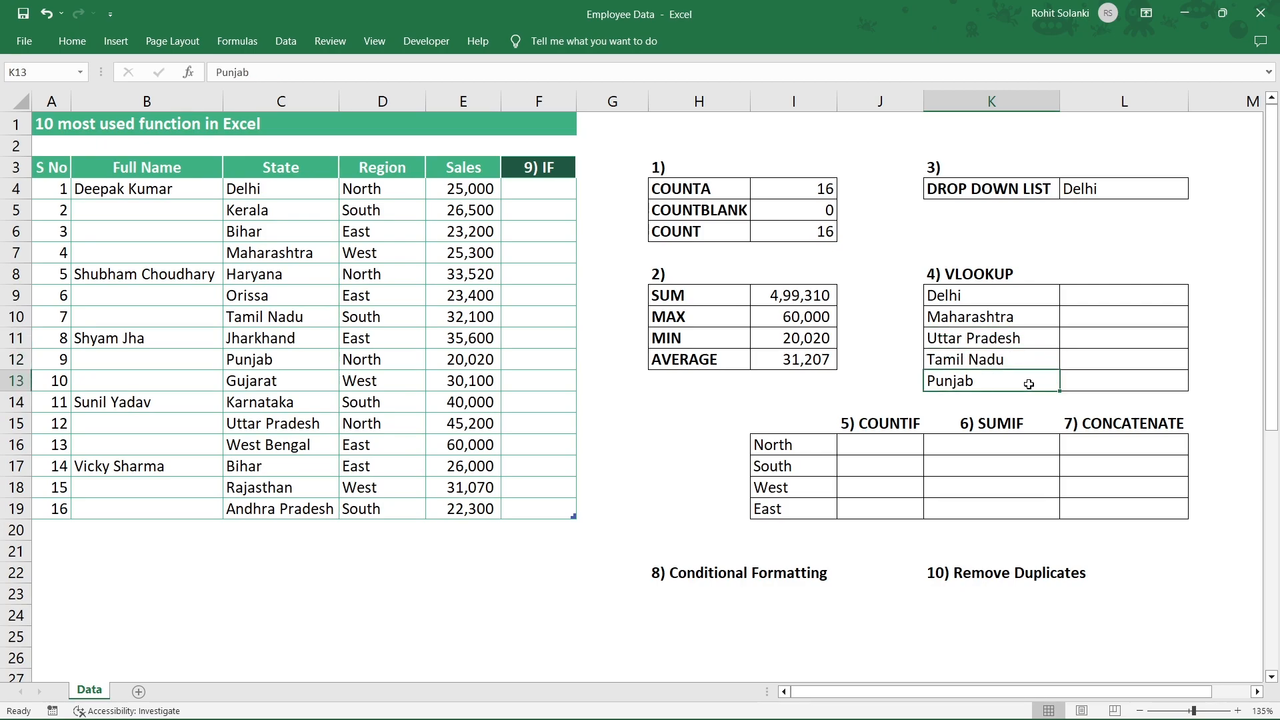
- Start a VLOOKUP formula in L9 with K9 as the lookup value
left_click(1094, 298)
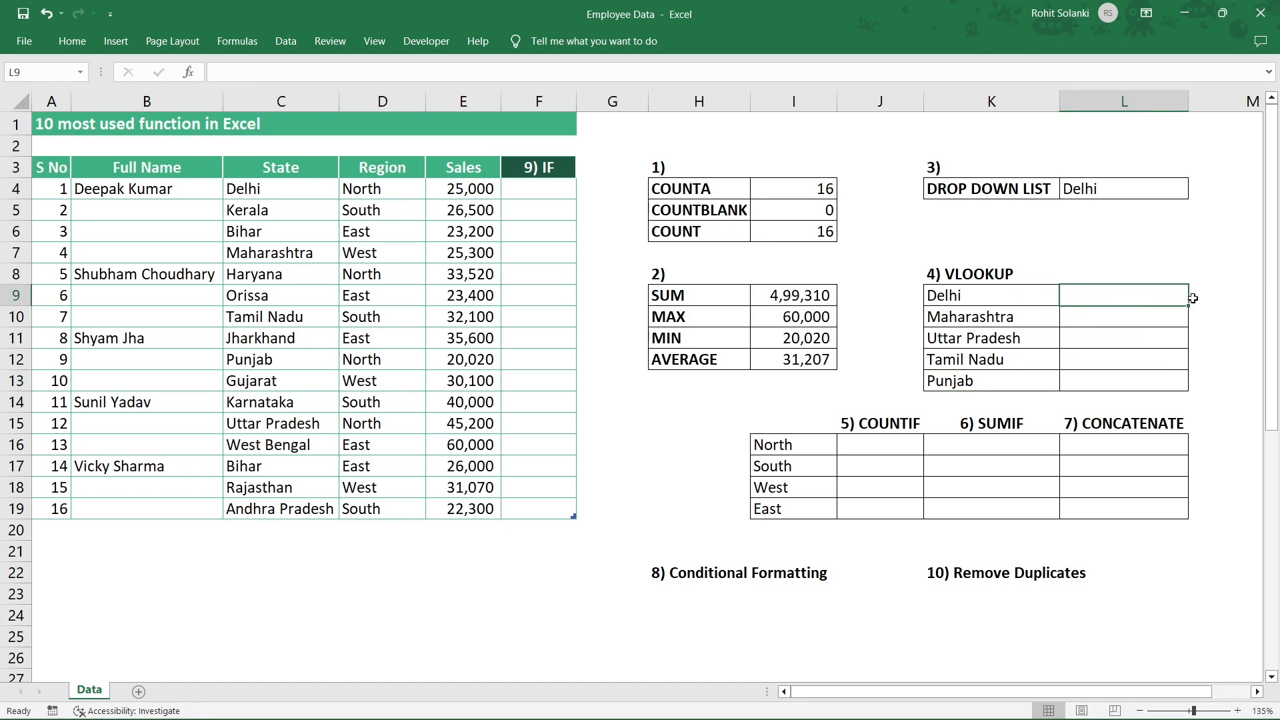
type("=VLOOKUP(")
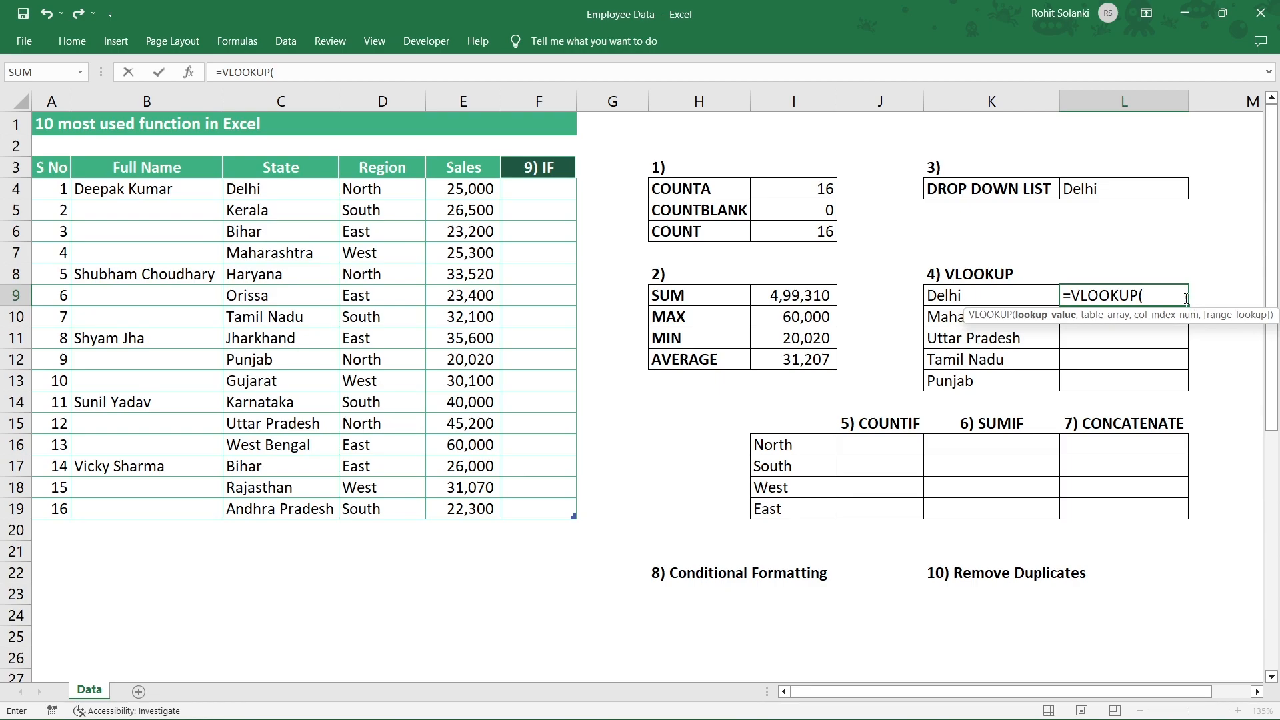
left_click(1029, 293)
type(",")
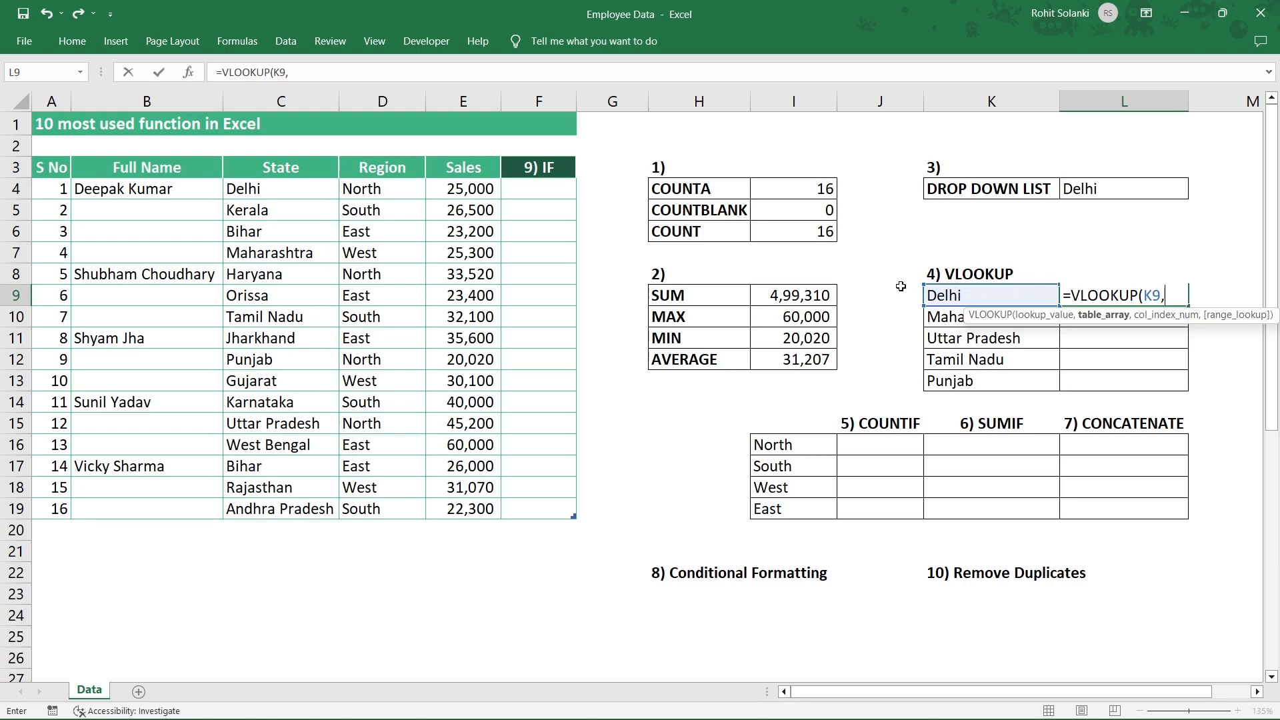
left_click(313, 192)
left_click_drag(313, 192, 470, 530)
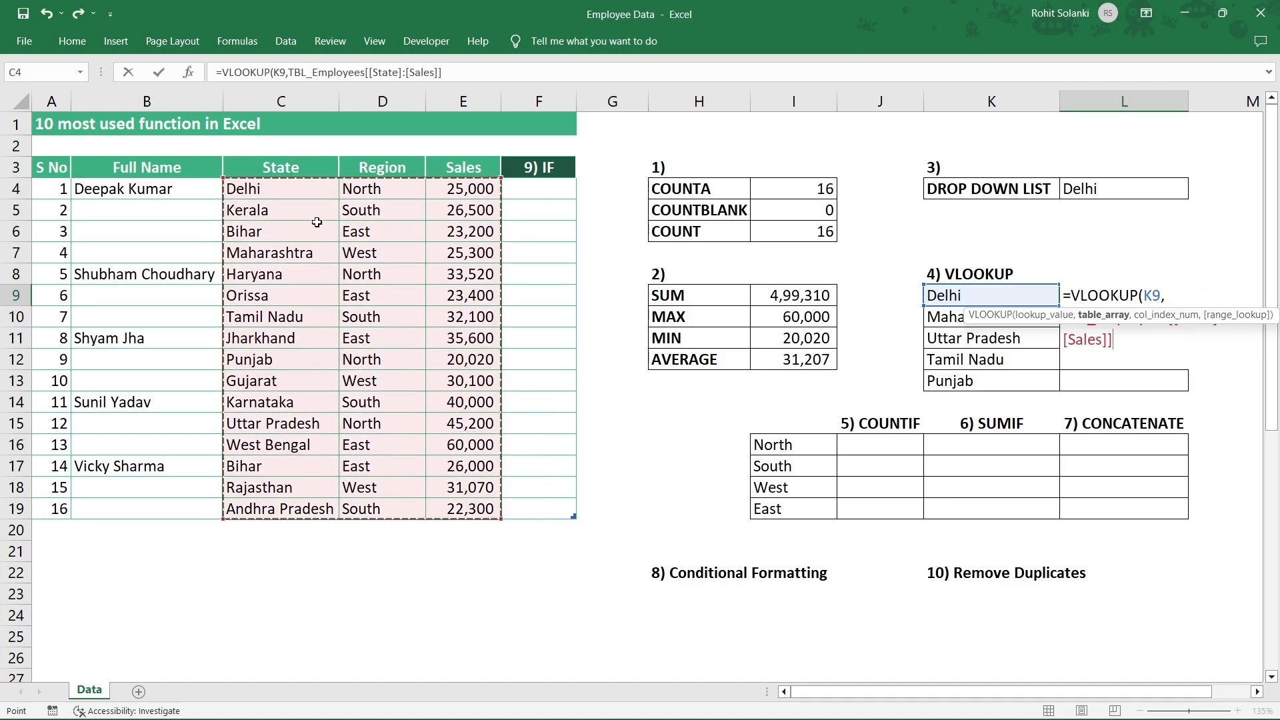
left_click(299, 192)
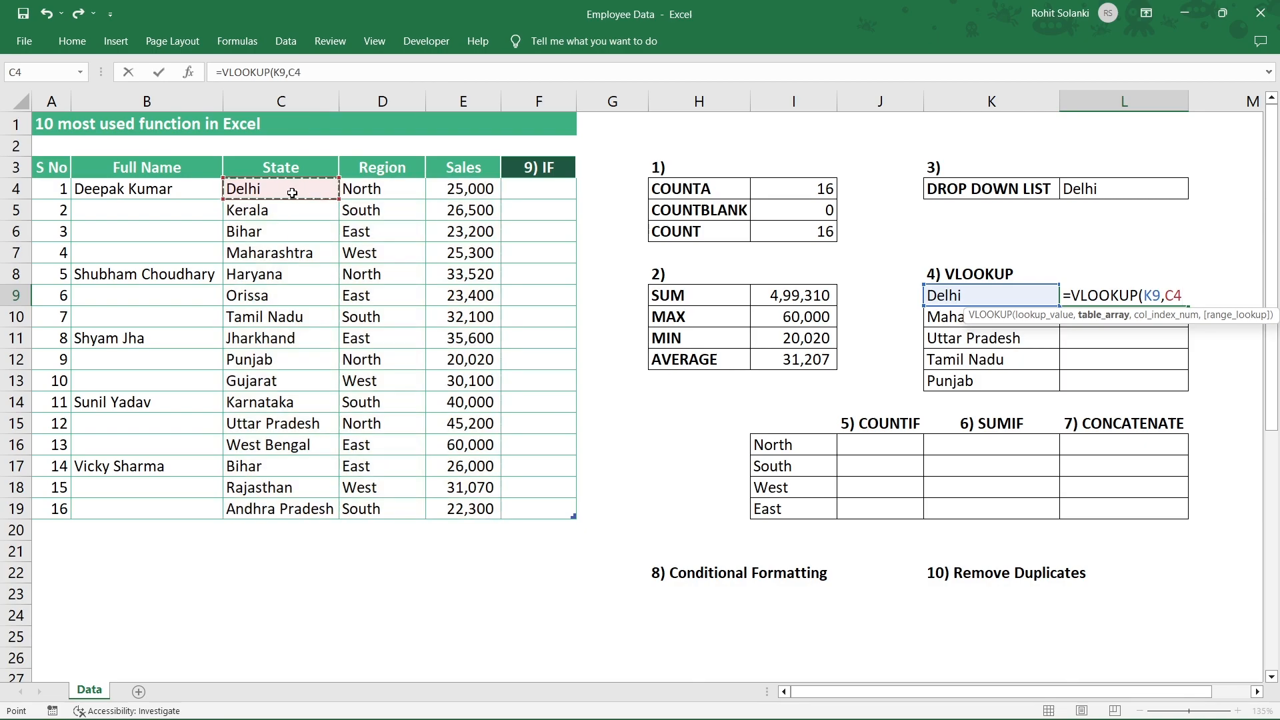
left_click(58, 191)
left_click_drag(373, 411, 466, 508)
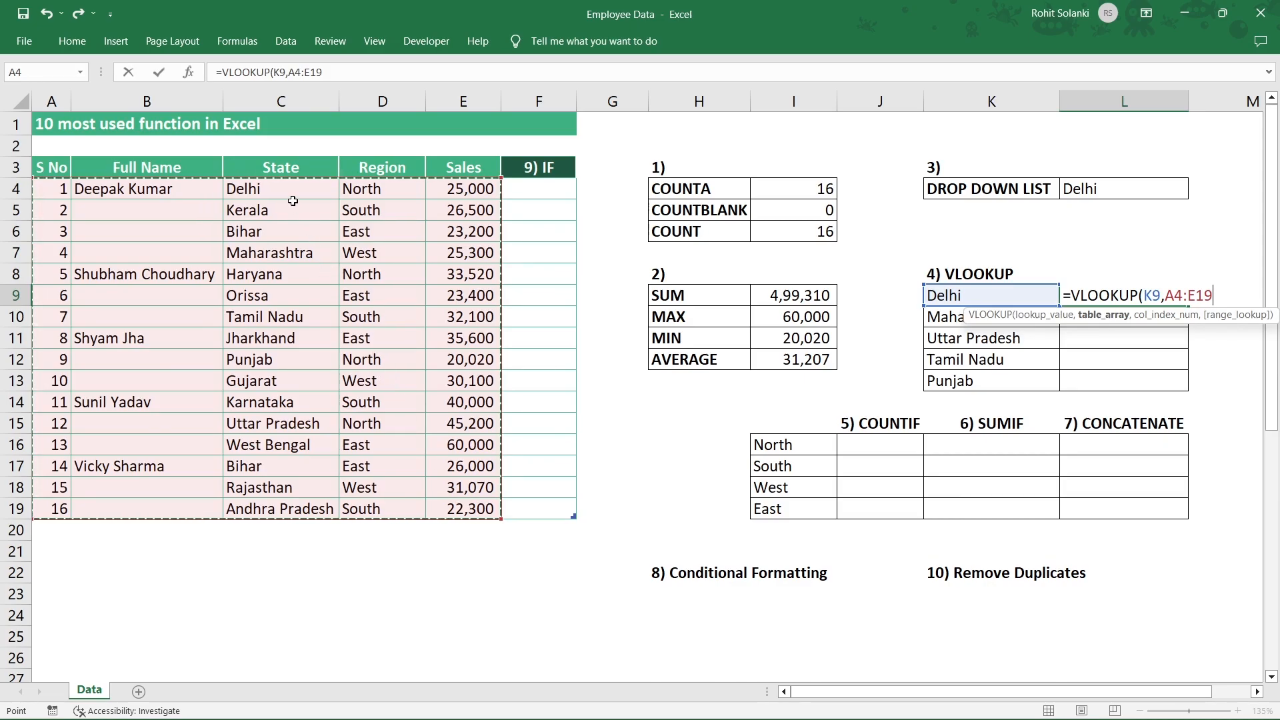
- Complete the VLOOKUP in L9 with the table's State through Sales columns as the array, column index 3 and exact match 0
left_click_drag(293, 201, 474, 508)
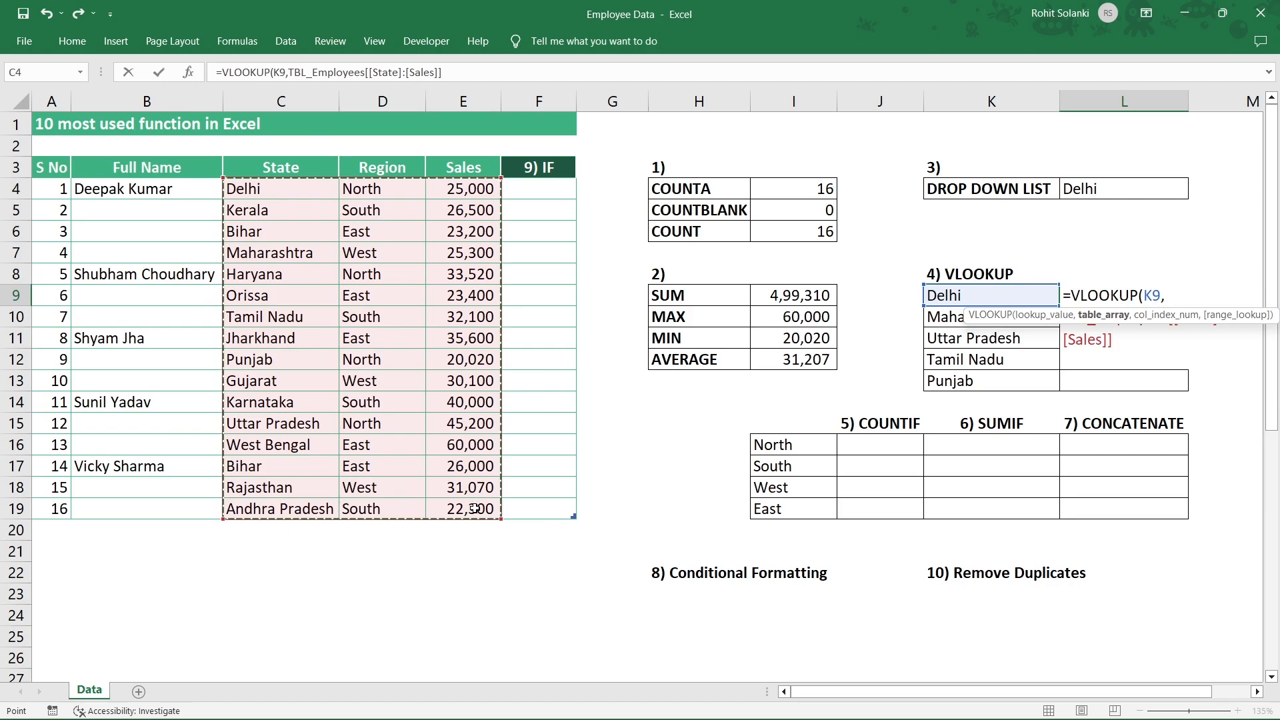
type(",")
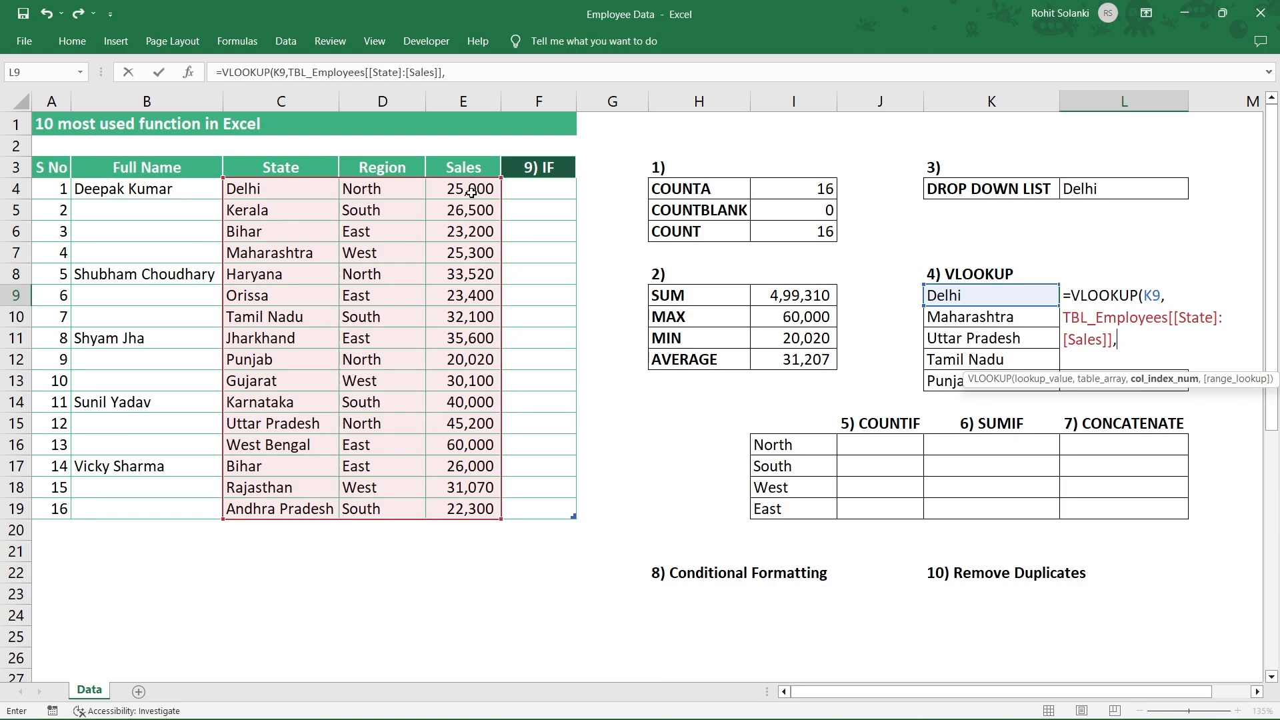
type("3,")
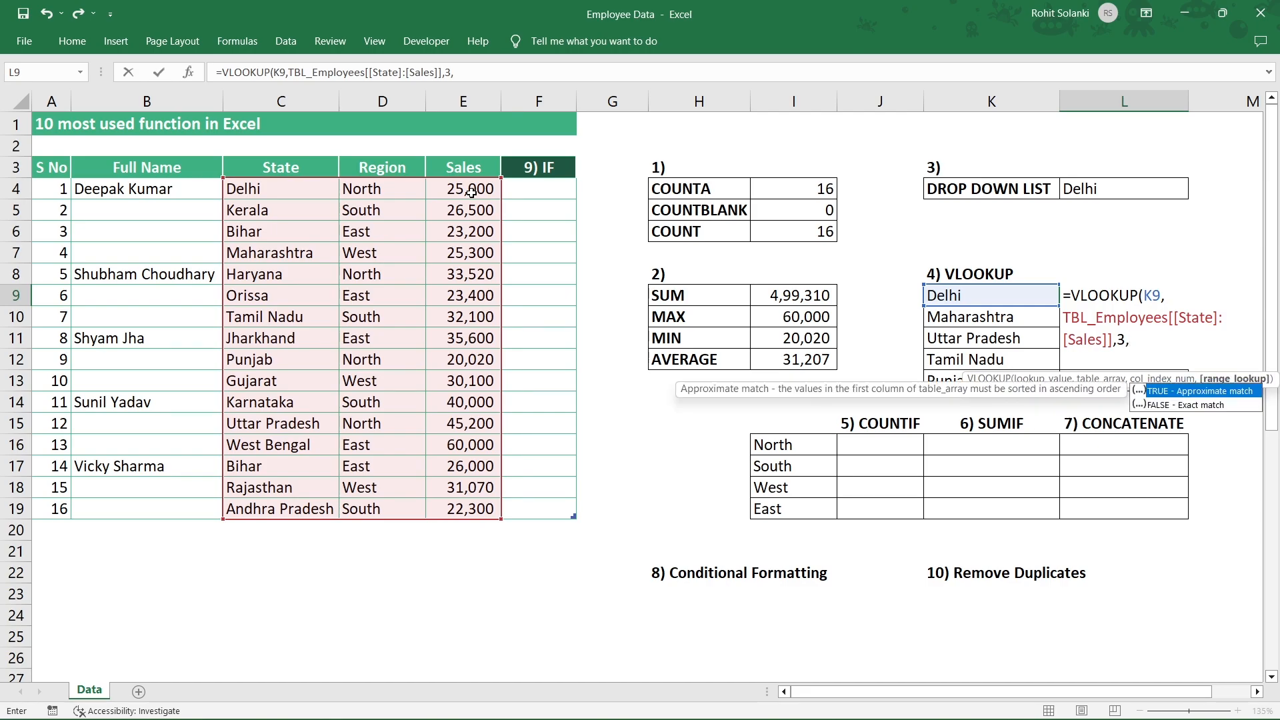
type("0)")
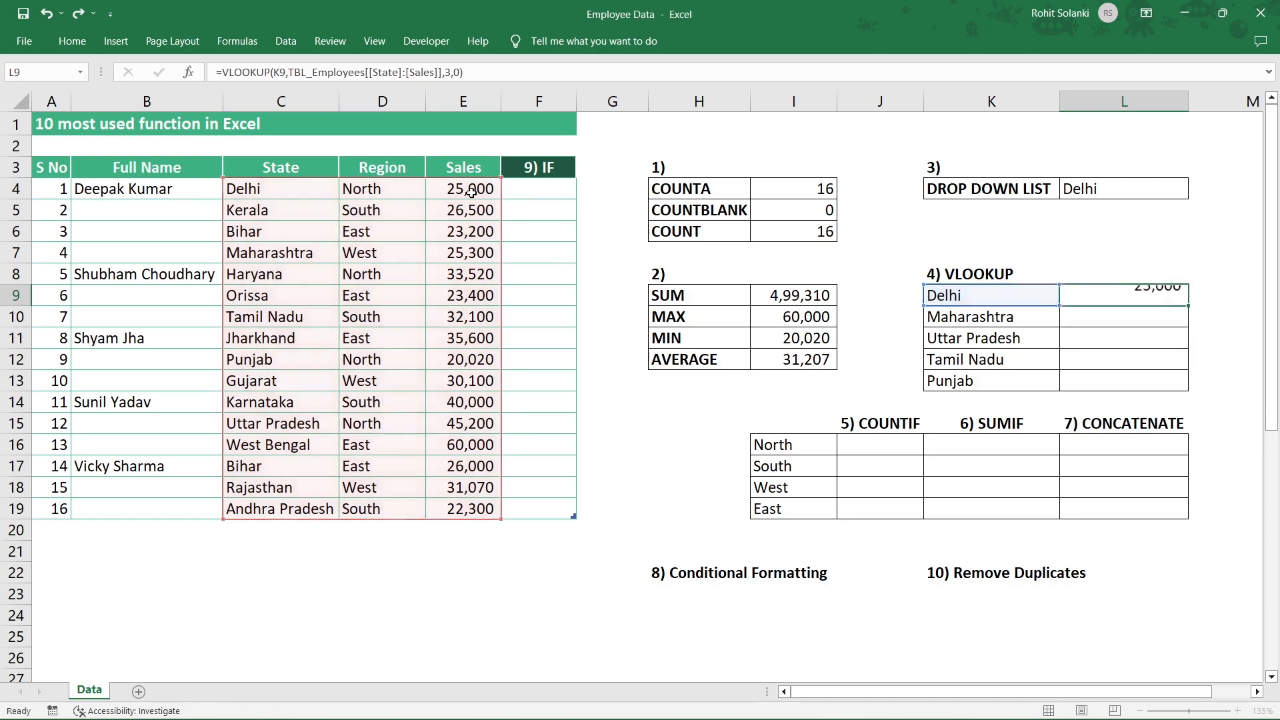
key("Return")
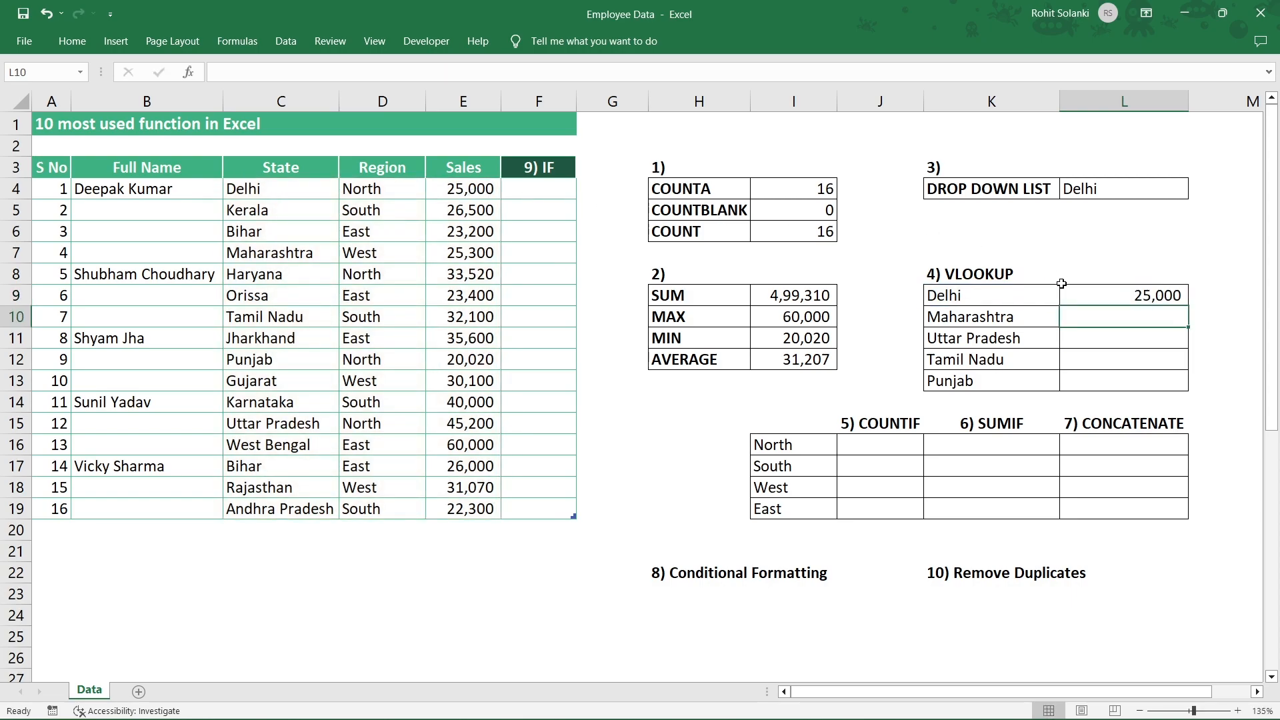
- Check the L9 result against Delhi's sales in the table, and fill the VLOOKUP formula down to L13
left_click(1079, 295)
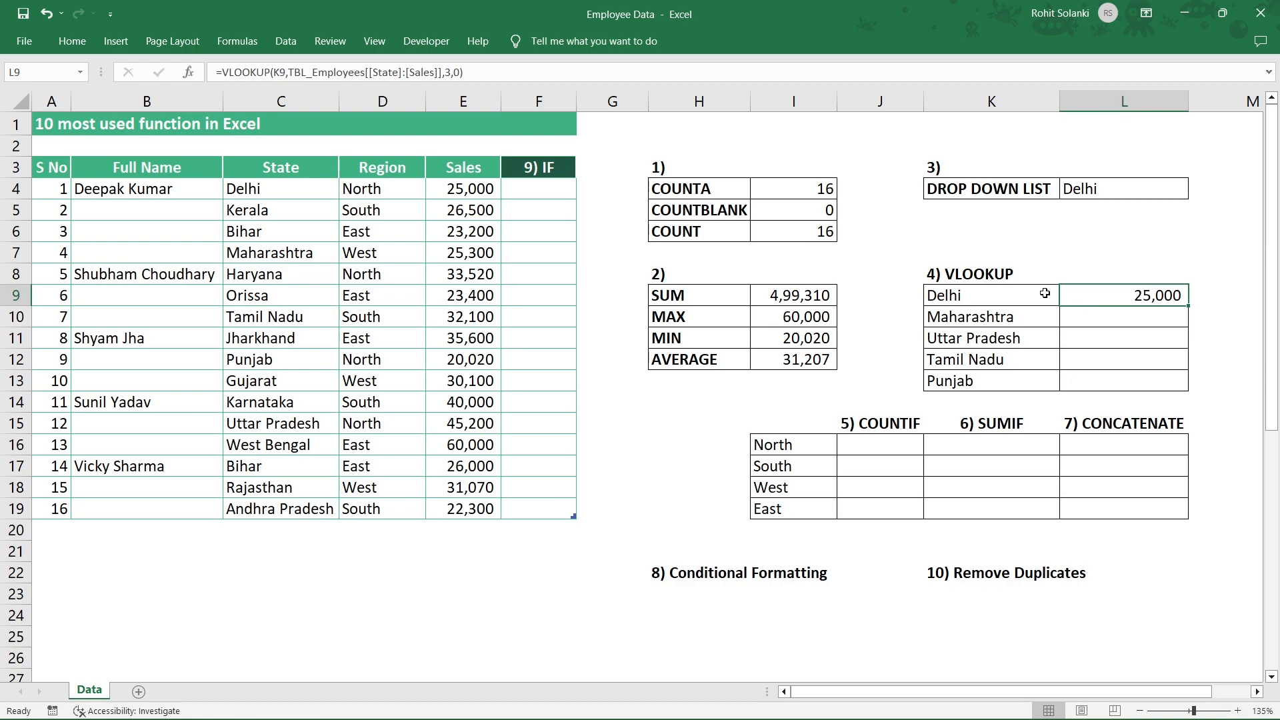
left_click(310, 184)
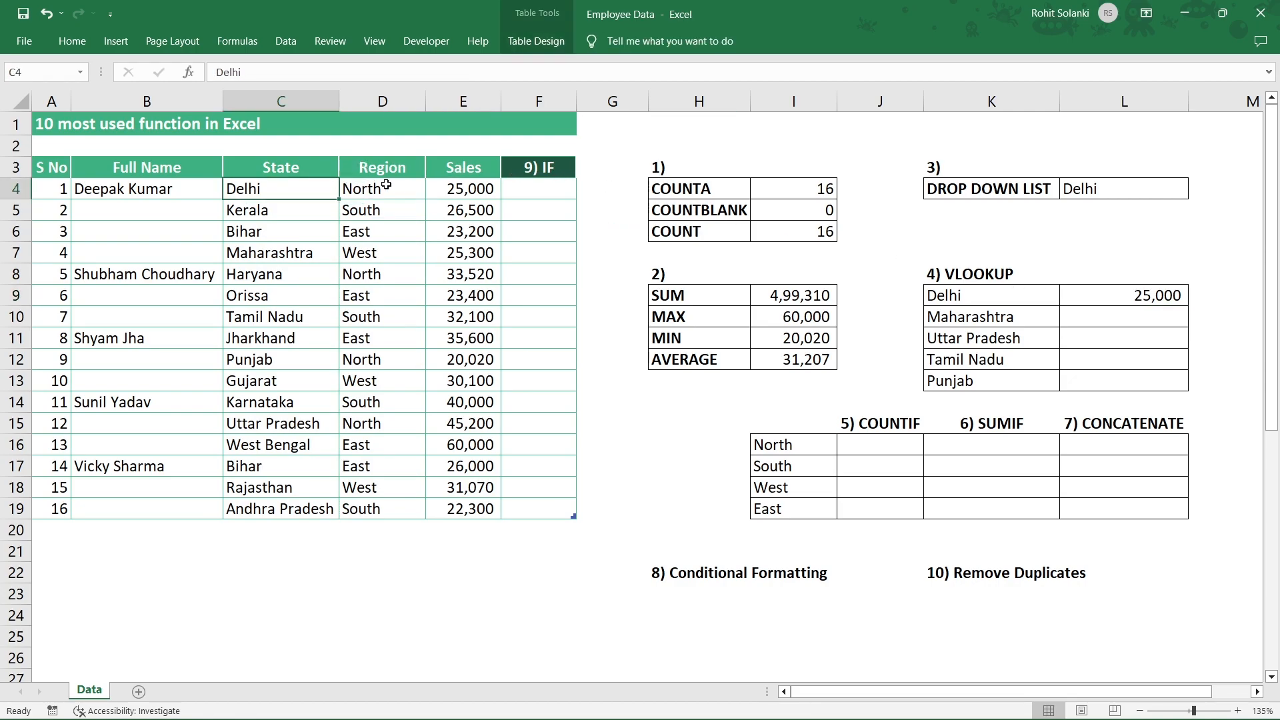
left_click(437, 190)
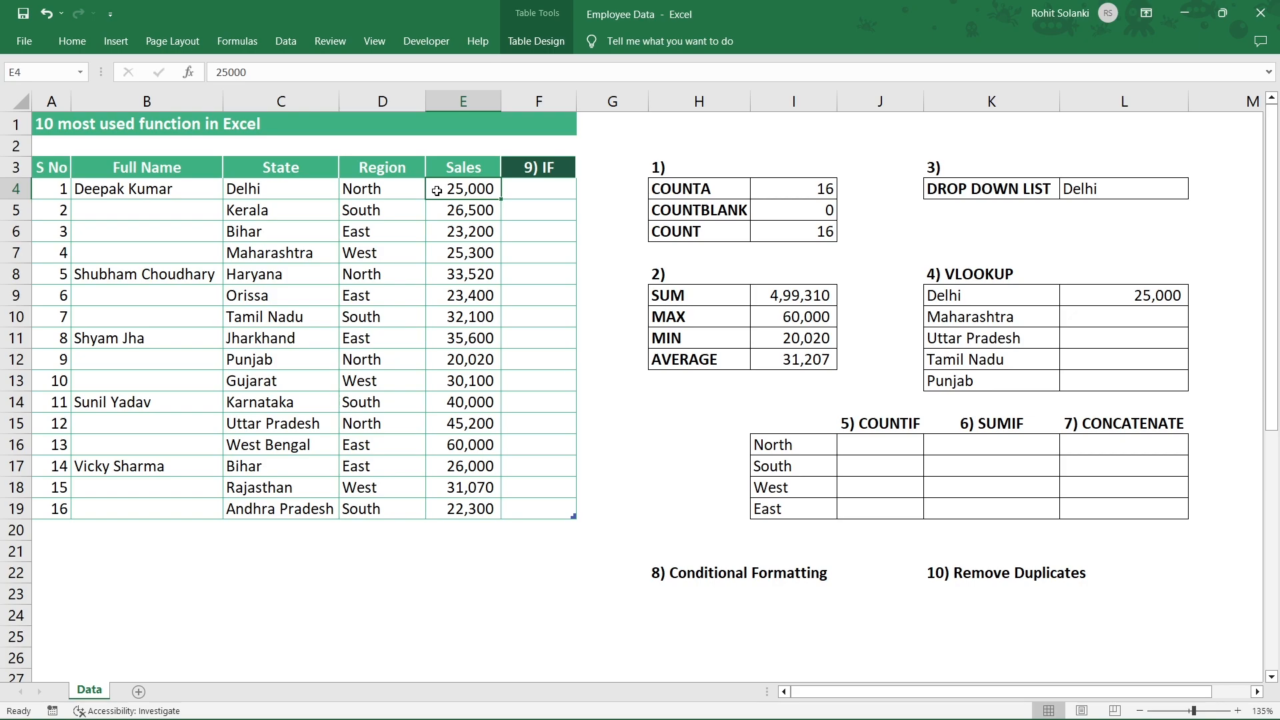
left_click(1096, 300)
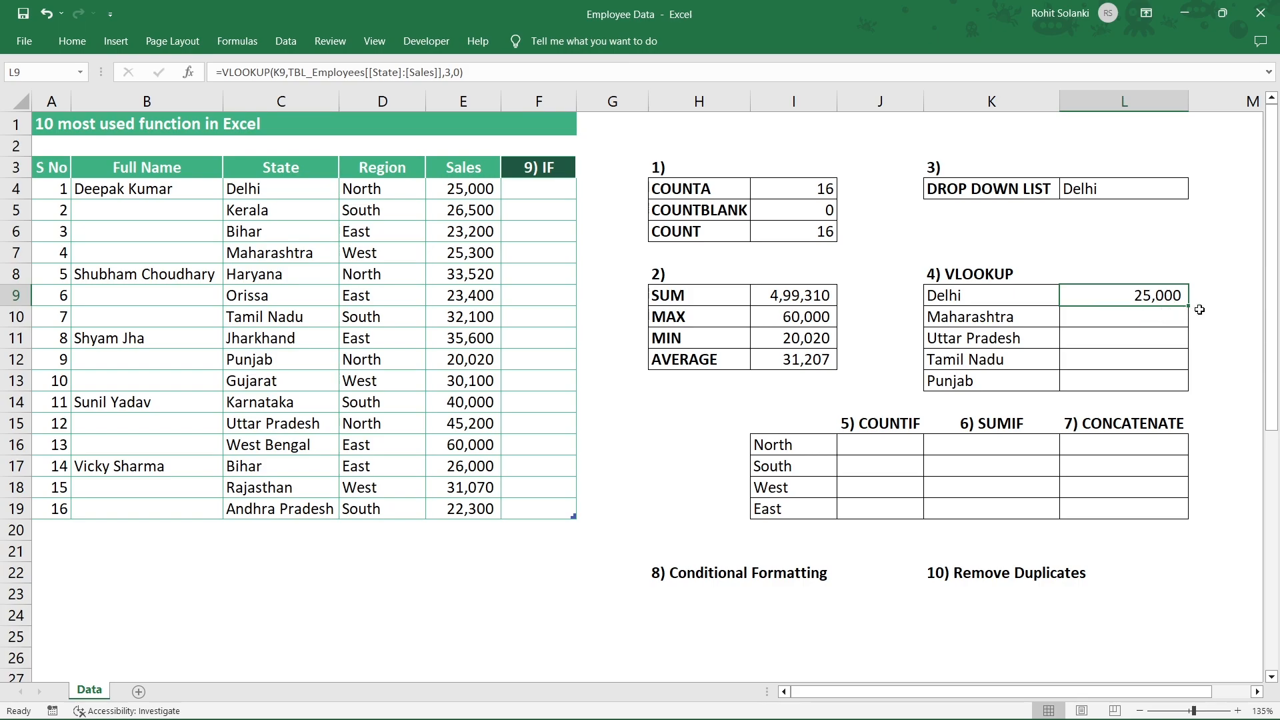
left_click_drag(1188, 305, 1190, 394)
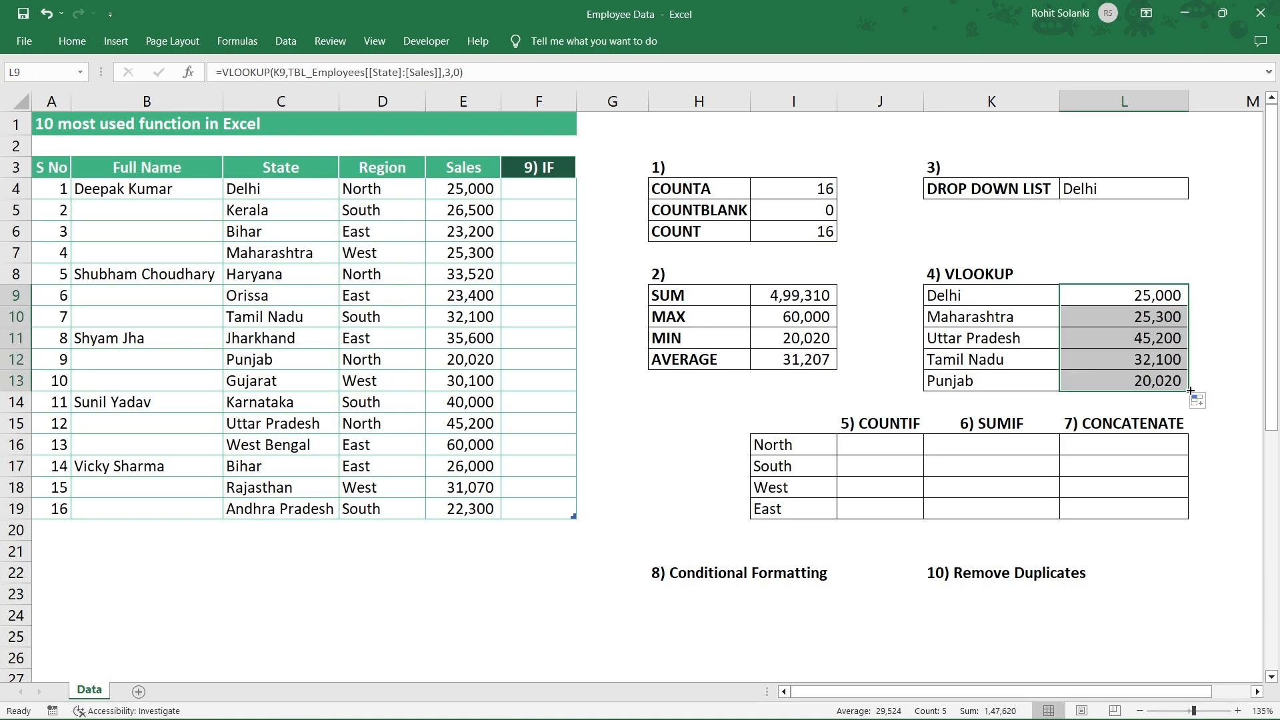
- Change the lookup value of the VLOOKUP in L9 from K9 to the drop-down cell L4
left_click(1178, 298)
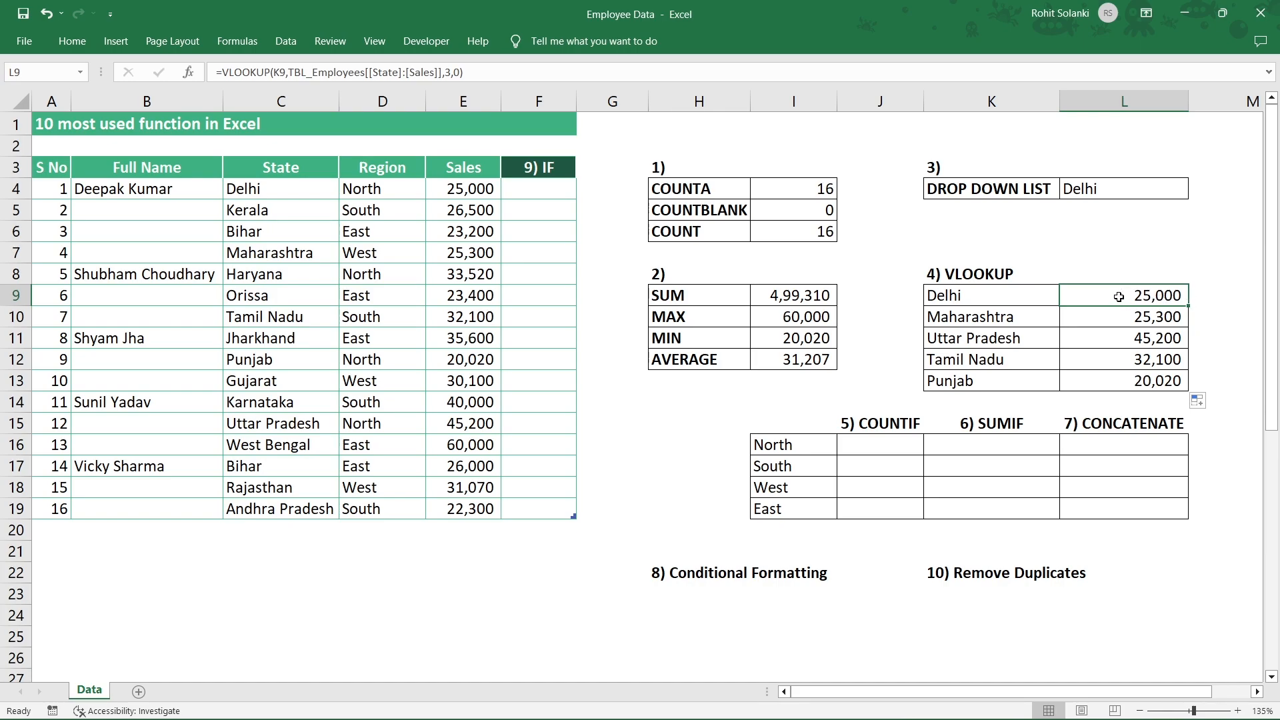
left_click(1097, 189)
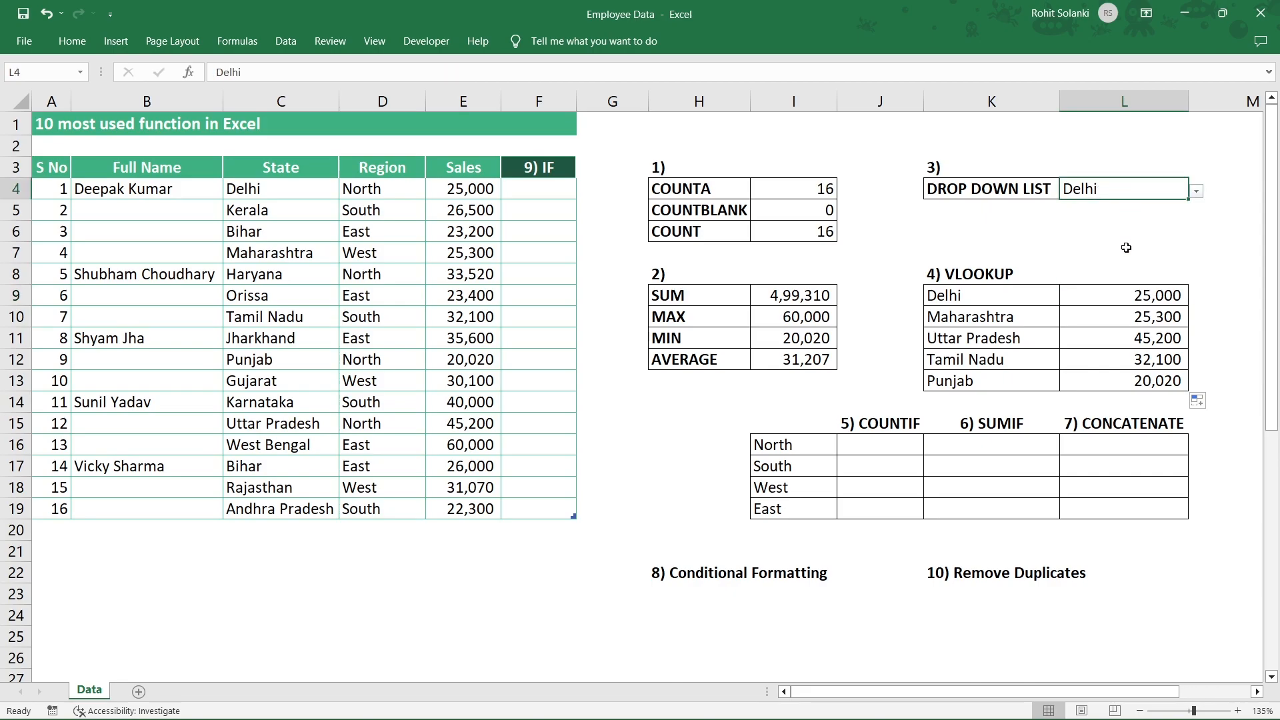
left_click(1121, 292)
key("F2")
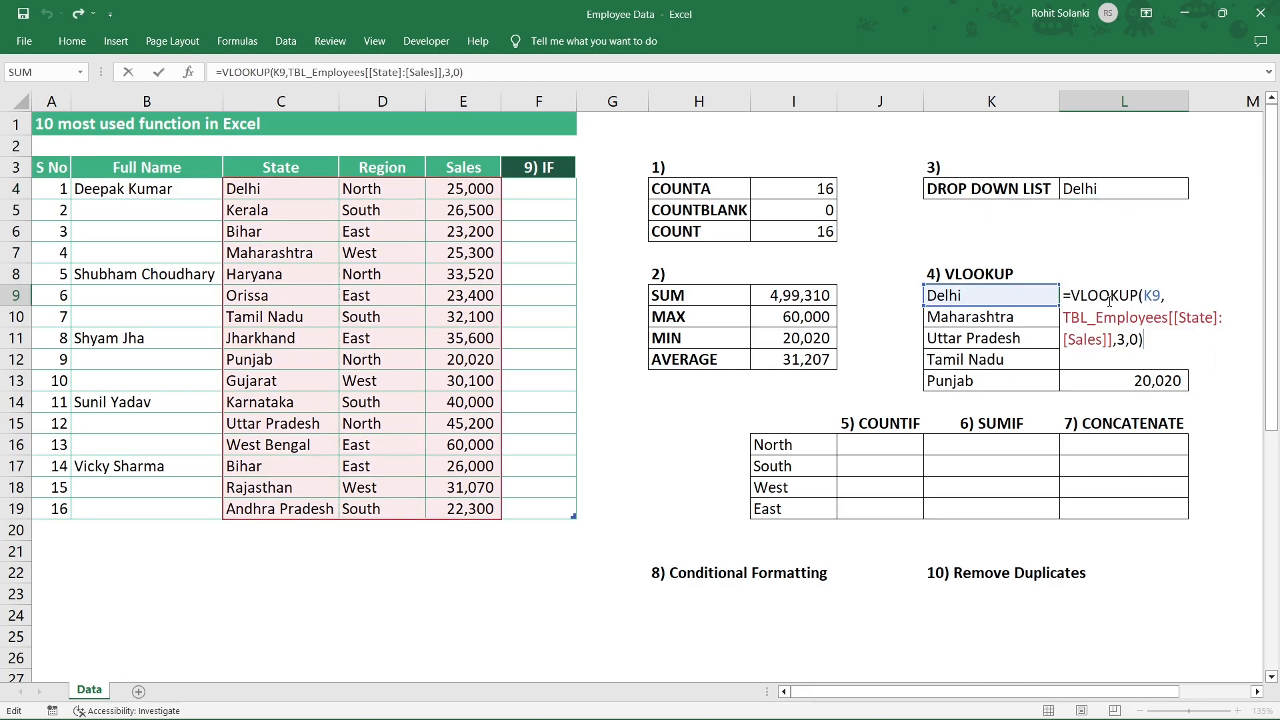
left_click_drag(1144, 296, 1161, 297)
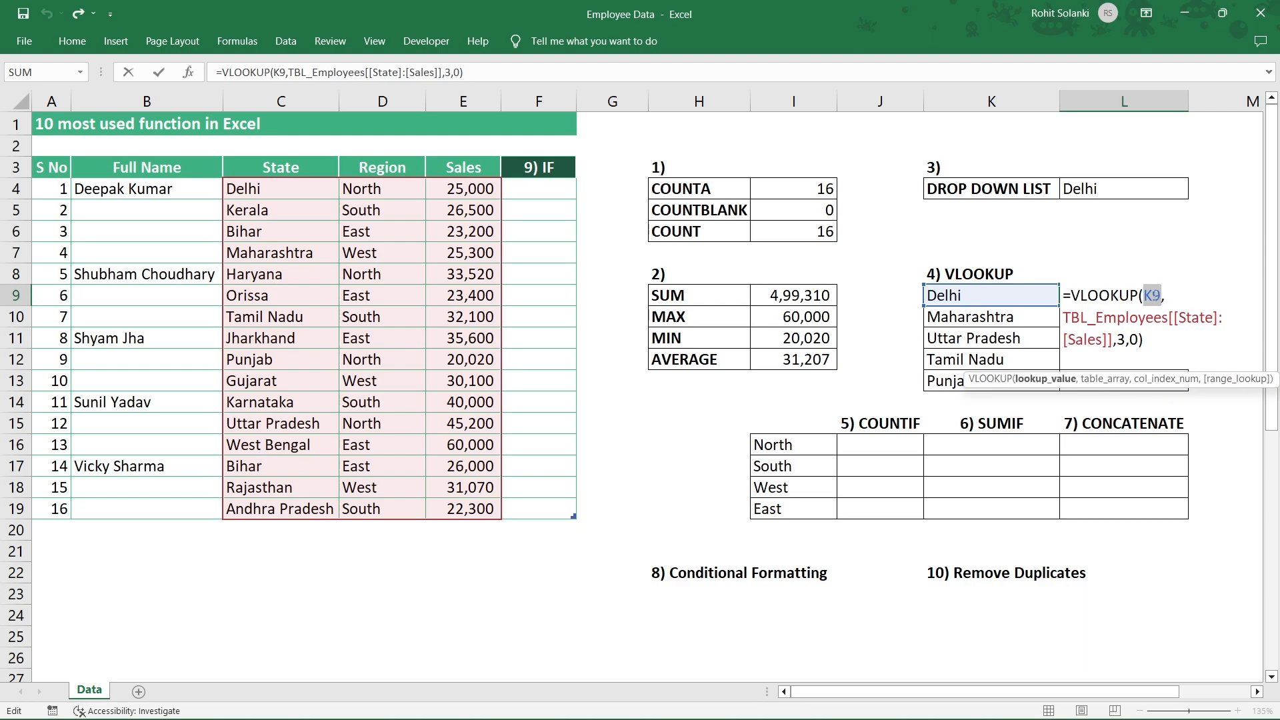
left_click(1110, 191)
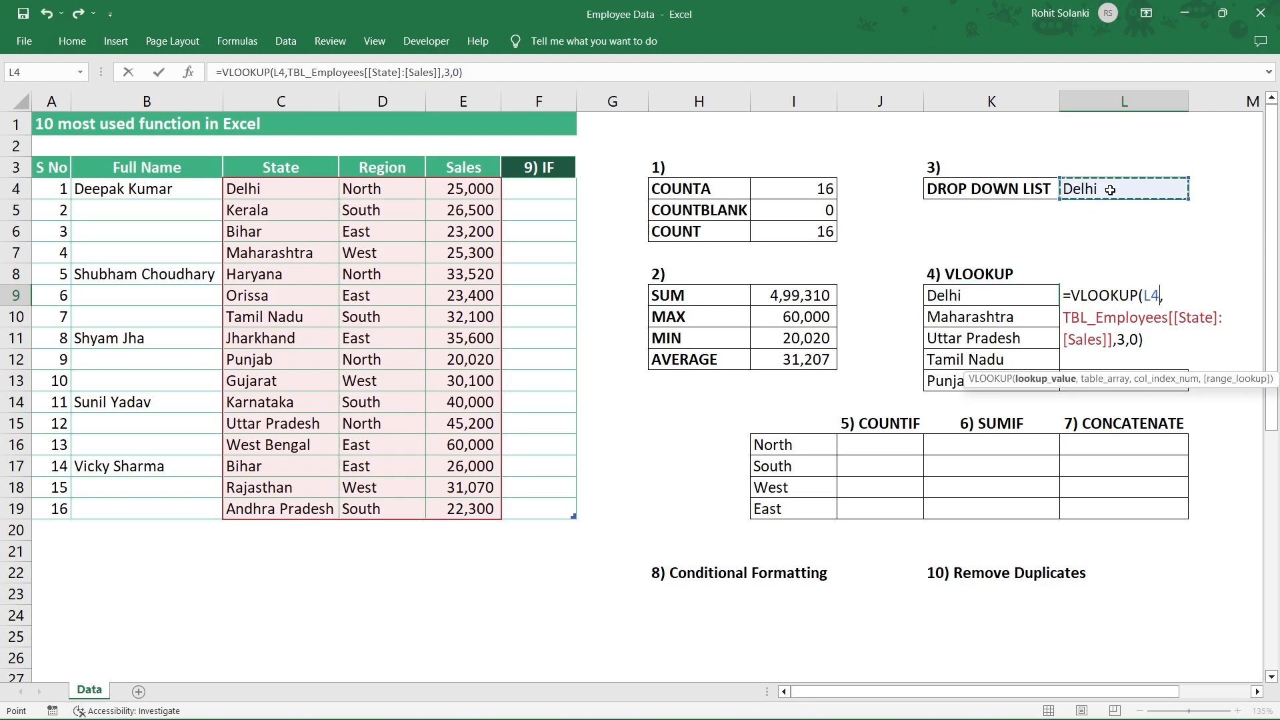
key("Return")
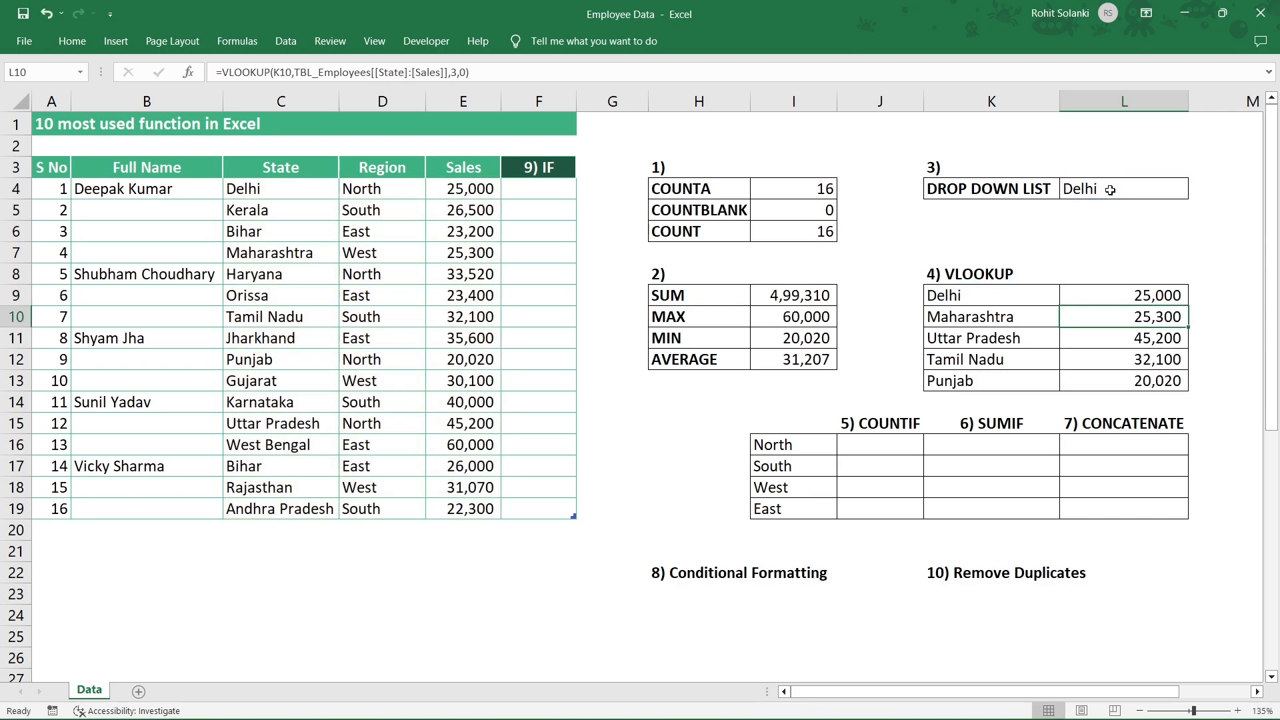
- Choose West Bengal from the drop-down list in L4
left_click(1113, 297)
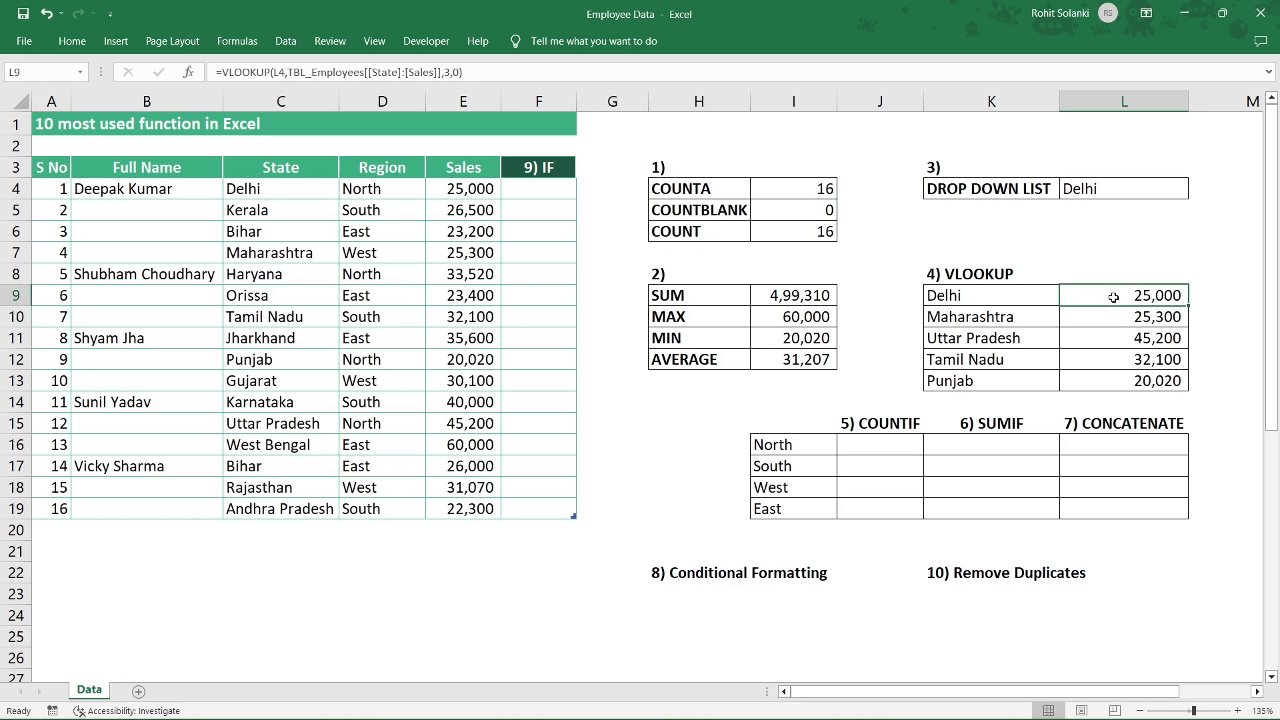
left_click(1123, 197)
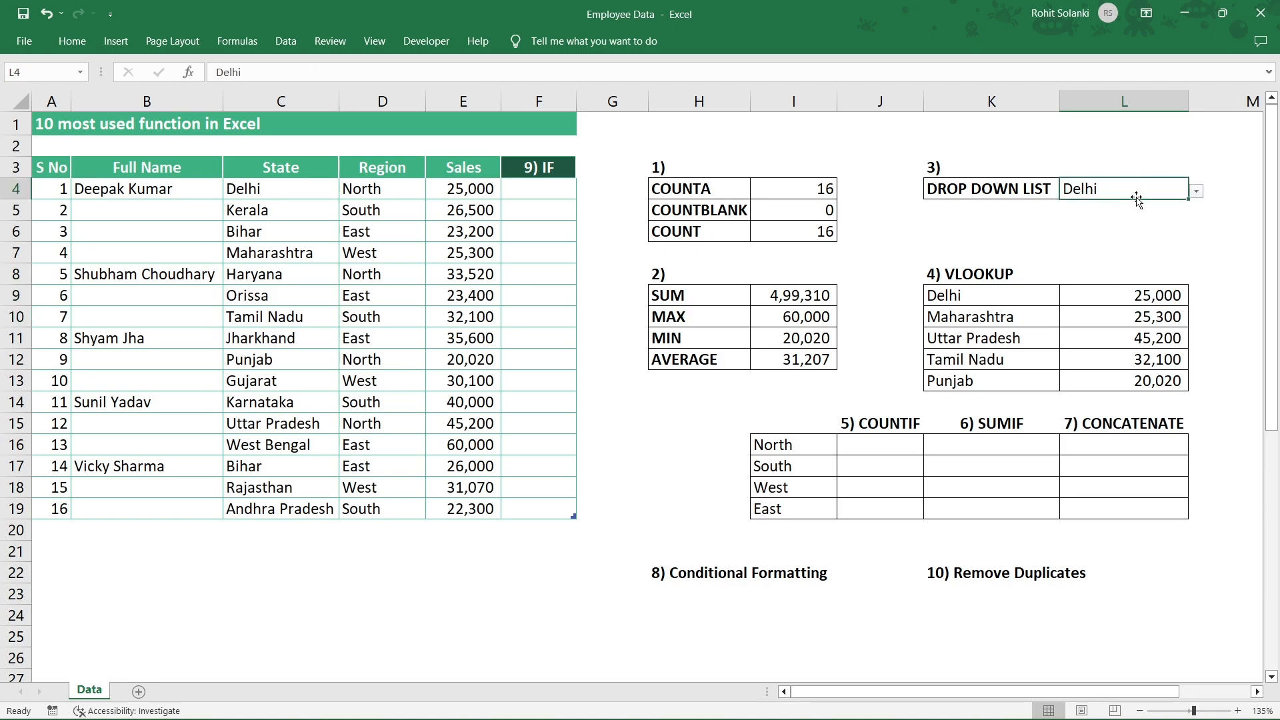
left_click(1196, 193)
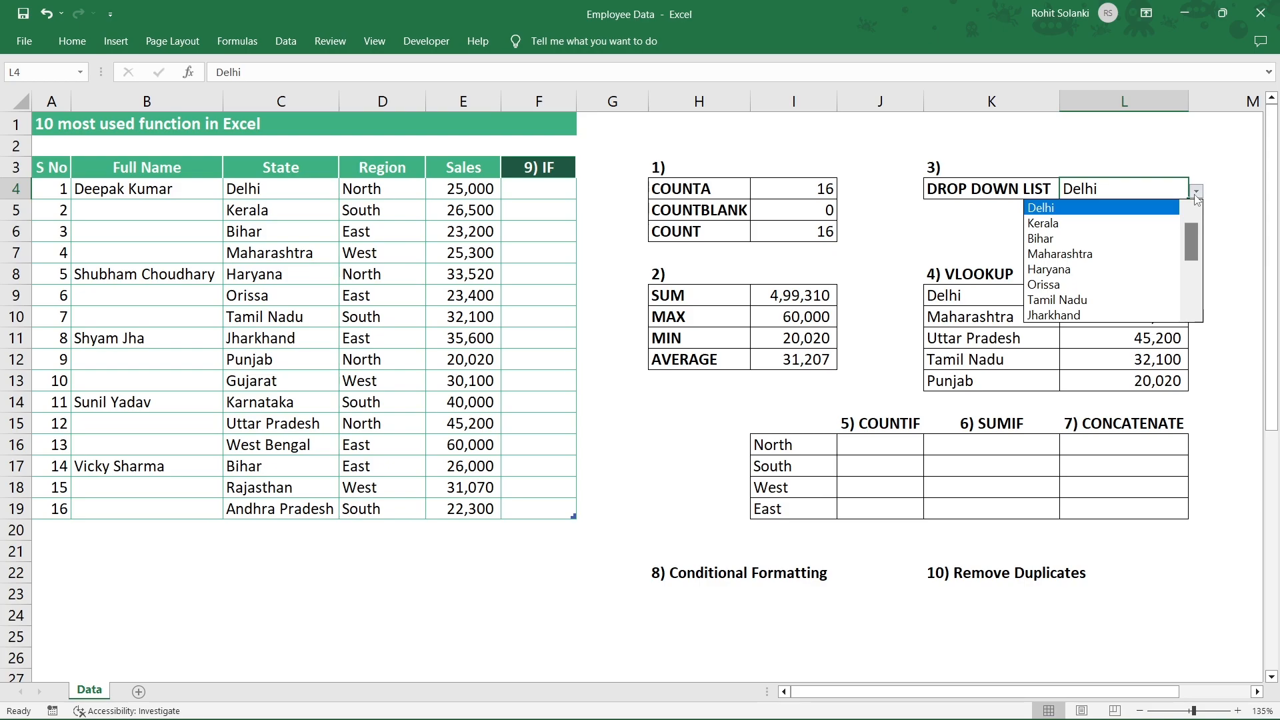
left_click_drag(1189, 235, 1191, 286)
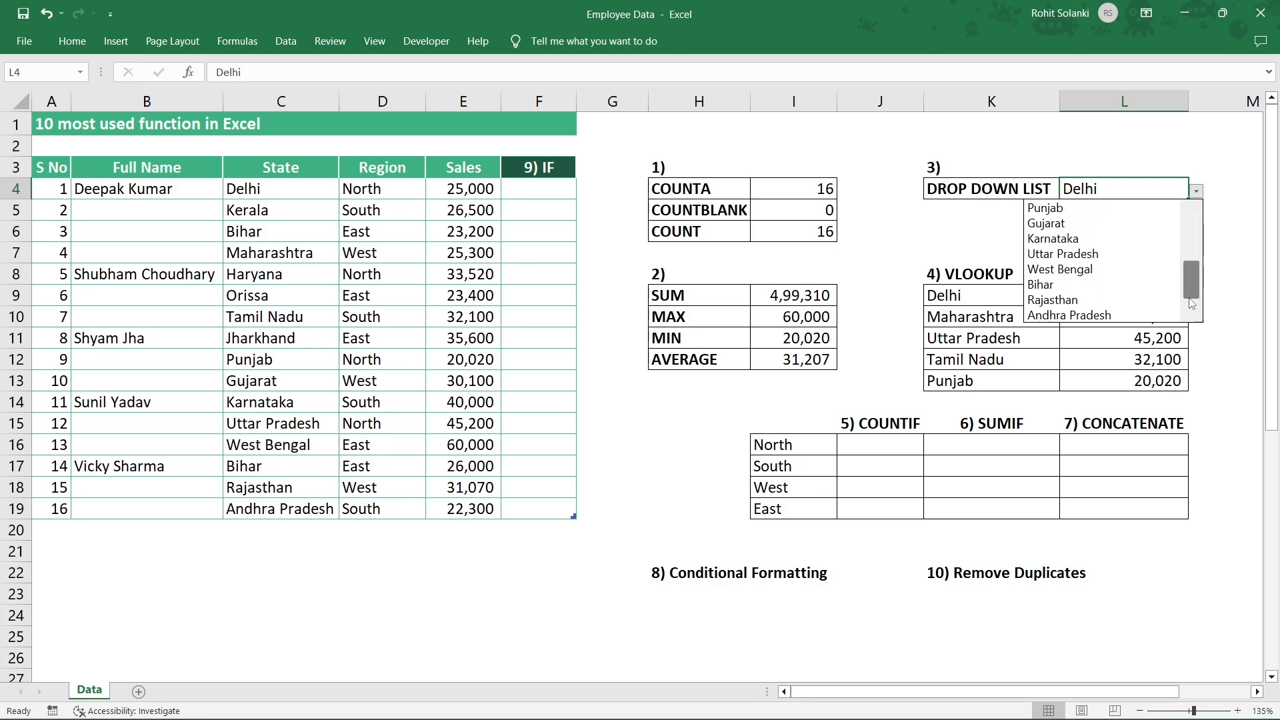
left_click(1121, 275)
- Compare the L9 lookup result with West Bengal's sales in the table, and browse the states offered by the L4 drop-down
left_click(1116, 293)
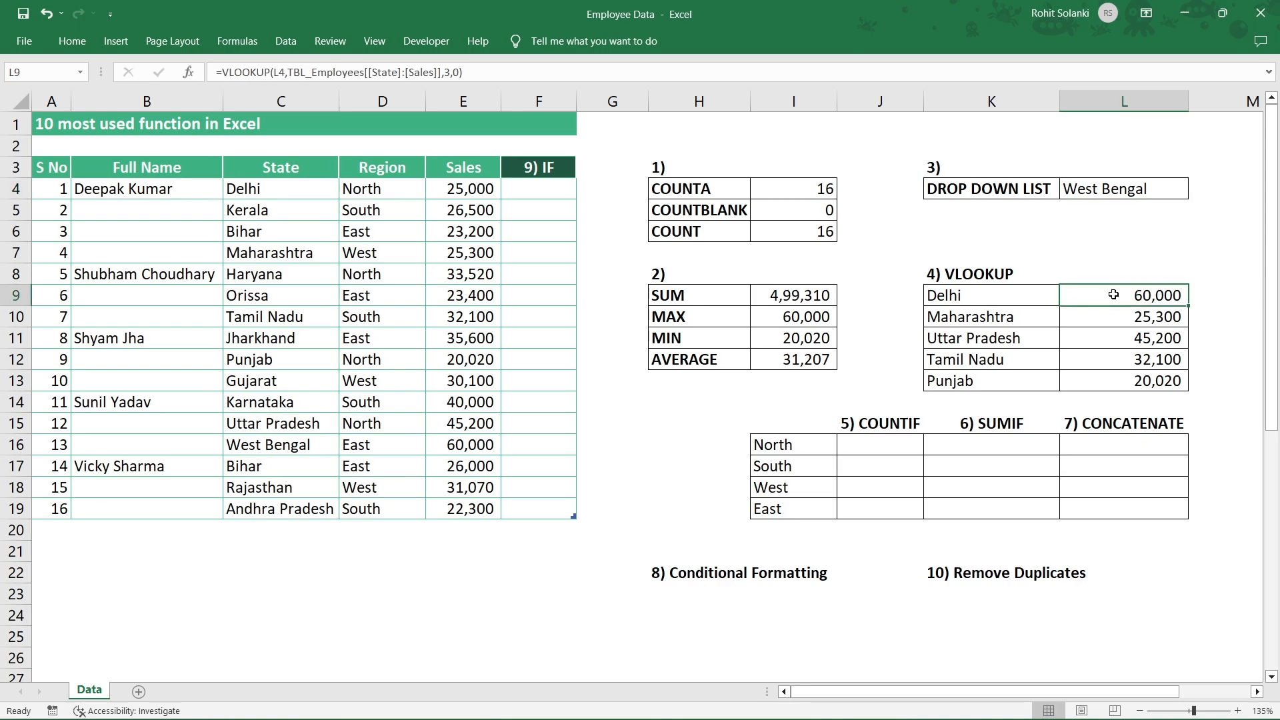
left_click_drag(256, 445, 466, 445)
left_click(436, 445)
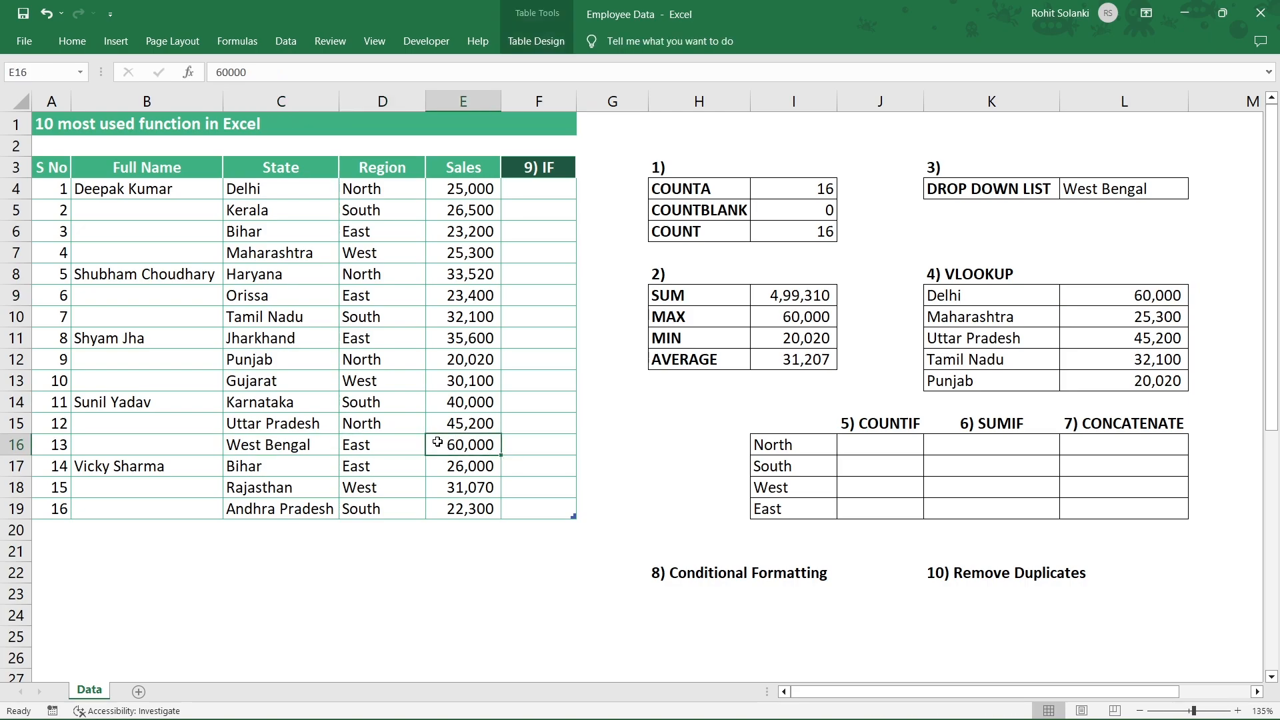
left_click(1066, 301)
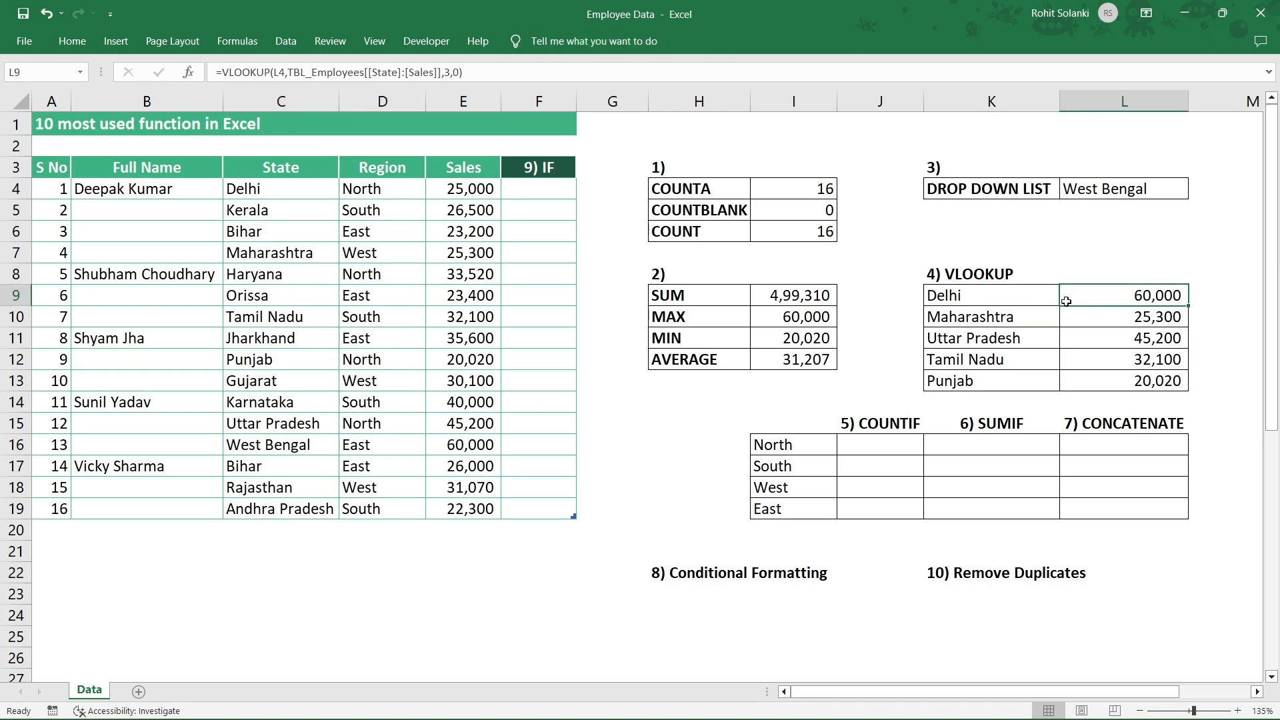
left_click(1166, 192)
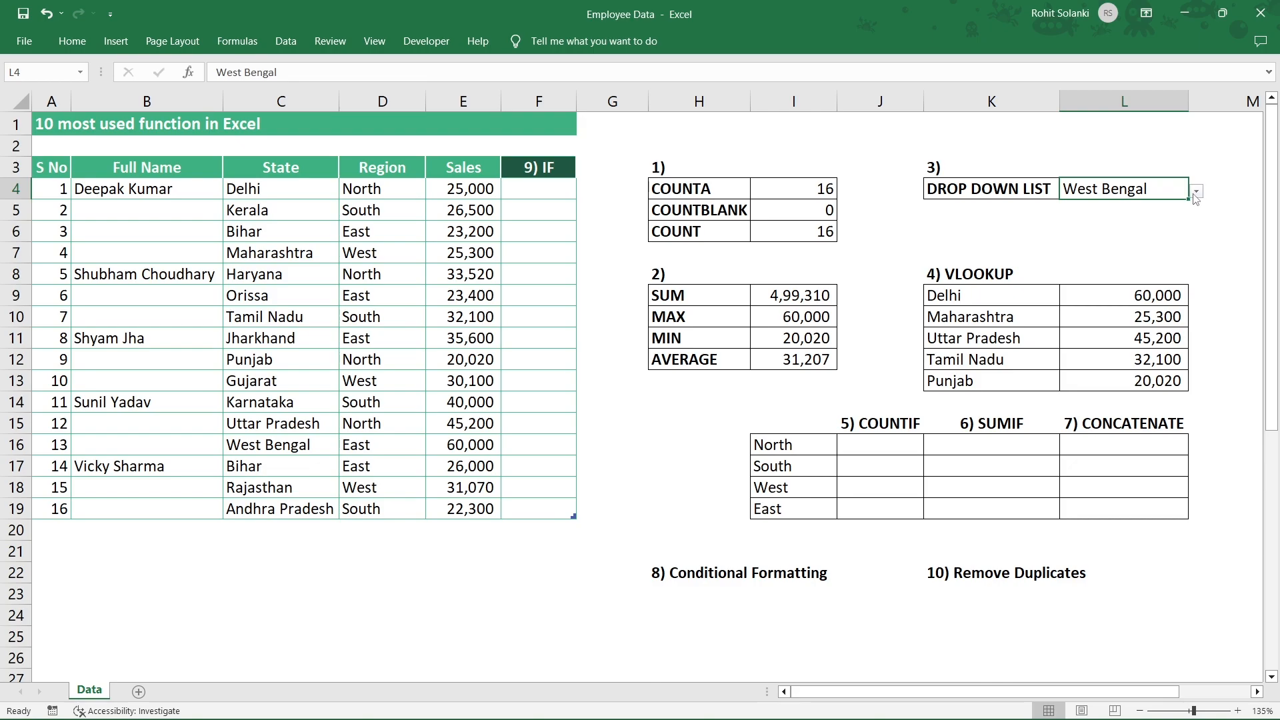
left_click(1196, 192)
left_click_drag(1190, 255, 1189, 308)
left_click(1218, 200)
left_click(1118, 296)
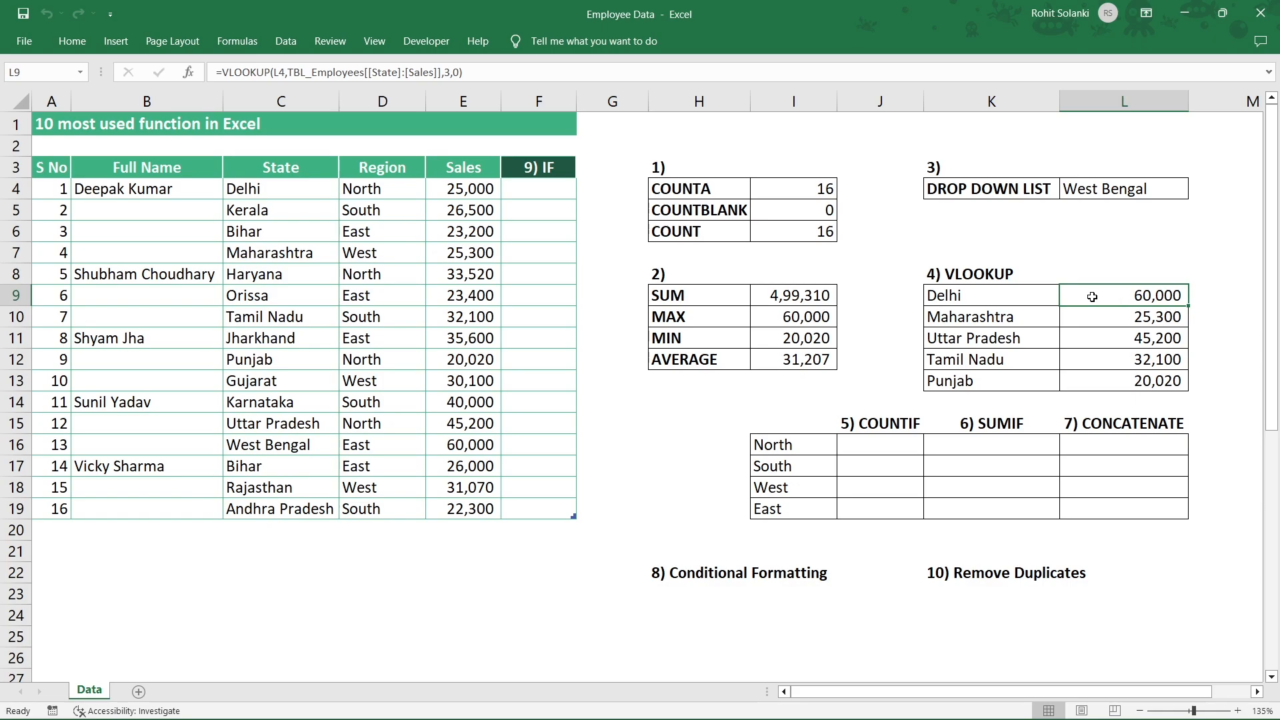
- Enter a COUNTIF formula in J16 with the table's Region column as the range and I16 as the criteria
left_click(896, 424)
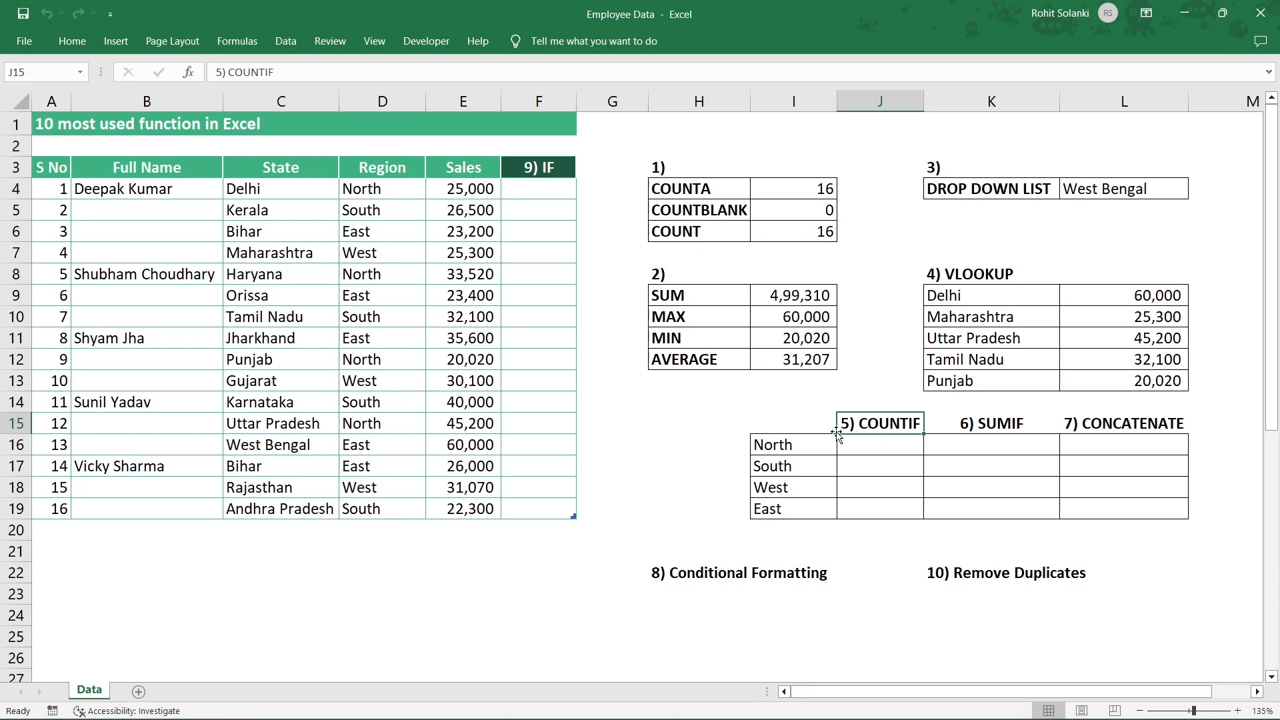
left_click(818, 444)
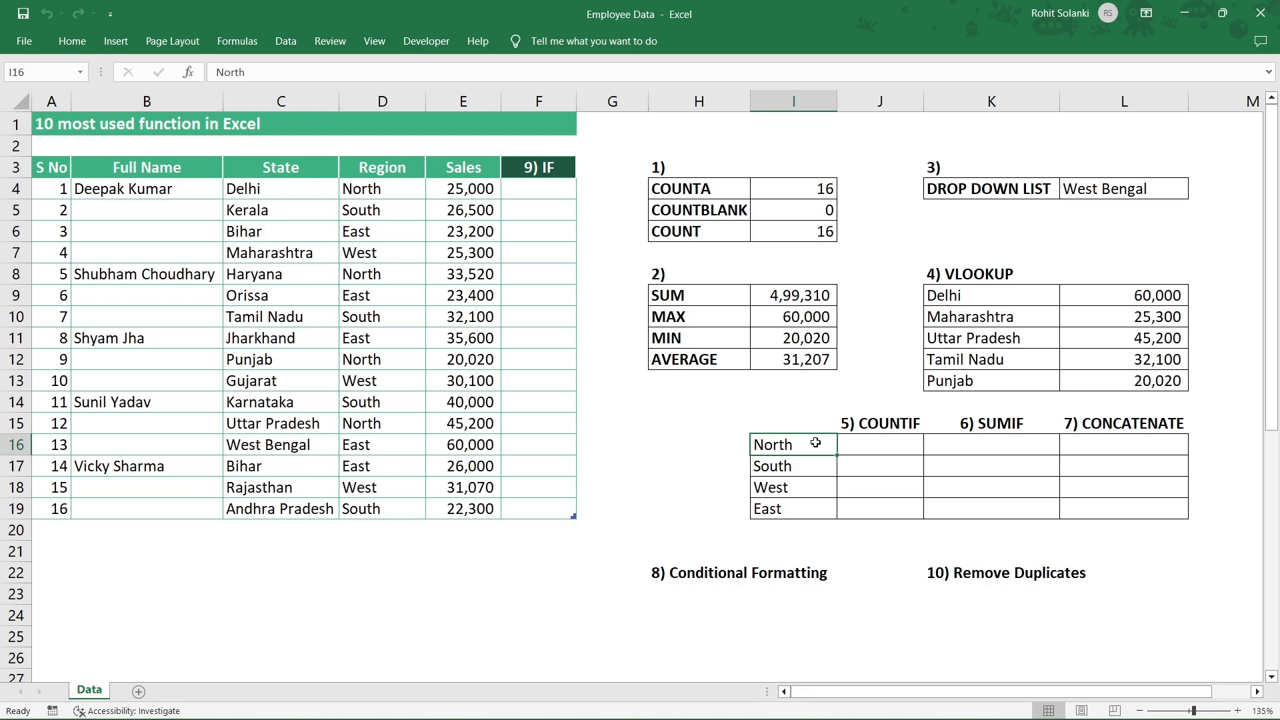
left_click(879, 445)
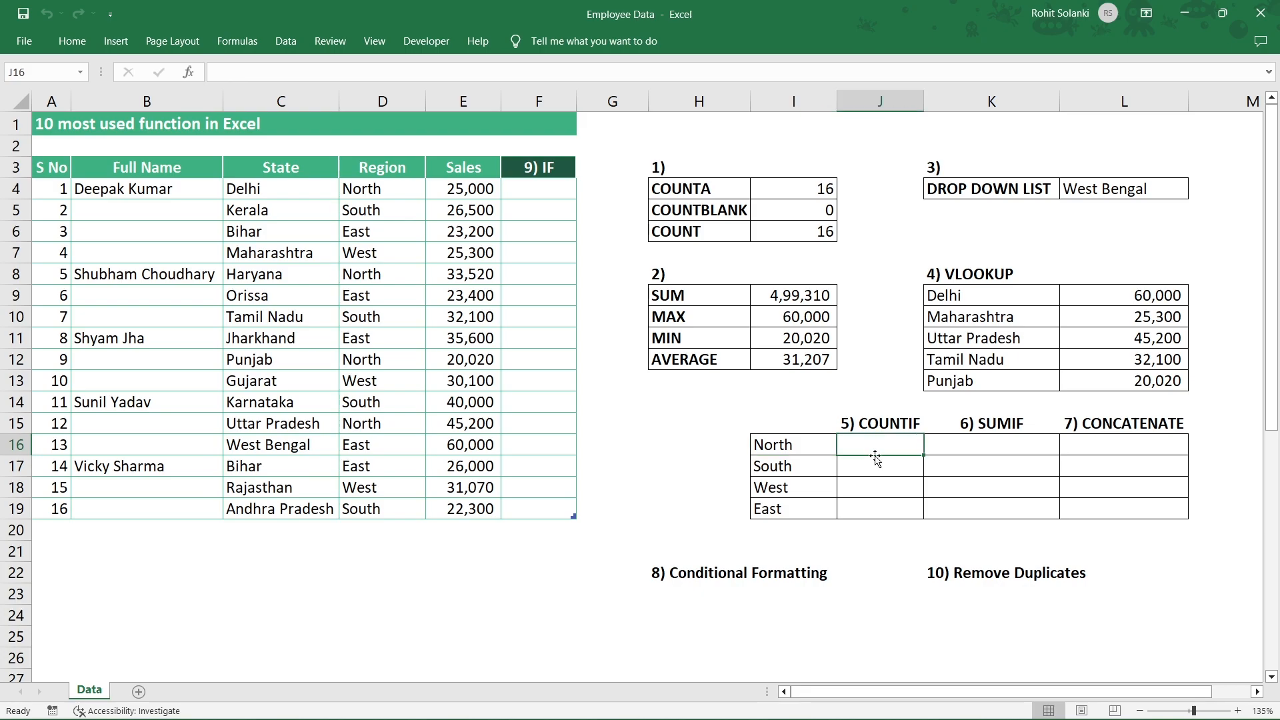
type("=cou")
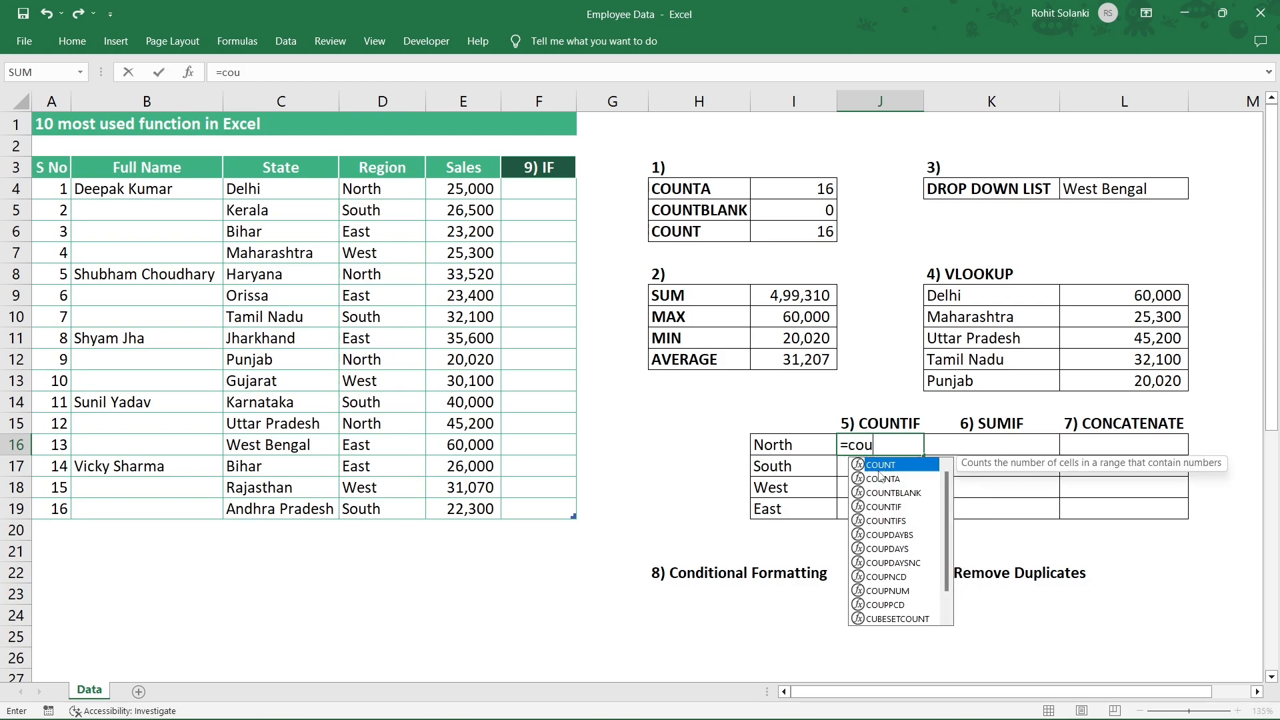
type("ntif")
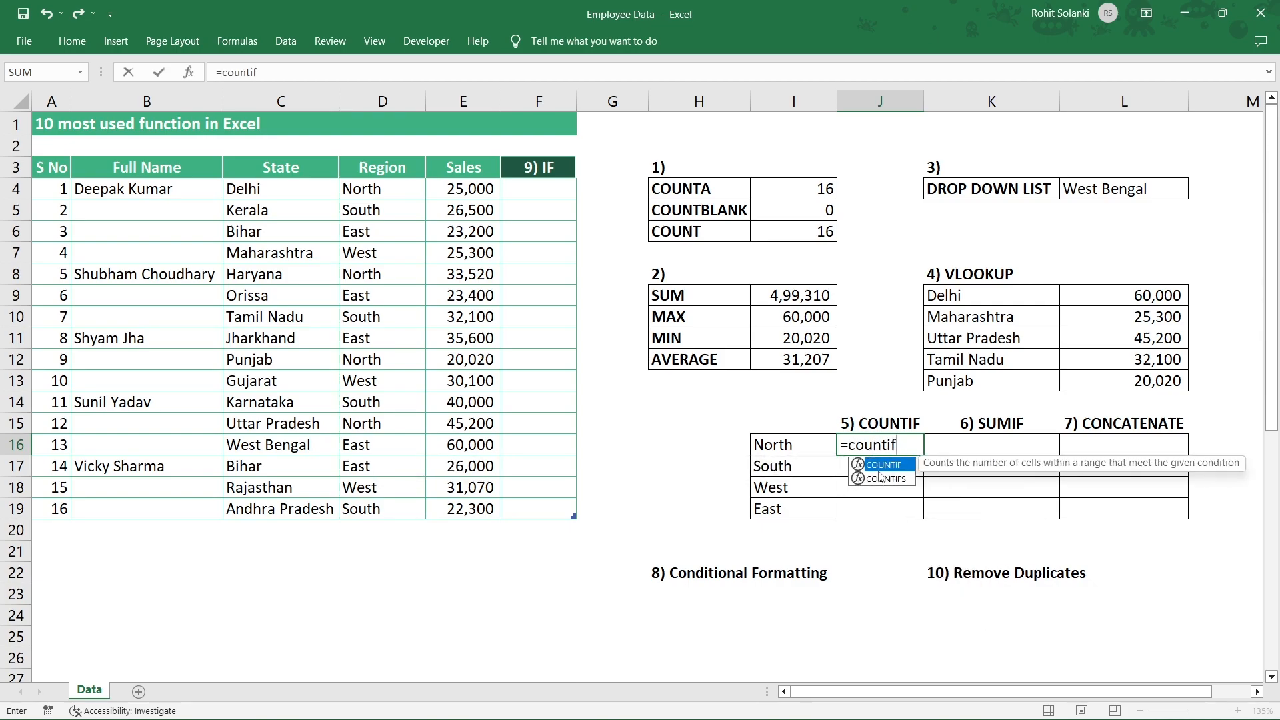
type("(")
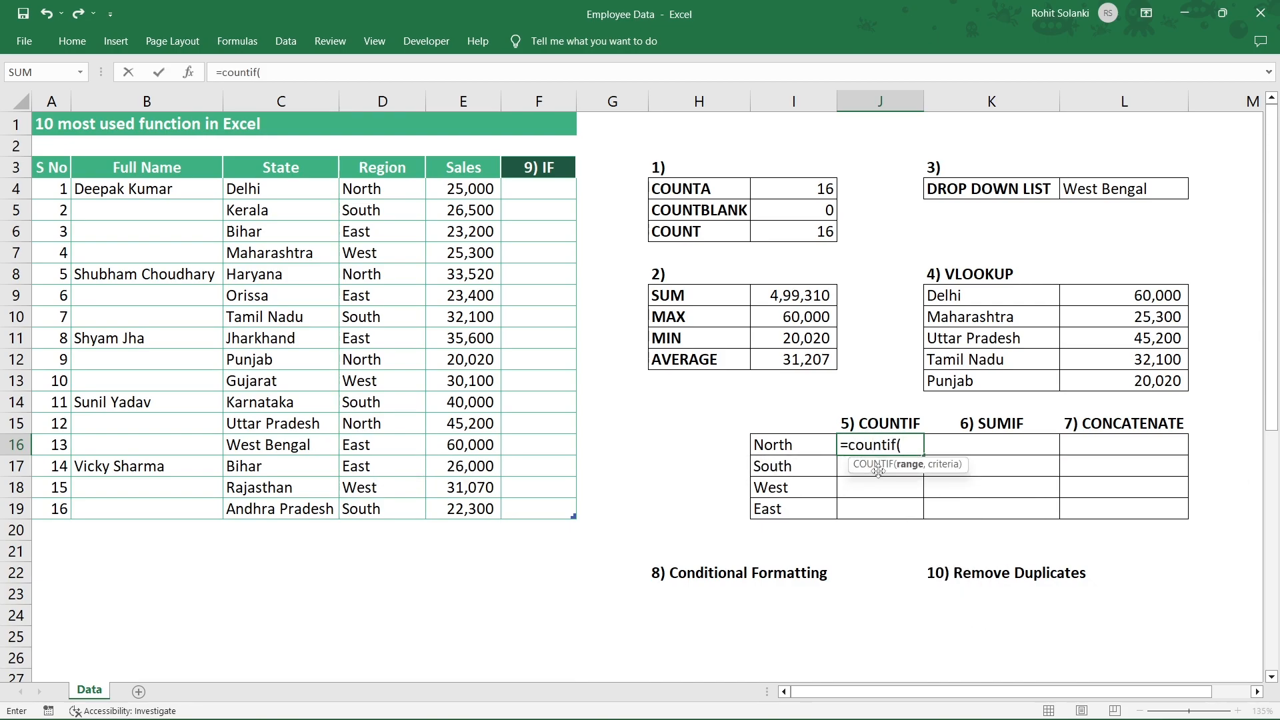
left_click_drag(382, 197, 396, 499)
type(",")
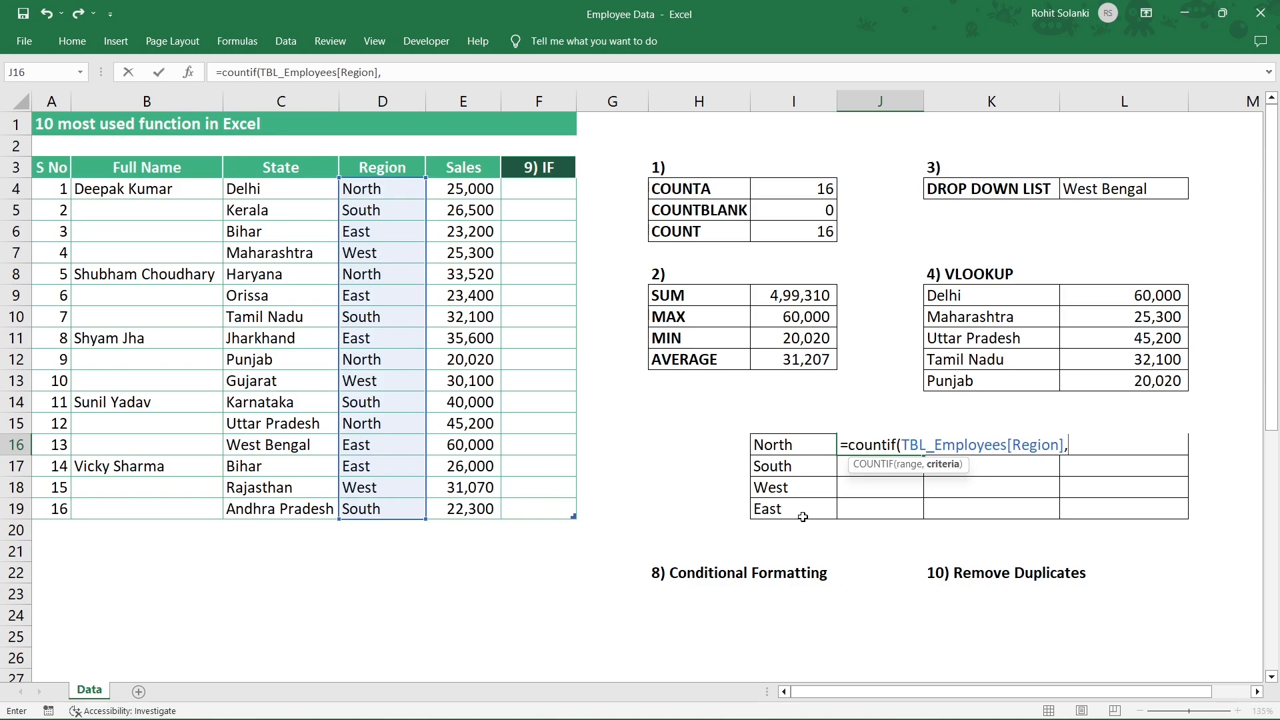
left_click(810, 443)
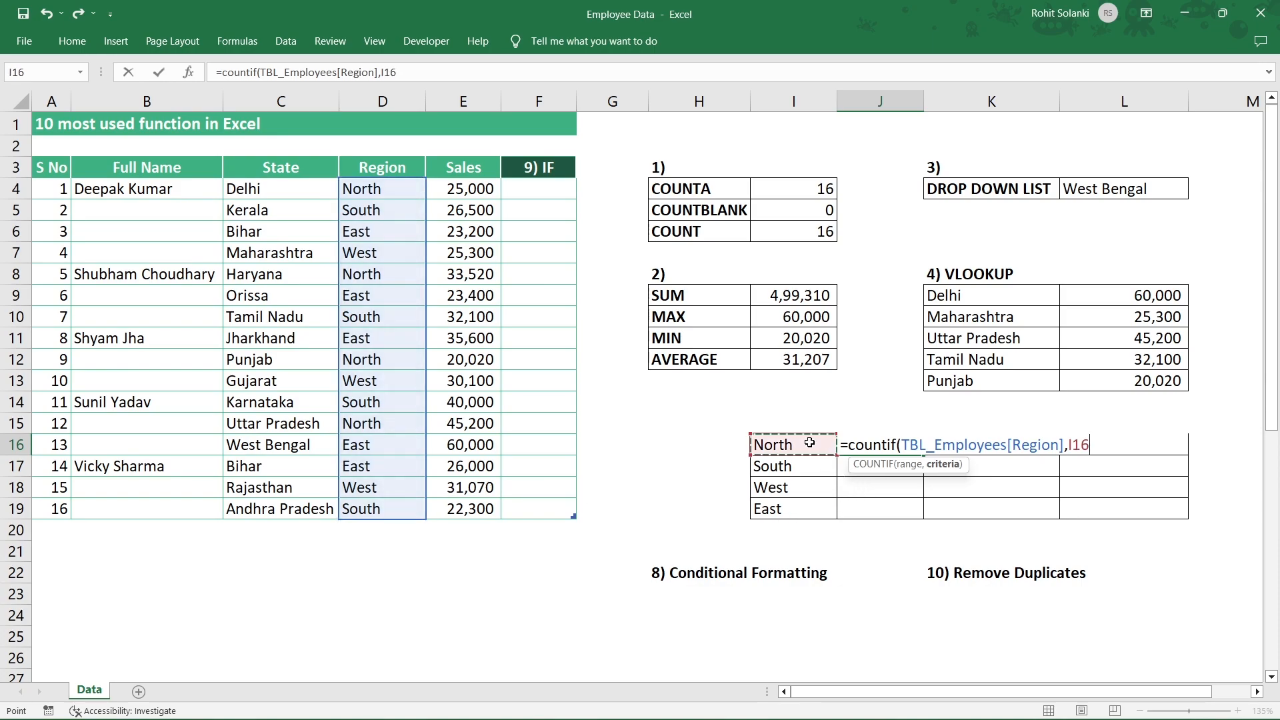
type(")")
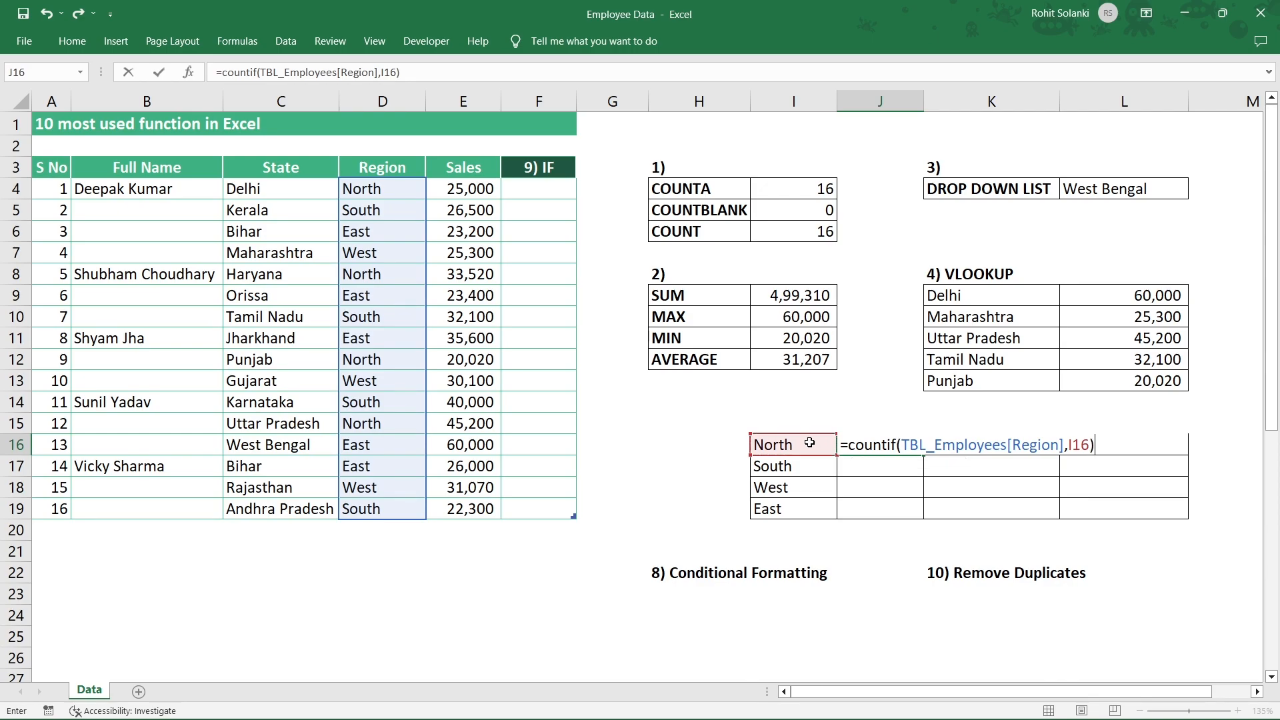
key("Return")
- Check the North count in J16 against each North entry in the table's Region column
left_click(893, 444)
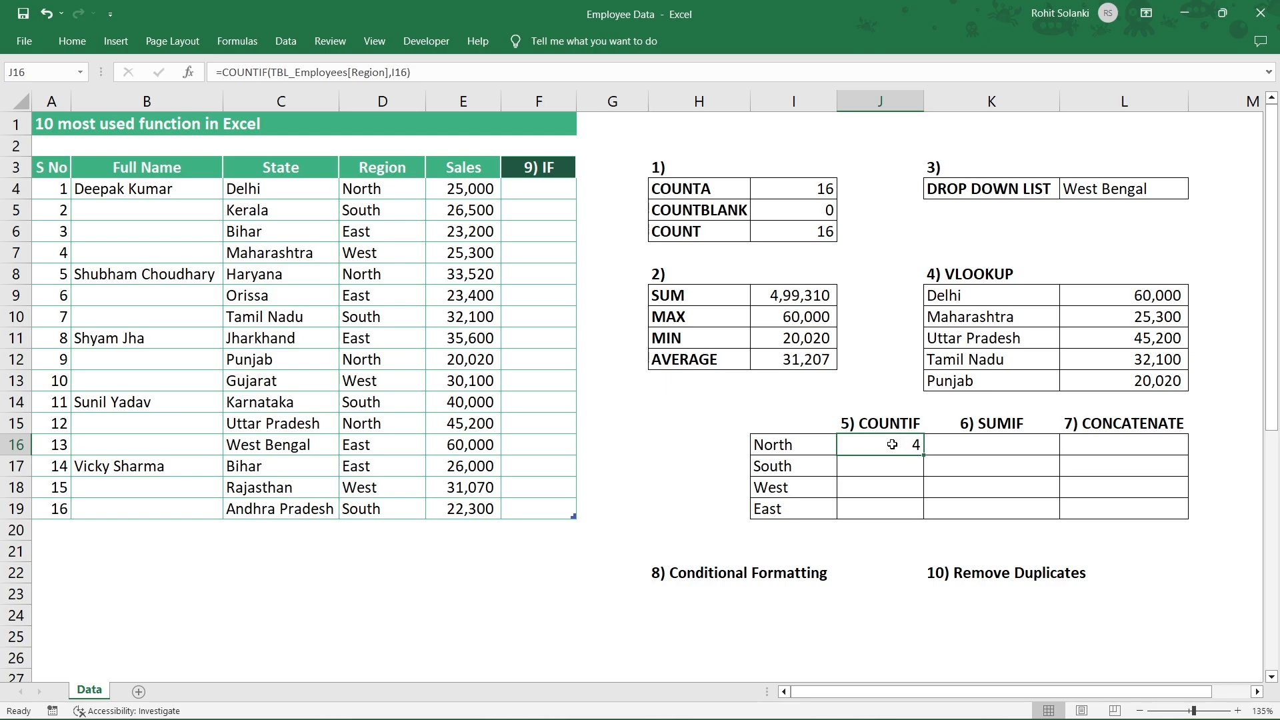
left_click(407, 198)
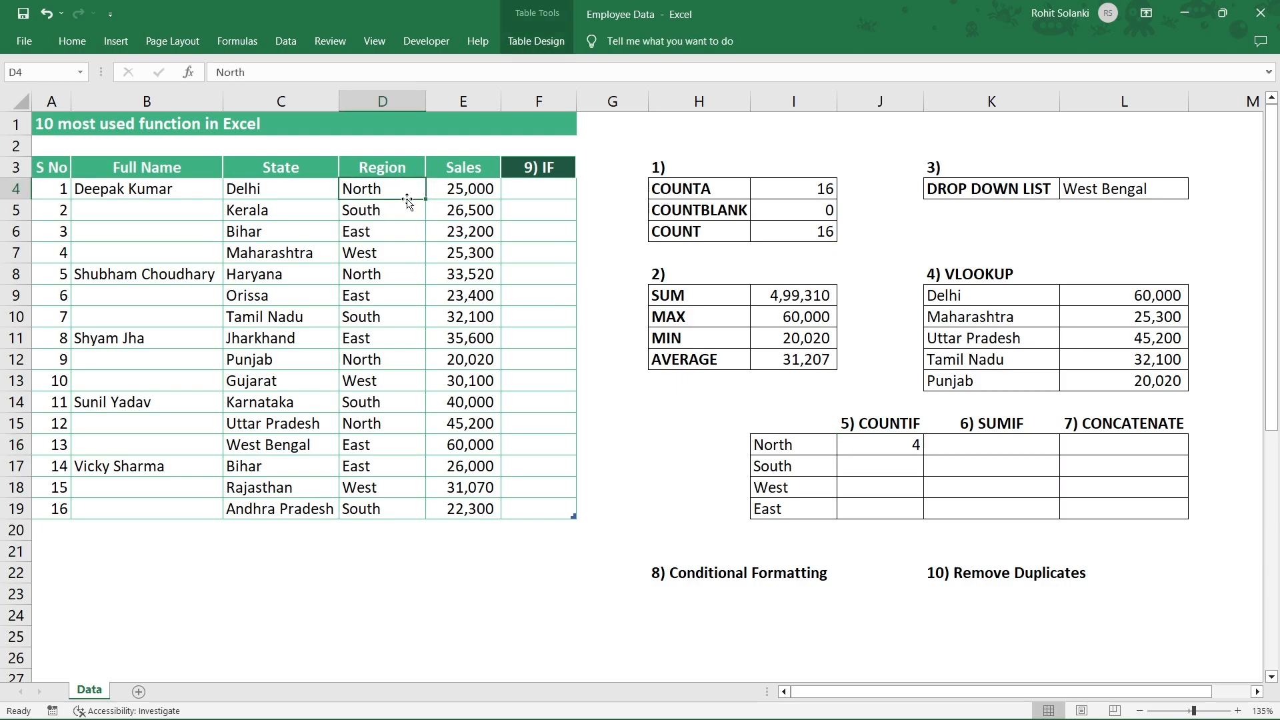
left_click_drag(331, 186, 400, 190)
left_click(405, 184)
left_click_drag(300, 276, 384, 273)
left_click(398, 272)
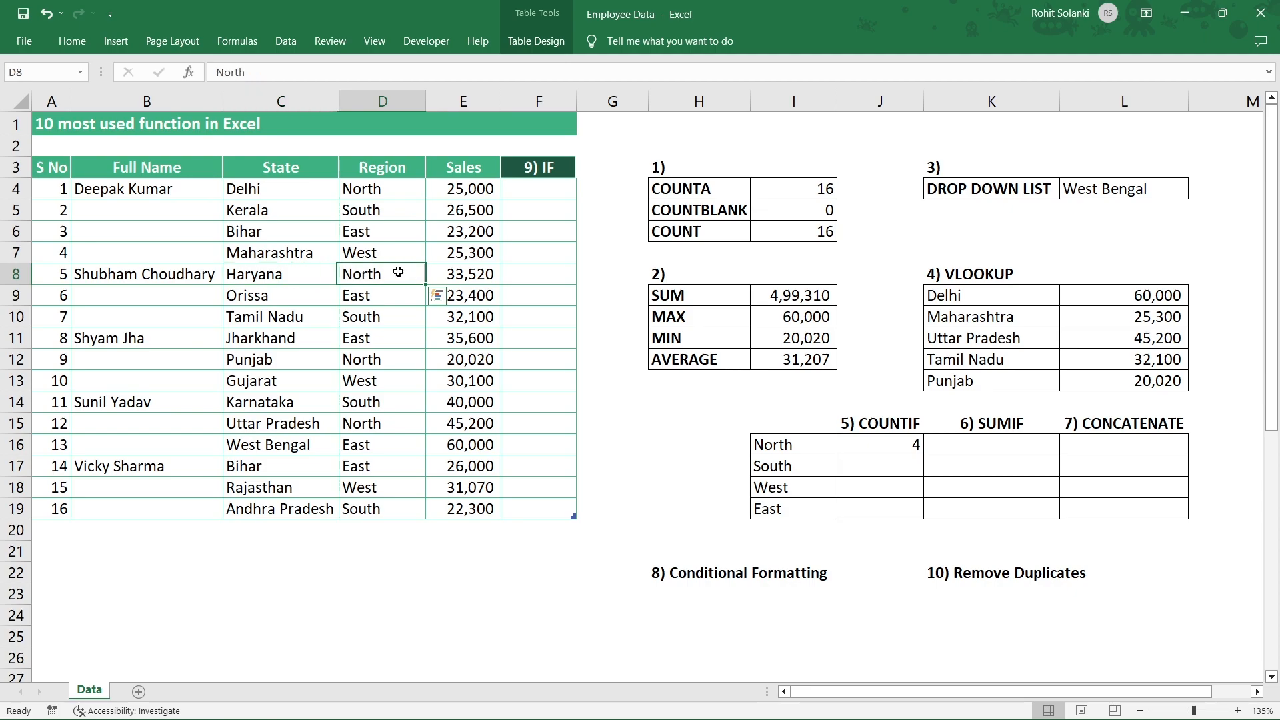
left_click_drag(322, 357, 386, 362)
left_click(386, 362)
left_click(306, 428)
left_click_drag(306, 428, 391, 422)
left_click(391, 422)
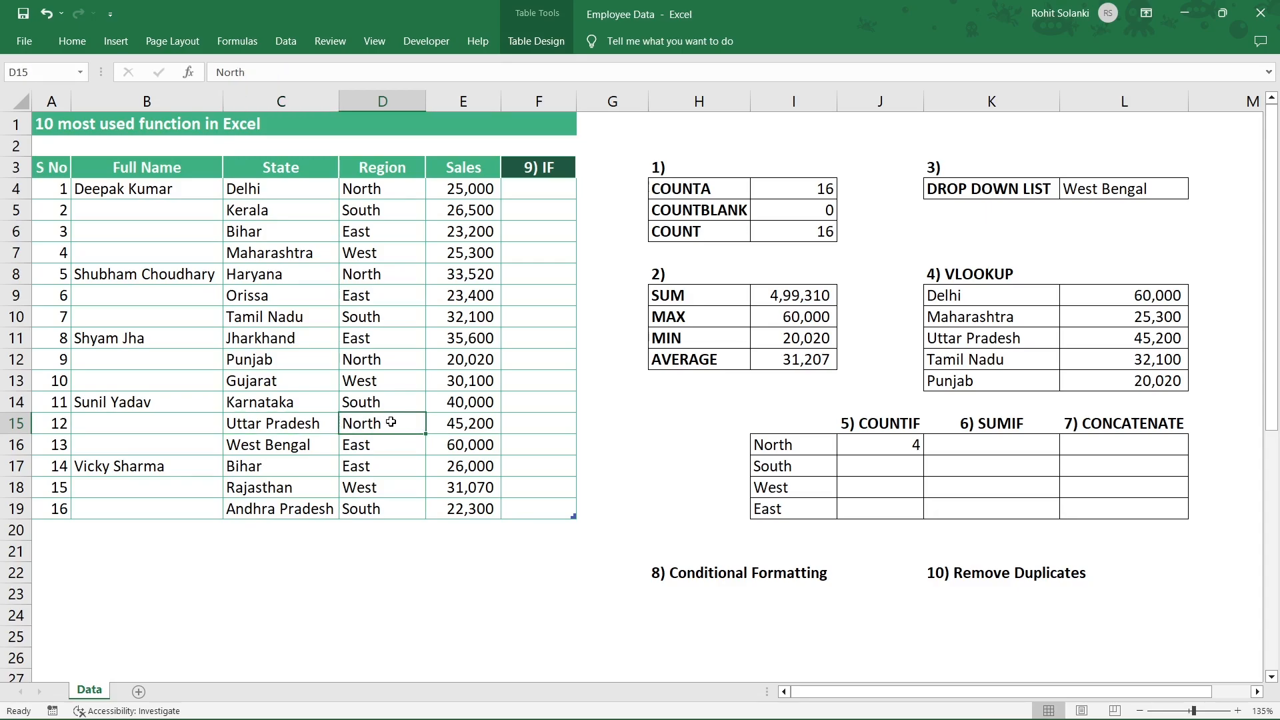
left_click(855, 448)
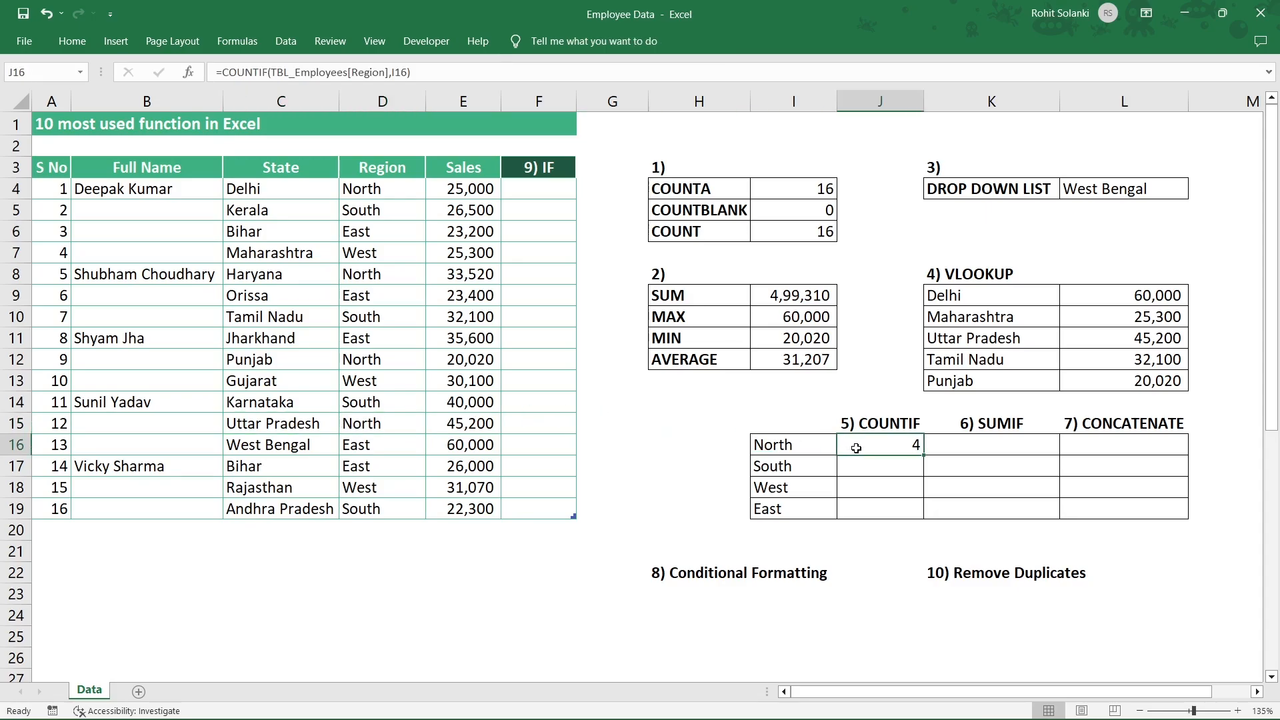
- Fill the COUNTIF formula from J16 down to J19 for the South, West and East regions
left_click(818, 467)
left_click(814, 485)
left_click(812, 517)
left_click(915, 455)
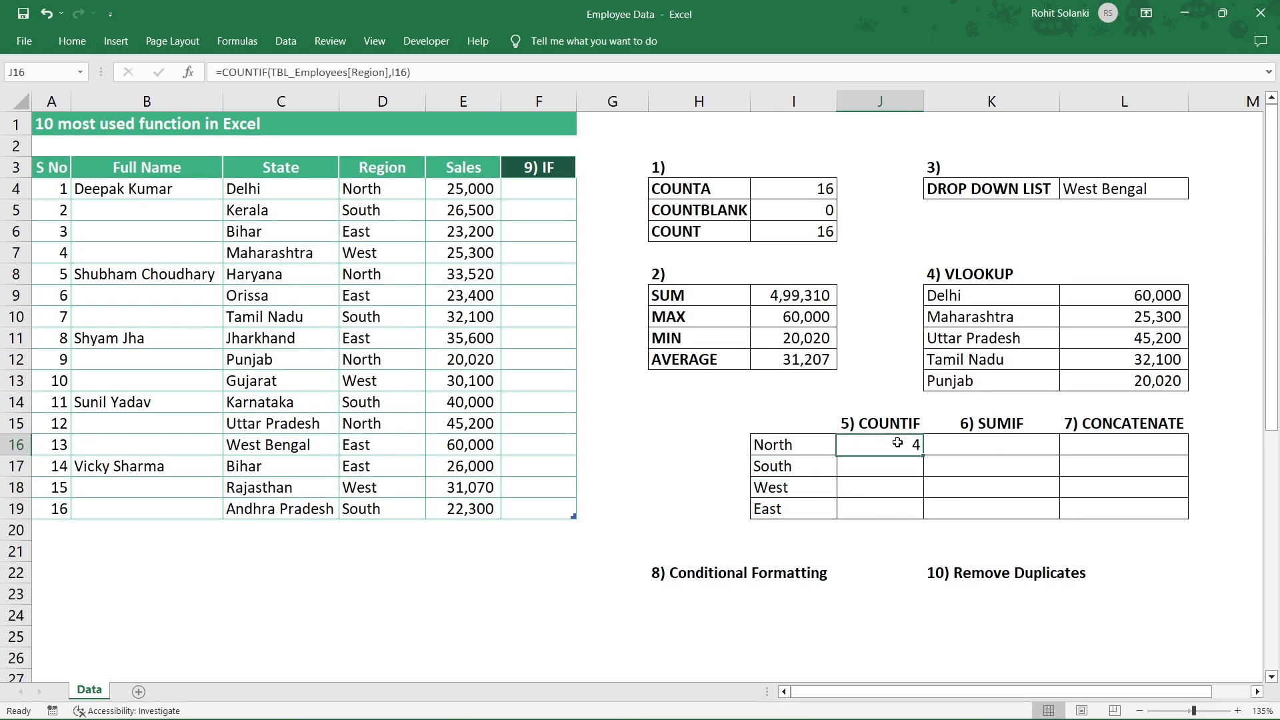
left_click_drag(924, 454, 925, 513)
left_click(886, 510)
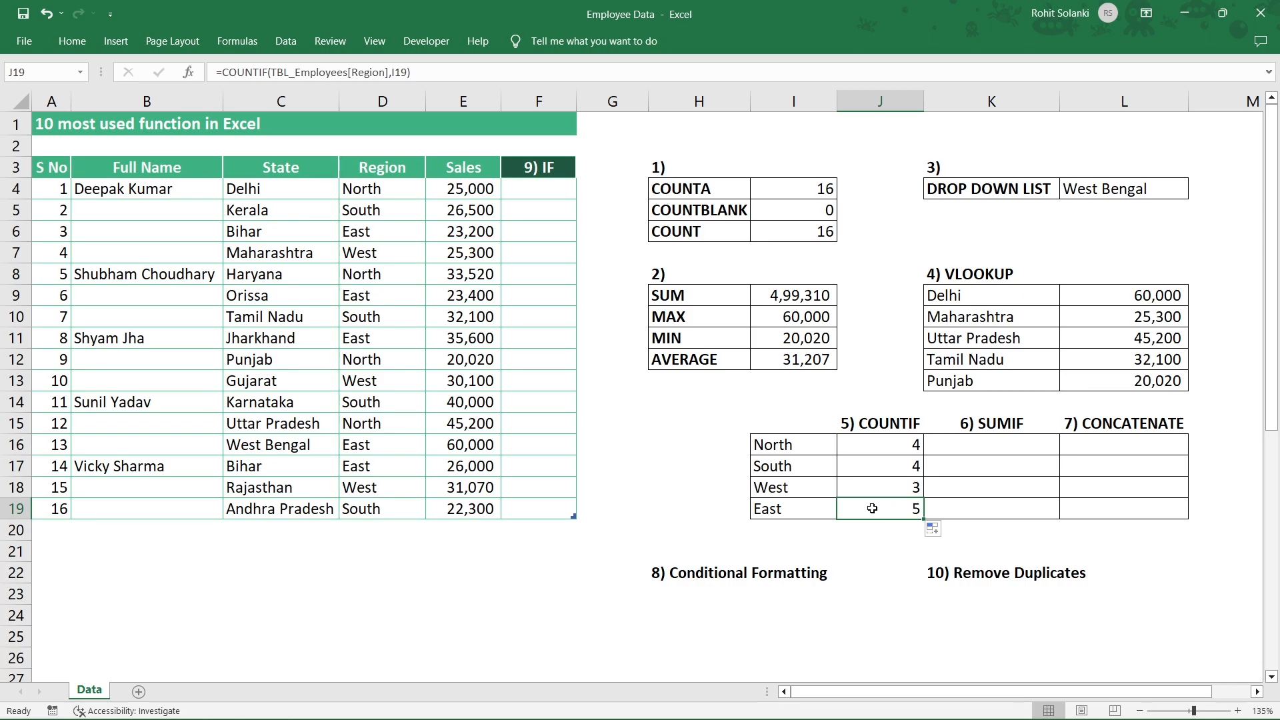
- Compare the SUMIF section with the COUNTIF section and its formula in the North row
left_click(975, 421)
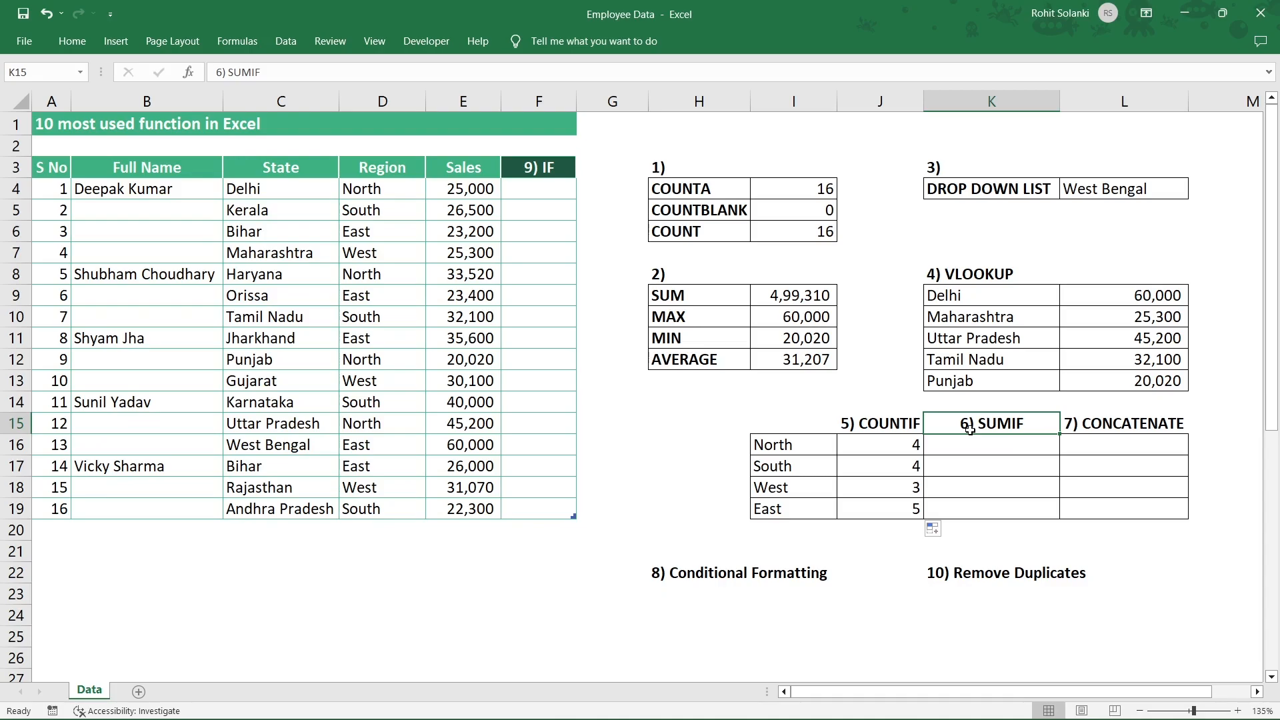
left_click(912, 428)
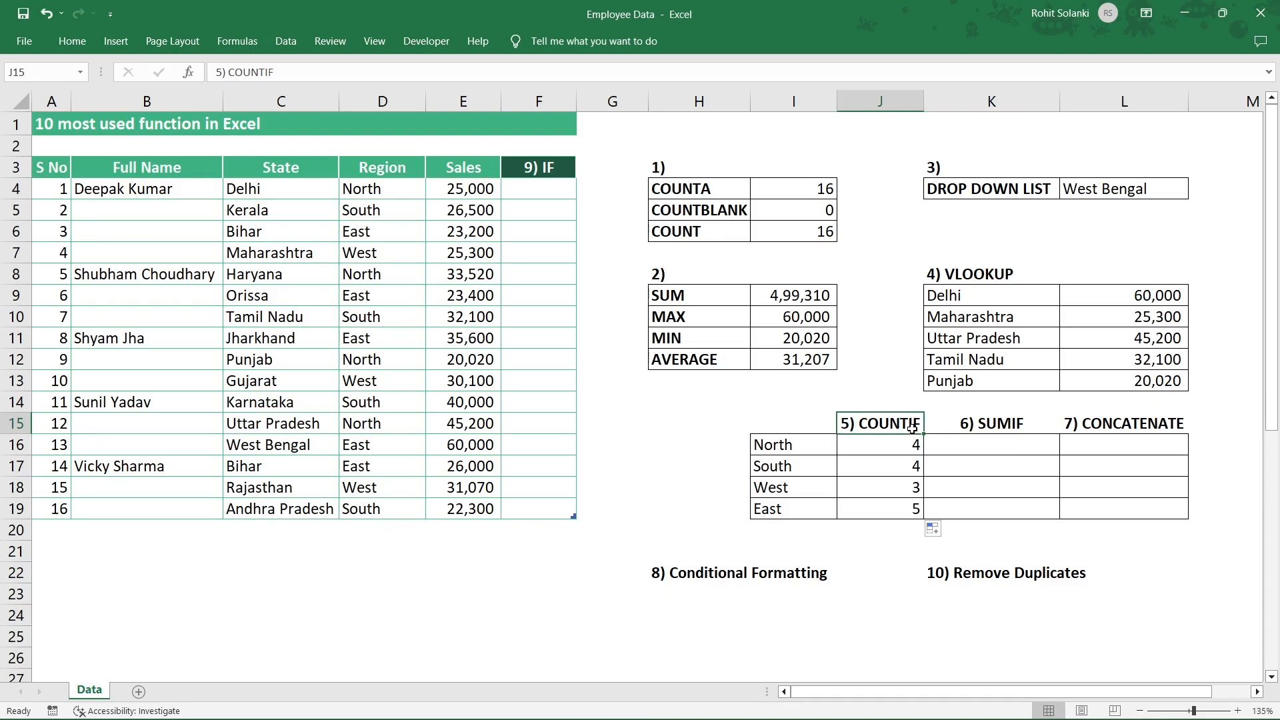
left_click(828, 448)
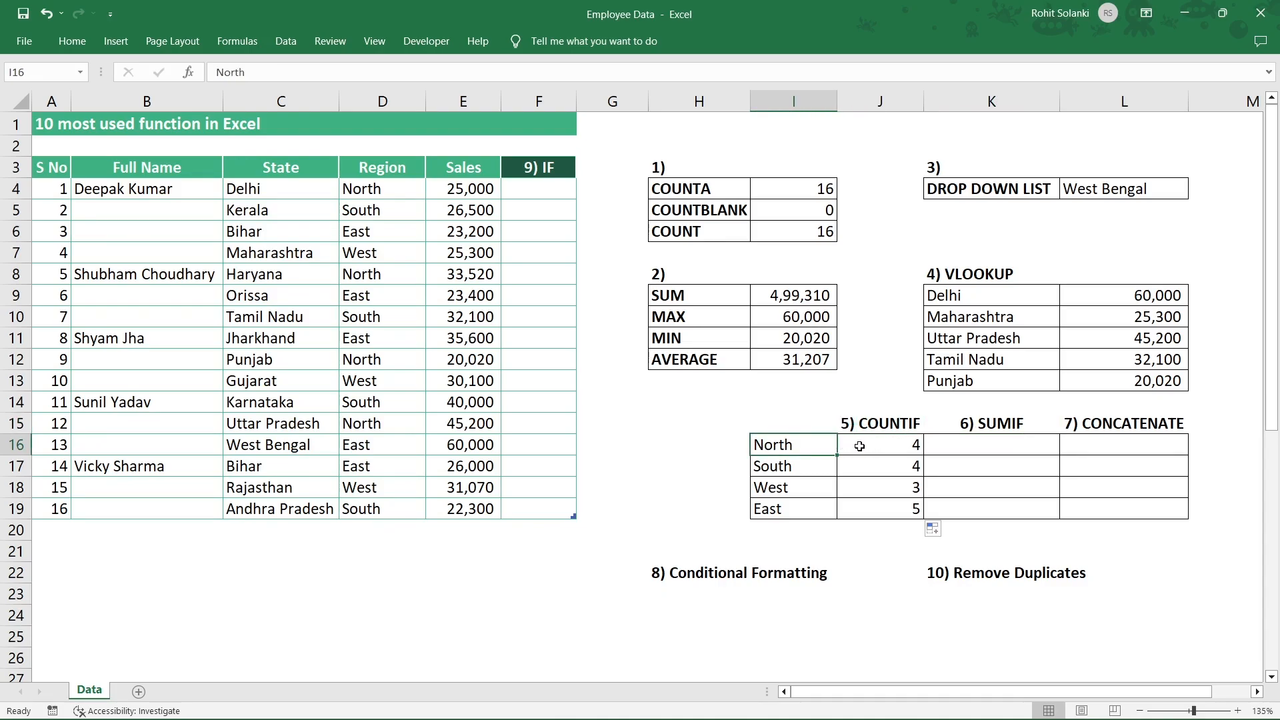
left_click(860, 446)
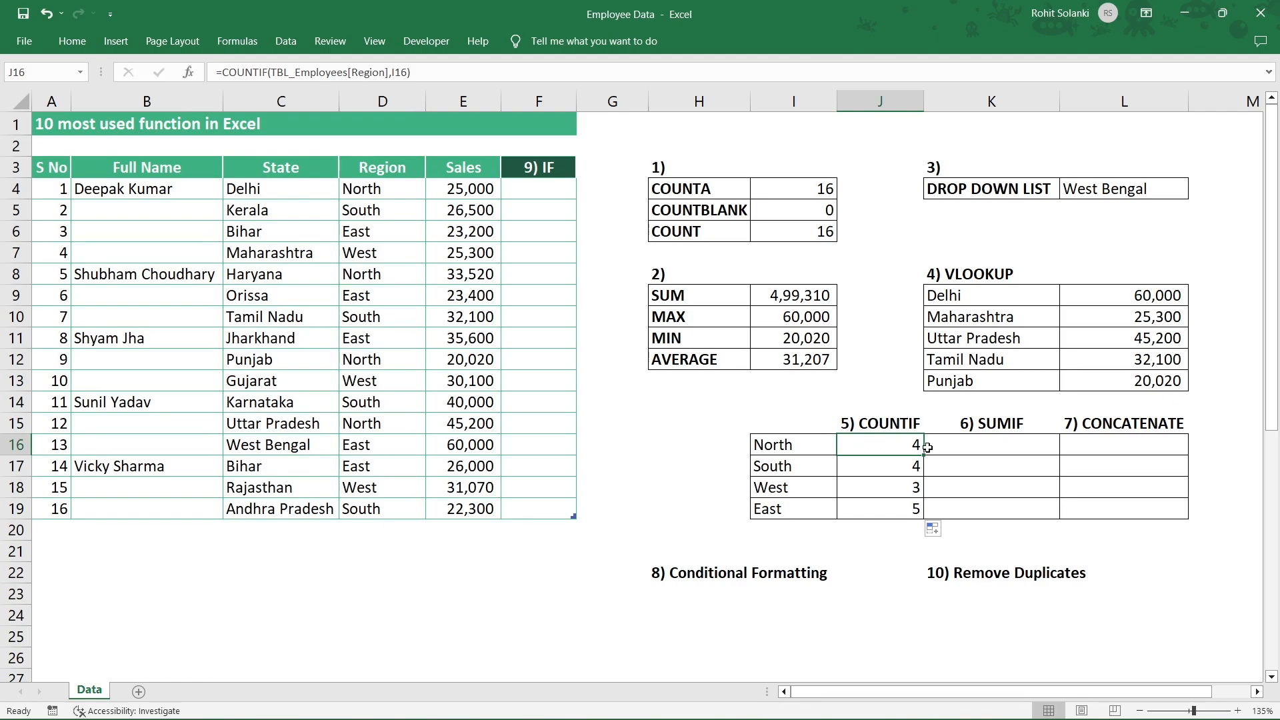
- Enter a SUMIF formula in K16 with the table's Region column as range, I16 as criteria and the Sales column as sum range
left_click(984, 424)
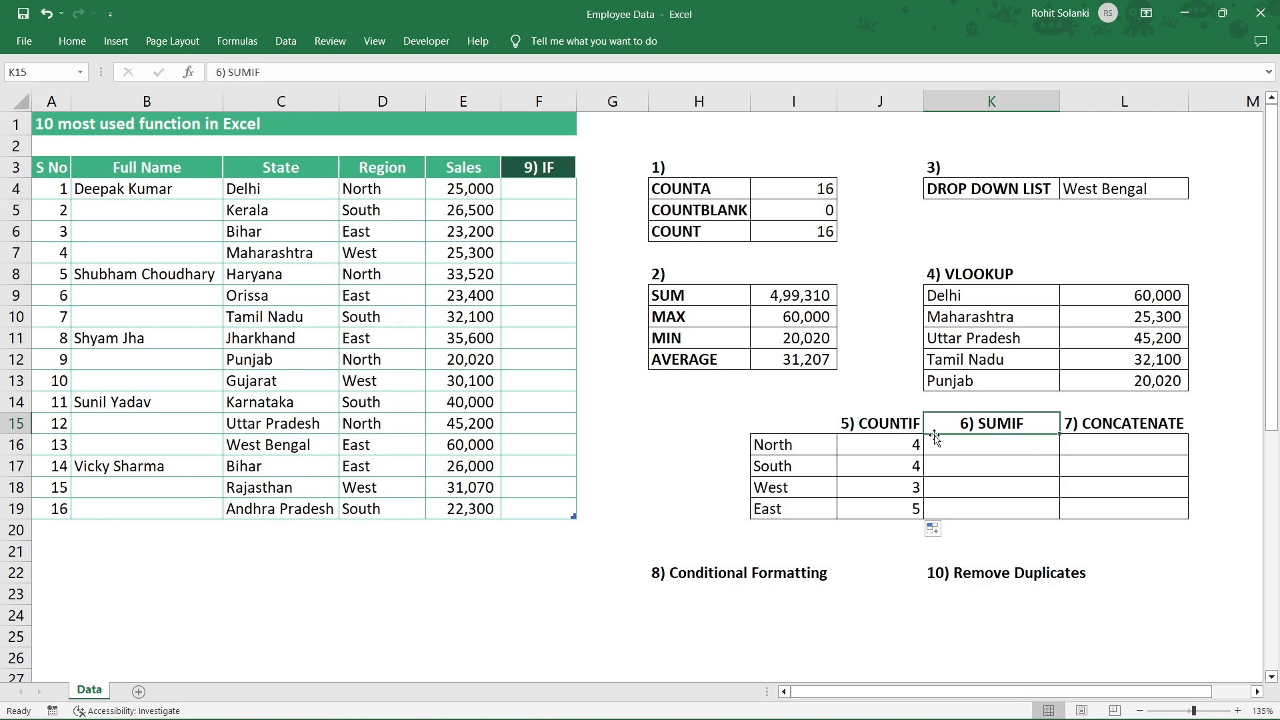
left_click(827, 449)
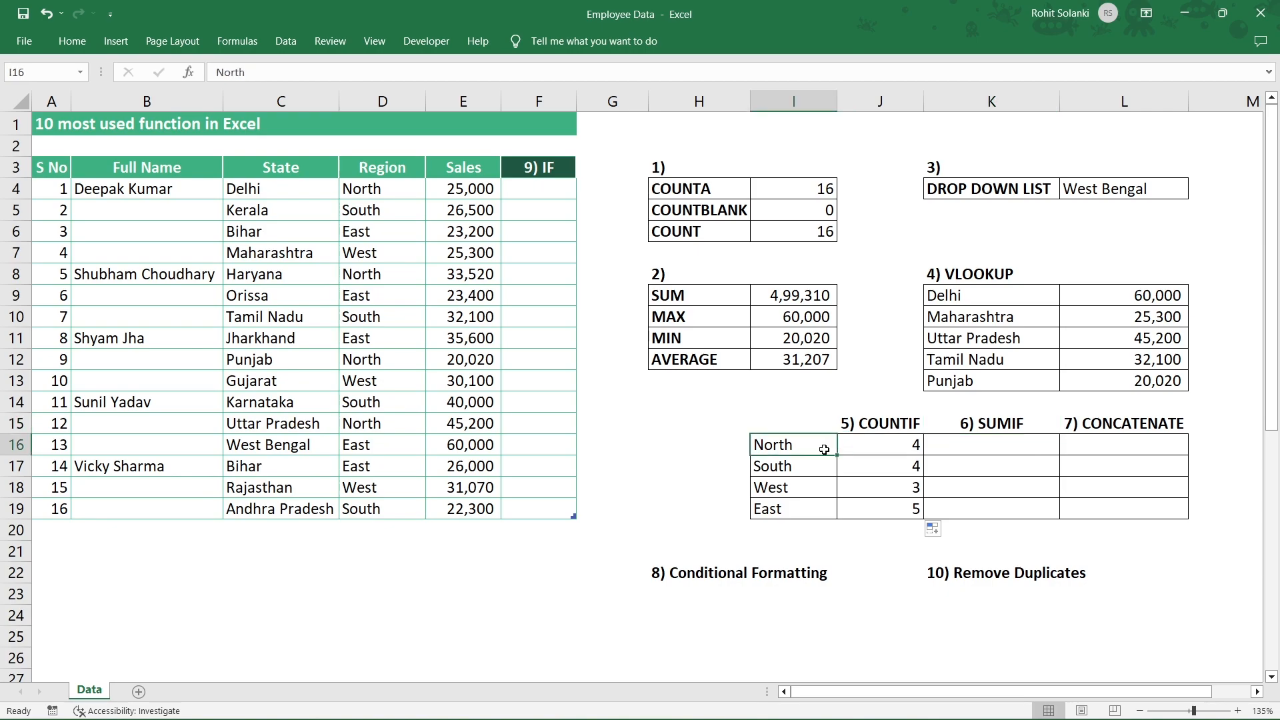
left_click(942, 448)
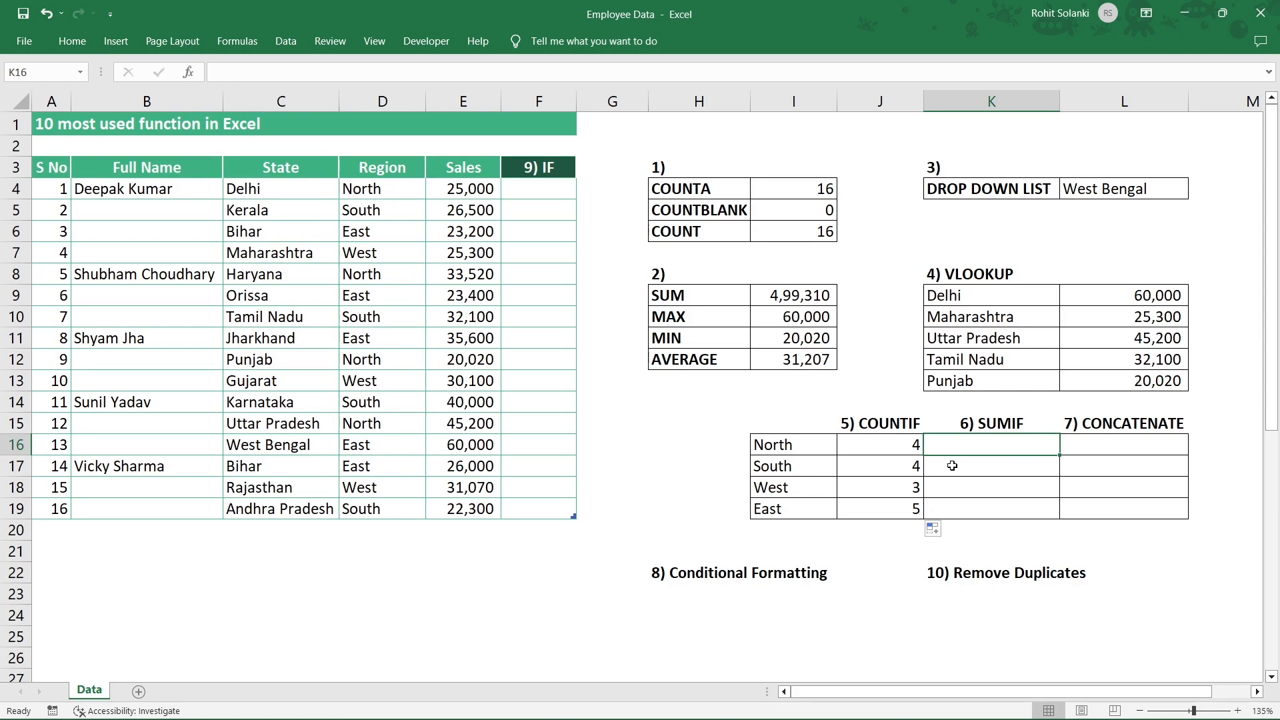
type("=sum")
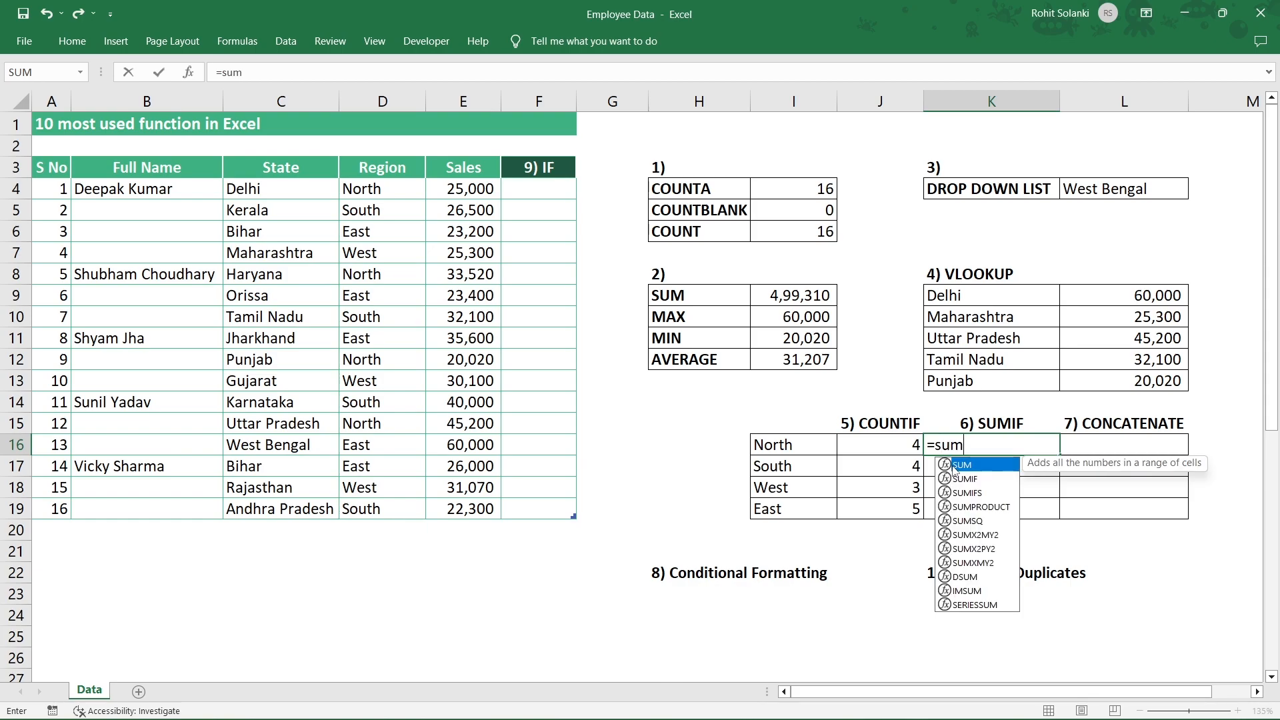
type("if(")
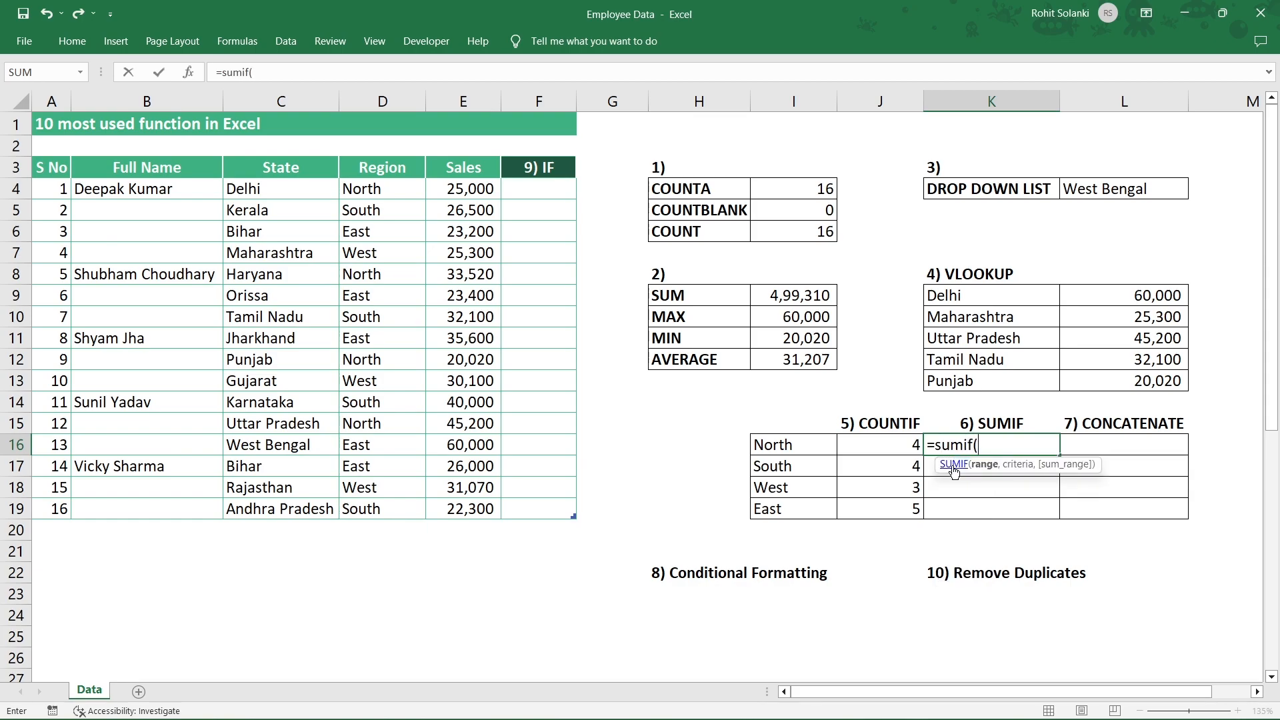
left_click(398, 190)
left_click_drag(398, 191, 366, 514)
type(",")
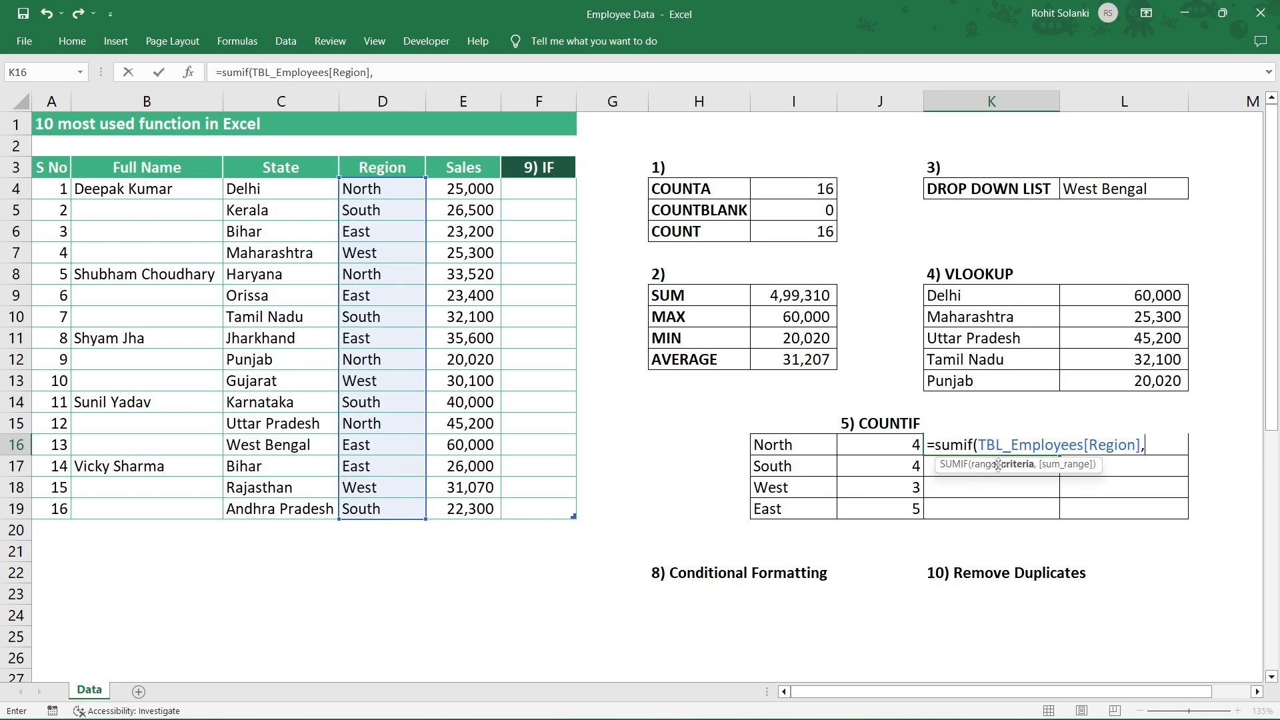
left_click(813, 448)
type(",")
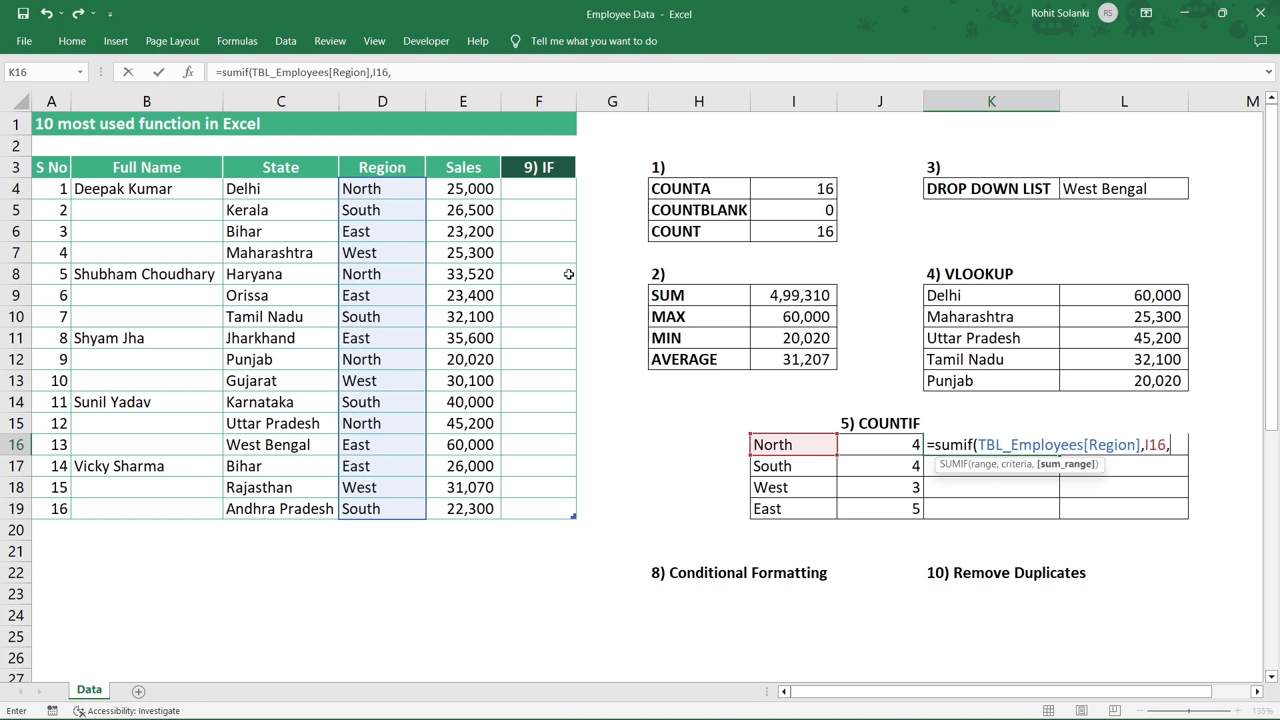
left_click_drag(483, 188, 451, 509)
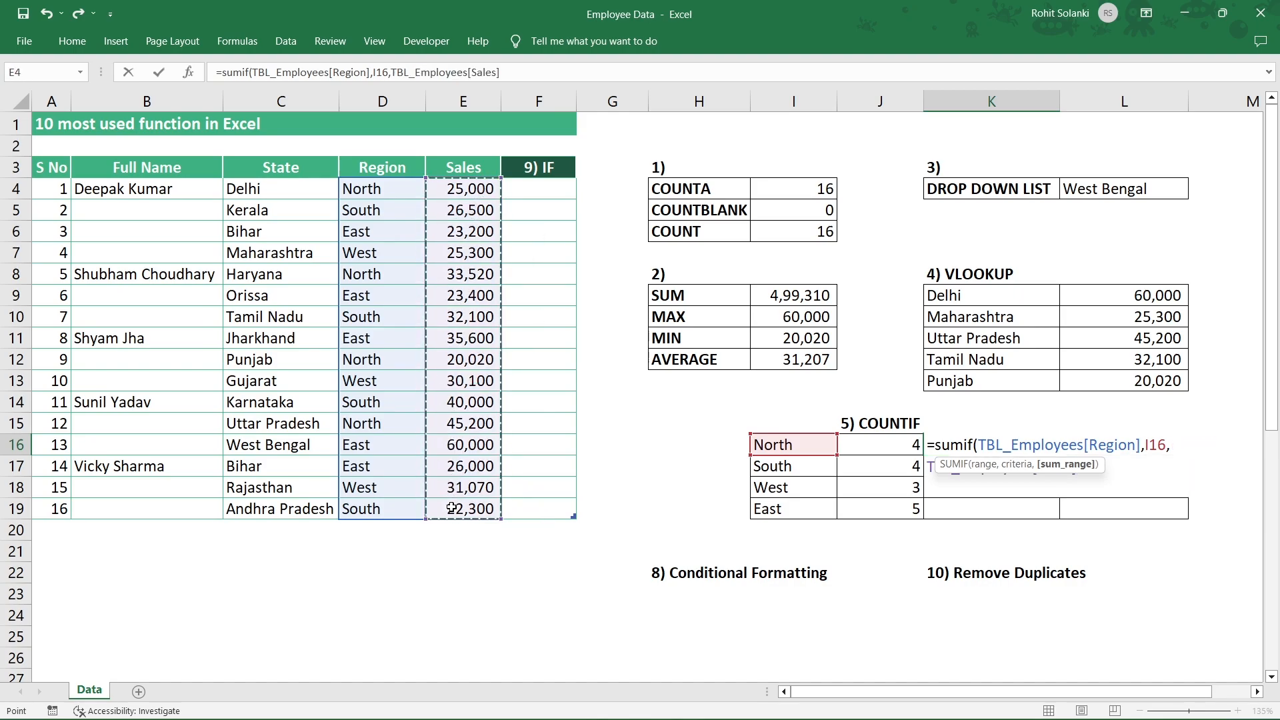
type(")")
key("Return")
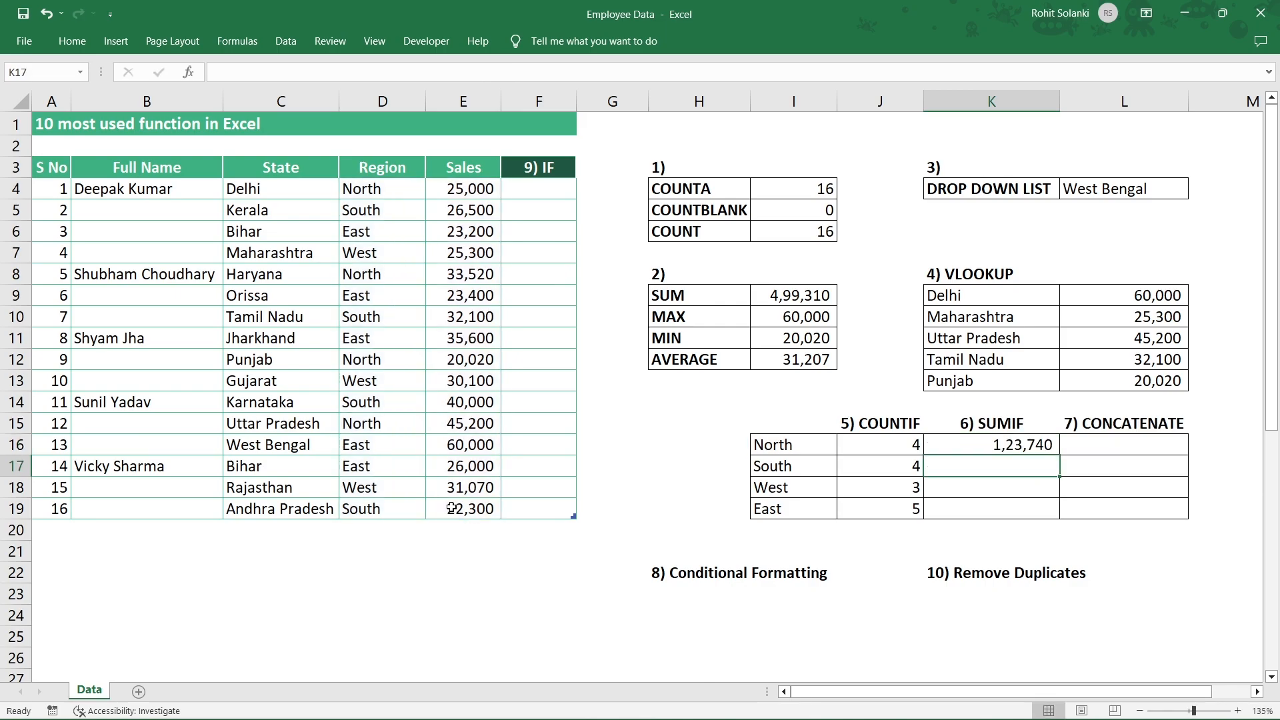
- Fill the SUMIF formula from K16 down to K19 for the South, West and East regions
left_click(931, 449)
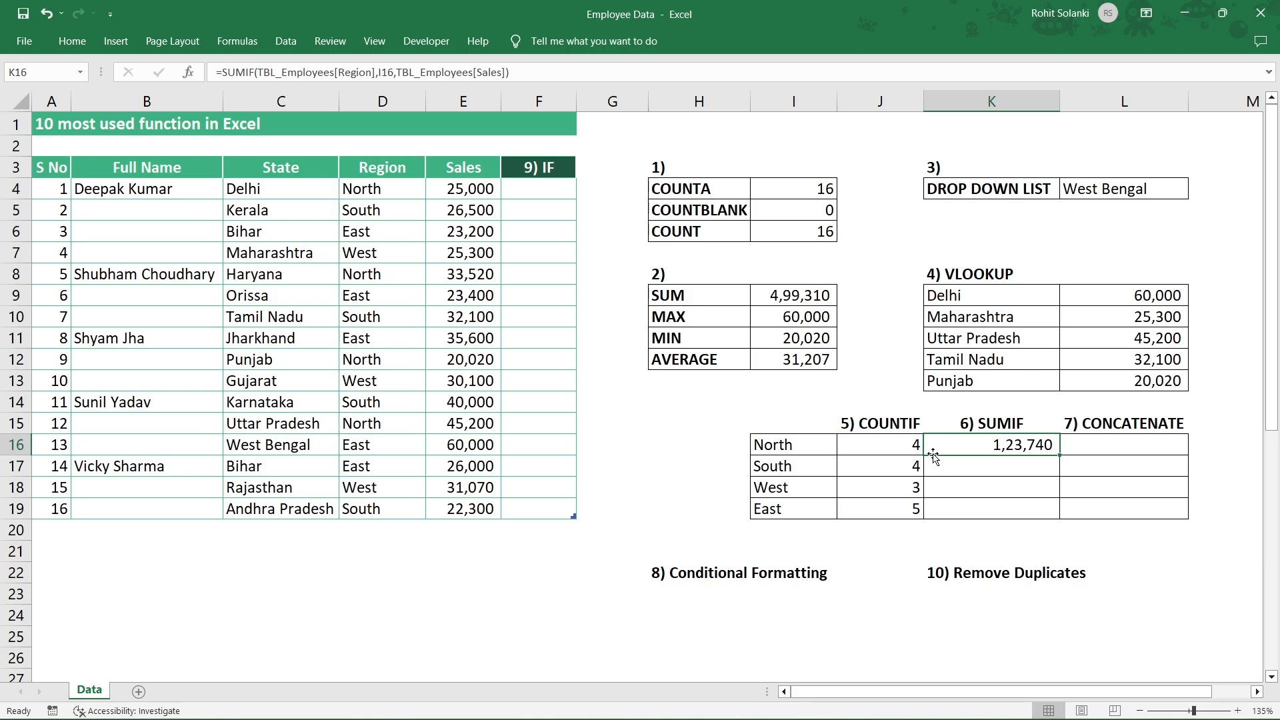
left_click_drag(1059, 454, 1024, 513)
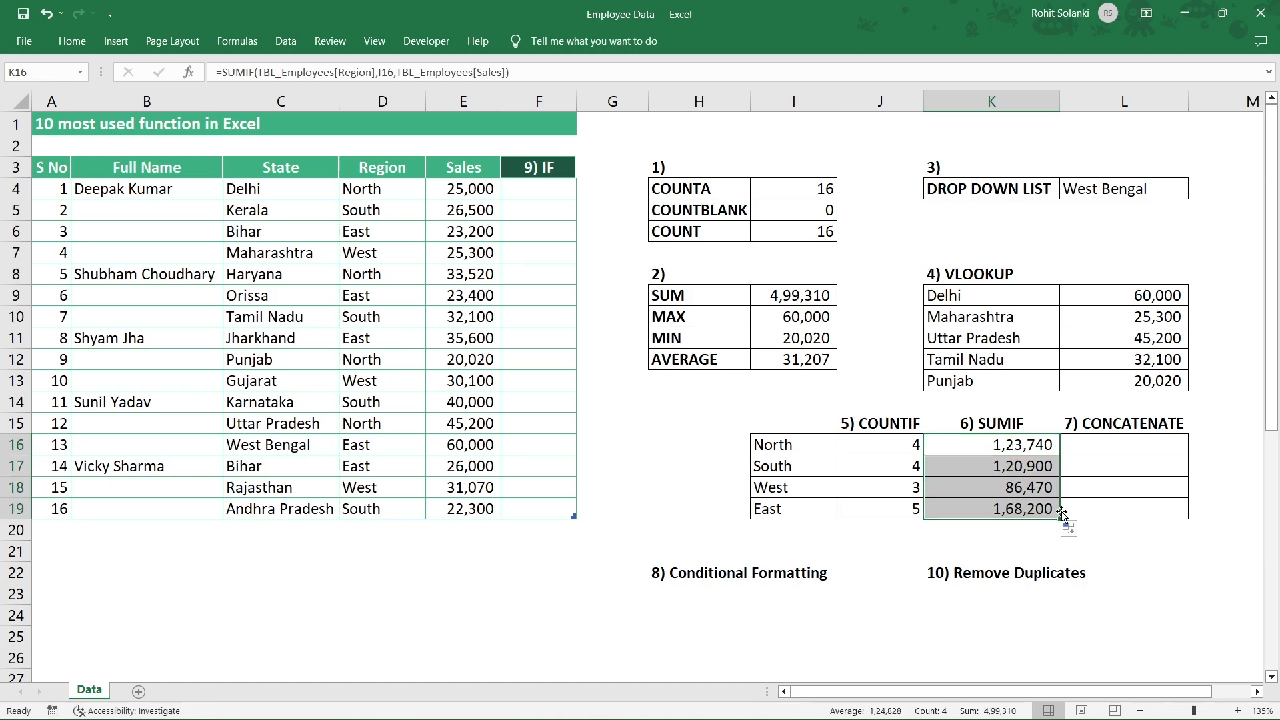
left_click(965, 503)
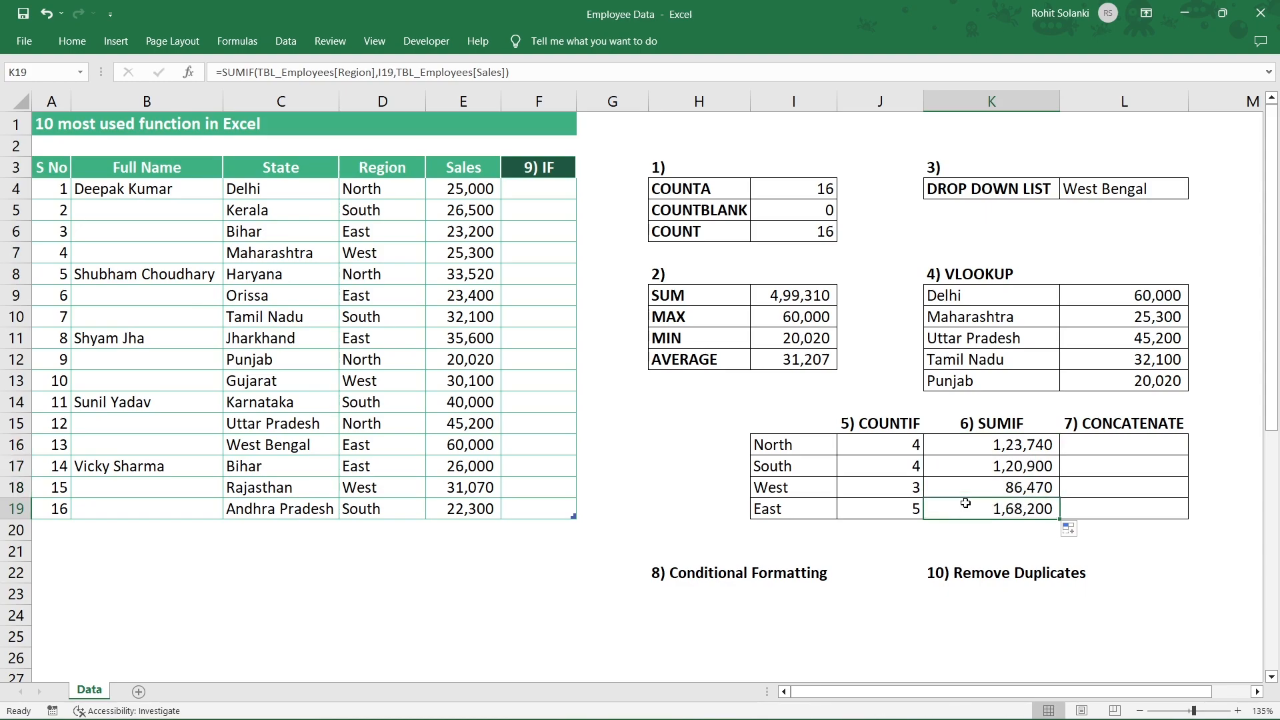
- Enter a CONCATENATE formula in L16 that joins the region name in I16 with the SUMIF total in K16
left_click(1106, 428)
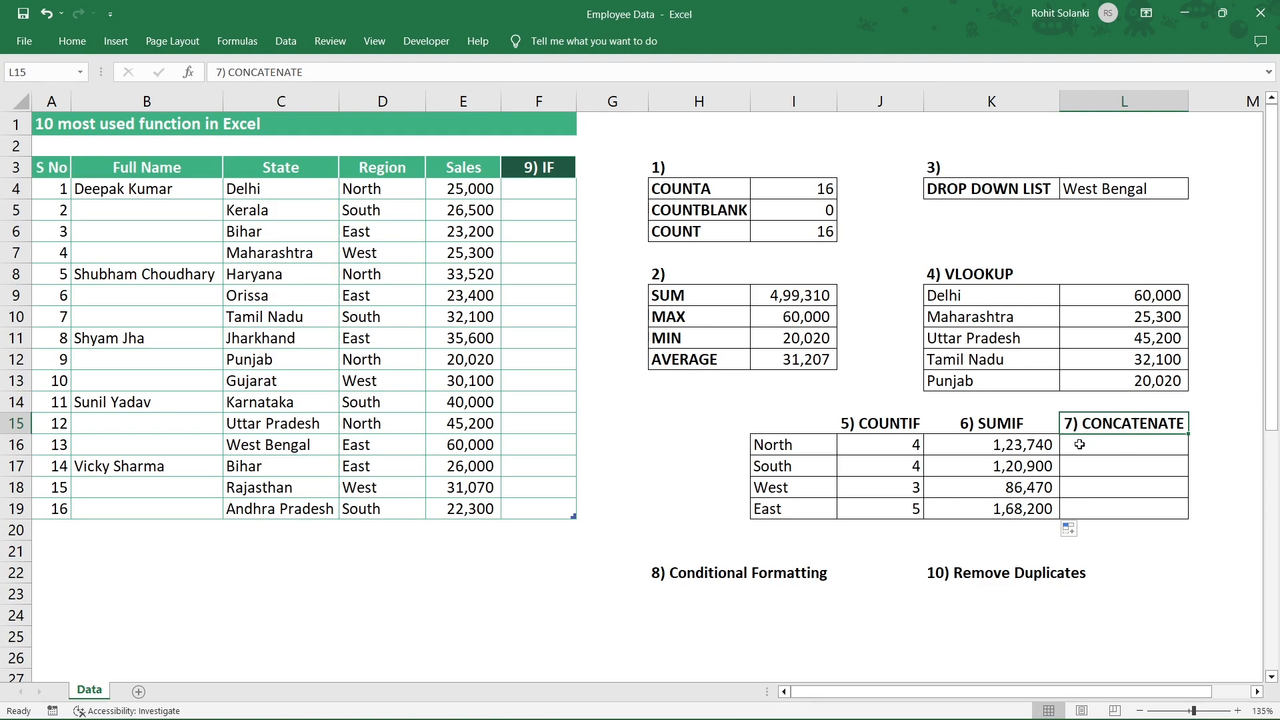
left_click(817, 449)
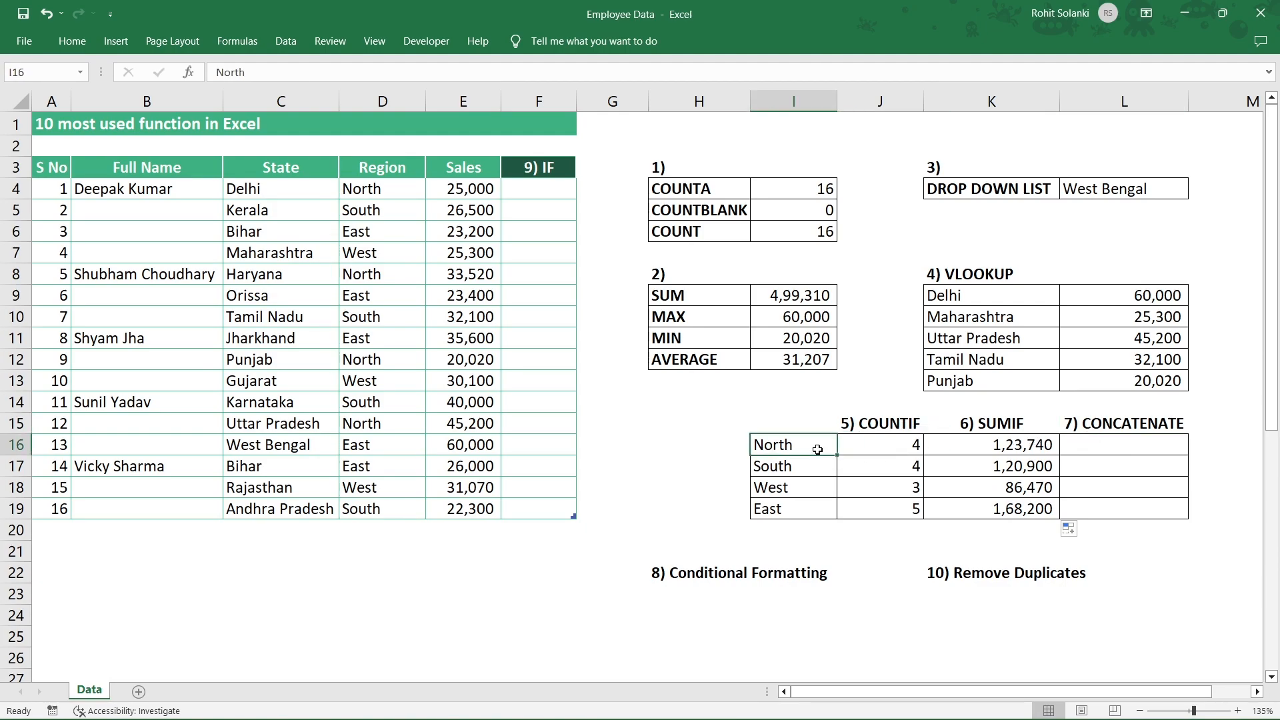
left_click(944, 445)
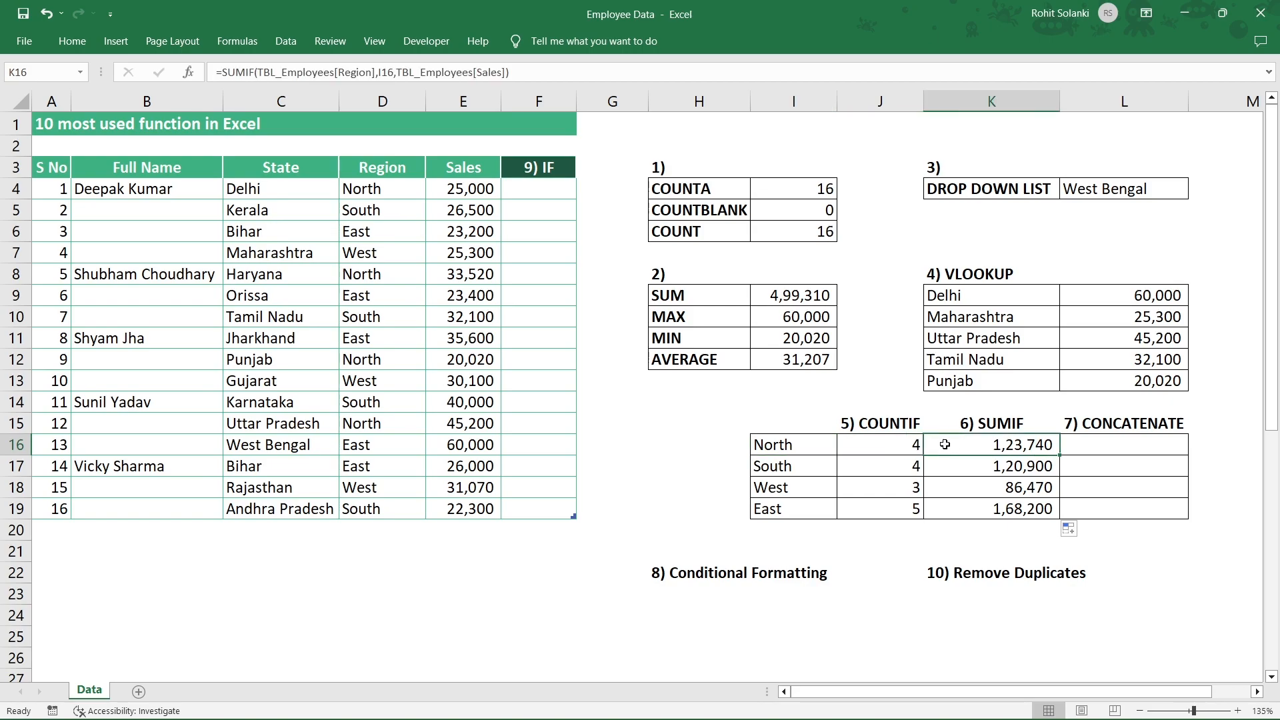
left_click(1084, 444)
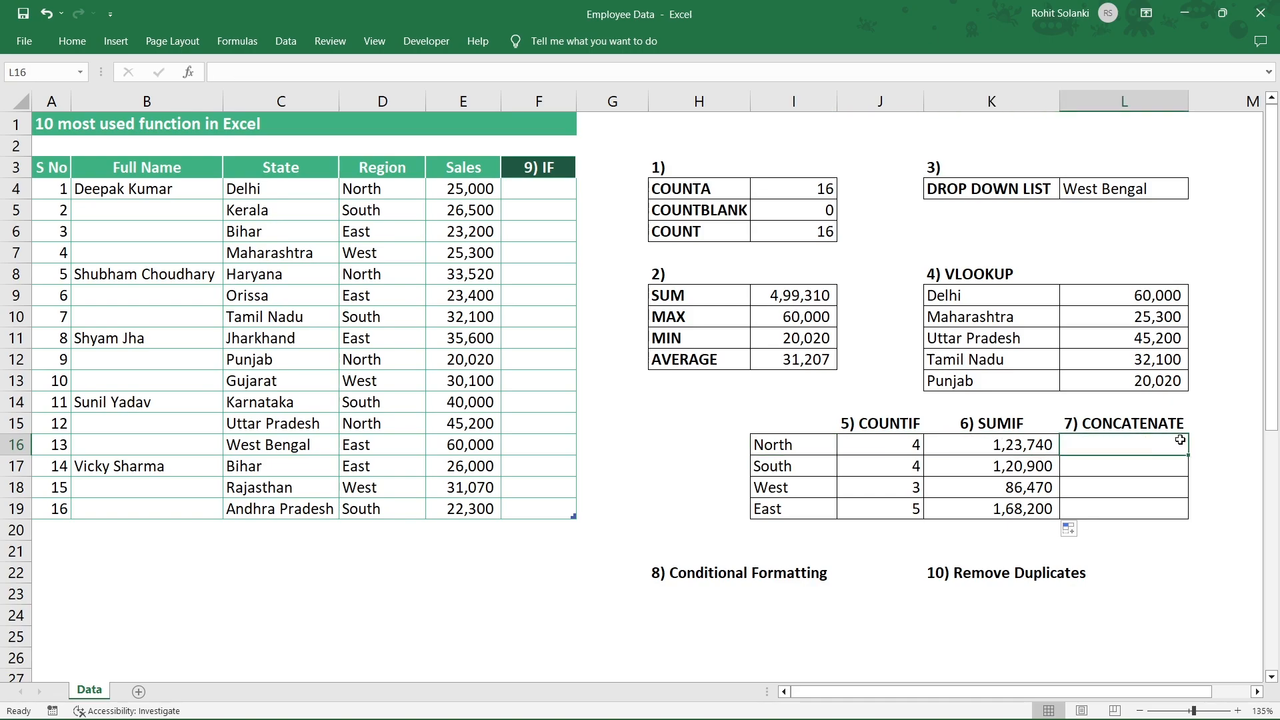
type("=")
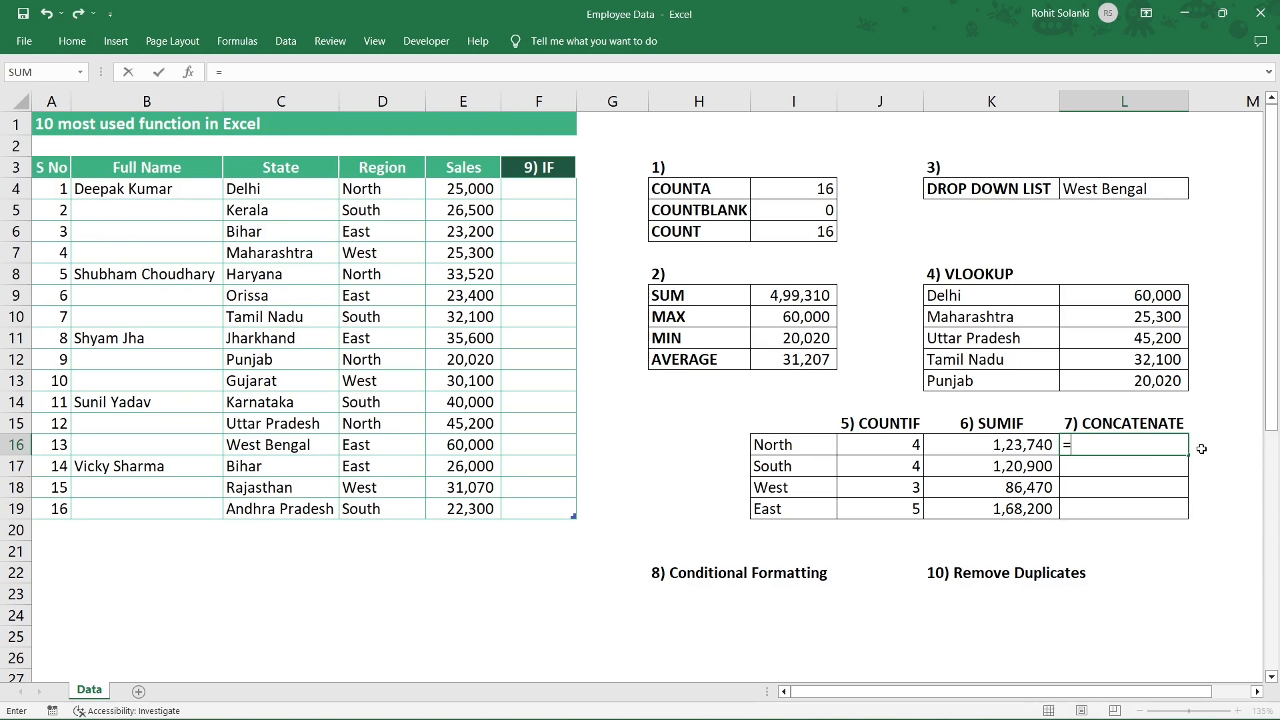
type("CONCA")
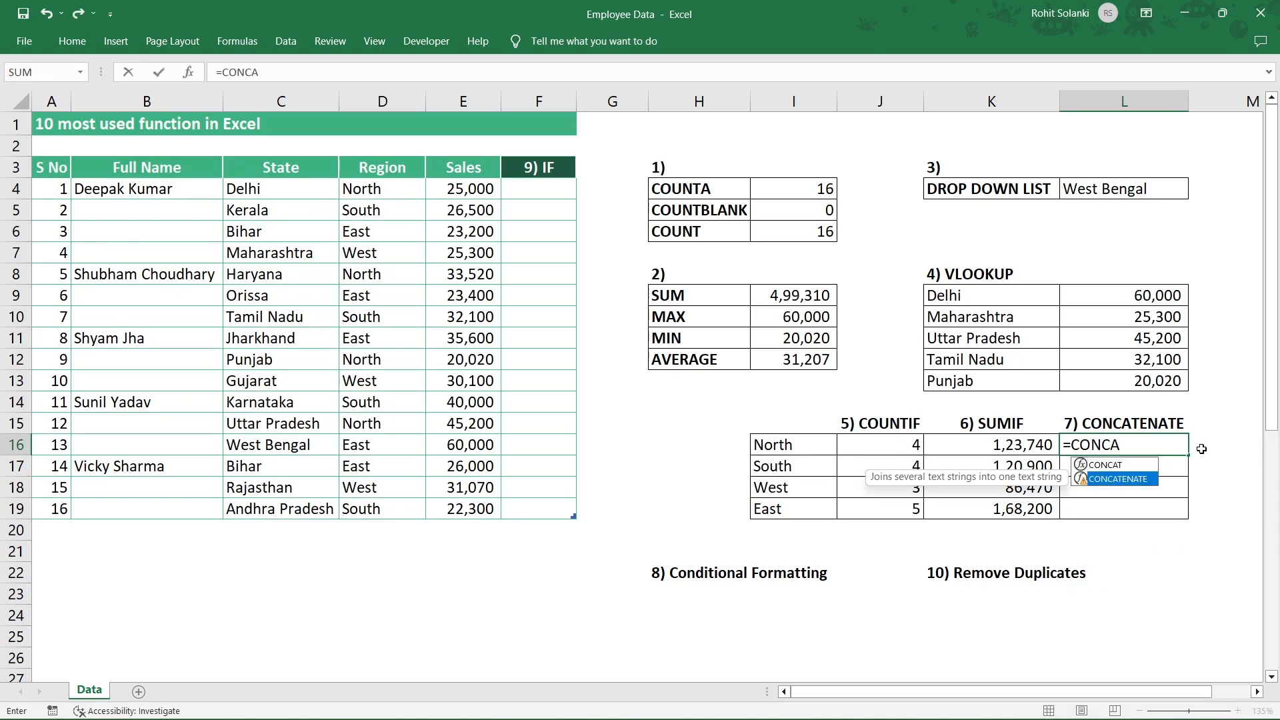
key("Tab")
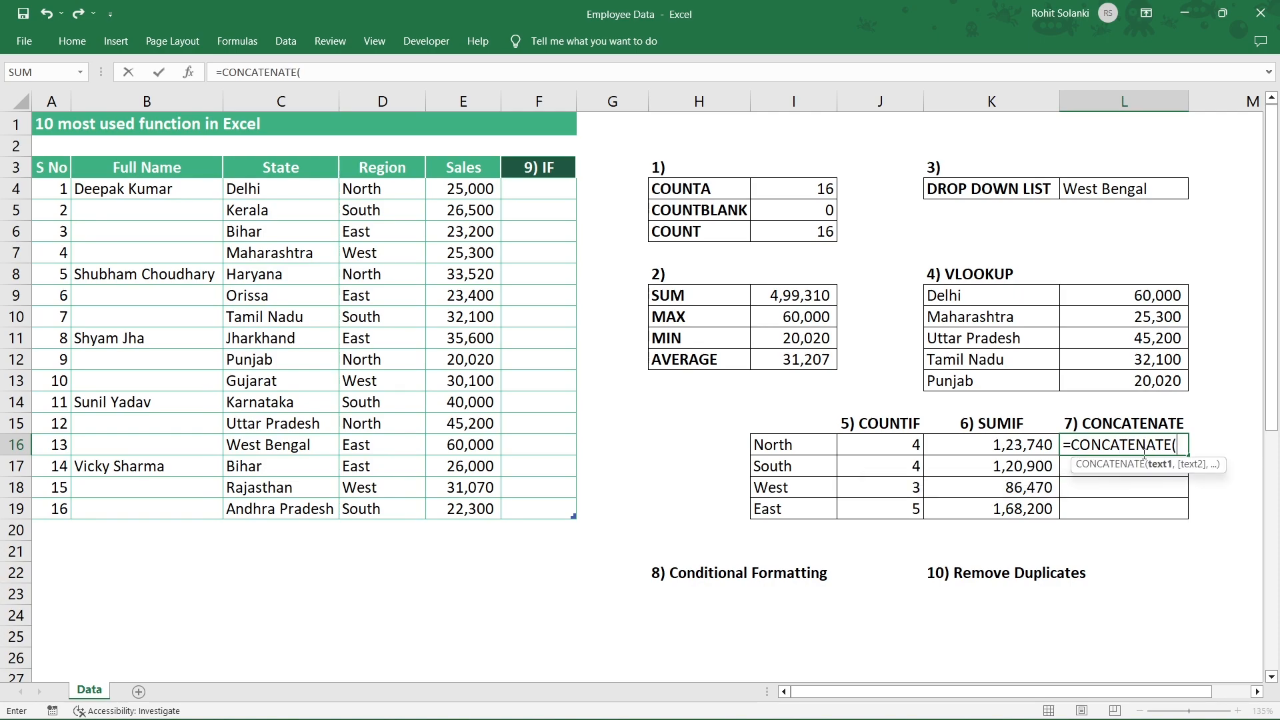
left_click(821, 447)
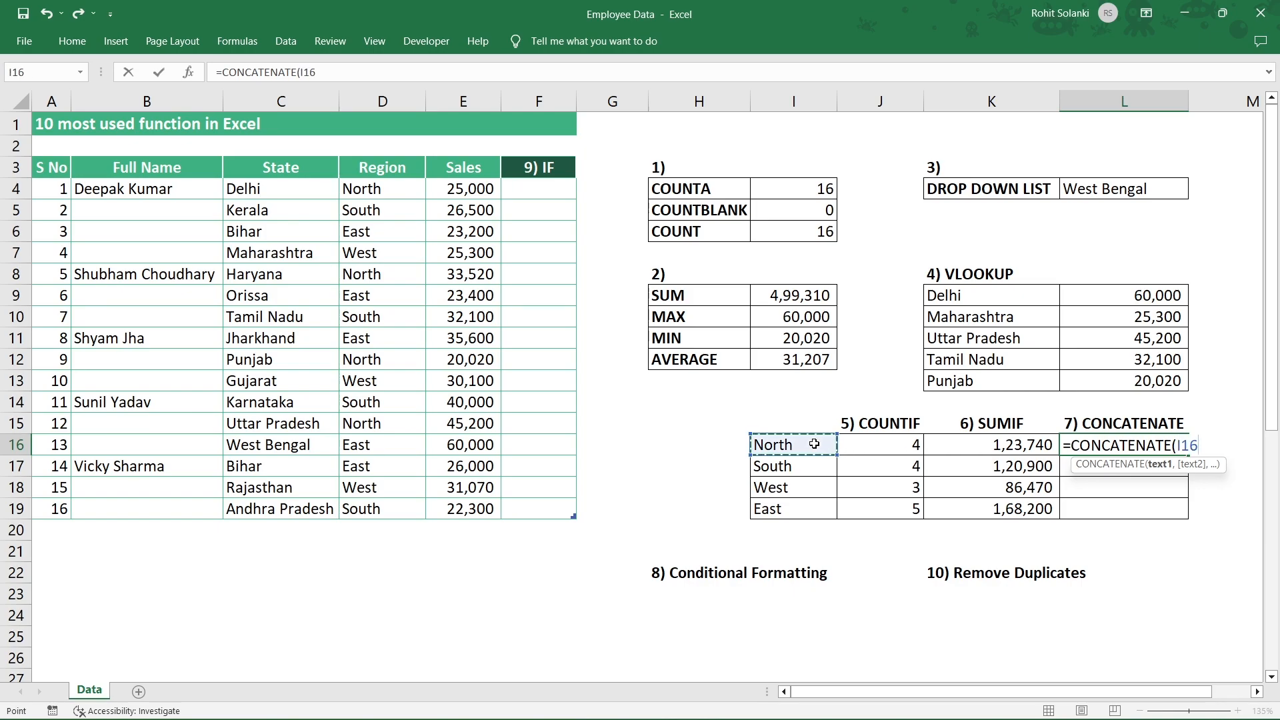
type(",")
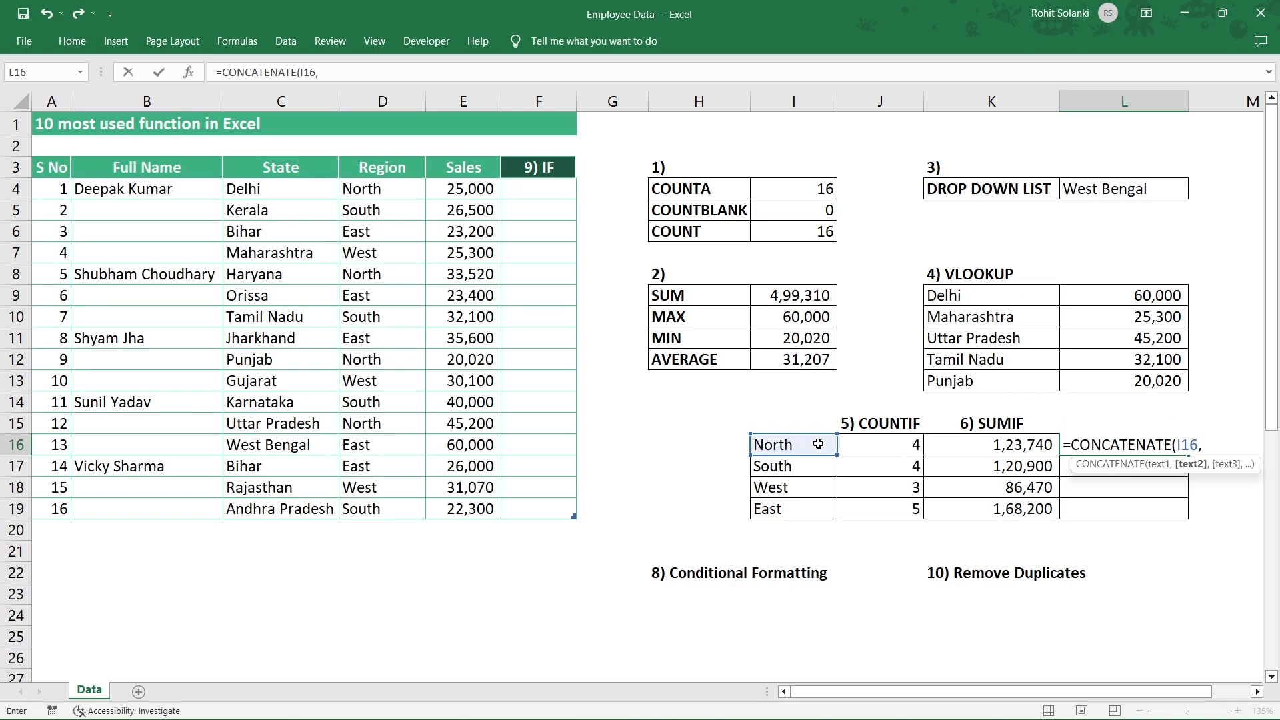
left_click(948, 444)
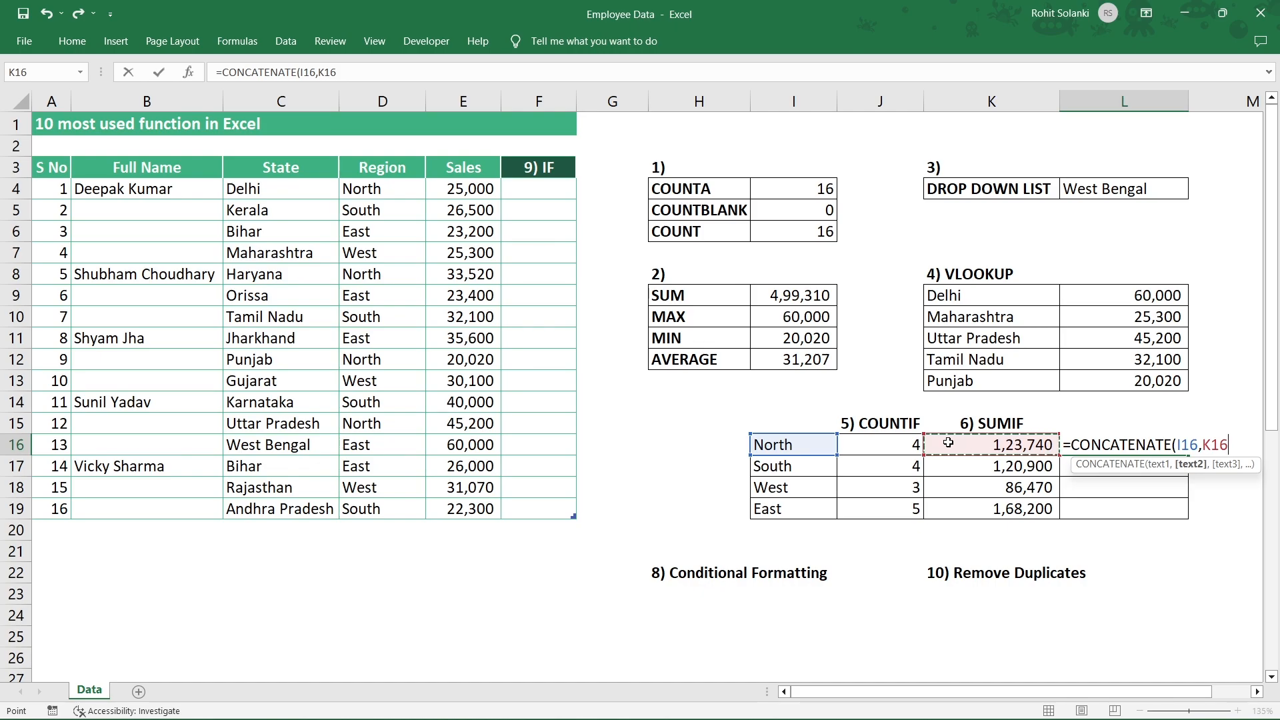
type(")")
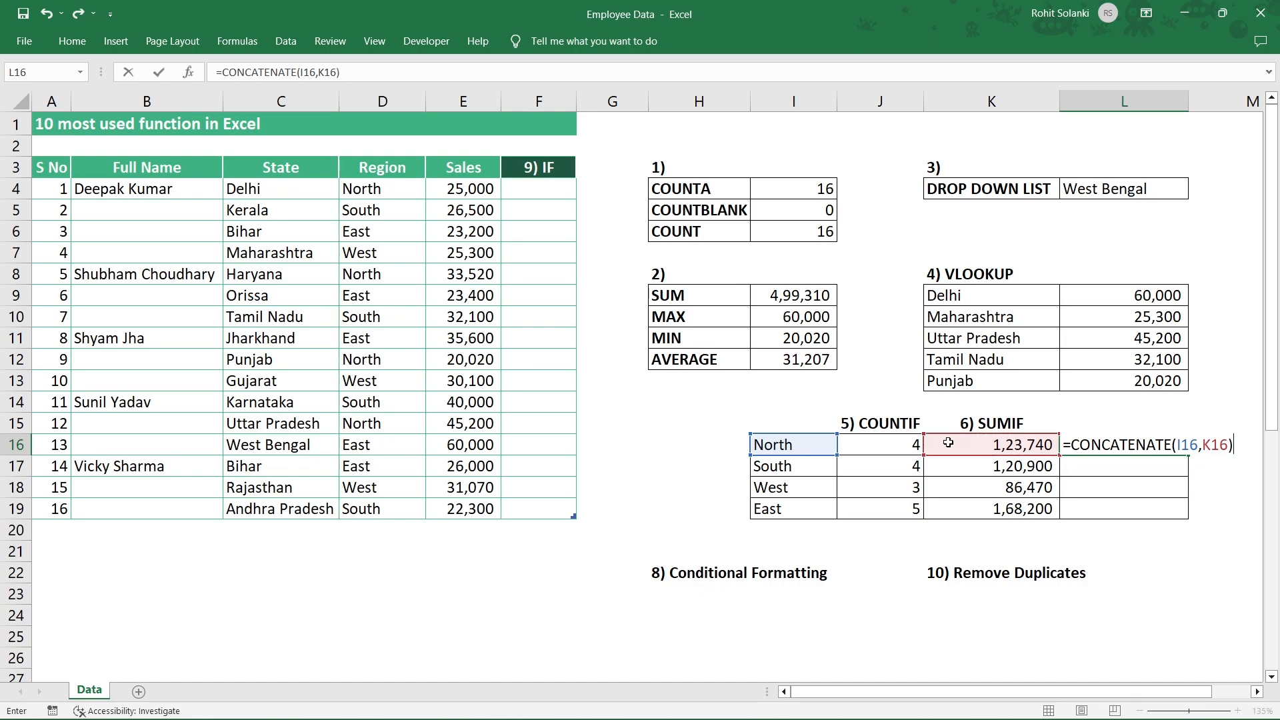
key("Return")
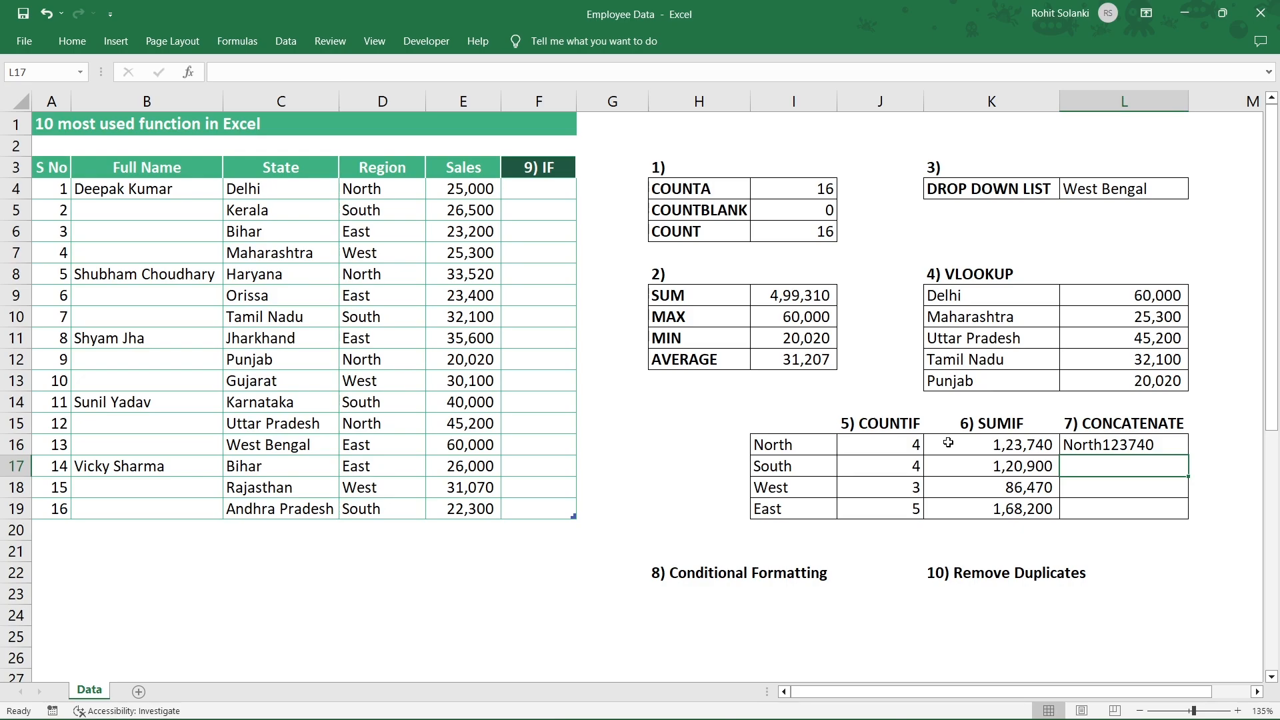
- Fill the CONCATENATE formula from L16 down to L19 for the remaining regions
left_click(1068, 445)
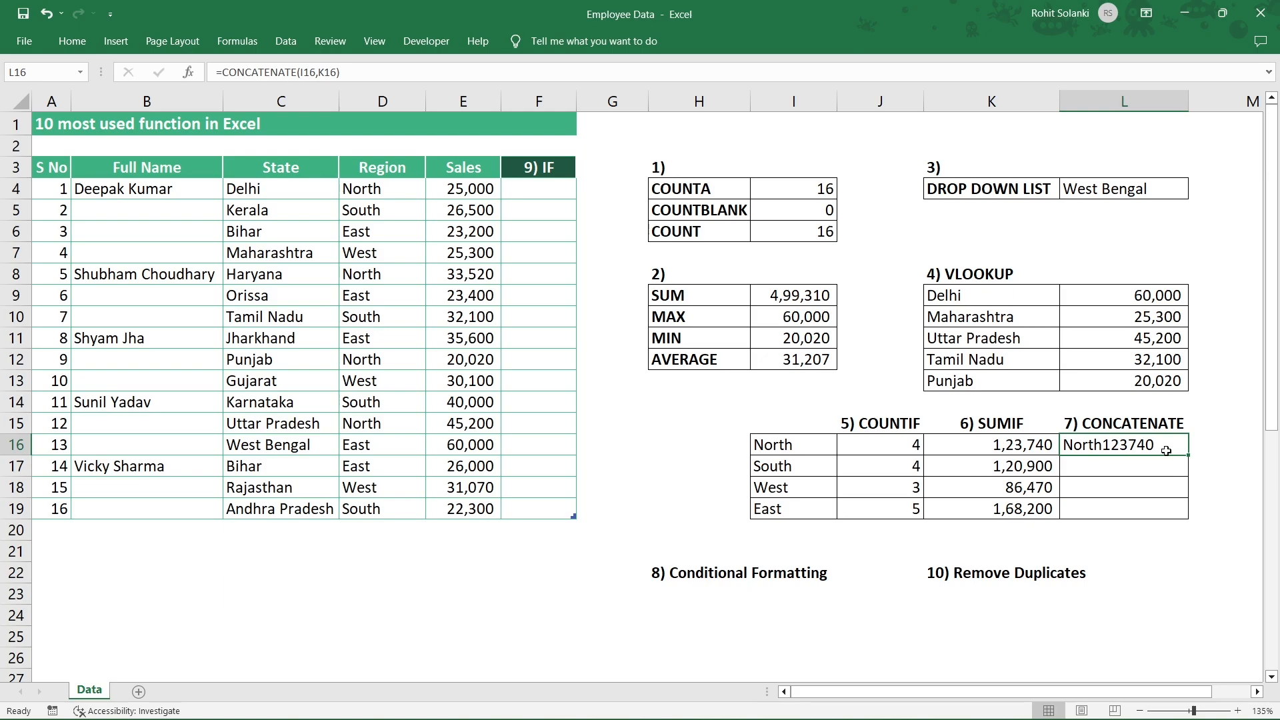
left_click_drag(1188, 456, 1189, 511)
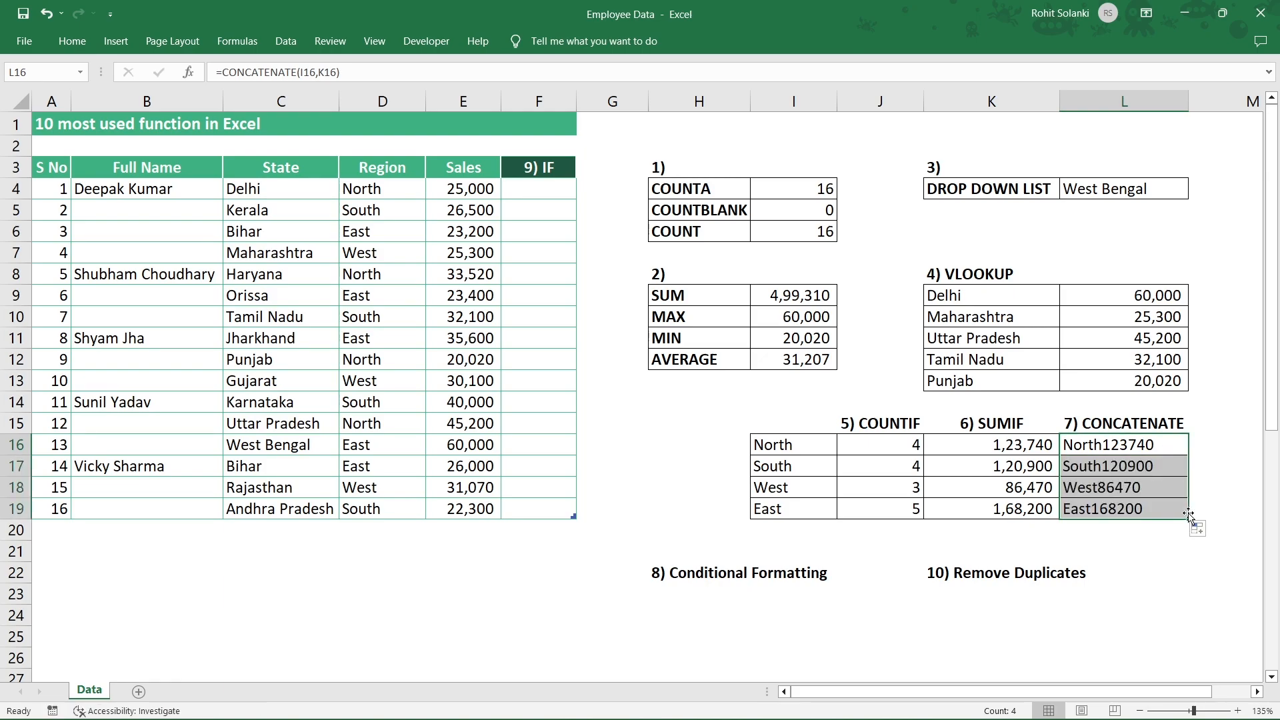
left_click(1146, 509)
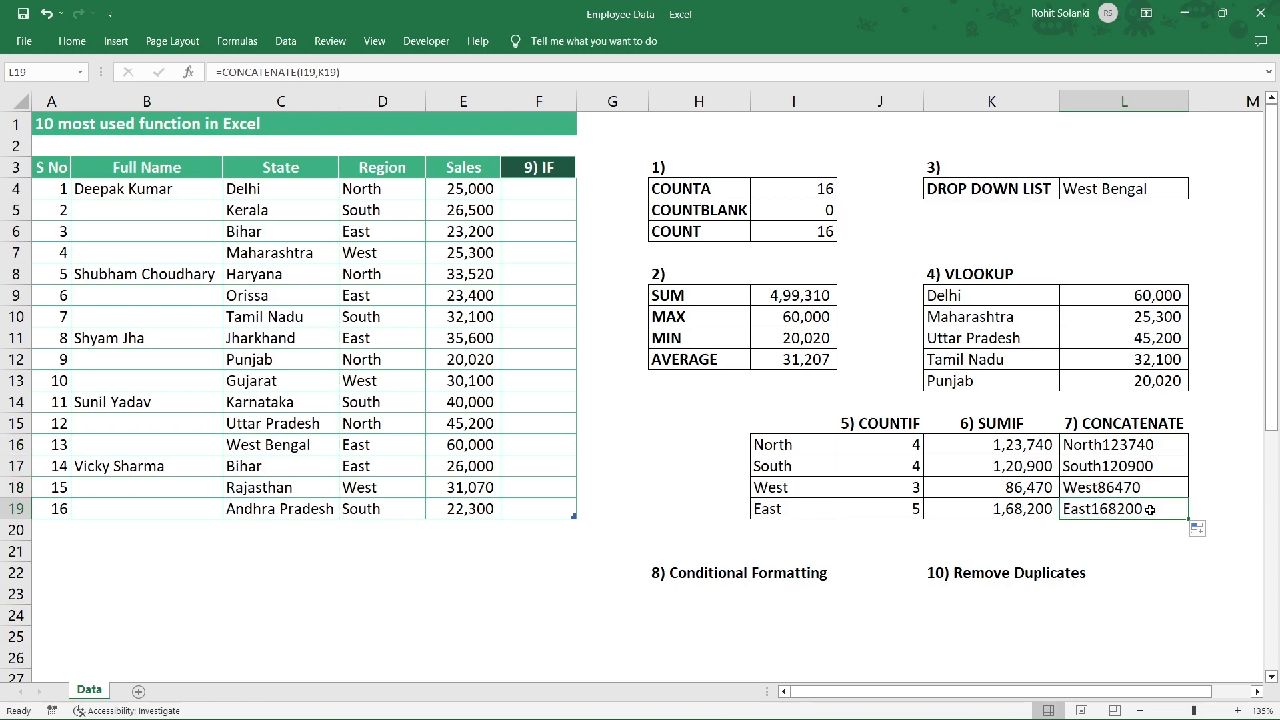
- Highlight the Sales values in E4:E19 that are less than 27000 using Light Red Fill with Dark Red Text
left_click(716, 585)
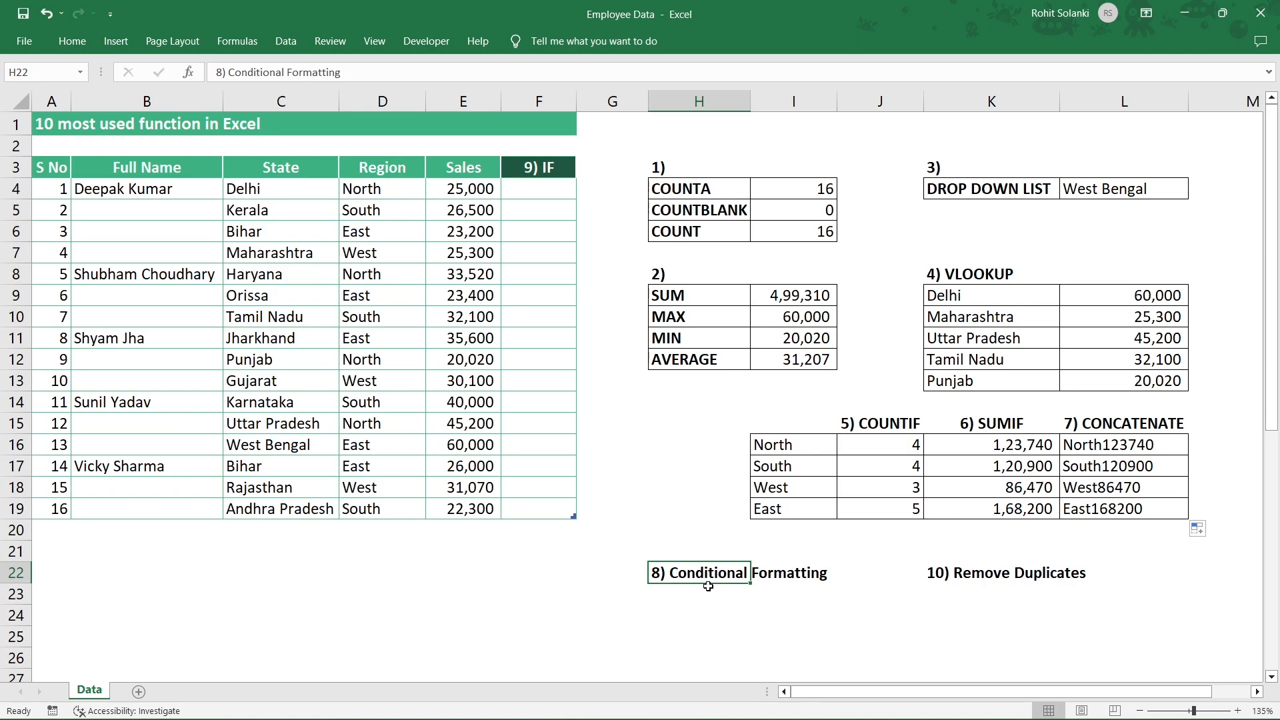
left_click(488, 174)
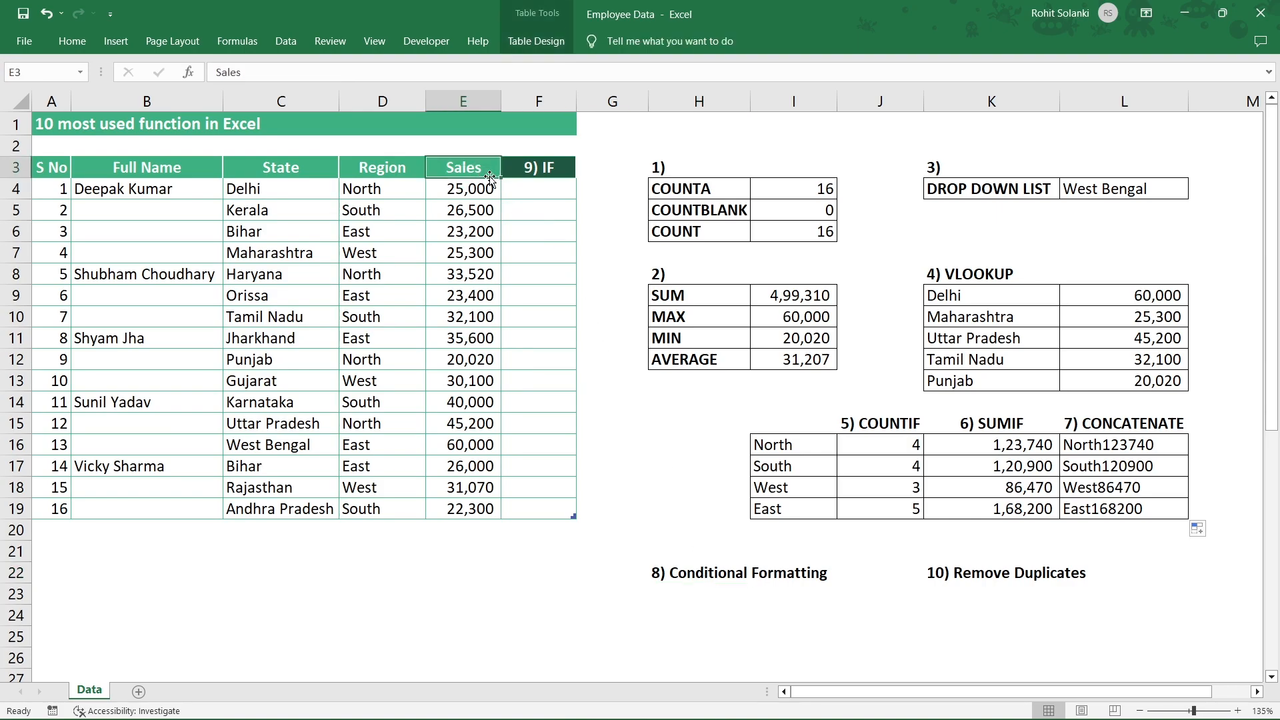
left_click_drag(489, 184, 470, 510)
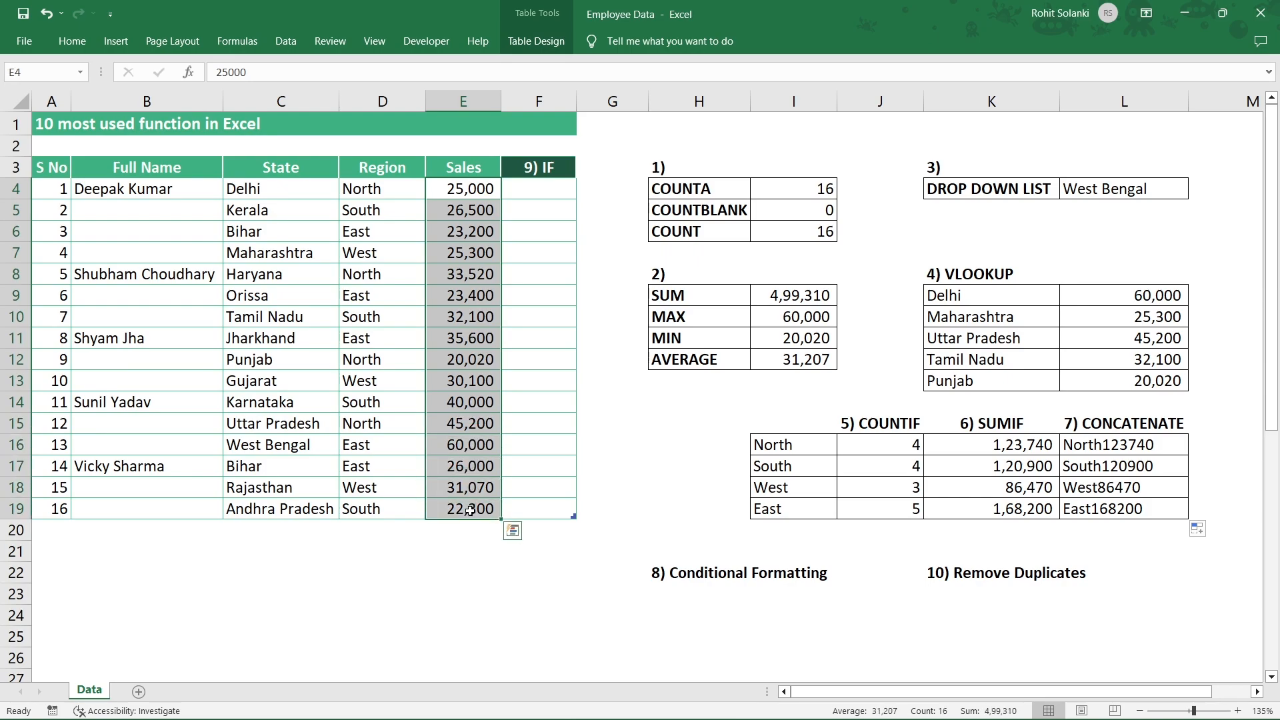
left_click(90, 47)
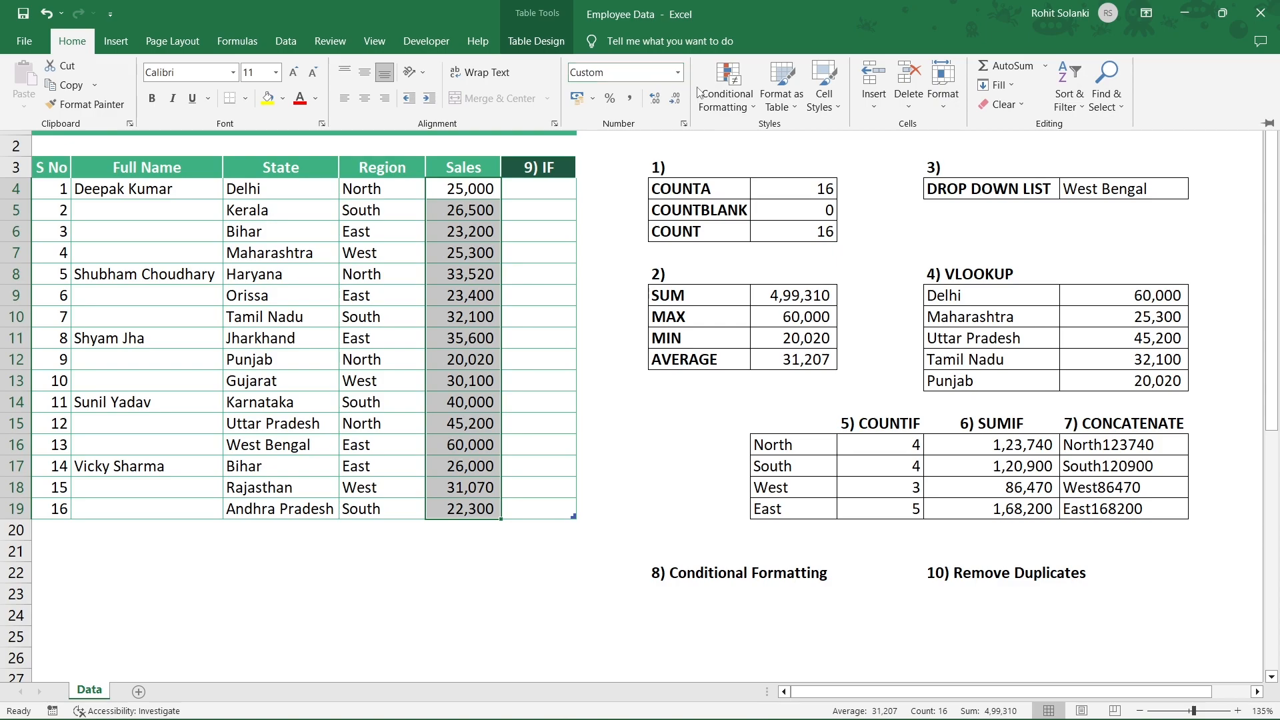
left_click(710, 98)
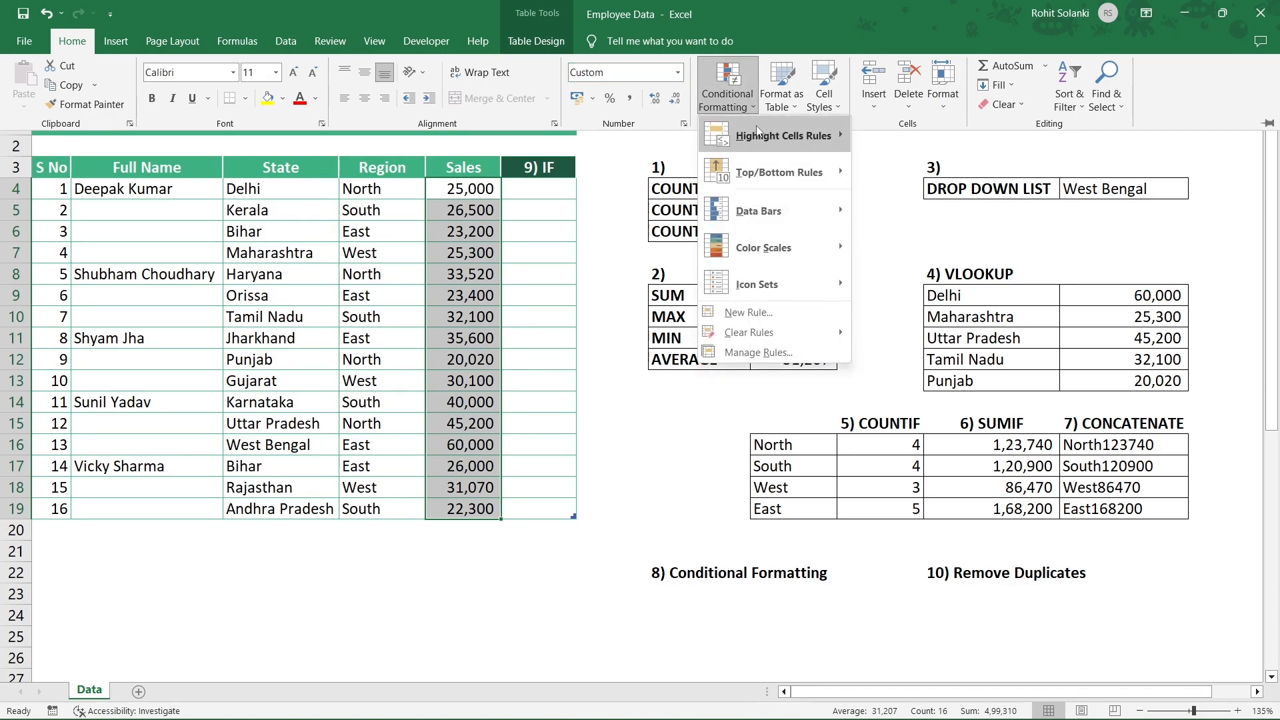
mouse_move(758, 139)
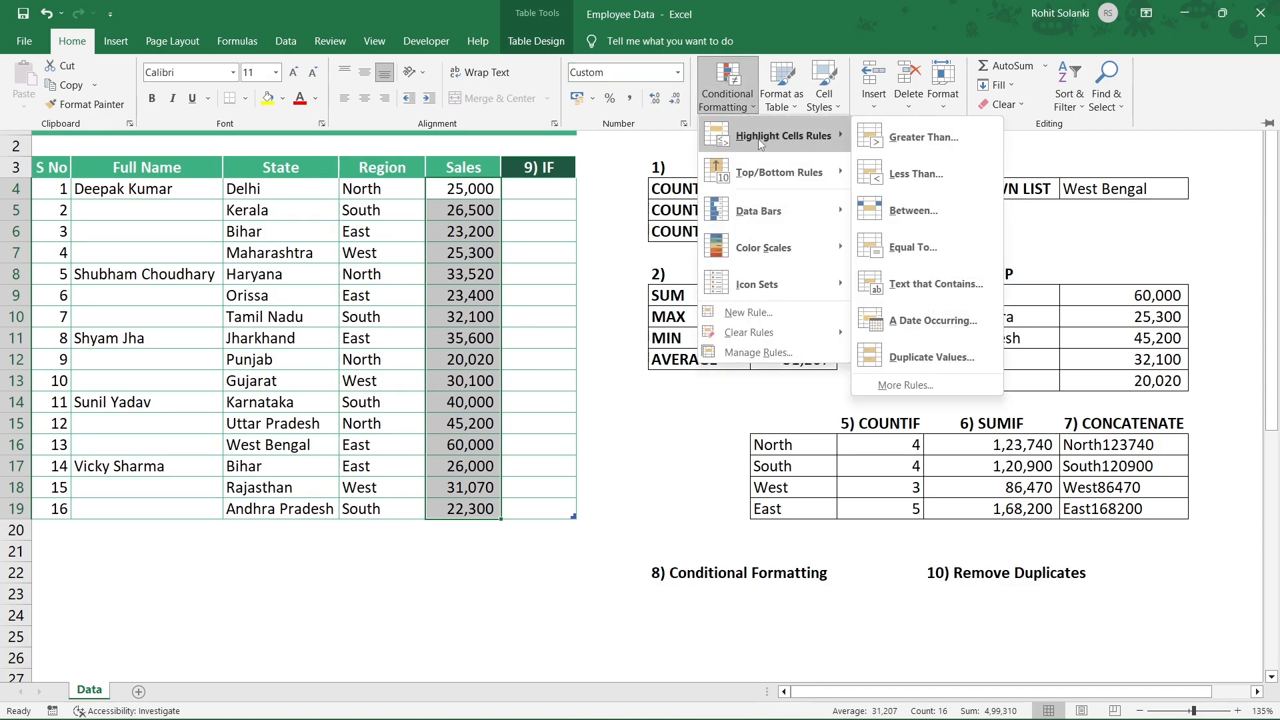
left_click(888, 177)
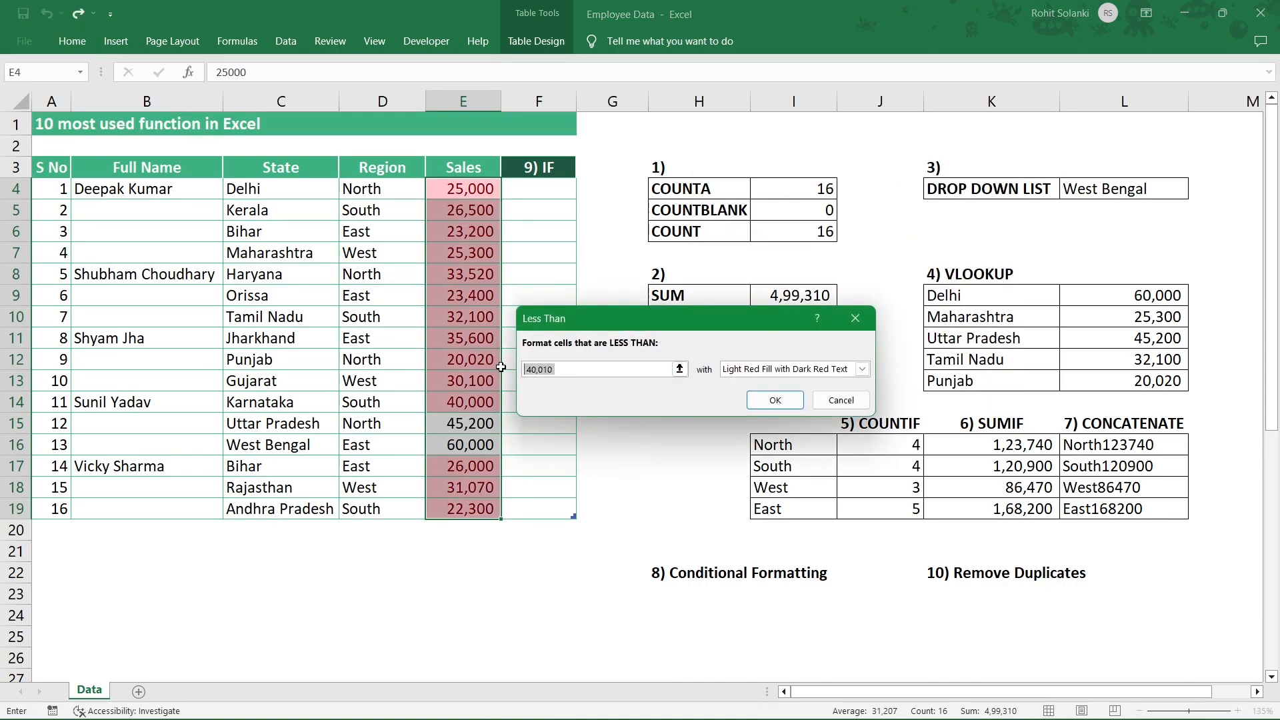
type("27000")
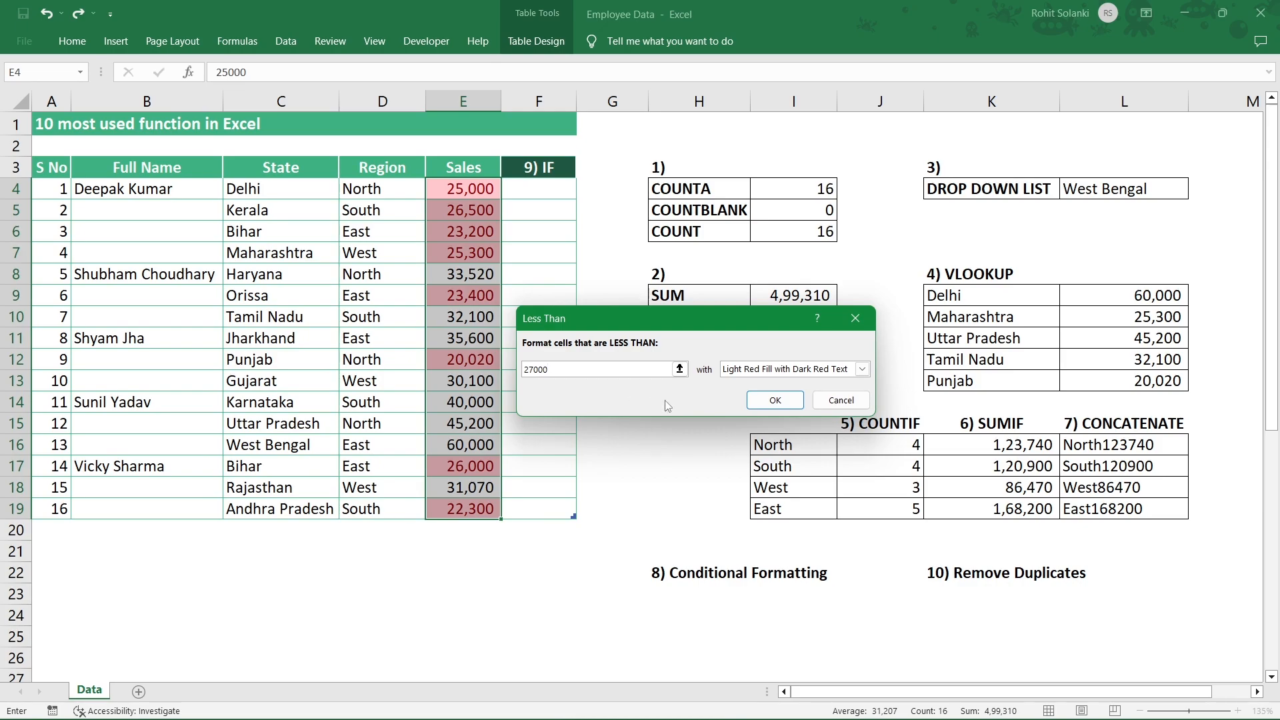
left_click(770, 401)
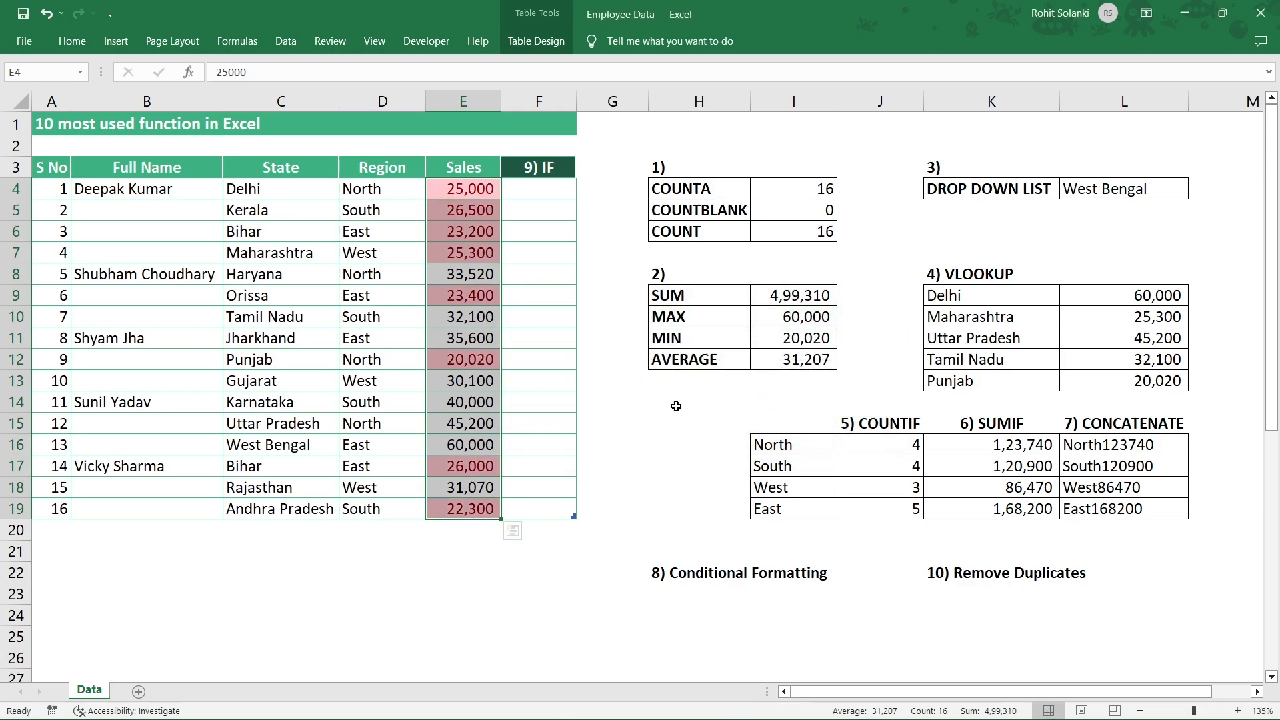
left_click(491, 168)
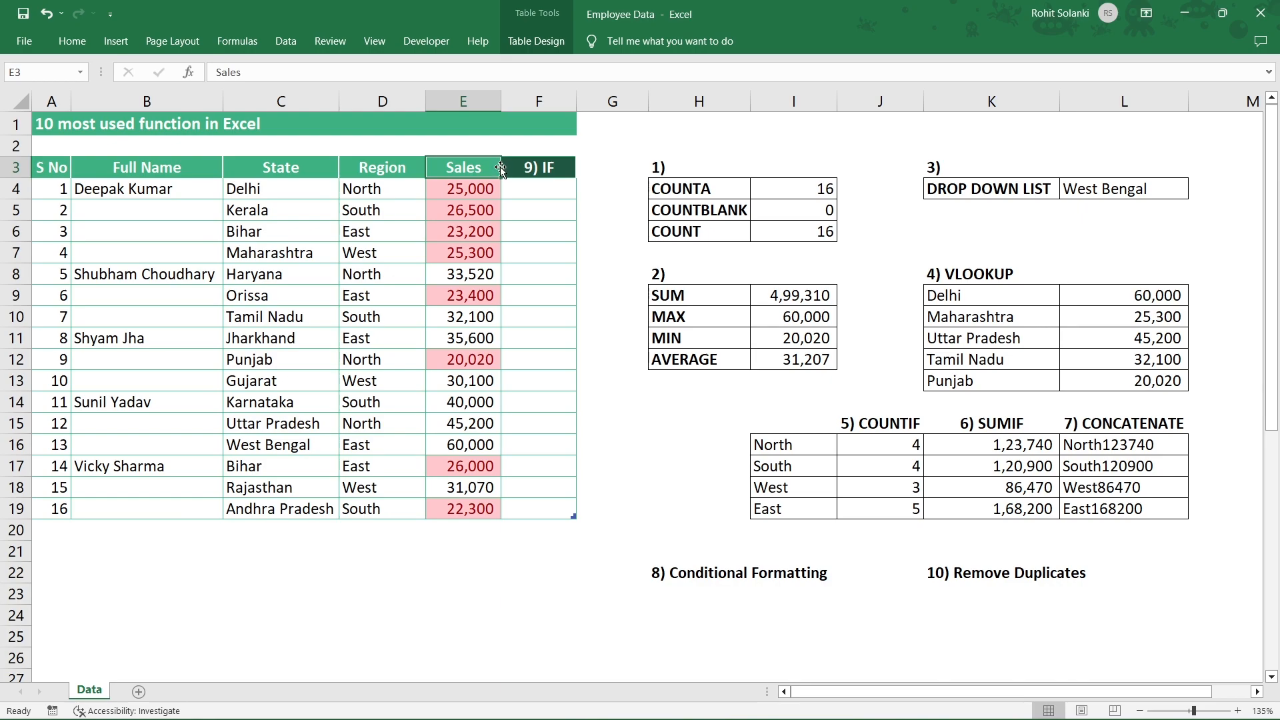
- Enter an IF formula in F4 that returns "Need to Improve" when the row's Sales is <=27000 and an empty string otherwise
left_click(560, 169)
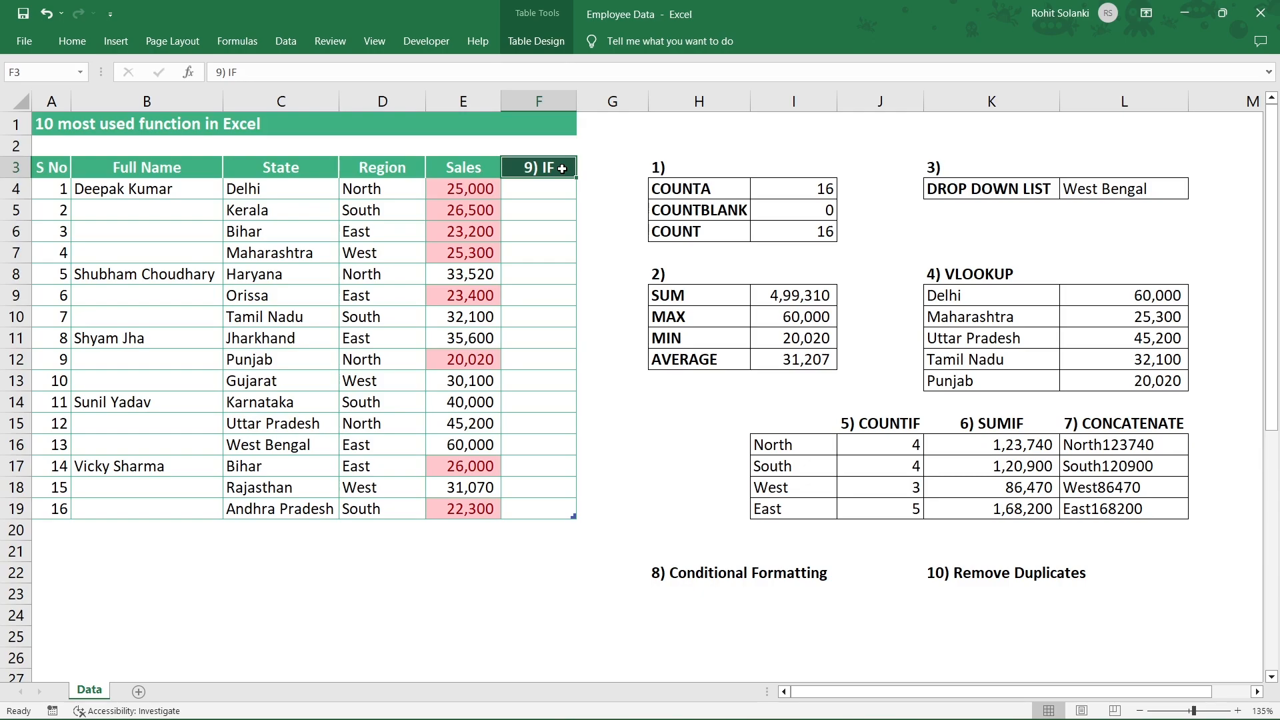
left_click(542, 192)
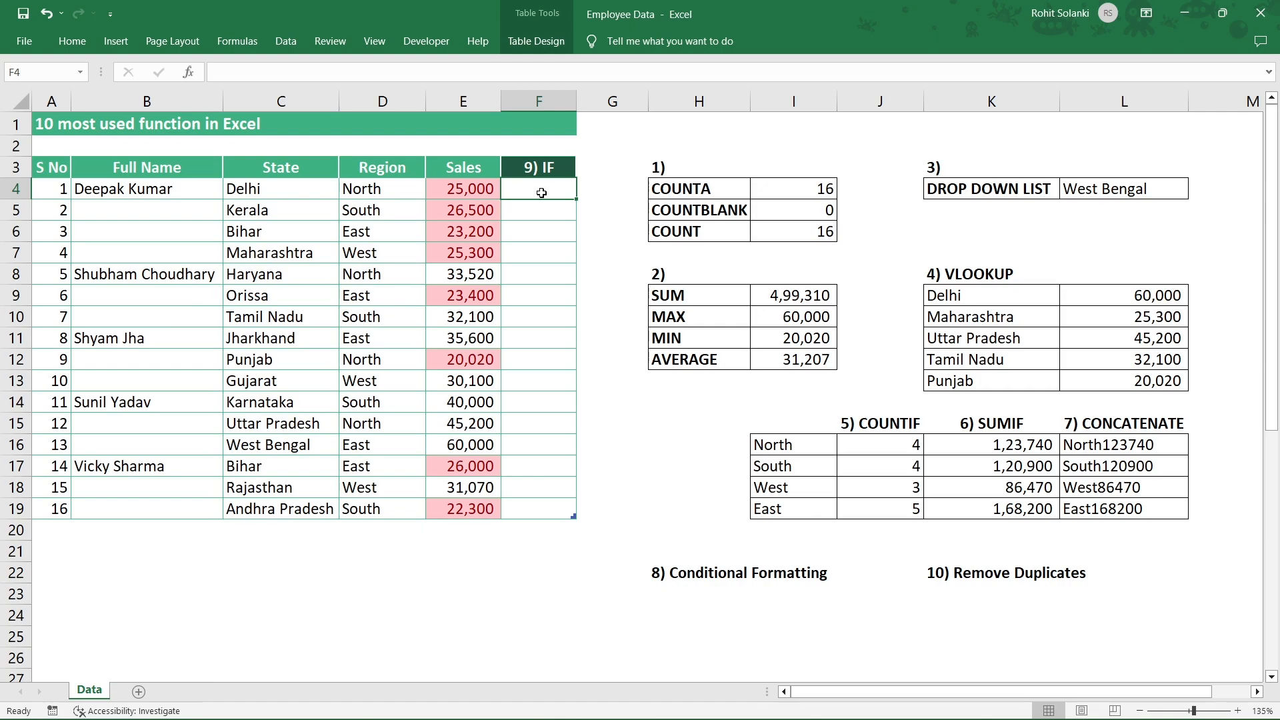
type("=")
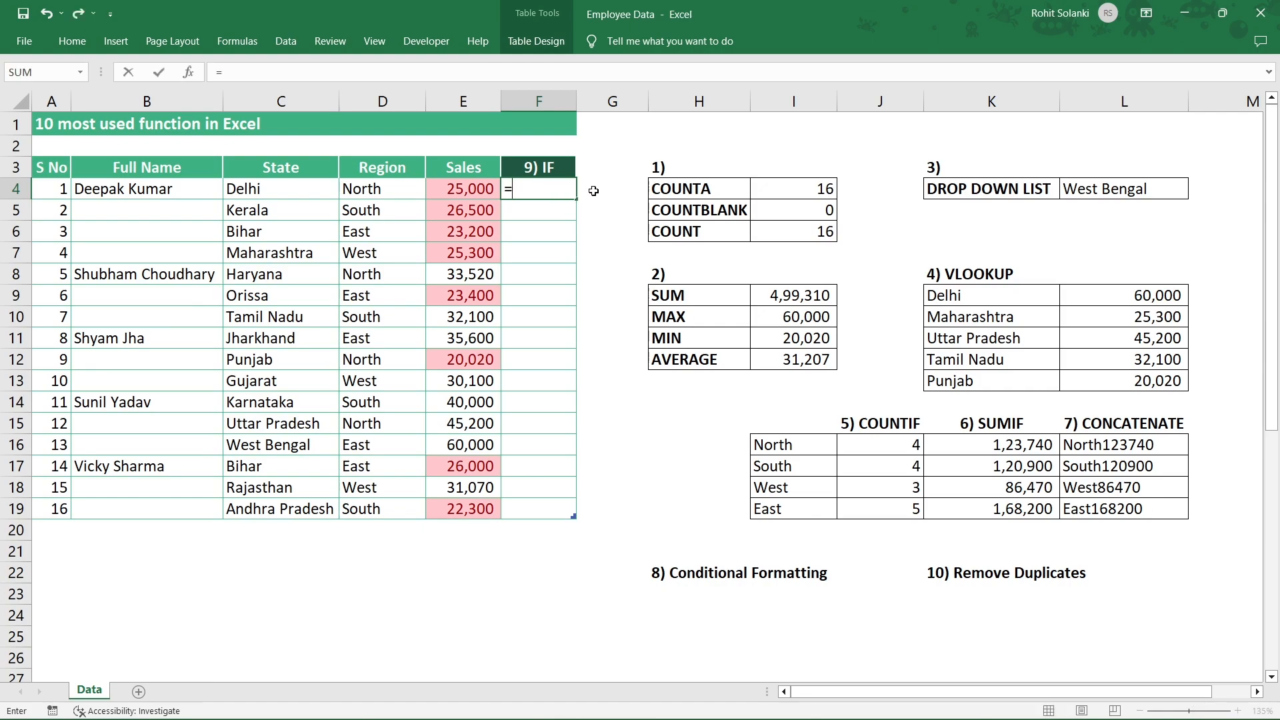
type("IF")
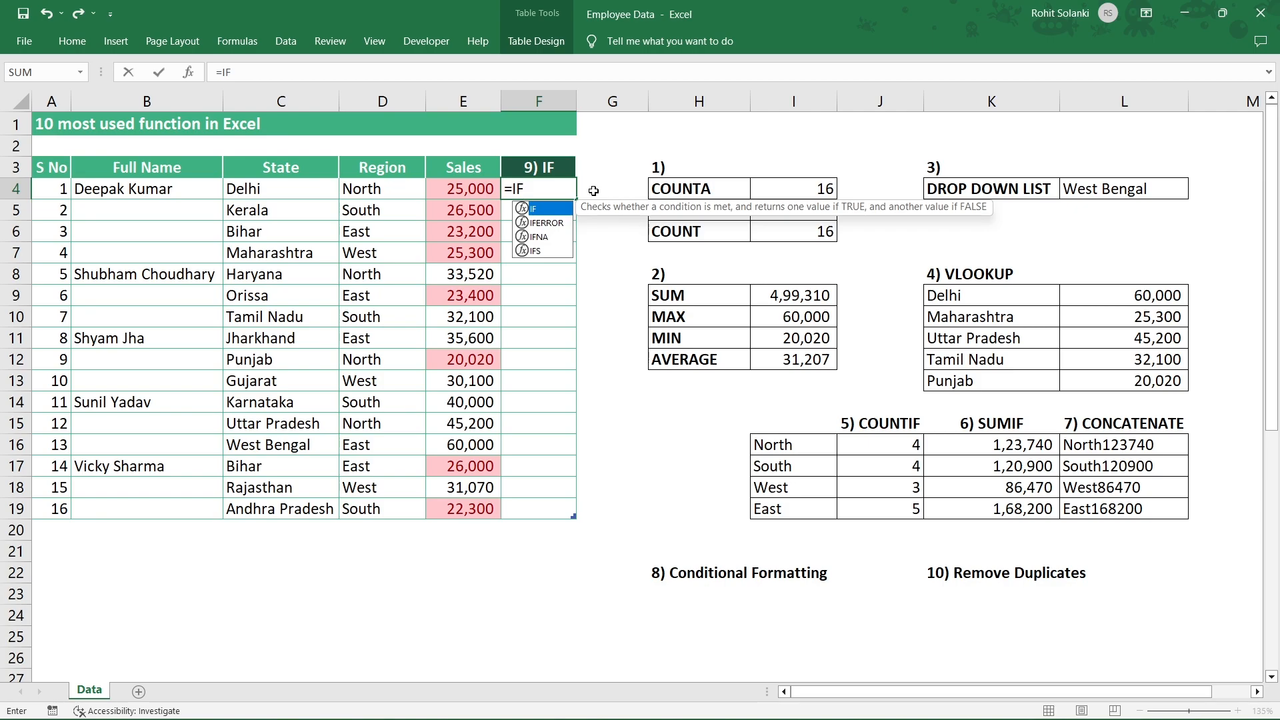
type("(")
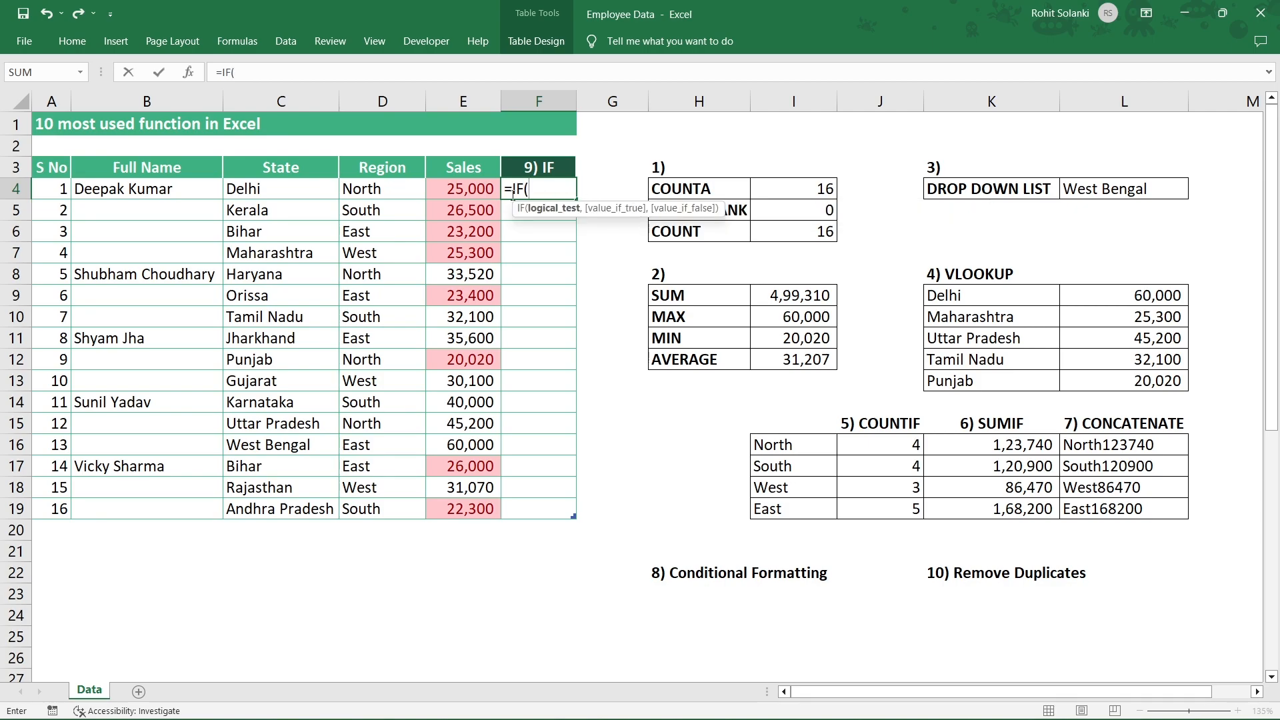
left_click(489, 191)
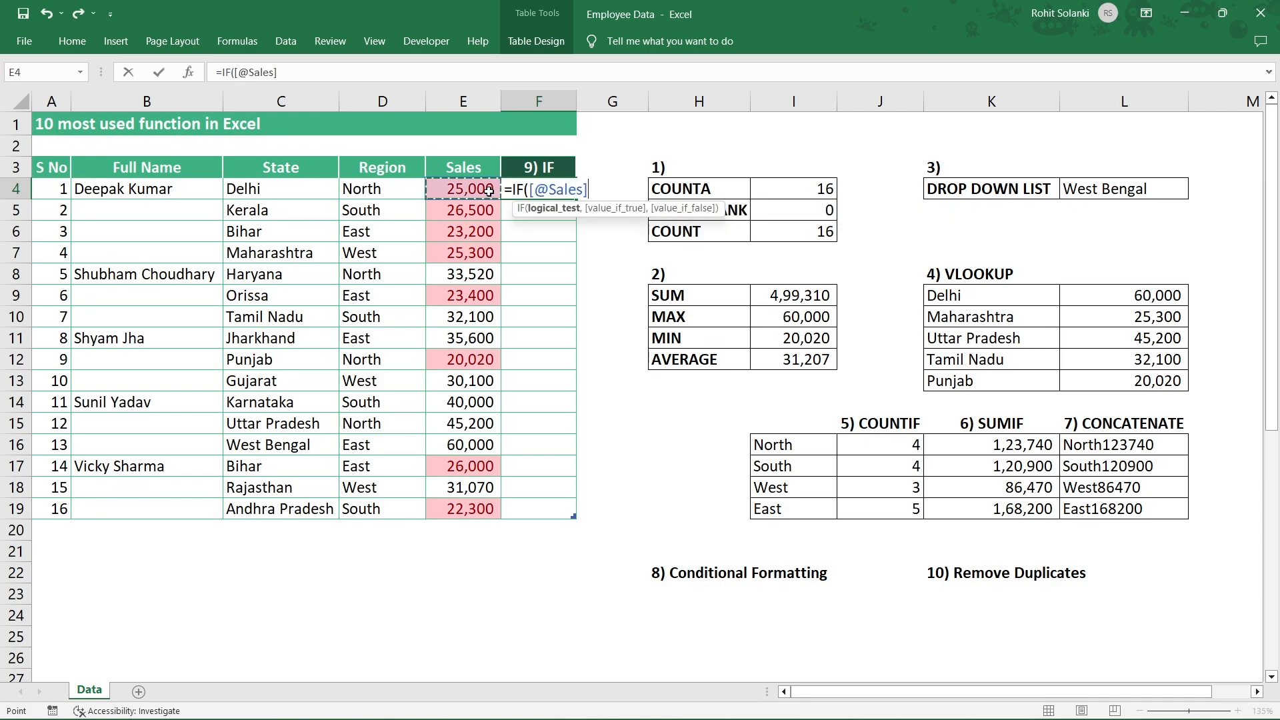
type("<=")
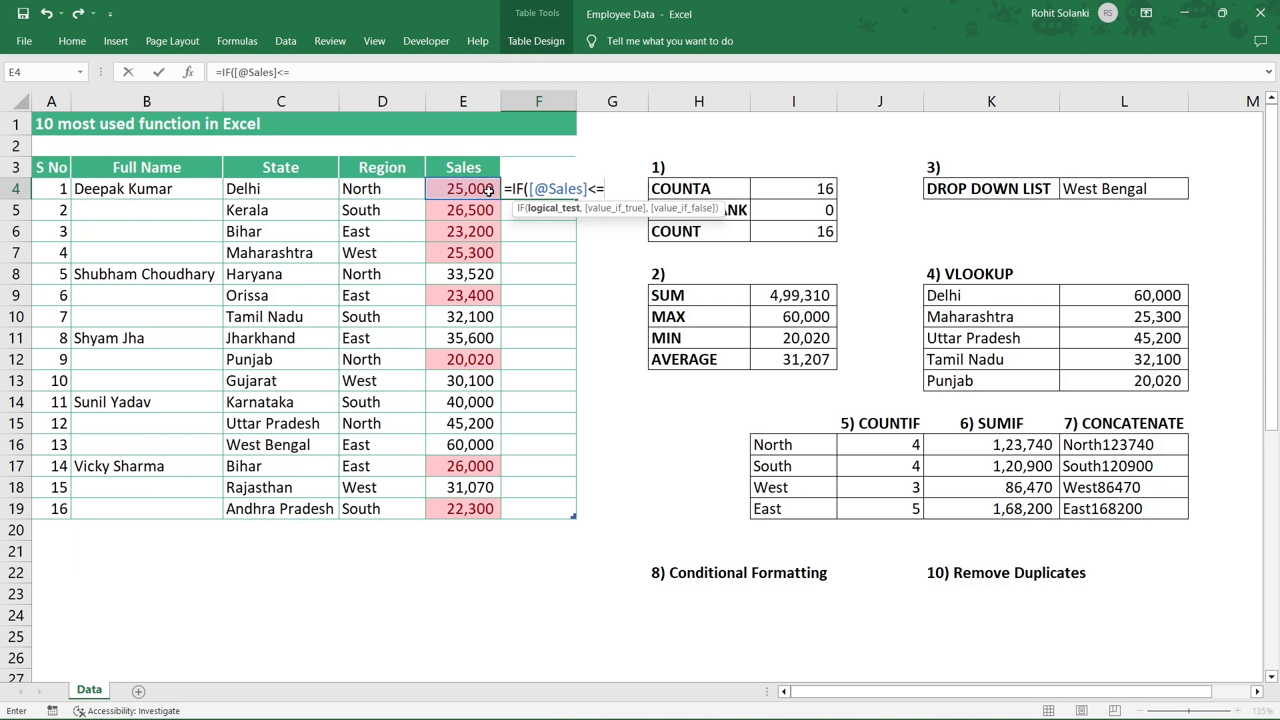
type("27000,")
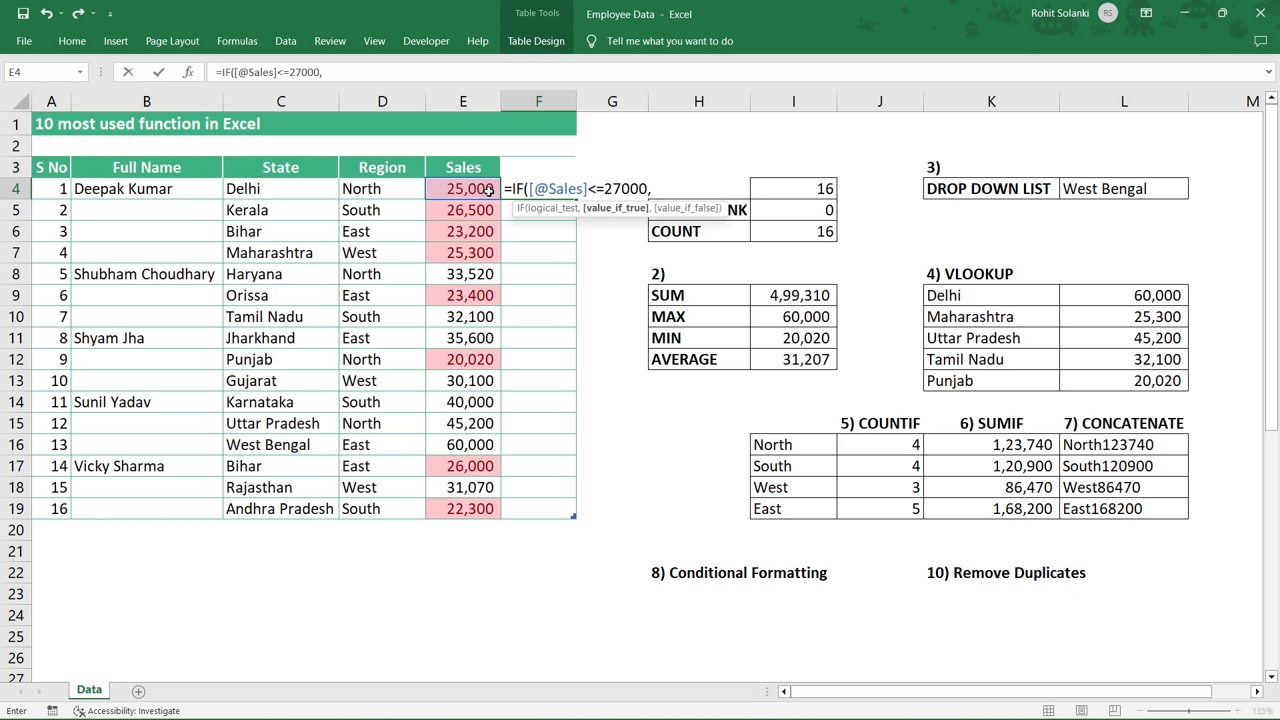
type("\"Need to Improve\",")
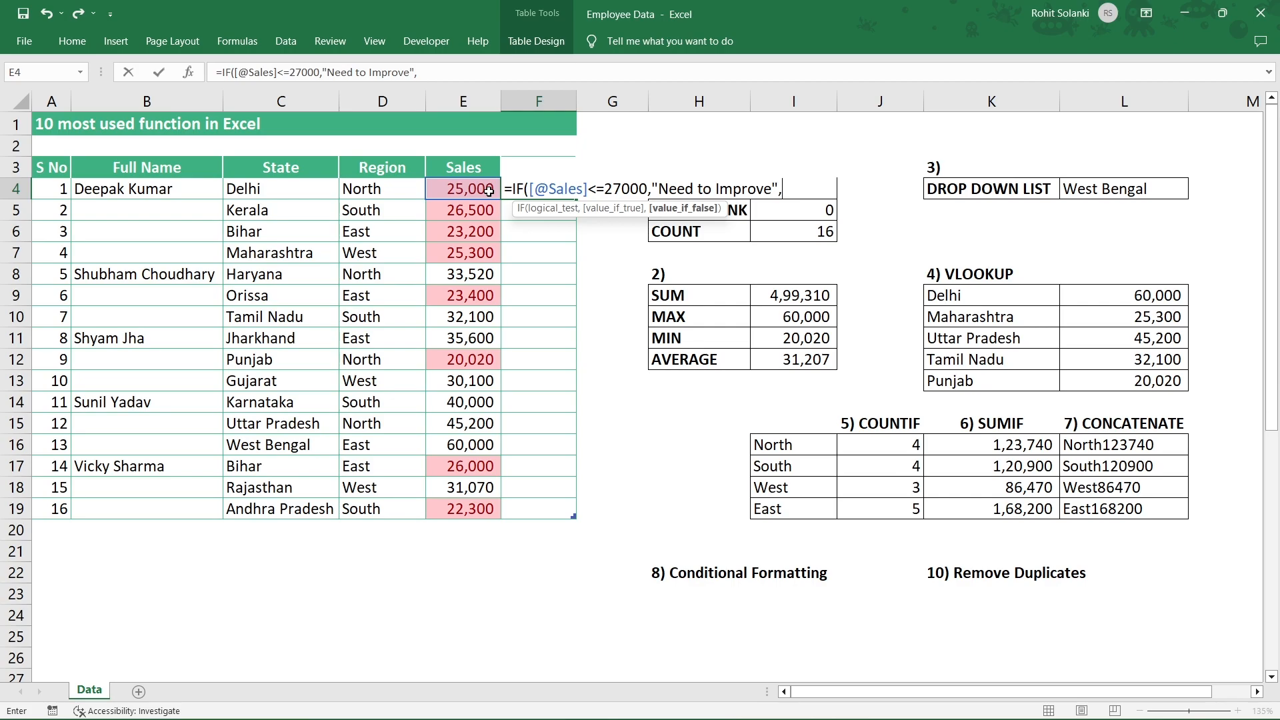
type("\"\")")
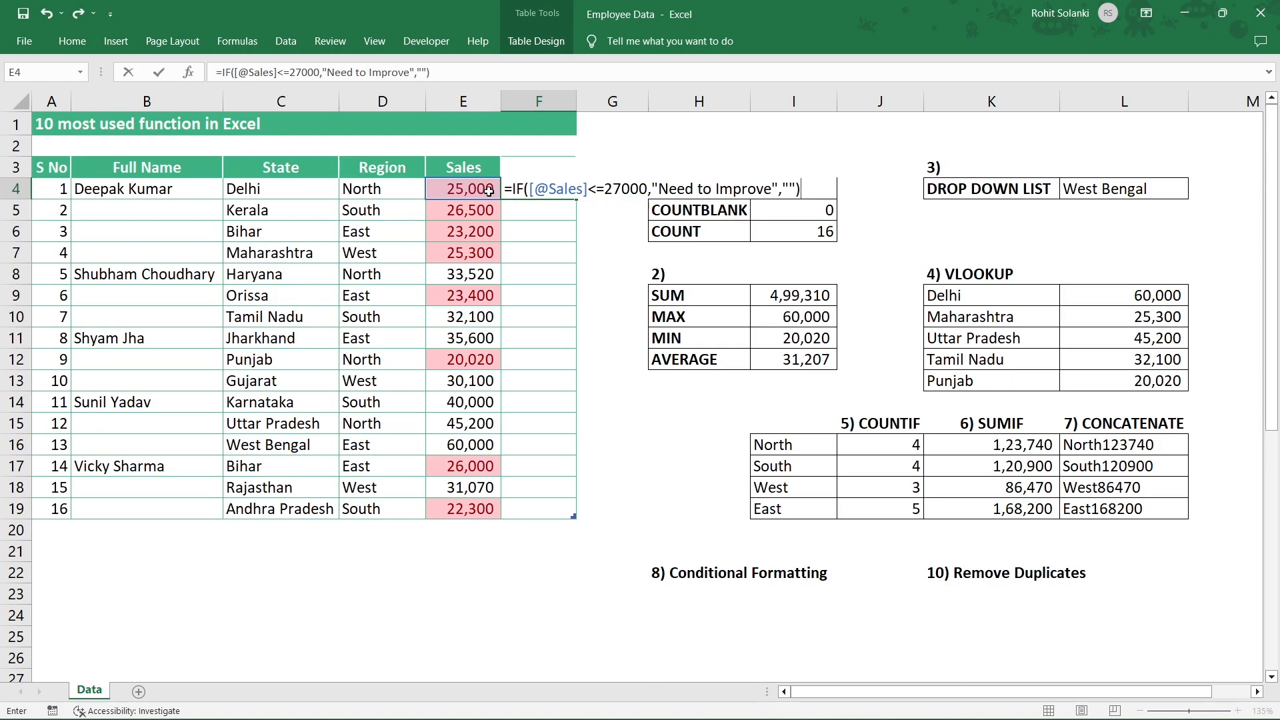
key("ctrl+Return")
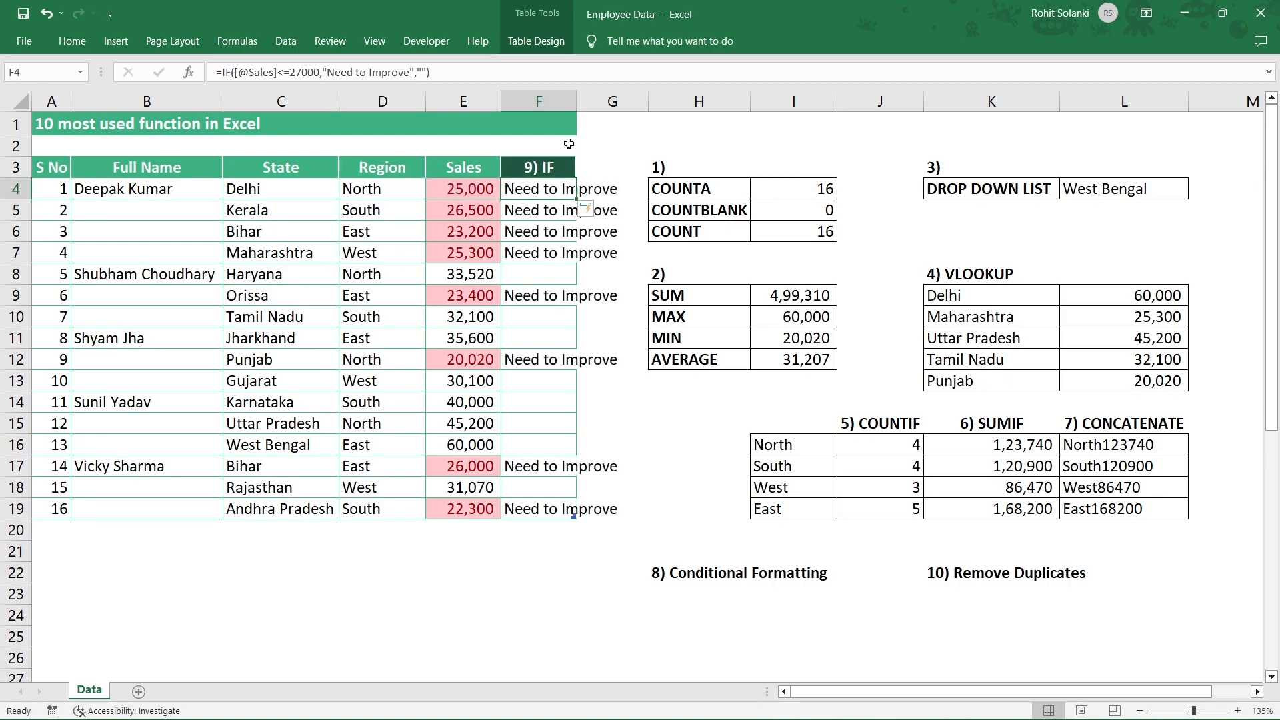
- Autofit column F to its contents and go through the flagged rows of the IF column down to F19
double_click(573, 107)
left_click_drag(575, 190, 575, 253)
left_click(565, 303)
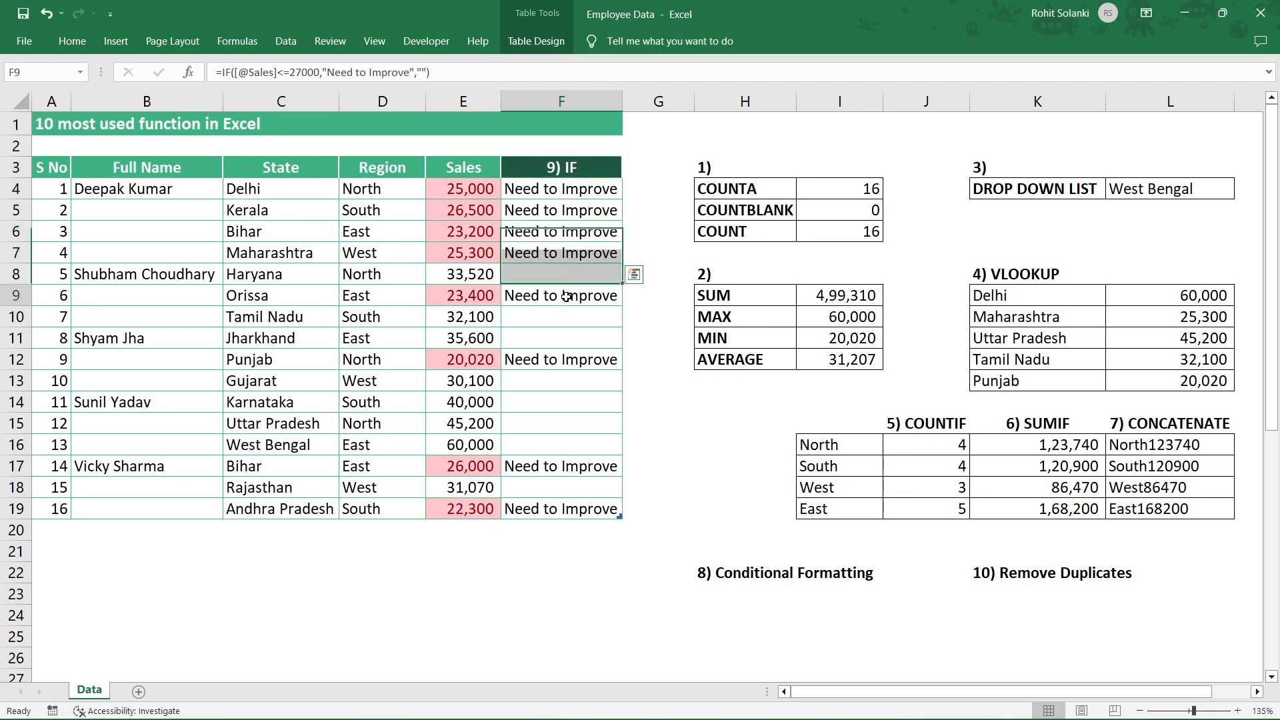
left_click(560, 358)
left_click(566, 466)
left_click(566, 511)
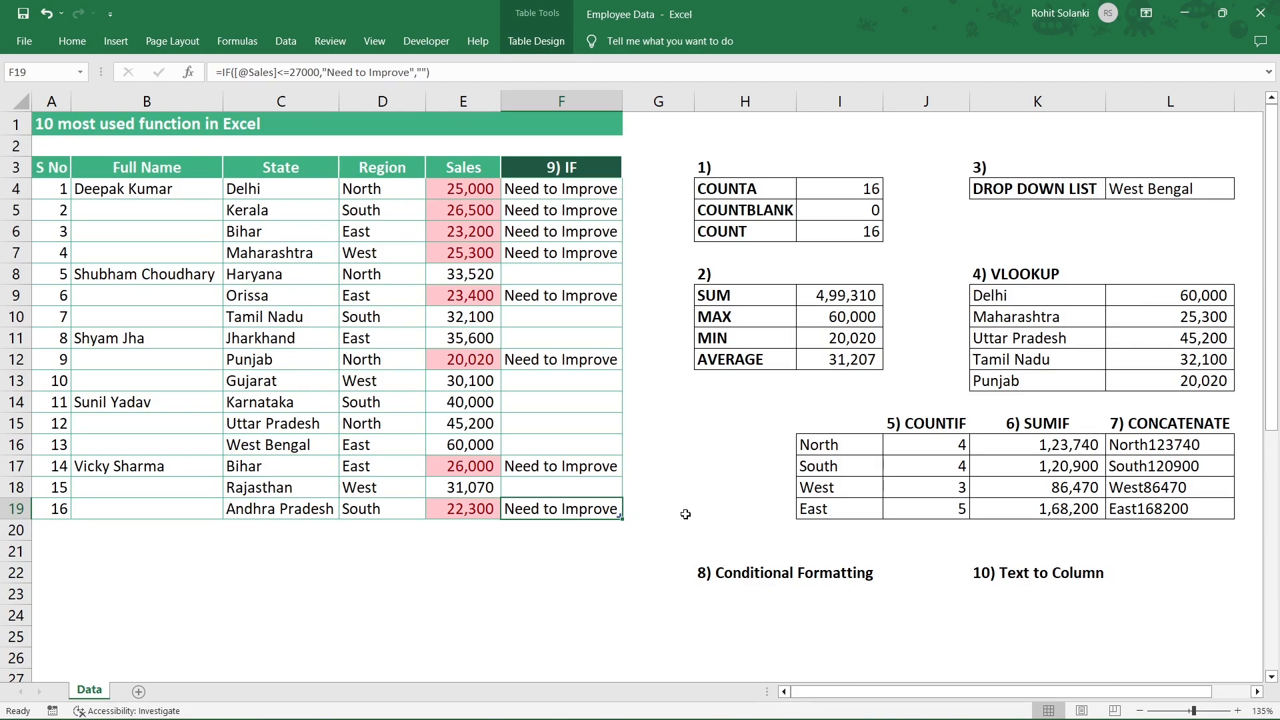
- Start the Text to Columns conversion on the full names in B30:B45 of the lower name table
left_click(1009, 575)
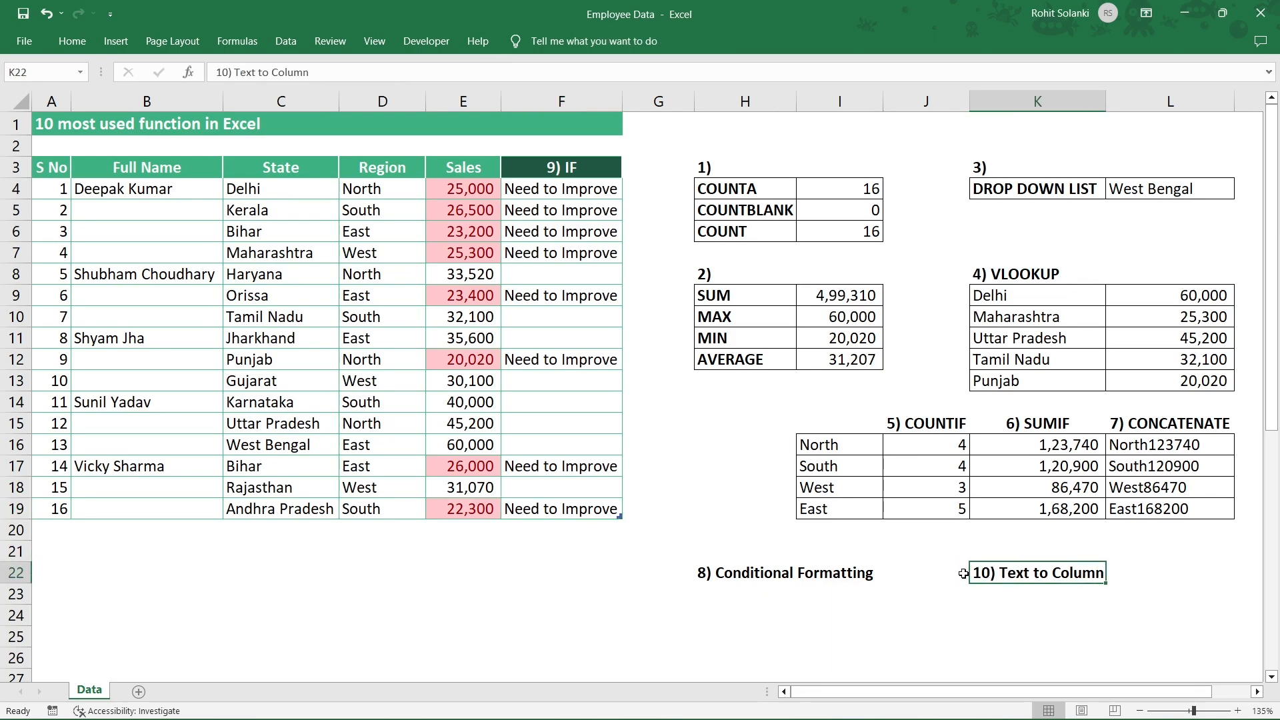
scroll(853, 573, "down", 7)
scroll(601, 517, "down", 2)
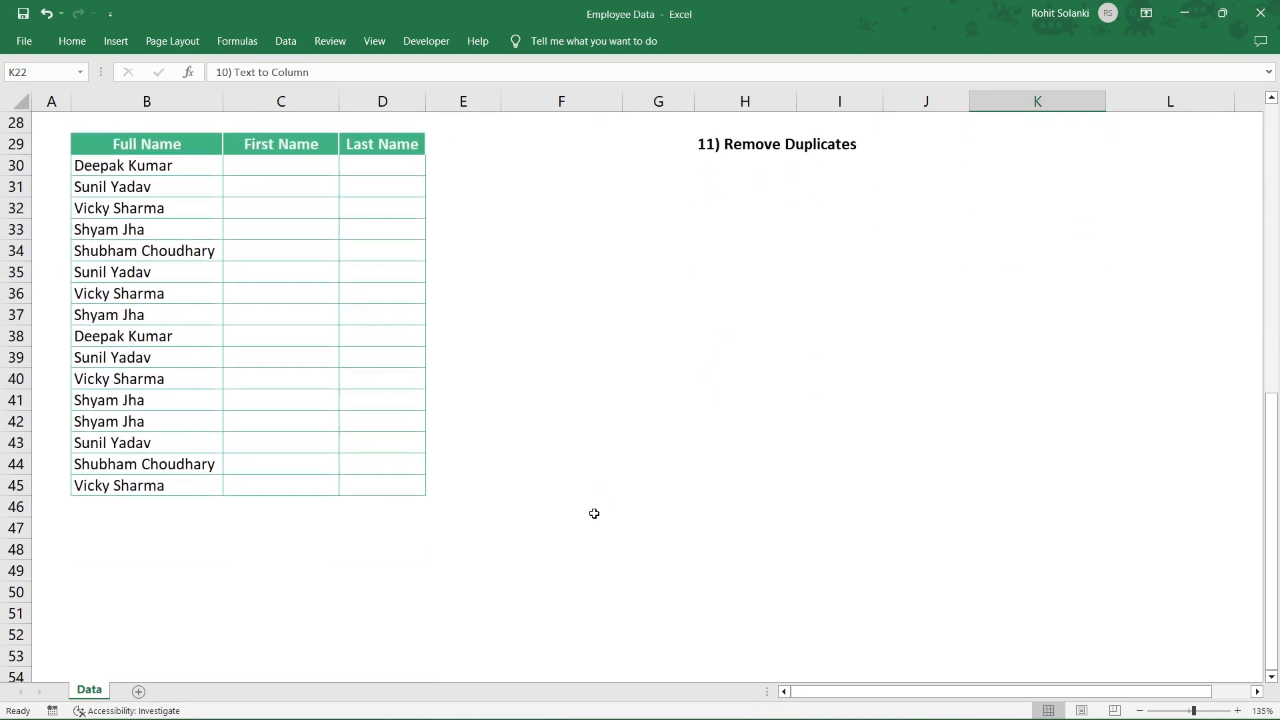
scroll(467, 466, "up", 1)
left_click(203, 210)
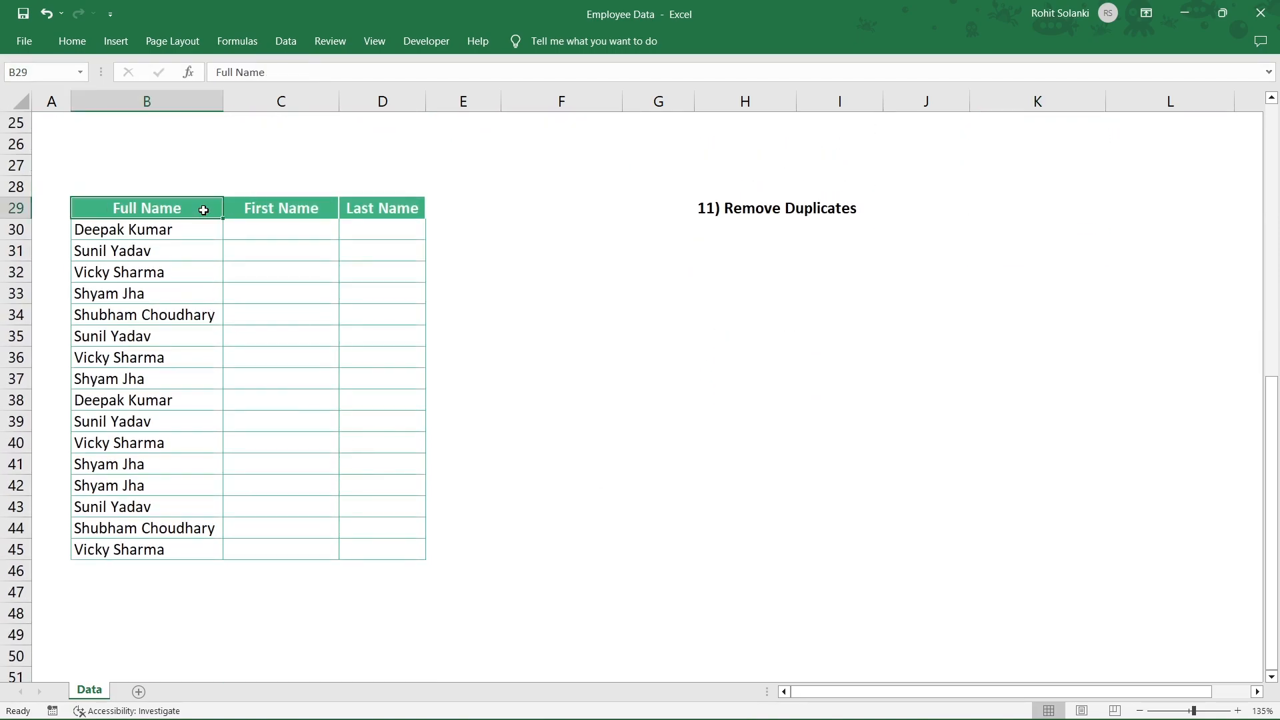
left_click(313, 210)
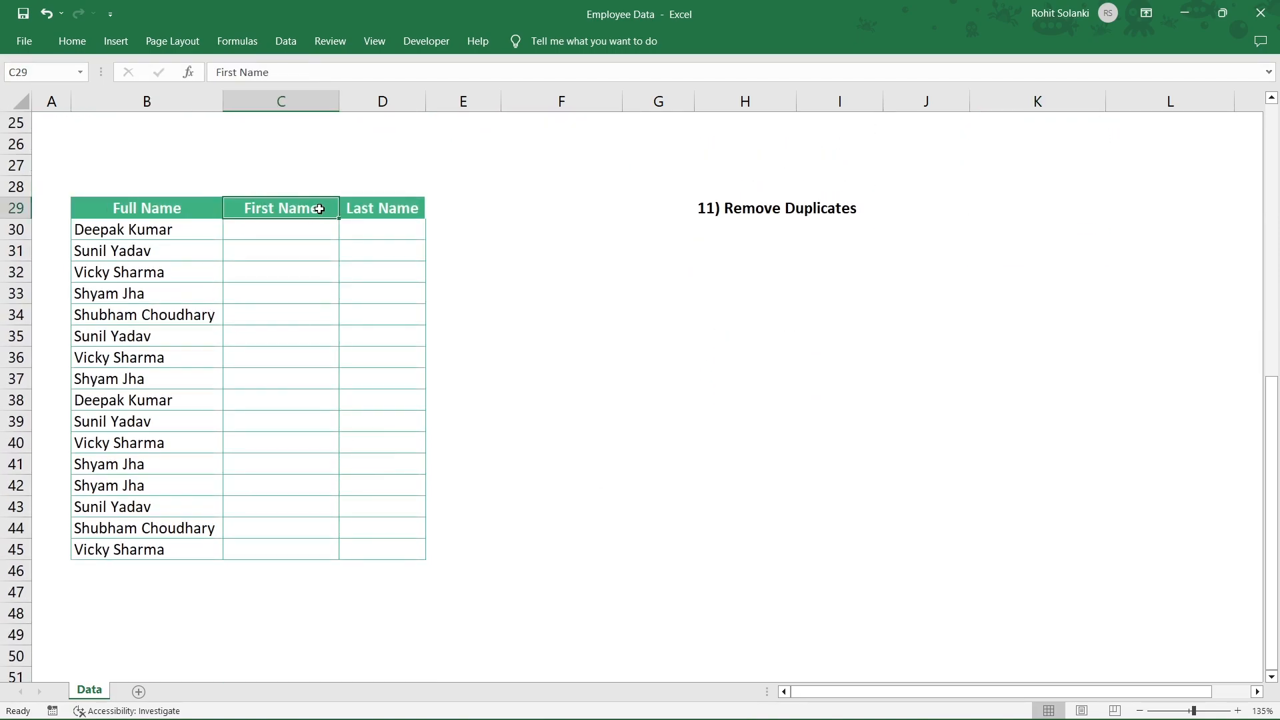
left_click(388, 208)
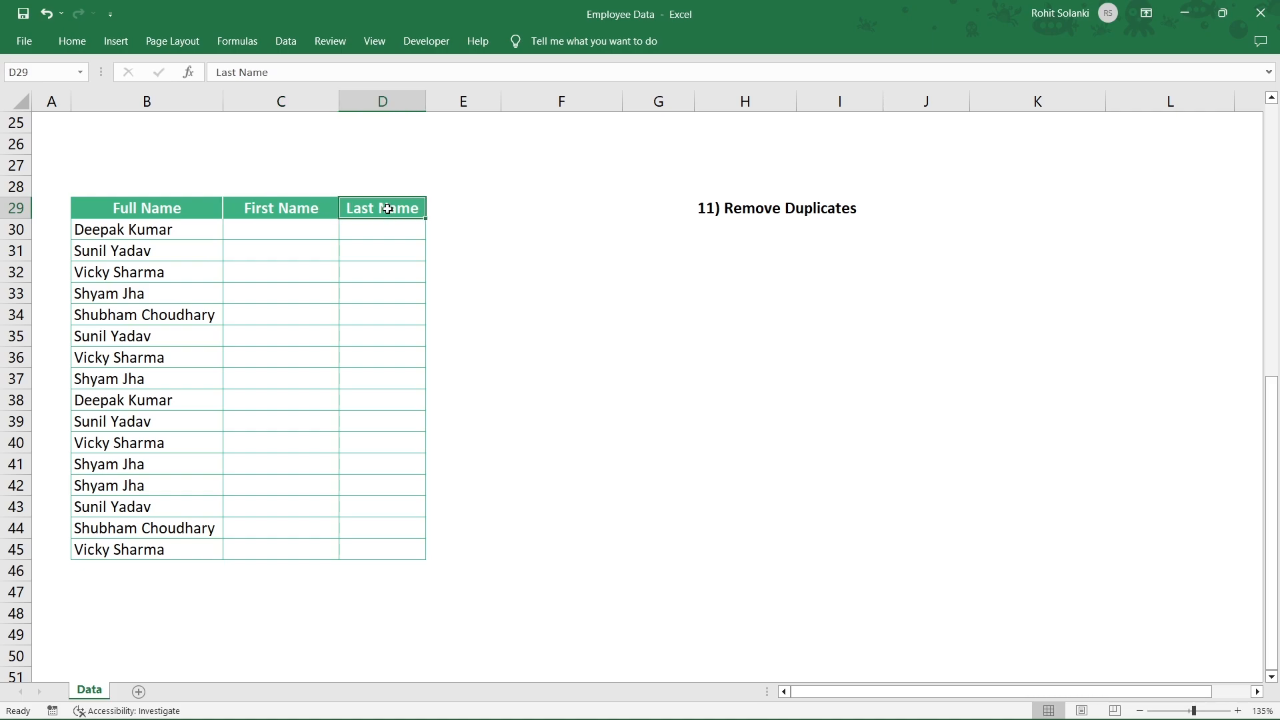
left_click_drag(214, 227, 186, 543)
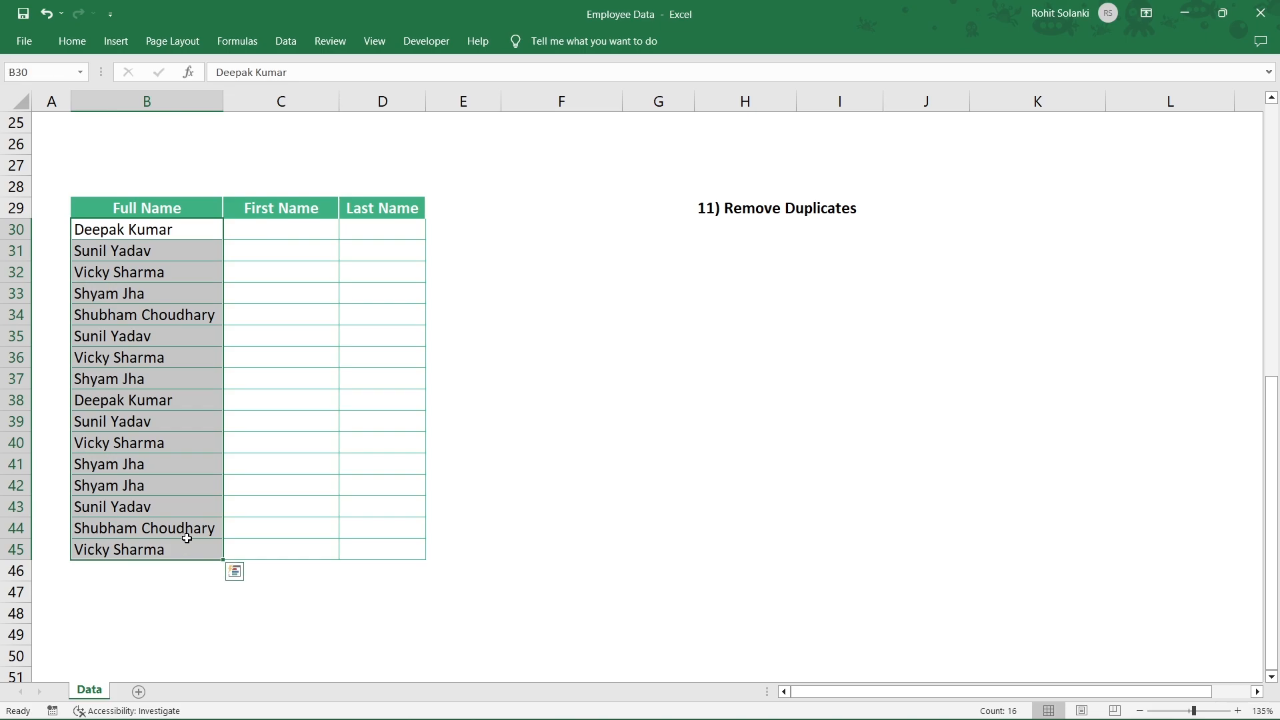
left_click(292, 43)
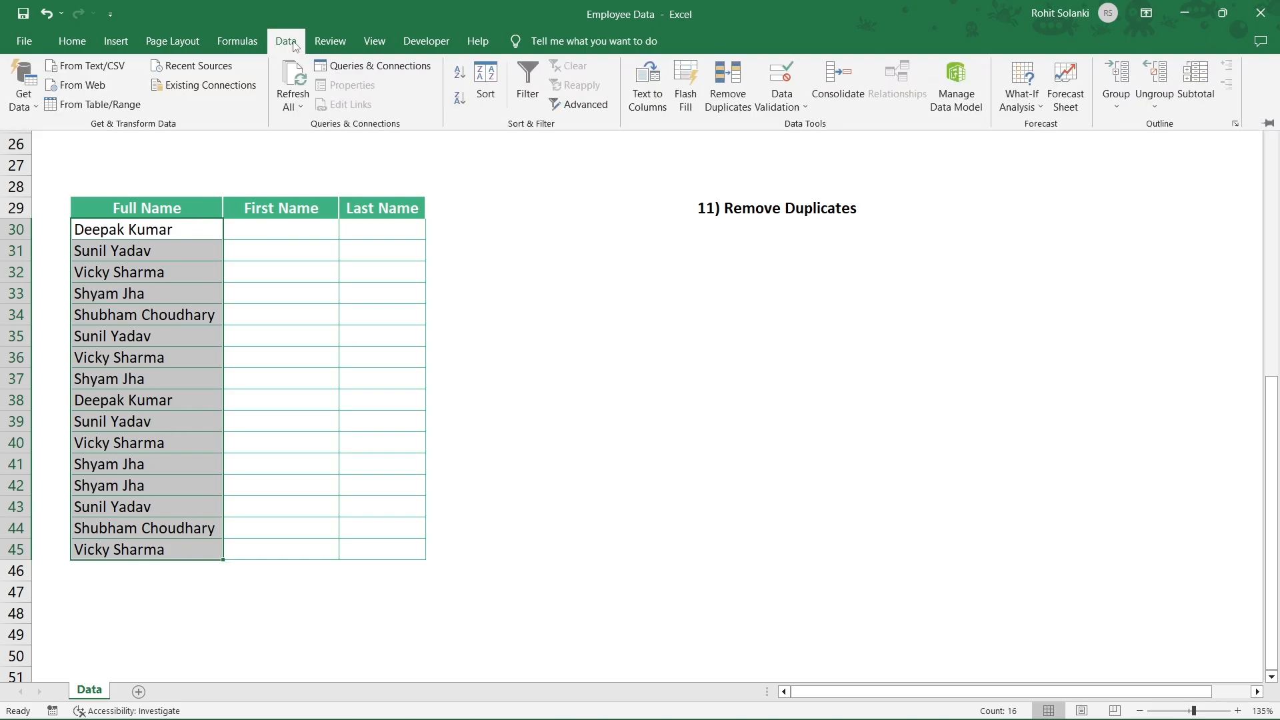
left_click(646, 92)
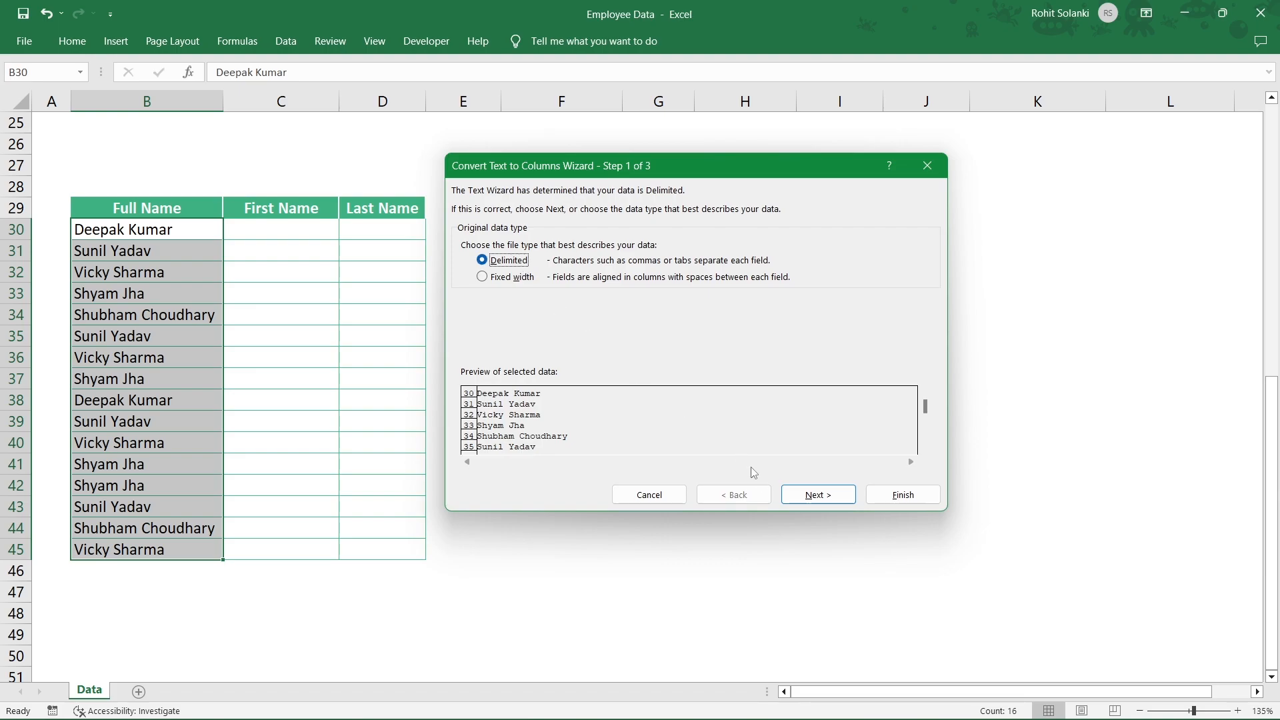
- Split the full names as delimited text using the Space delimiter, with C30 as the destination for the first and last names
left_click(786, 502)
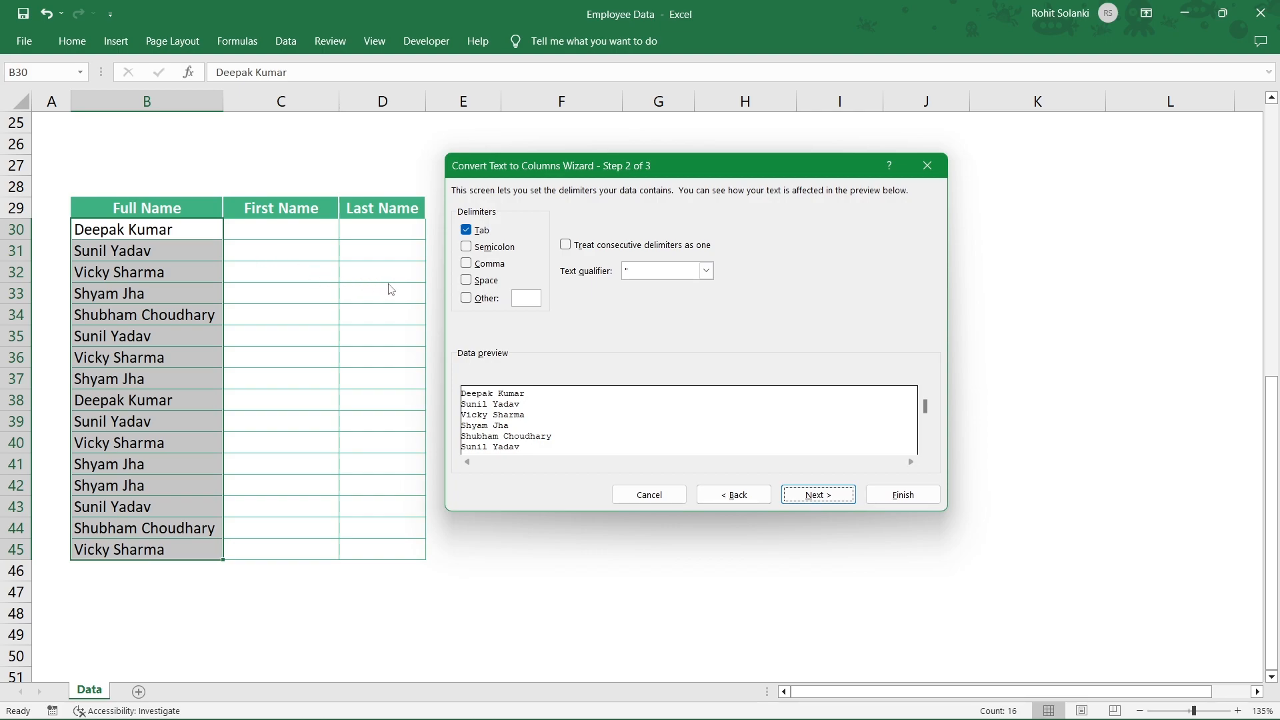
left_click(469, 285)
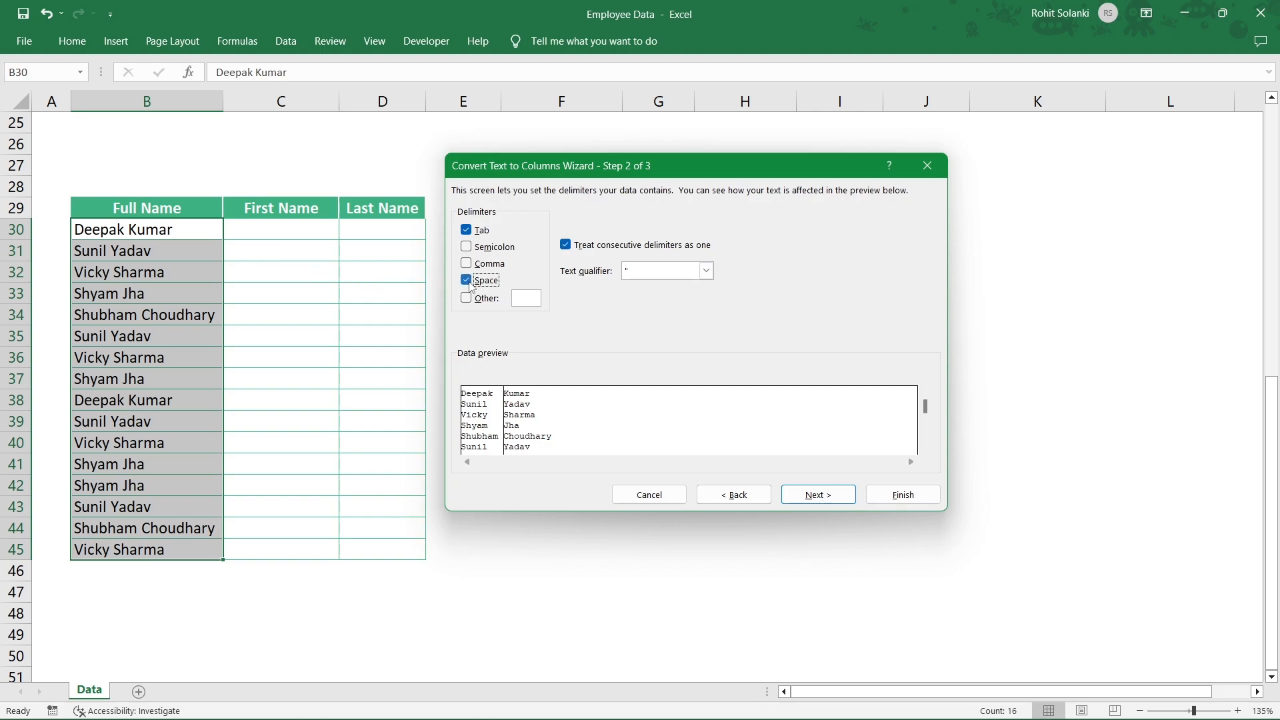
left_click(801, 495)
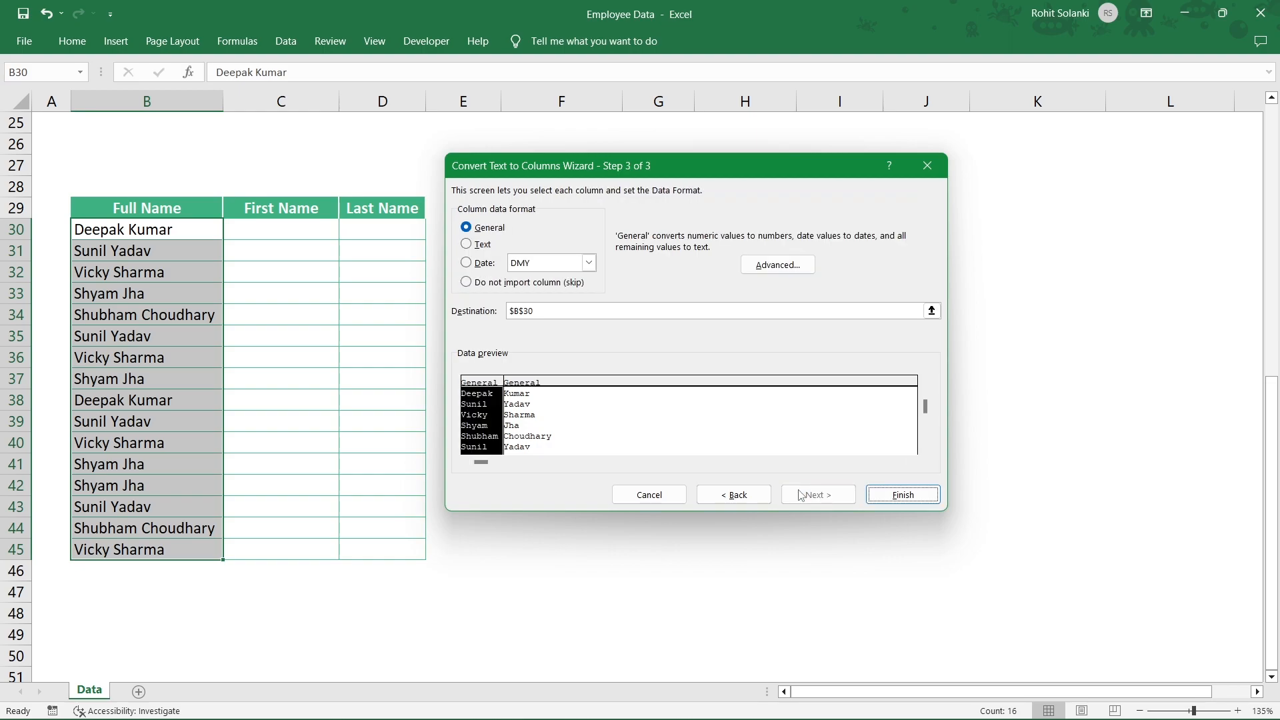
left_click_drag(538, 307, 489, 299)
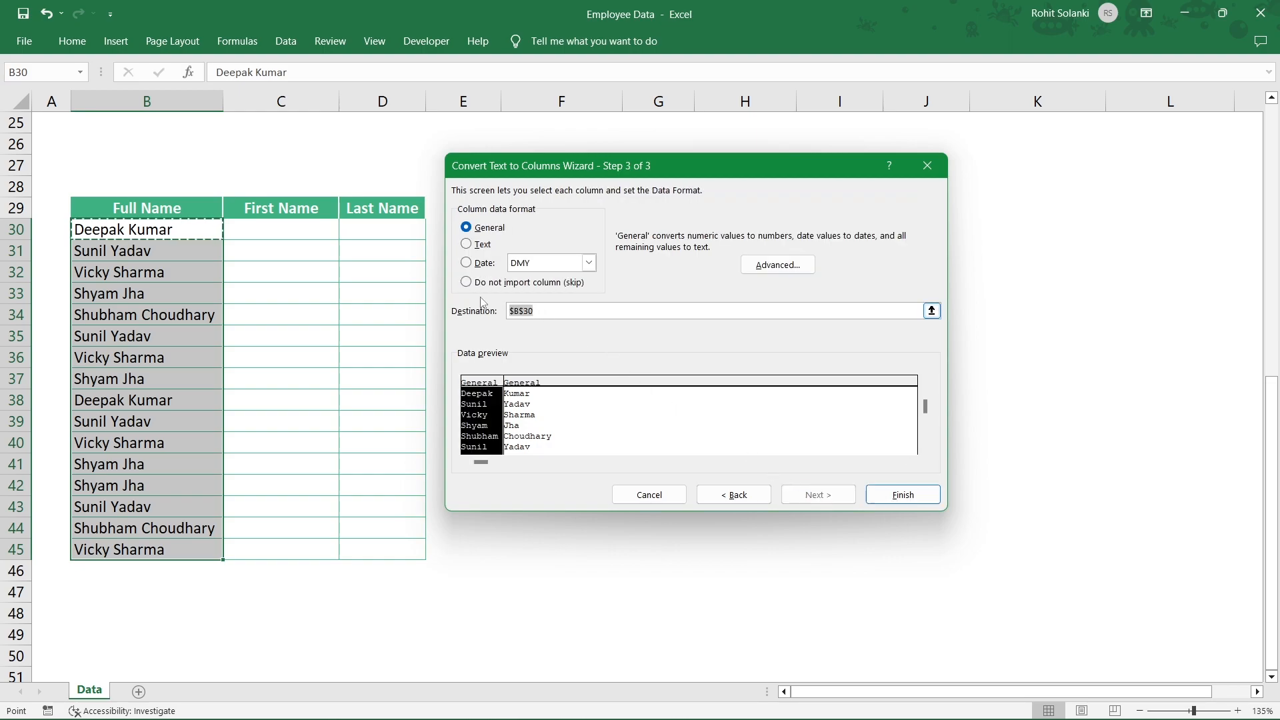
left_click(290, 234)
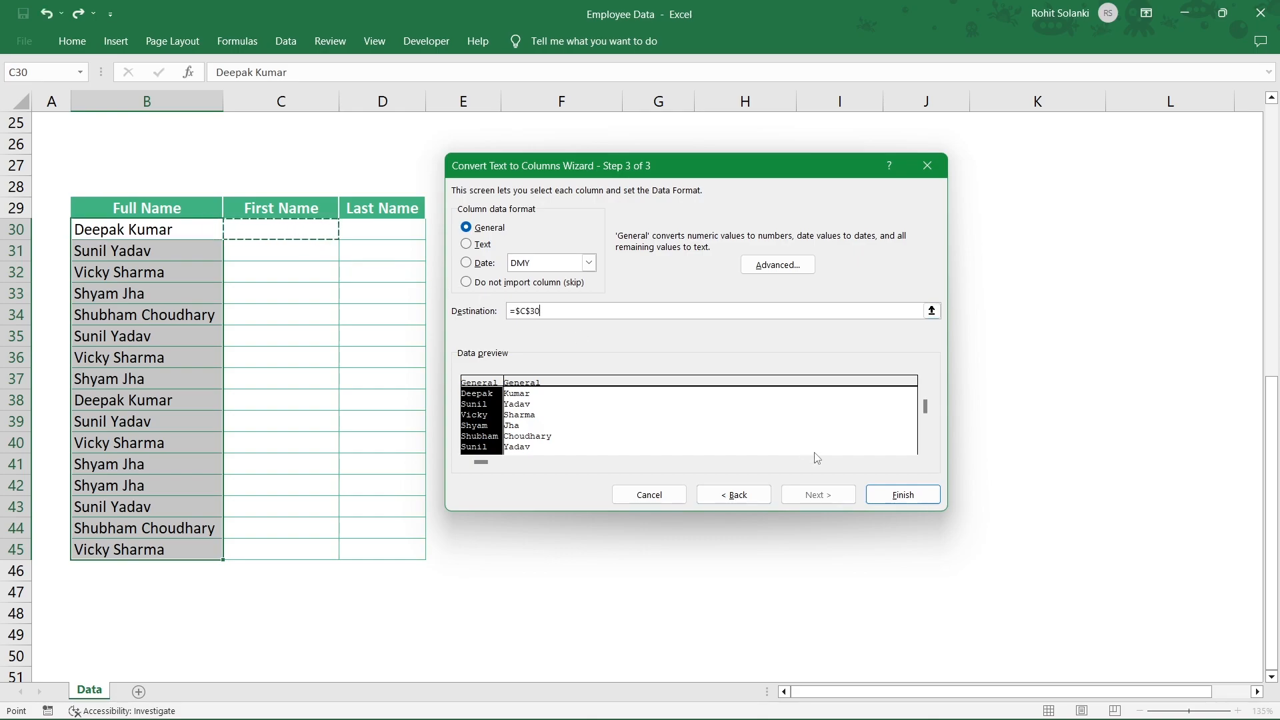
left_click(902, 494)
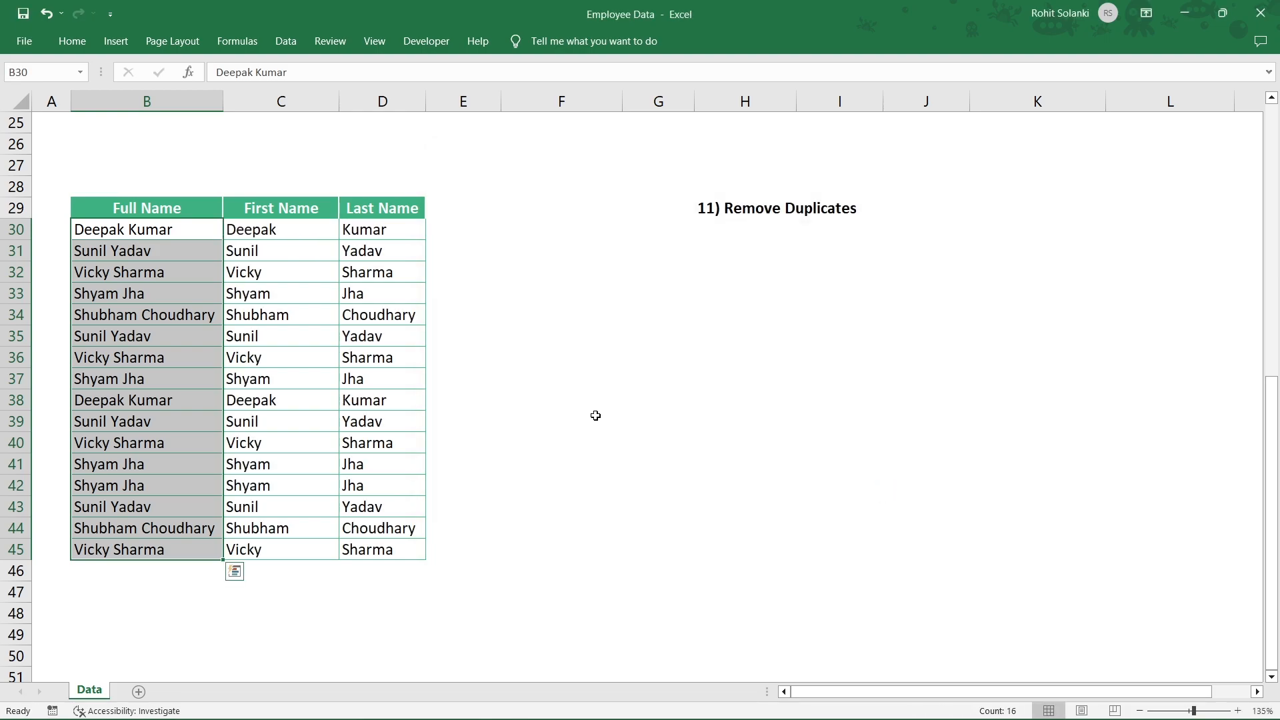
left_click(319, 234)
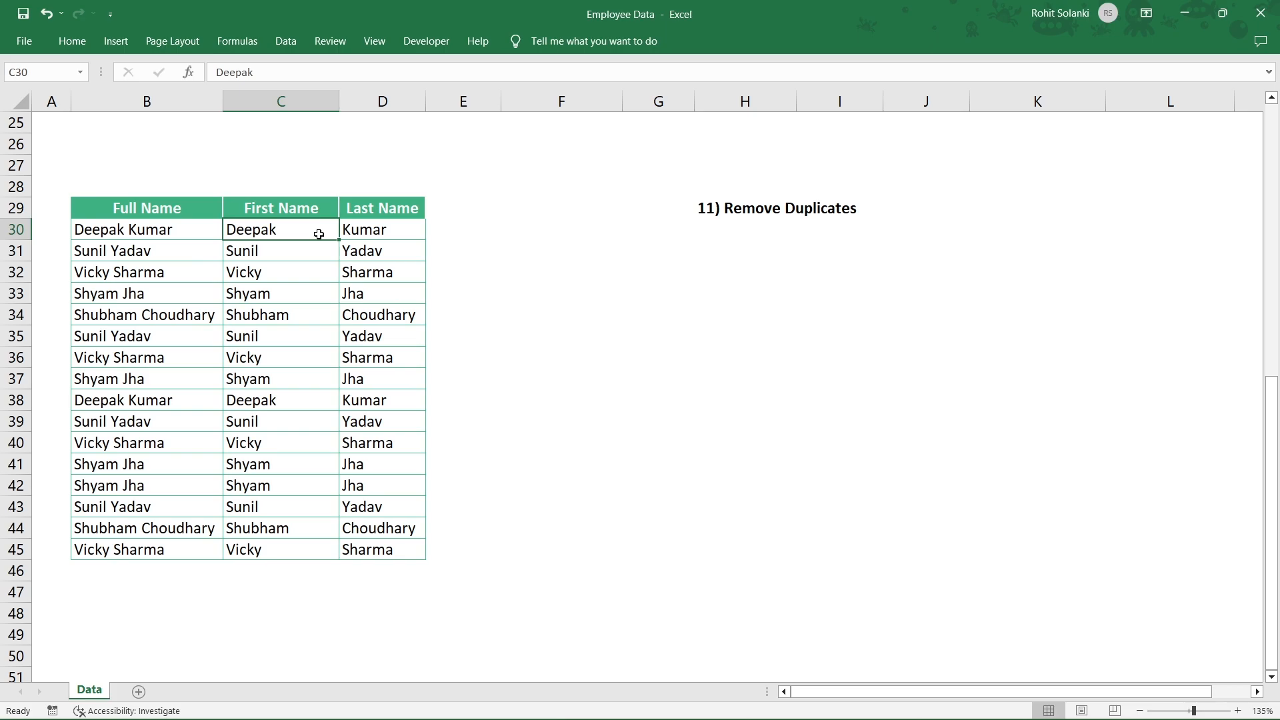
- Remove duplicate rows from the name table B29:D45, which has headers, comparing only the Full Name column
left_click(717, 210)
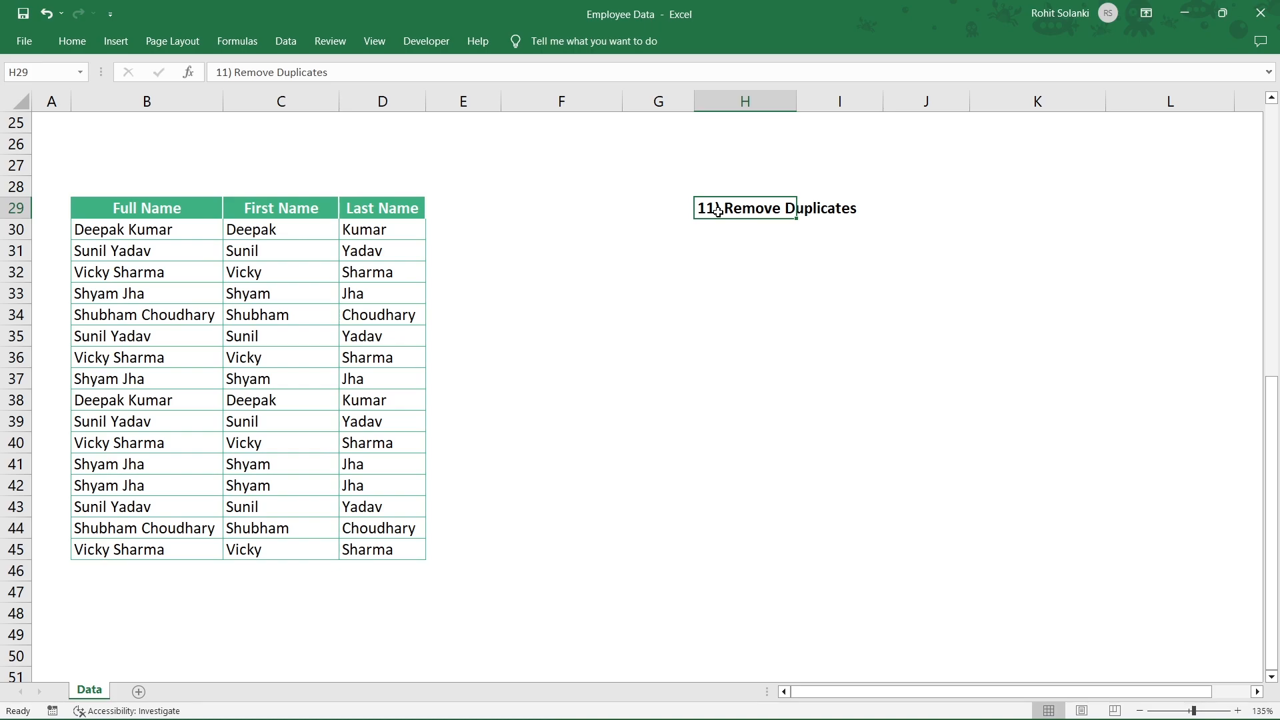
left_click_drag(187, 207, 380, 546)
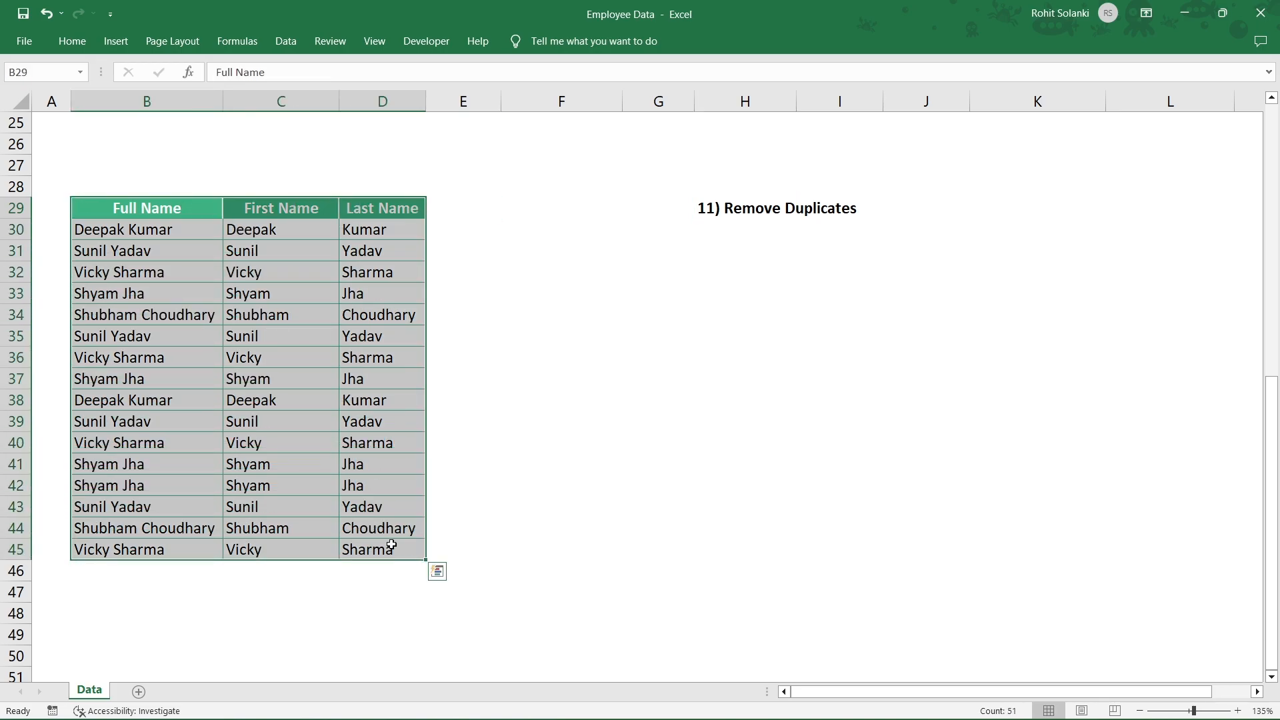
left_click(286, 42)
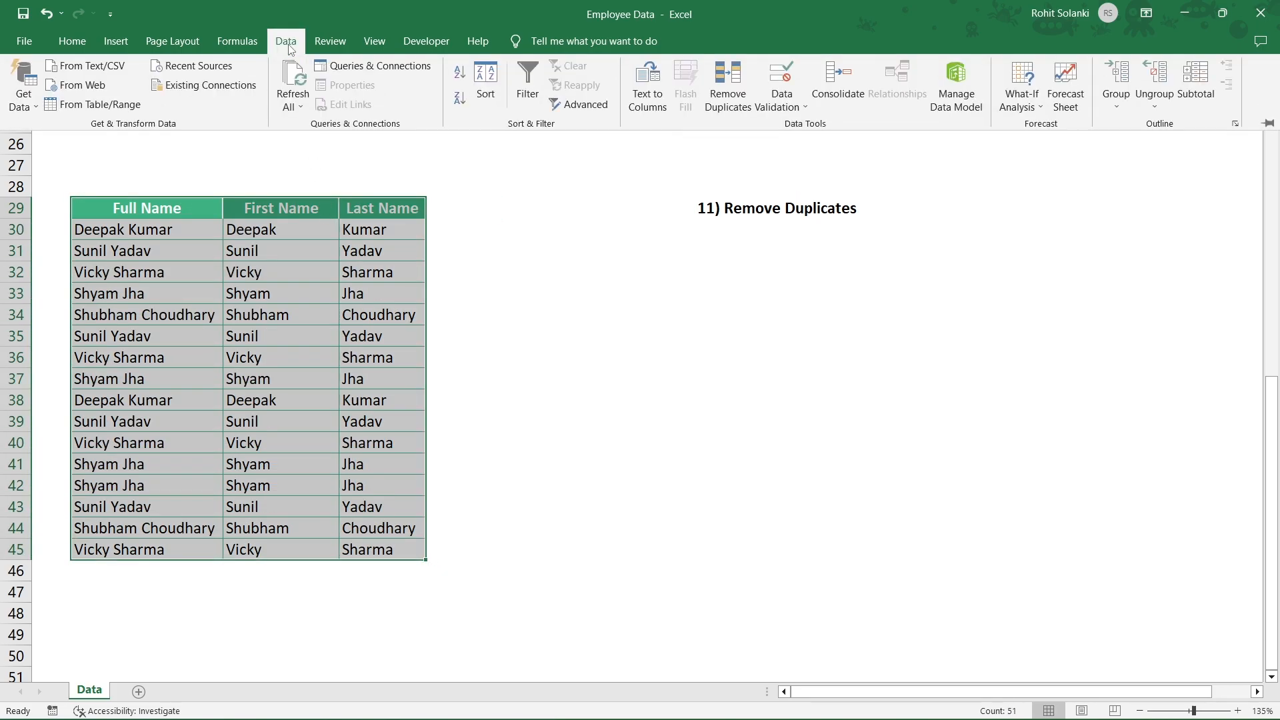
left_click(726, 82)
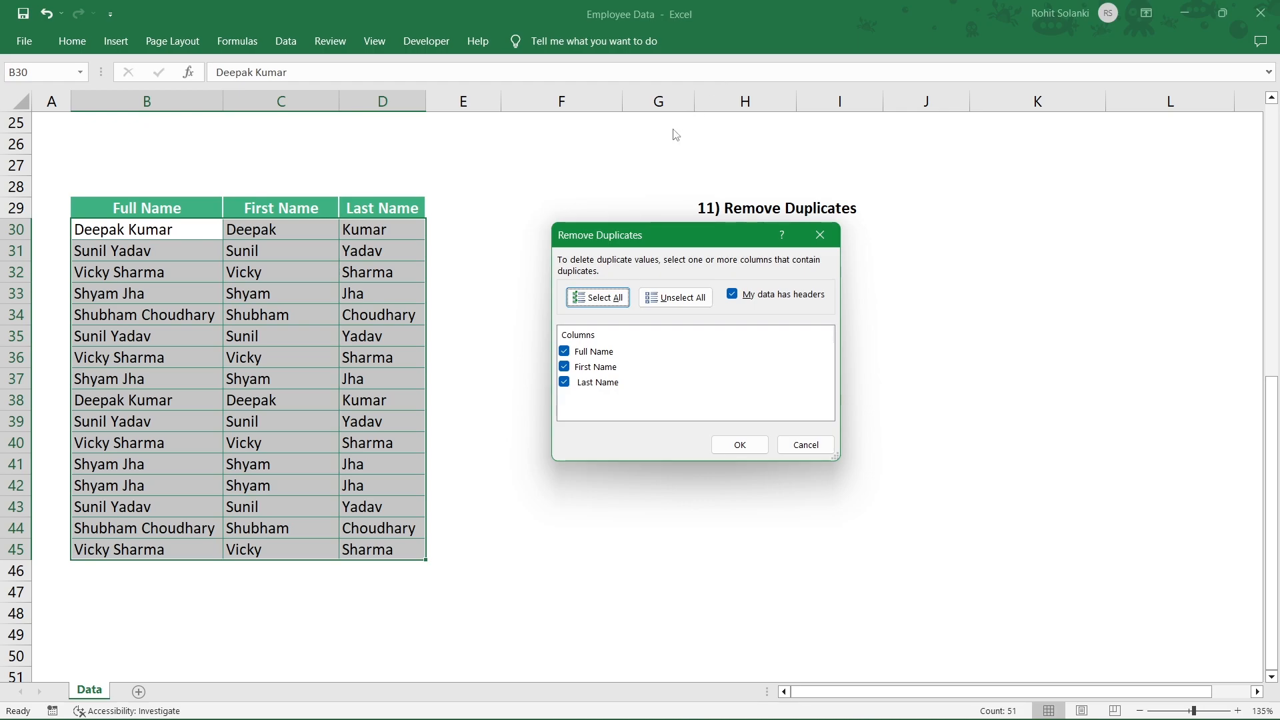
left_click(653, 305)
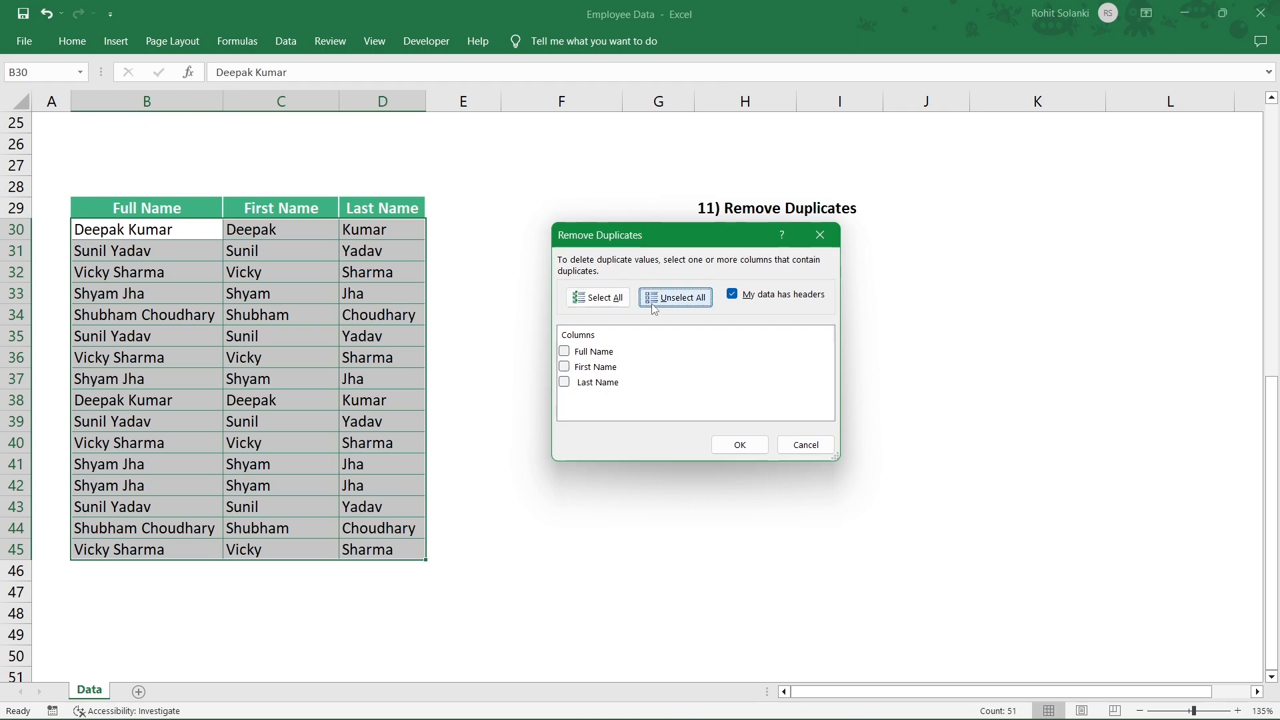
left_click(565, 352)
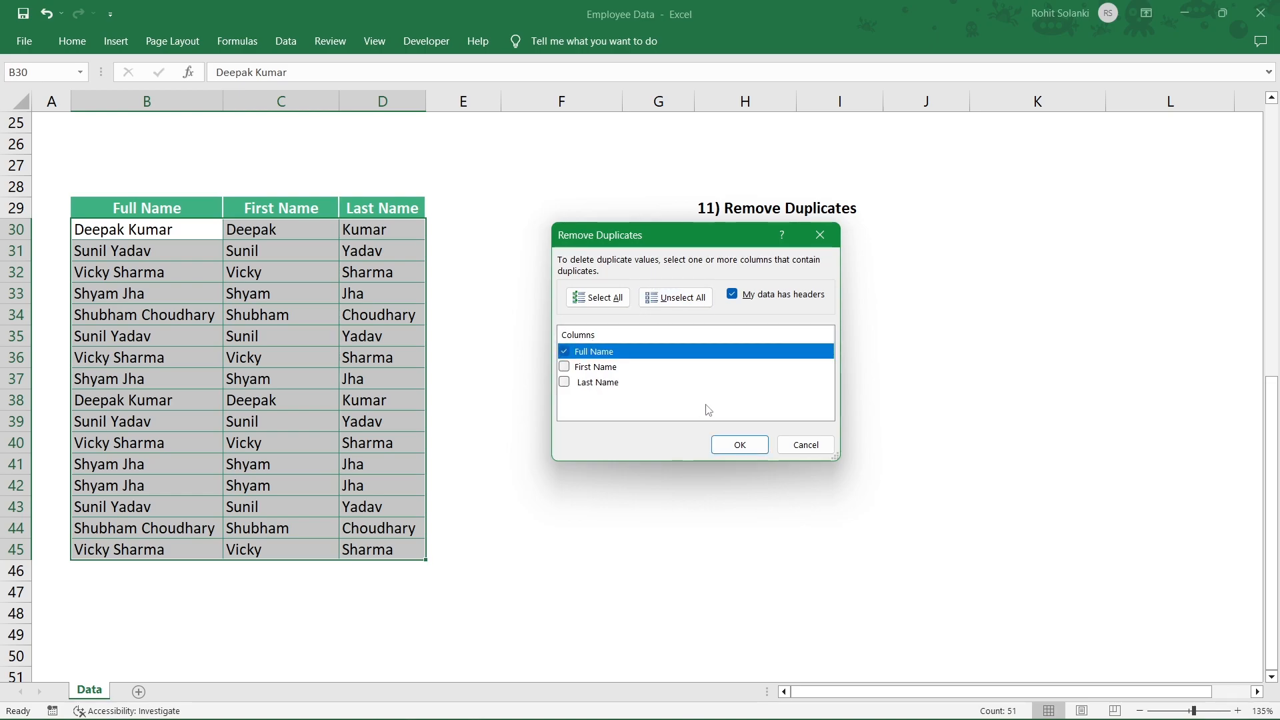
left_click(750, 447)
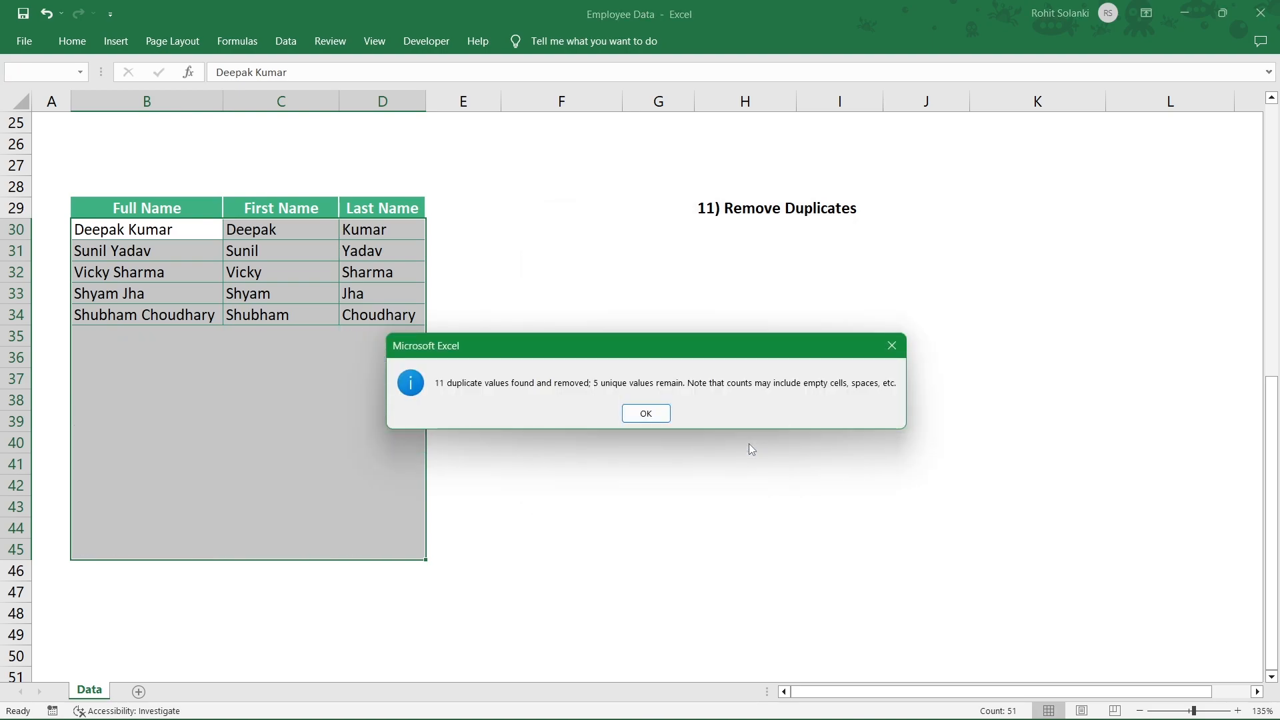
left_click(653, 419)
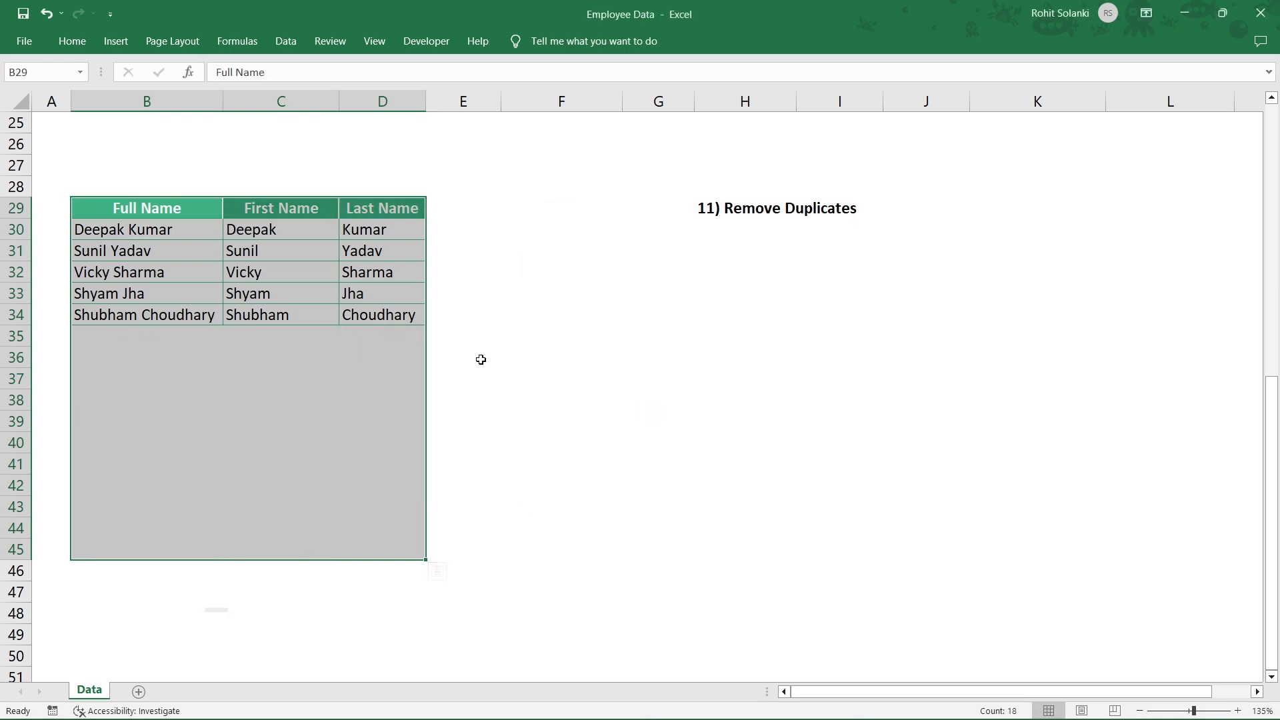
left_click(408, 323)
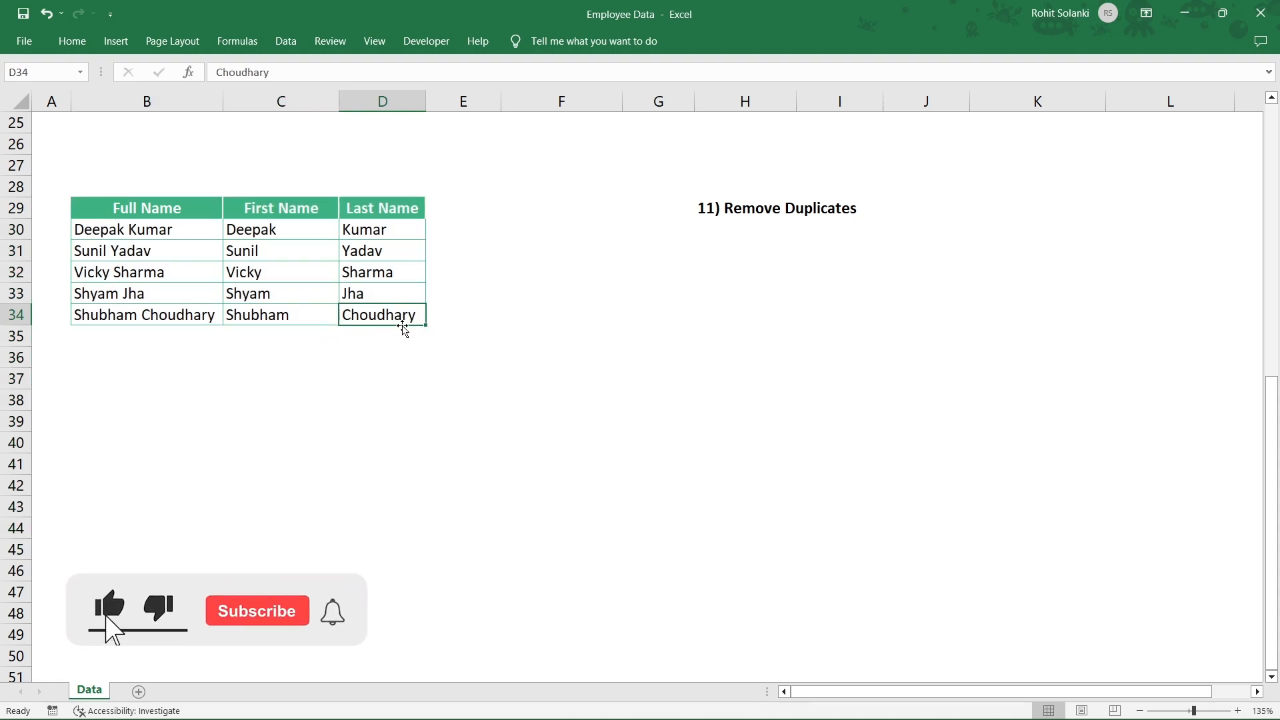